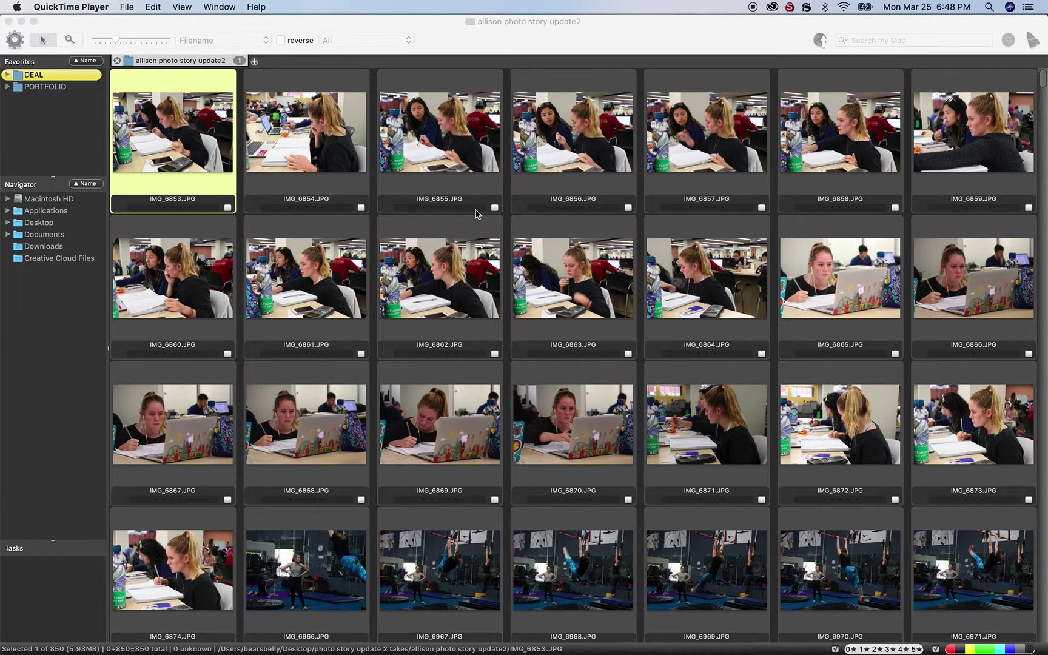
# - Open IMG_6853 in the full-size preview, step to IMG_6856 and tag it as a keeper
pyautogui.click(345, 170)
pyautogui.click(224, 182)
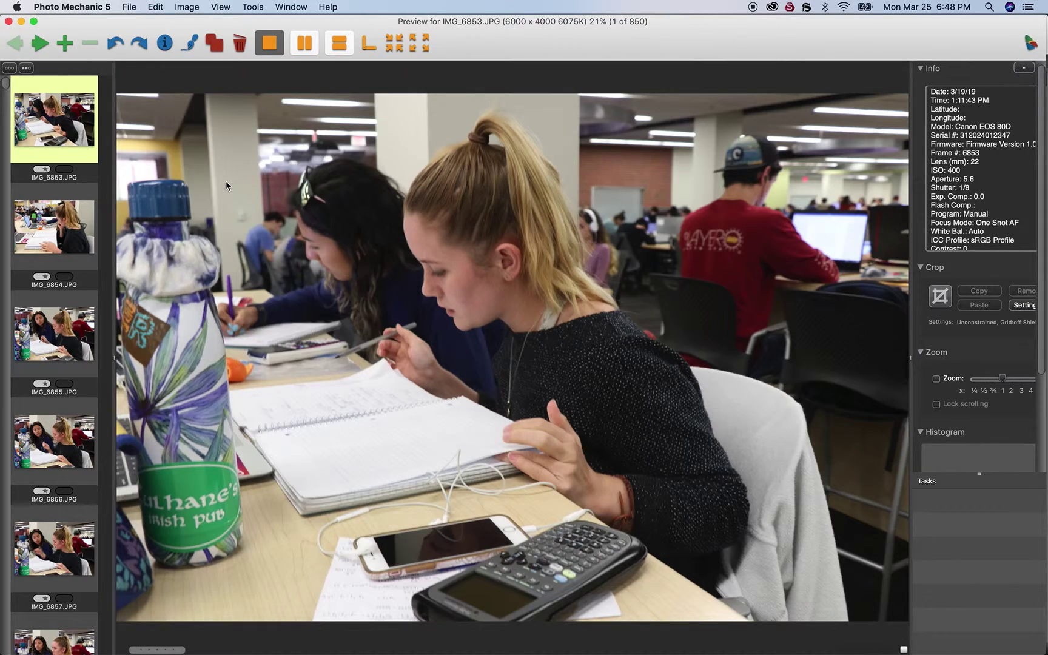
pyautogui.press('Right')
pyautogui.press('Right')
pyautogui.press('Right')
pyautogui.press('Right')
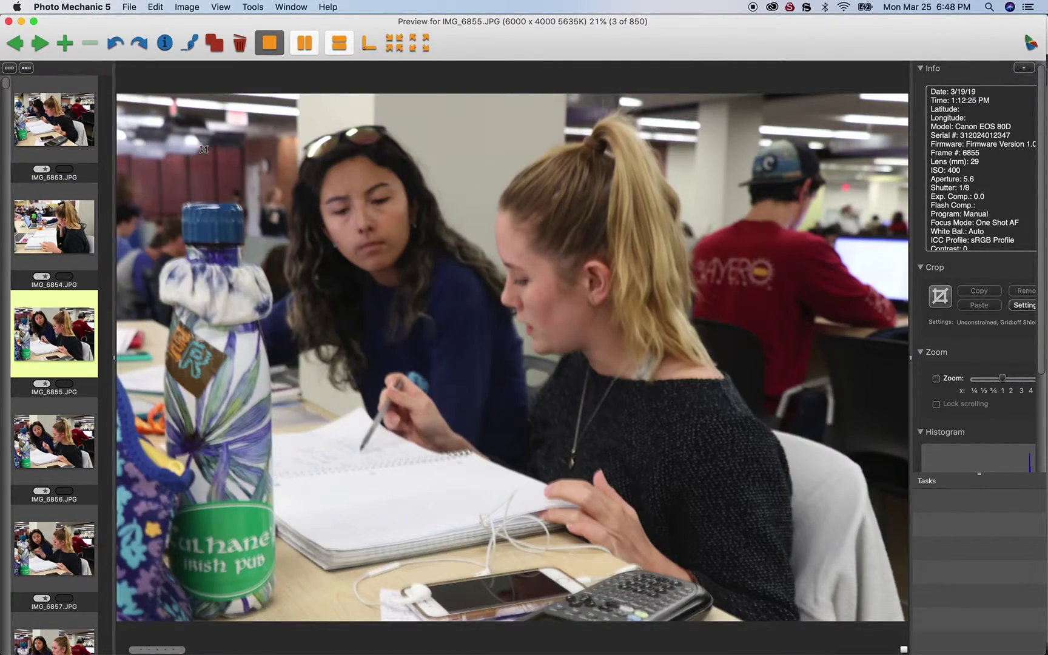
pyautogui.press('Left')
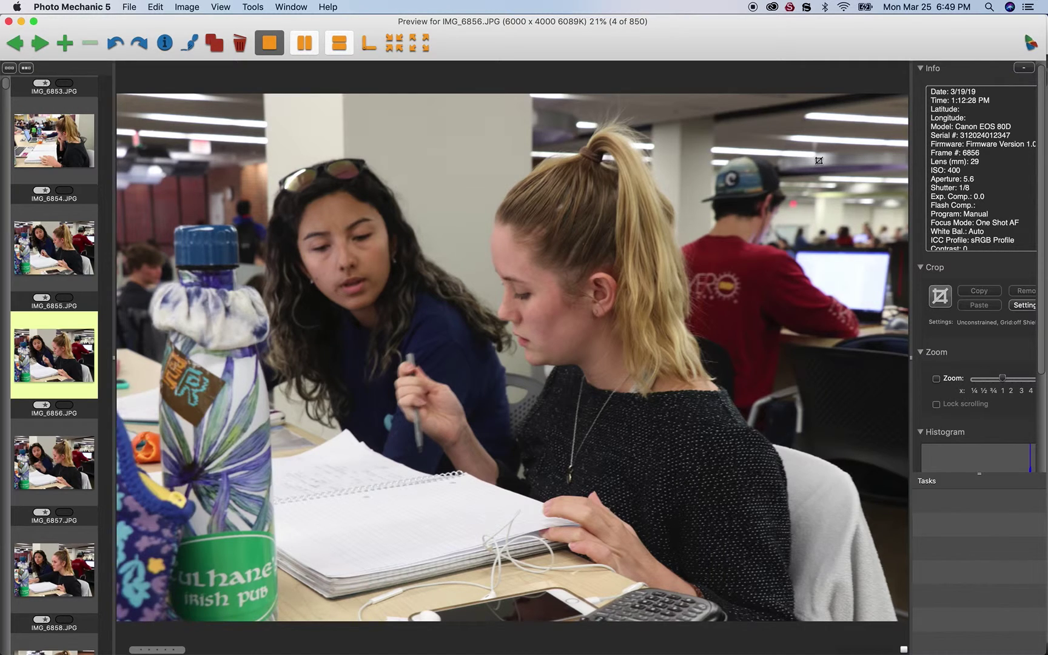
pyautogui.press('t')
# - Step through IMG_6858–IMG_6866 to IMG_6867 and tag it as a keeper
pyautogui.press('Right')
pyautogui.press('Right')
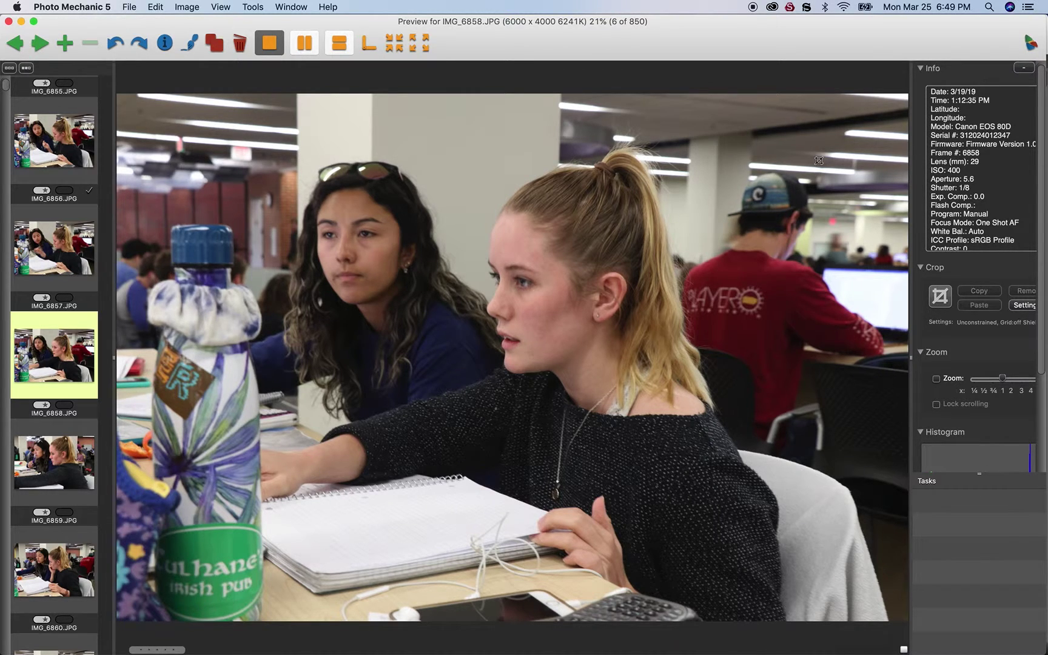
pyautogui.press('Right')
pyautogui.press('Right')
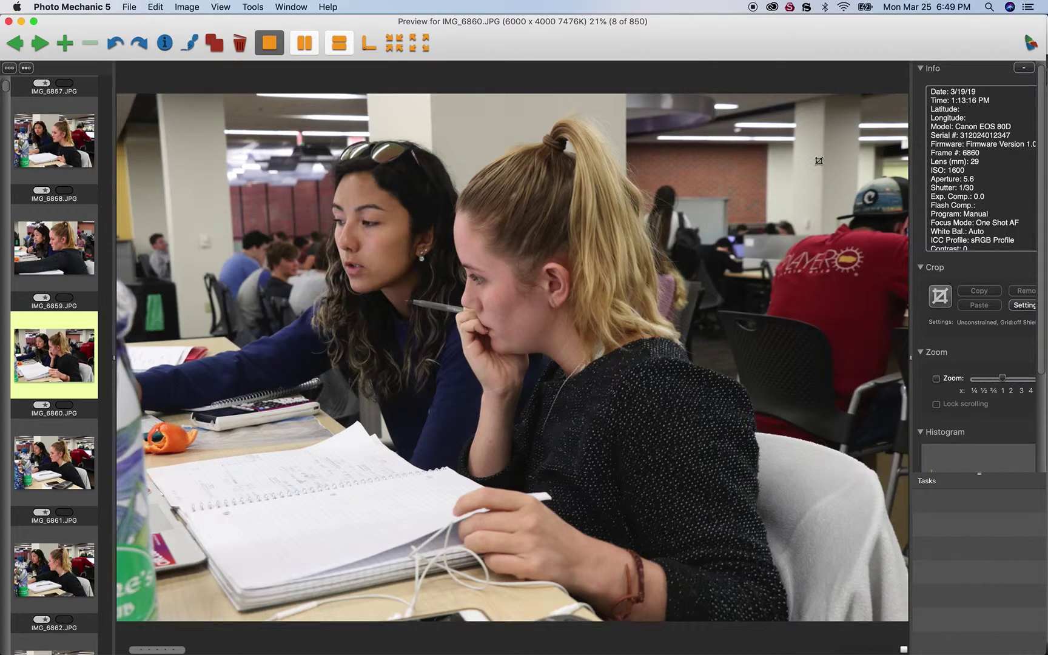
pyautogui.press('Right')
pyautogui.press('Right')
pyautogui.press('Right')
pyautogui.press('Left')
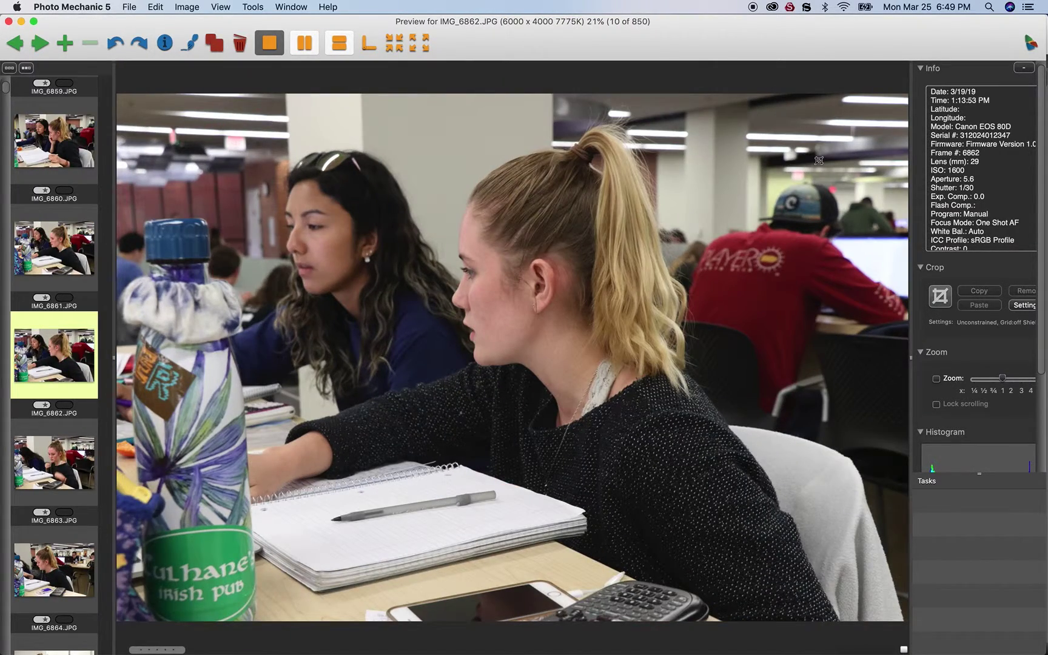
pyautogui.press('Right')
pyautogui.press('Right')
pyautogui.press('Right')
pyautogui.press('Right')
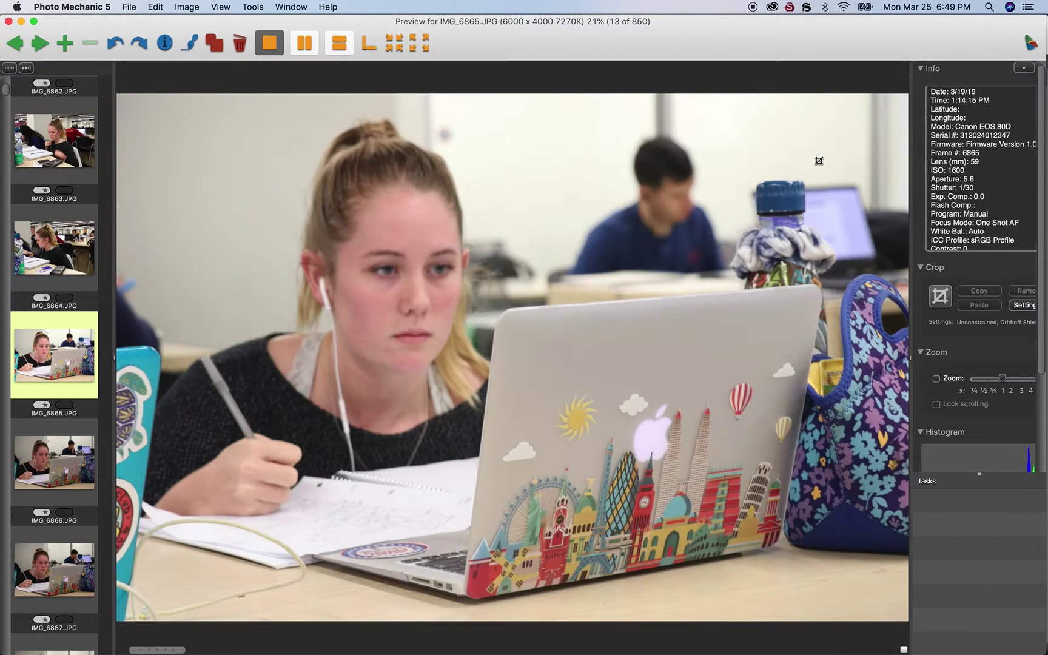
pyautogui.press('Right')
pyautogui.press('Right')
pyautogui.press('Left')
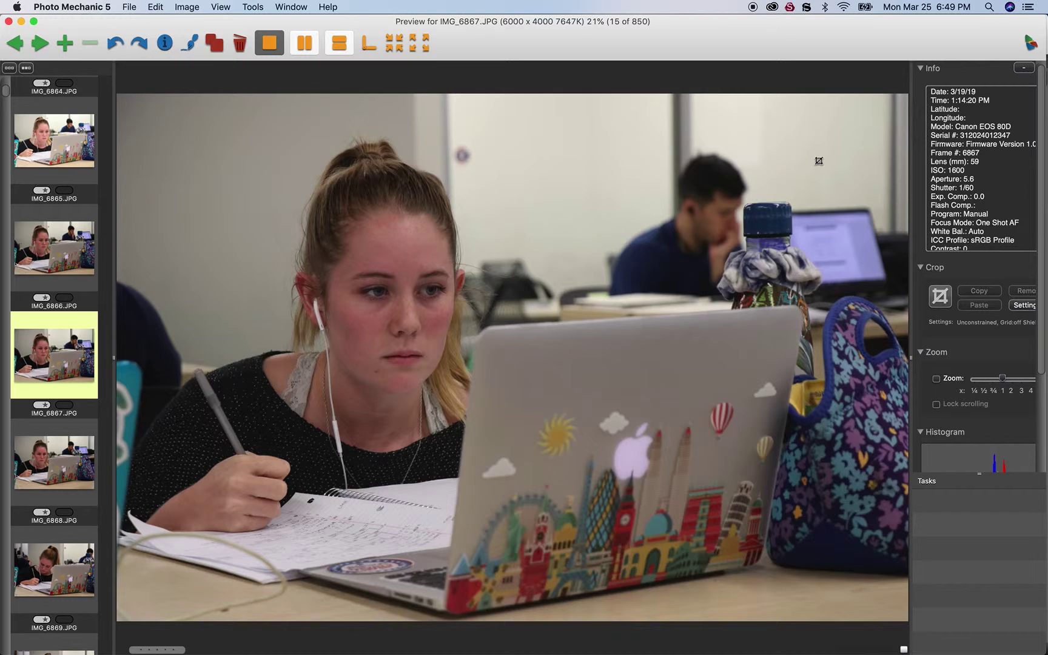
pyautogui.press('t')
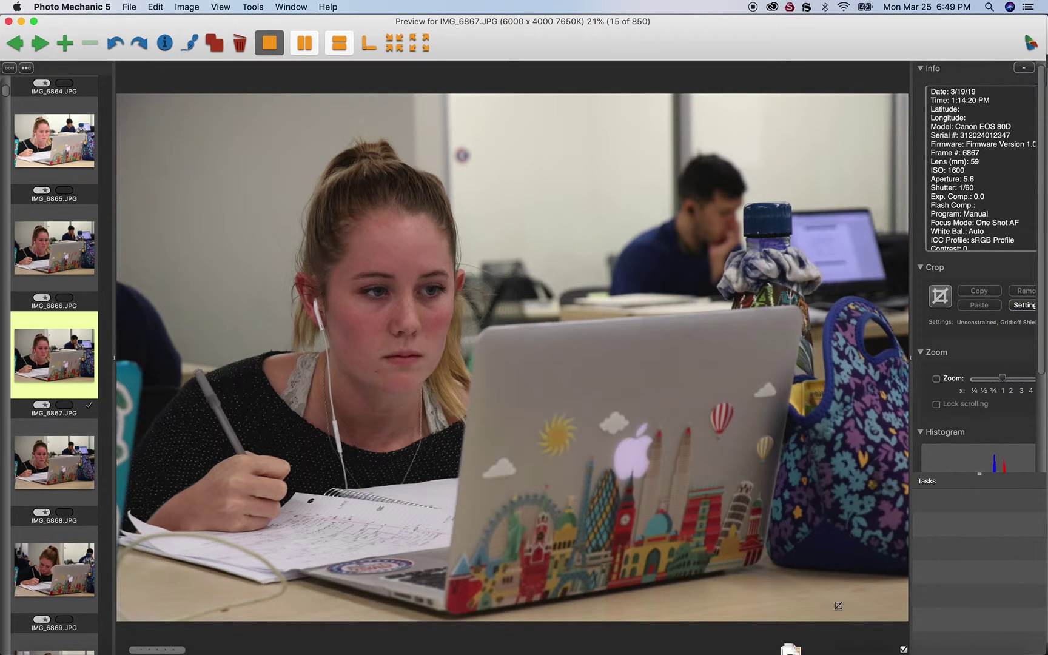
pyautogui.moveTo(791, 652)
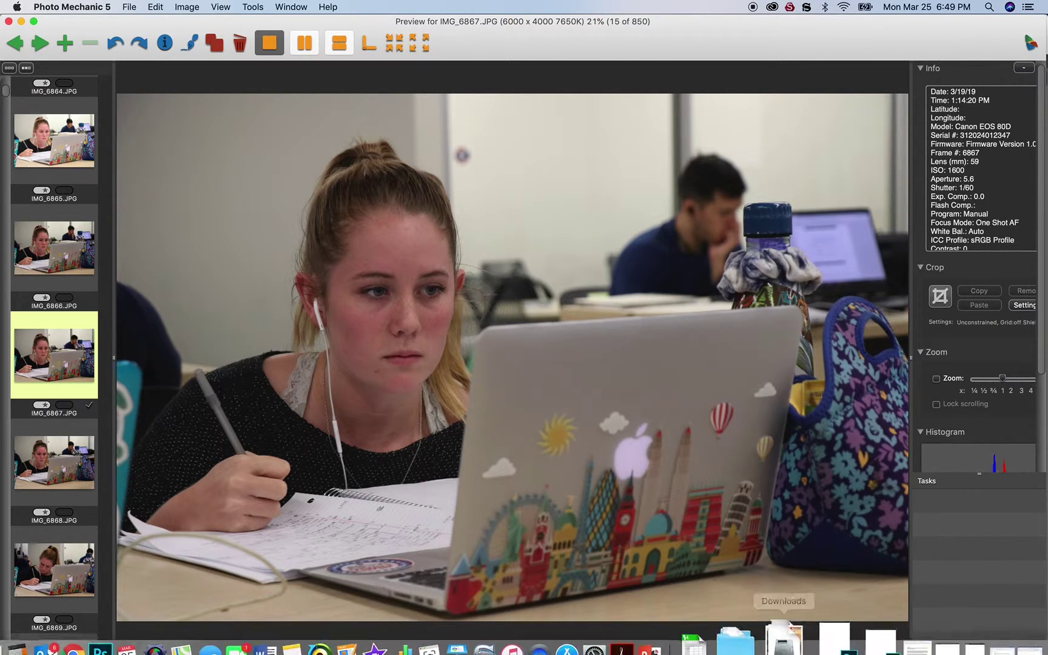
pyautogui.click(795, 643)
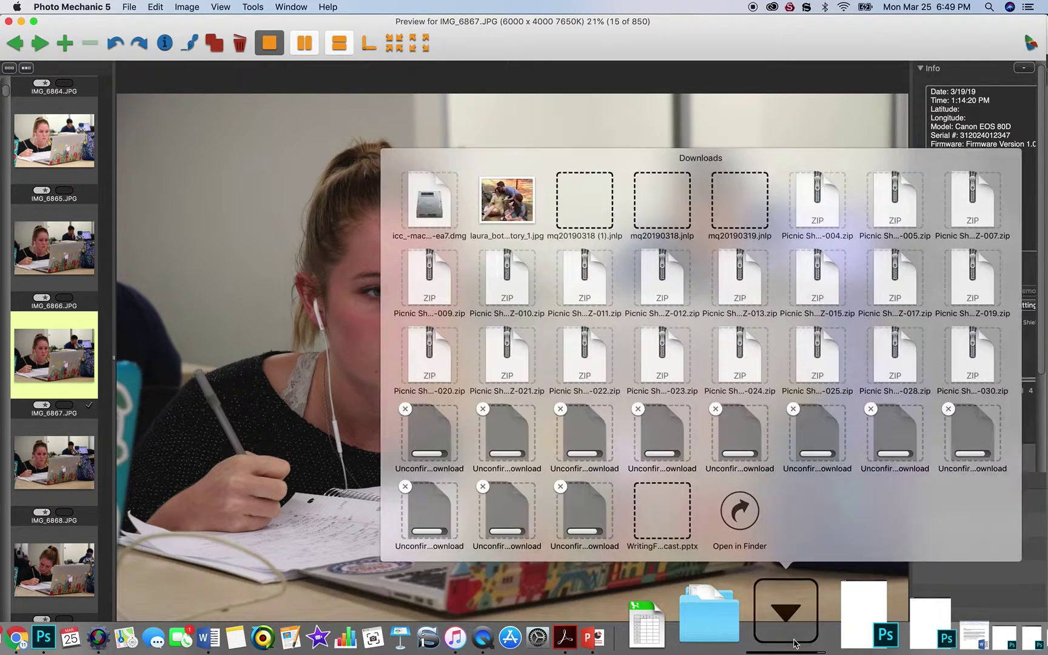
pyautogui.click(315, 523)
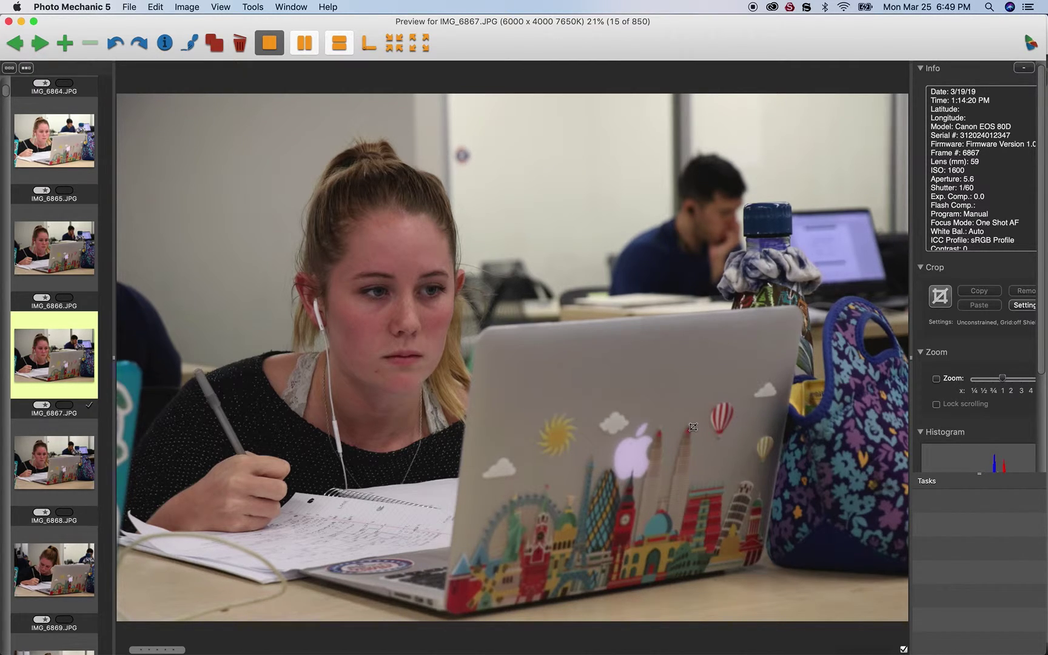
# - Flick back and forth between IMG_6867 and IMG_6868 to compare them
pyautogui.press('Right')
pyautogui.press('Left')
pyautogui.press('Right')
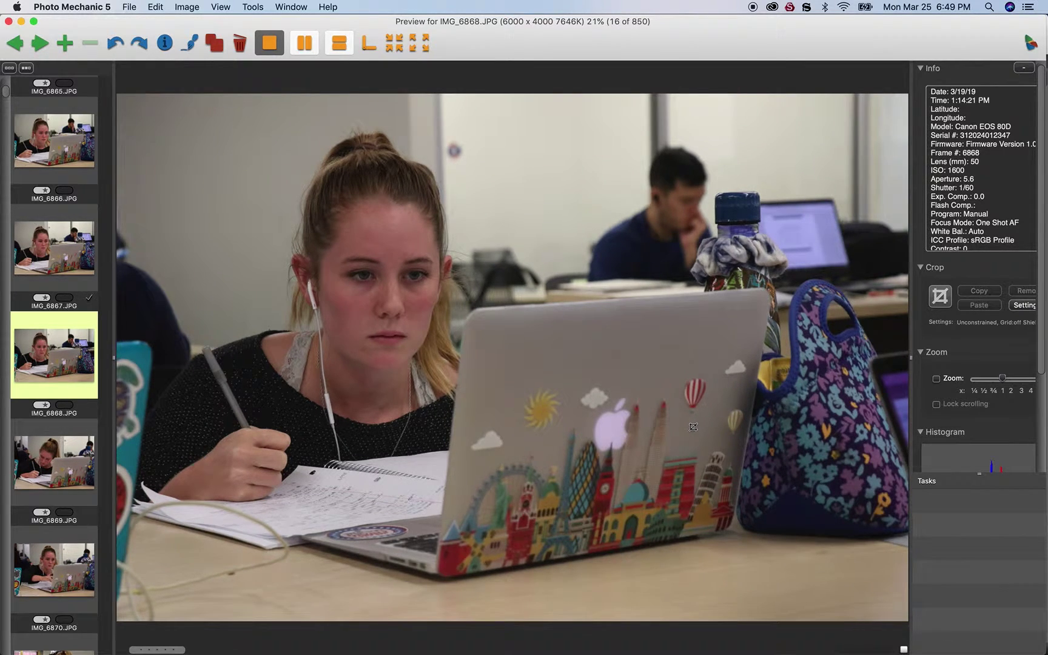
pyautogui.press('Left')
pyautogui.press('Right')
pyautogui.press('Left')
pyautogui.press('Right')
pyautogui.press('Left')
pyautogui.press('Right')
# - Return to IMG_6867, then advance past IMG_6870 to the first circus photo, IMG_6966
pyautogui.press('Left')
pyautogui.press('Right')
pyautogui.press('Left')
pyautogui.press('Right')
pyautogui.press('Right')
pyautogui.press('Right')
pyautogui.press('Right')
pyautogui.press('Right')
pyautogui.press('Right')
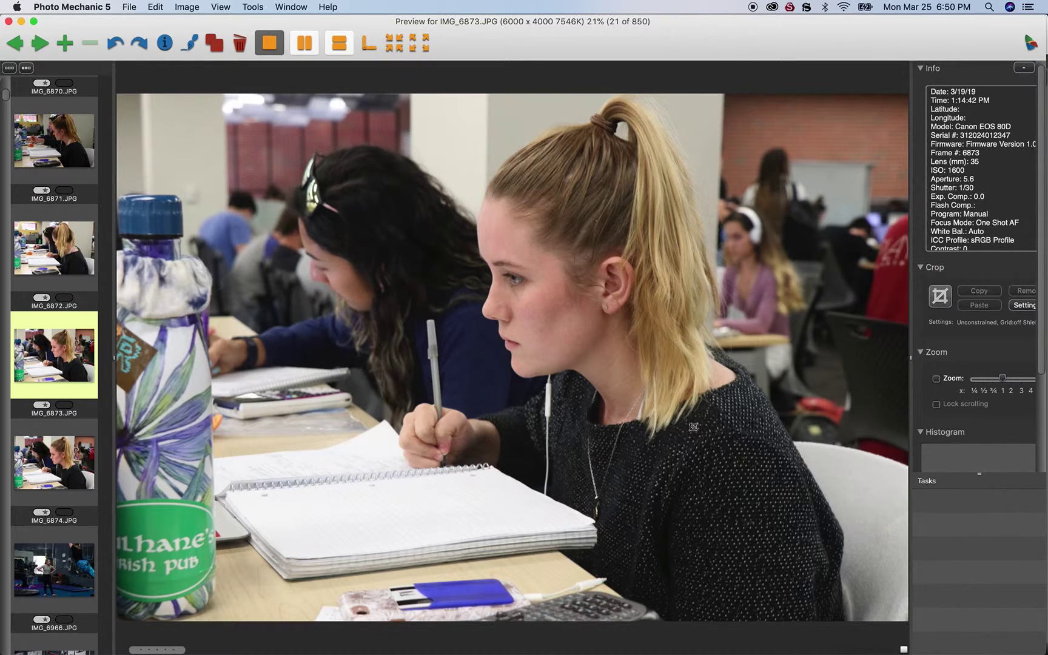
pyautogui.press('Right')
pyautogui.press('Right')
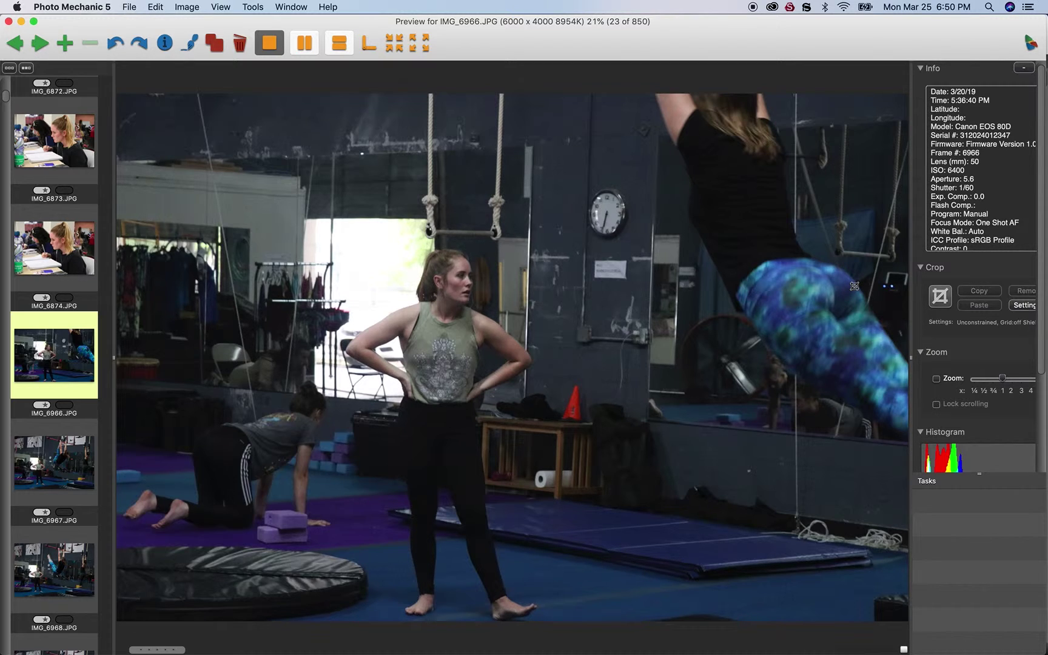
# - Step through trapeze previews IMG_6967 to IMG_6976, rechecking IMG_6969 and IMG_6970
pyautogui.press('Right')
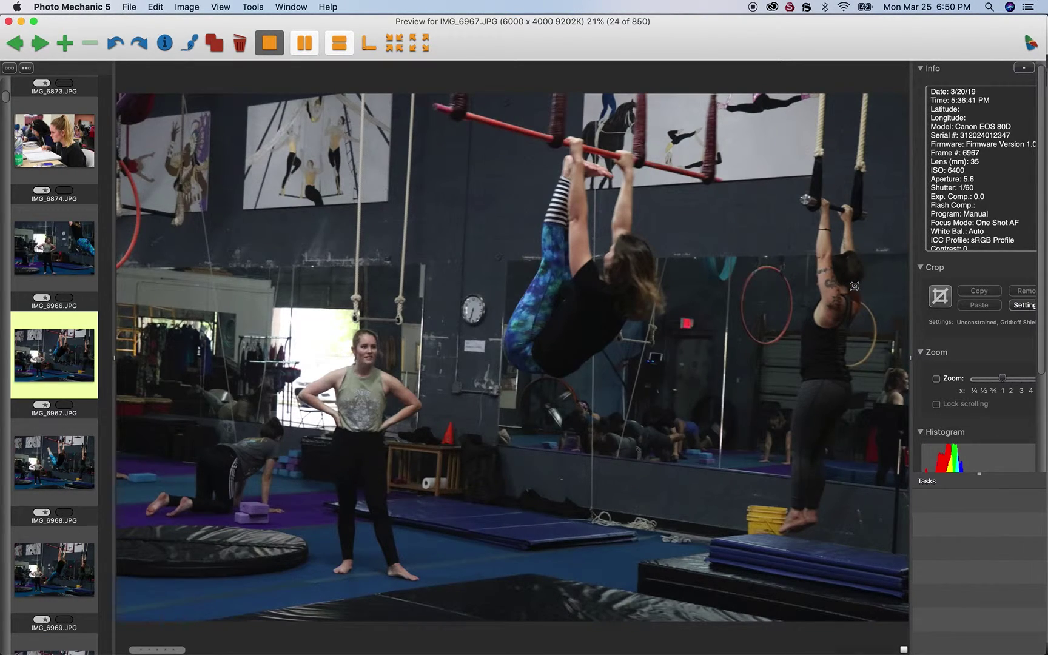
pyautogui.press('Right')
pyautogui.press('Right')
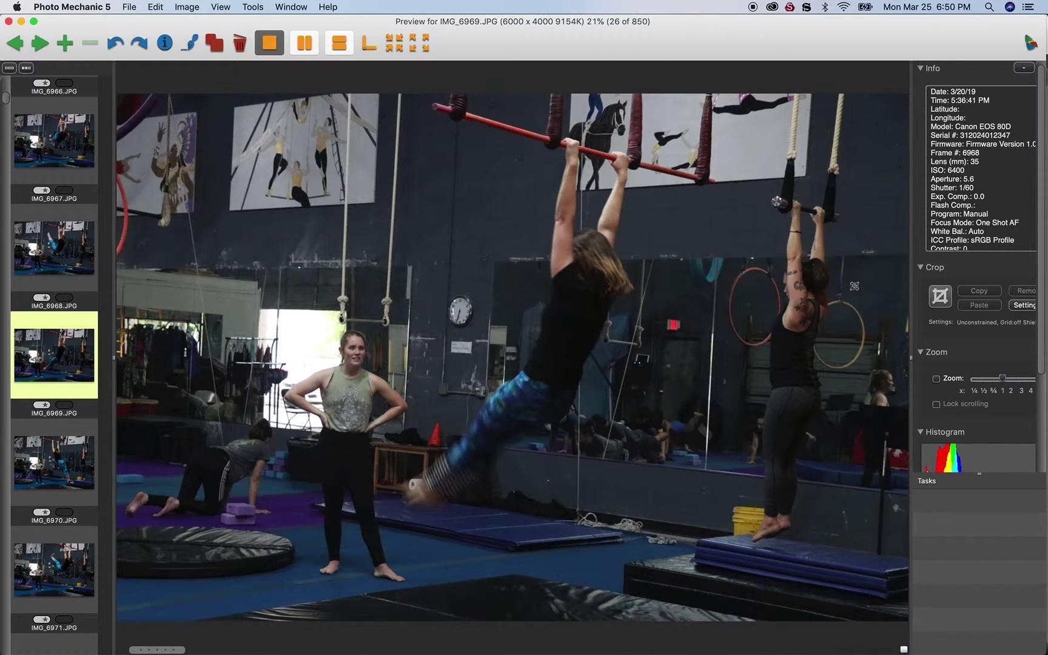
pyautogui.press('Left')
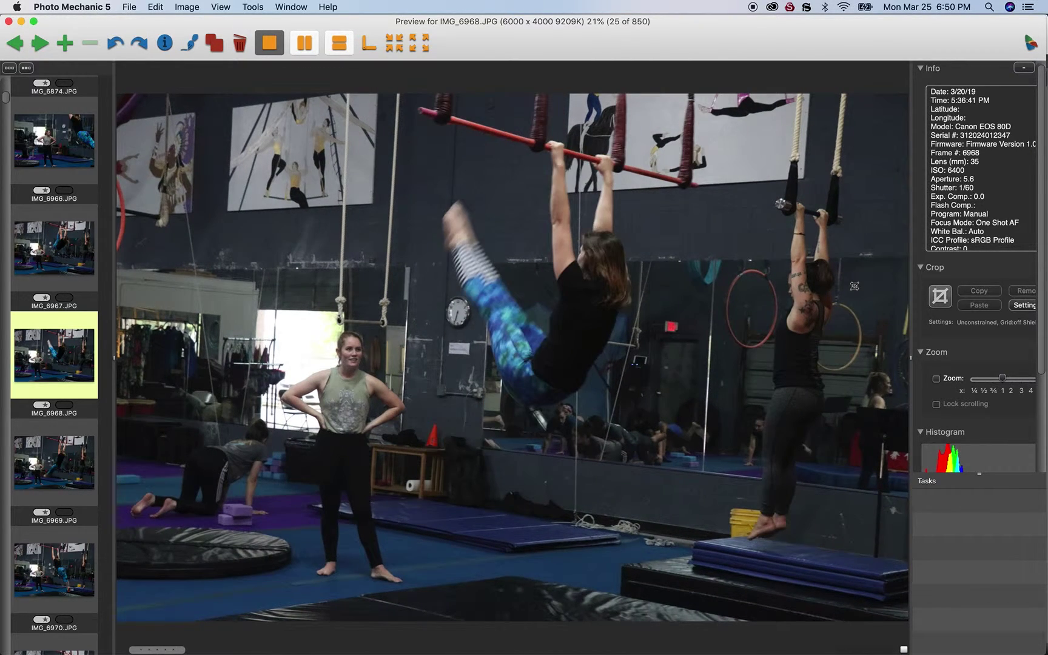
pyautogui.press('Right')
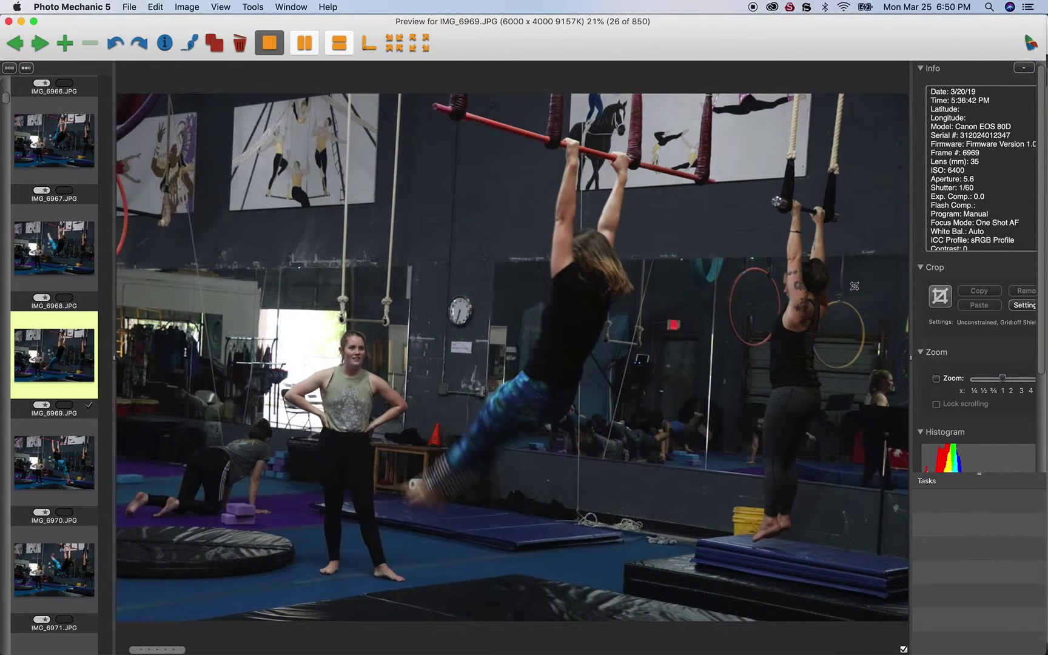
pyautogui.press('Right')
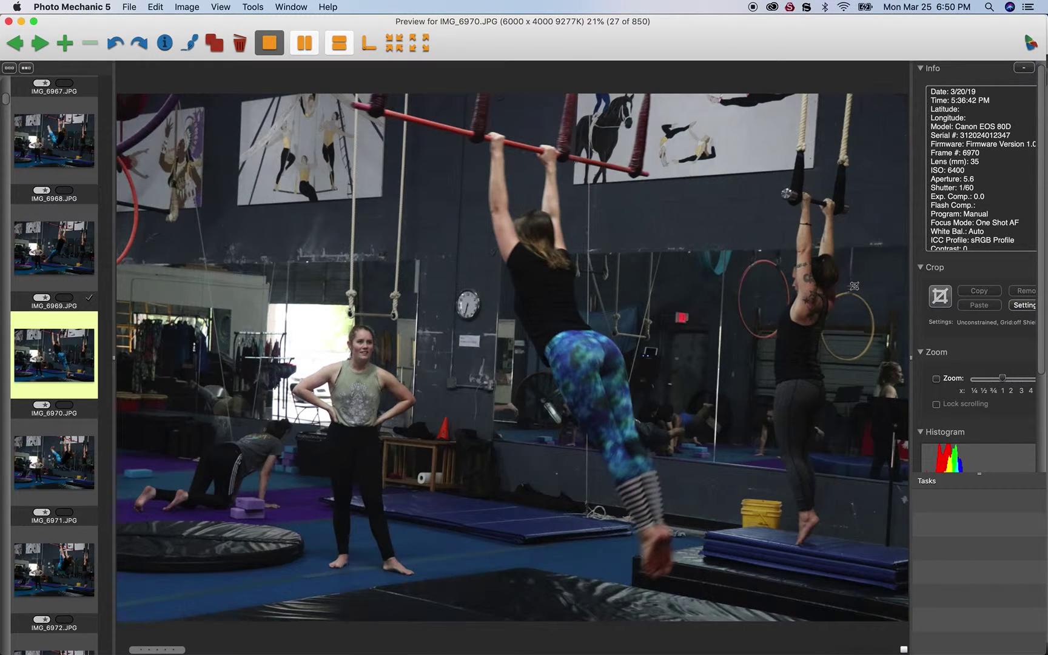
pyautogui.press('Left')
pyautogui.press('Right')
pyautogui.press('Right')
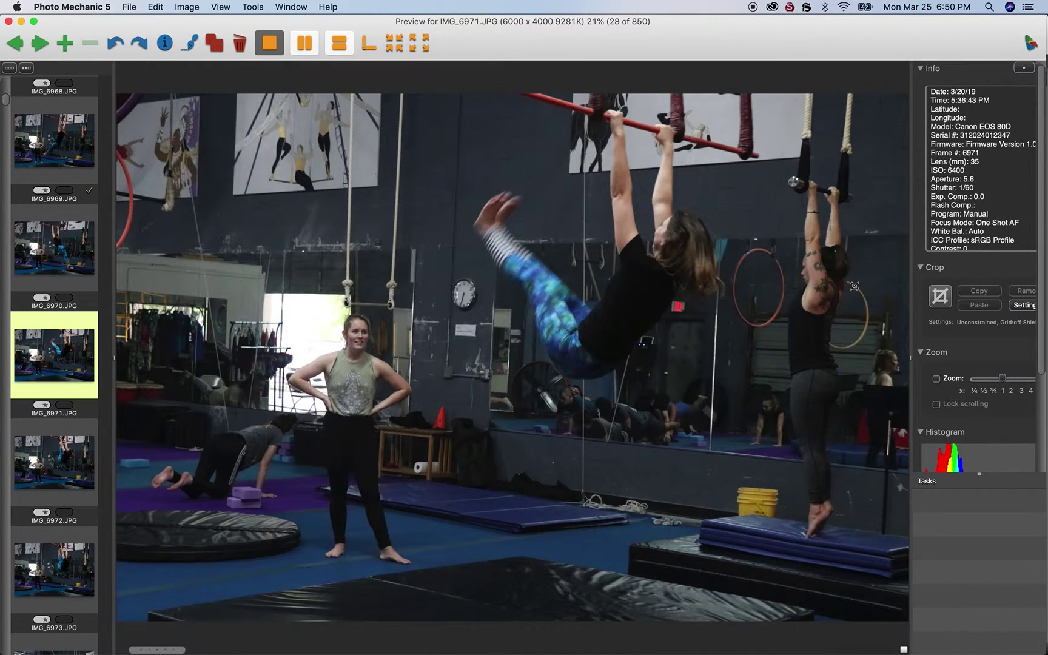
pyautogui.press('Right')
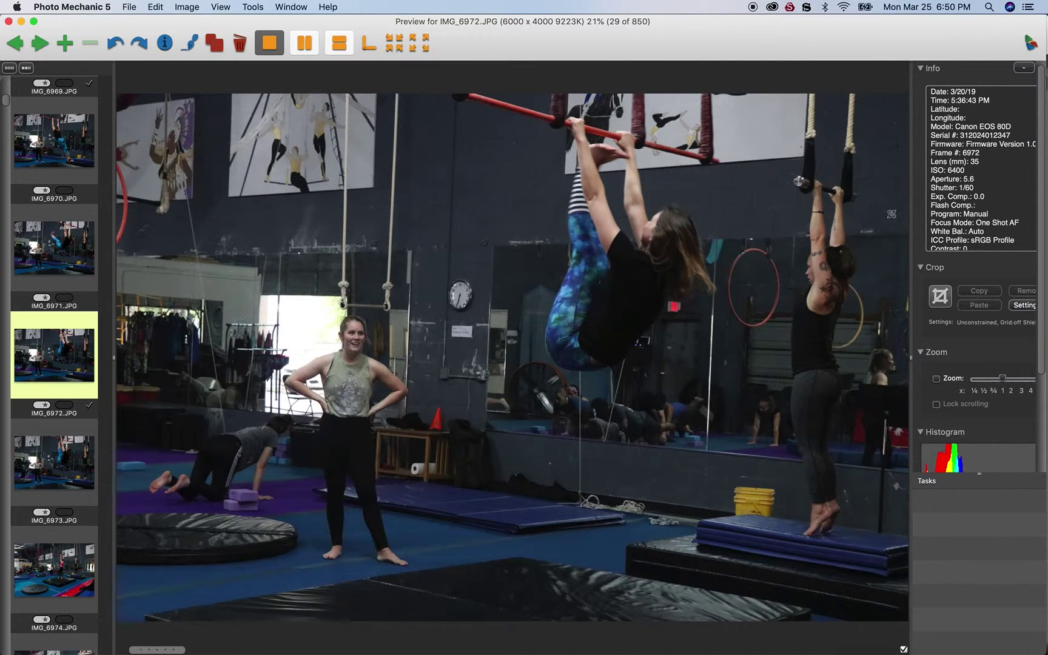
pyautogui.press('Right')
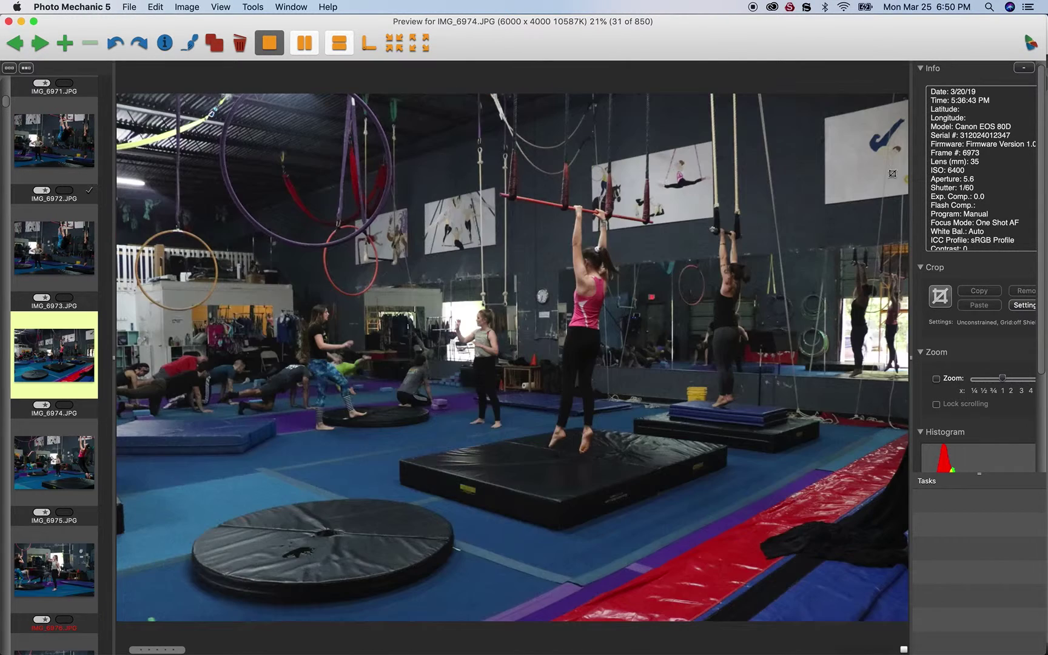
pyautogui.press('Right')
pyautogui.press('Right')
pyautogui.press('Right')
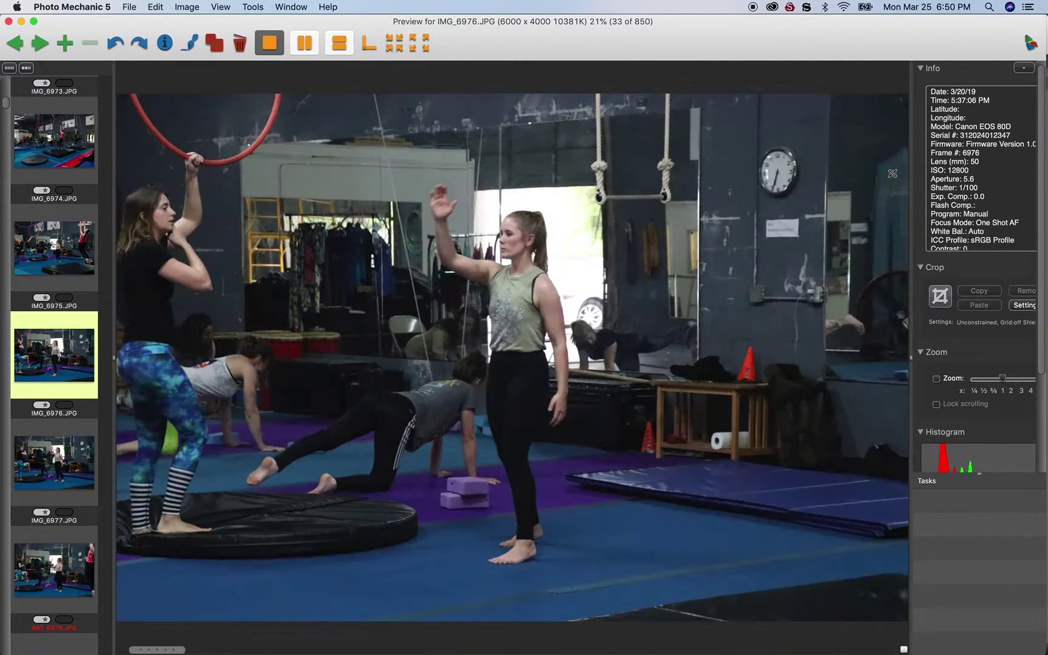
# - Continue from IMG_6977 through IMG_6985 to IMG_6990, frame 47 of 850
pyautogui.press('Right')
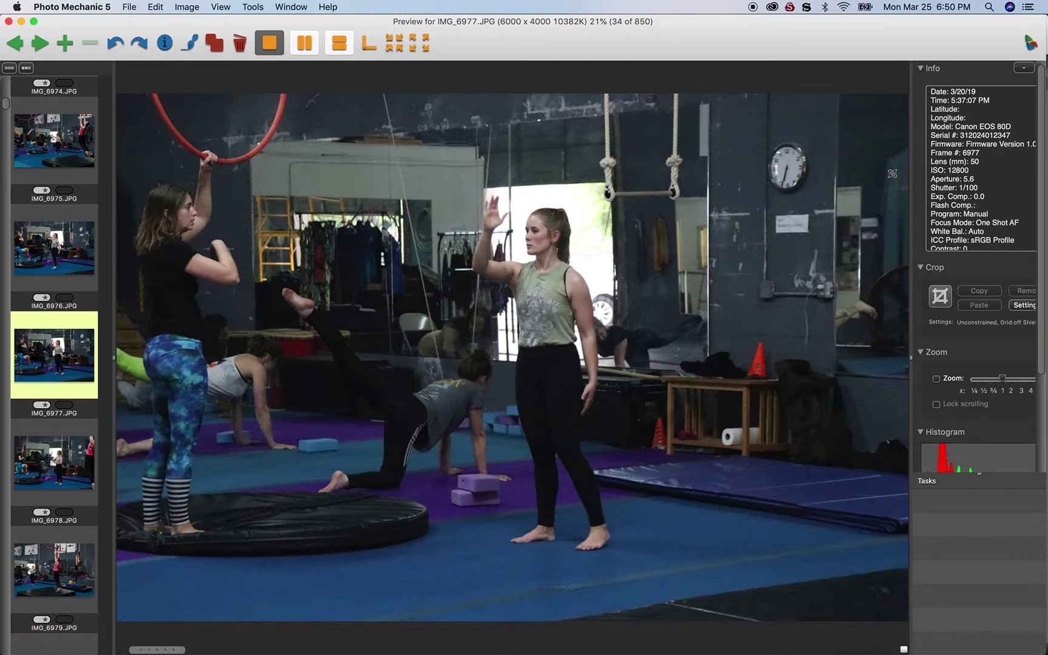
pyautogui.press('Right')
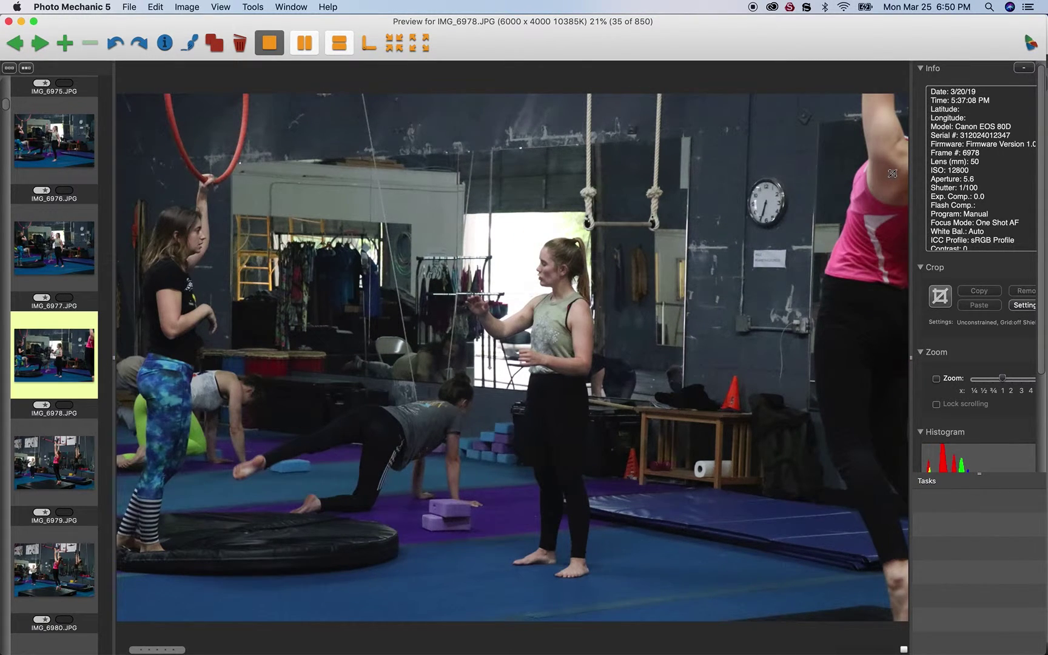
pyautogui.press('Left')
pyautogui.press('Right')
pyautogui.press('Right')
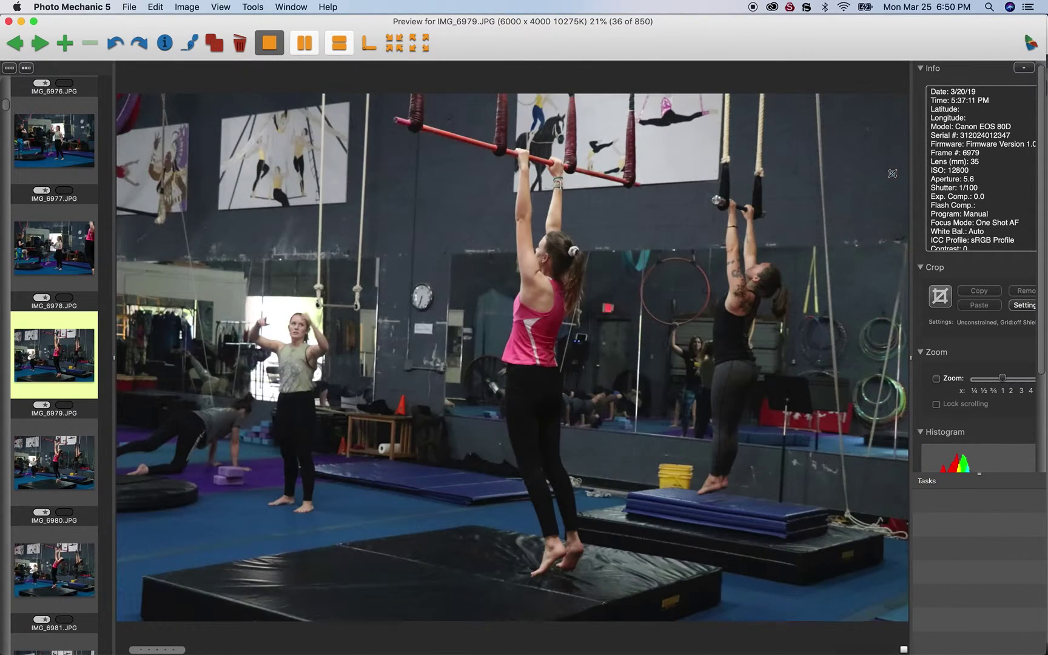
pyautogui.press('Right')
pyautogui.press('Right')
pyautogui.press('Right')
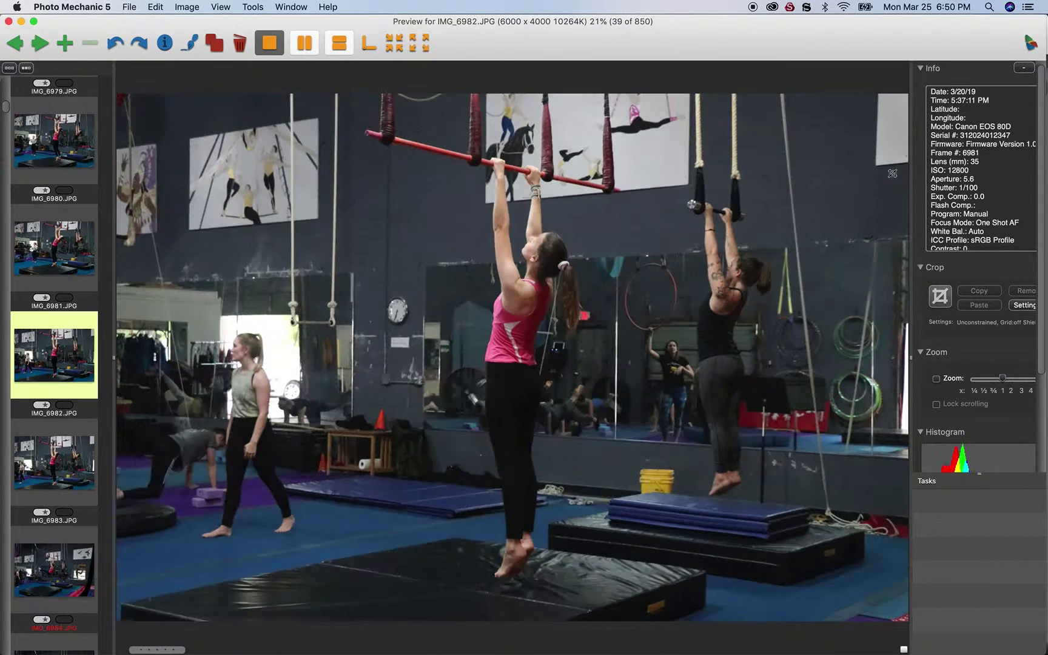
pyautogui.press('Right')
pyautogui.press('Right')
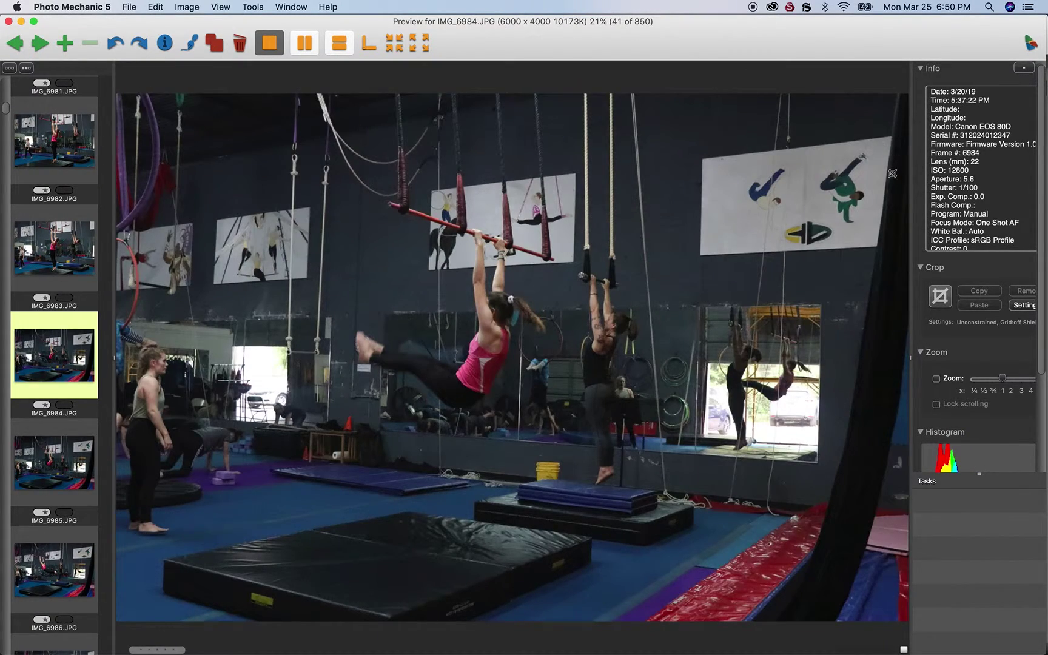
pyautogui.press('Right')
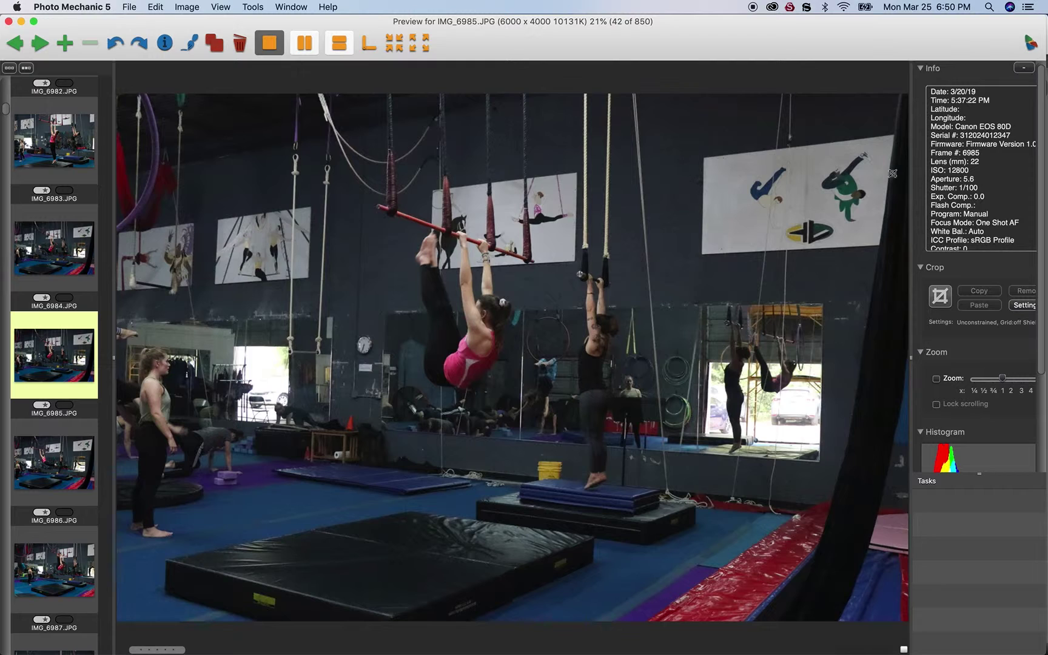
pyautogui.press('Right')
pyautogui.press('Right')
pyautogui.press('Right')
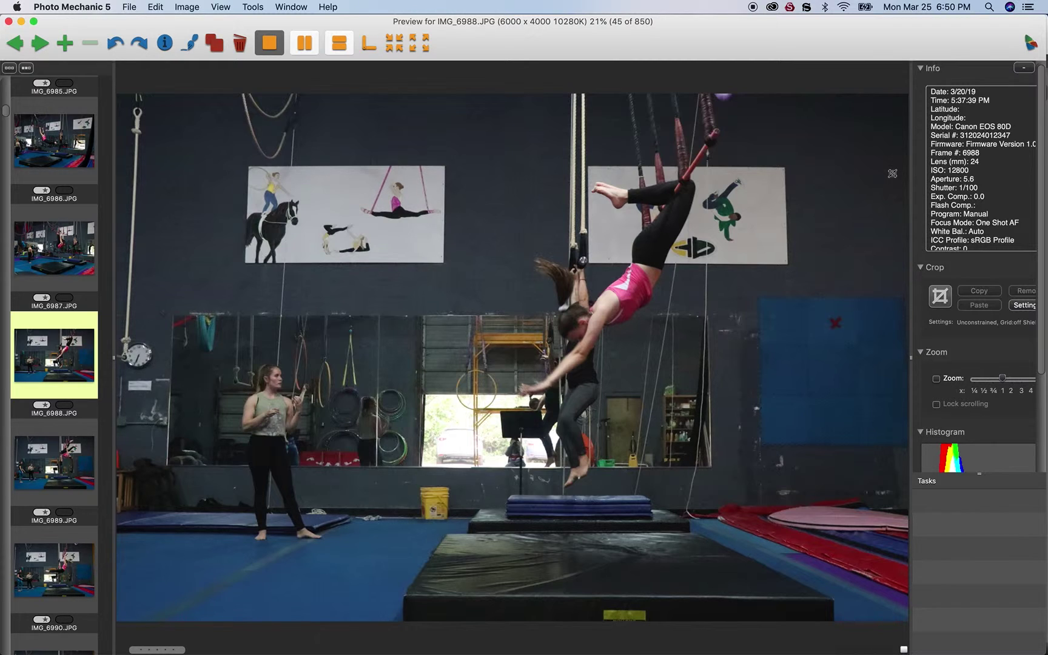
pyautogui.press('Right')
pyautogui.press('Right')
pyautogui.press('Right')
pyautogui.press('Right')
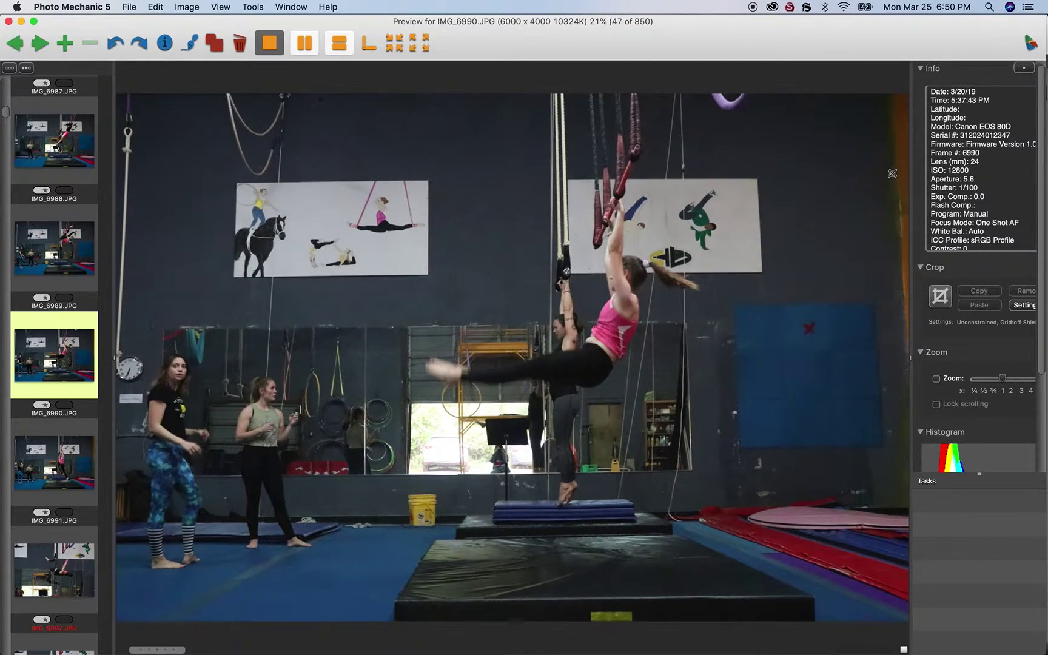
# - Compare IMG_6995 with IMG_6994, then advance past IMG_6999 to IMG_7006
pyautogui.press('Right')
pyautogui.press('Right')
pyautogui.press('Right')
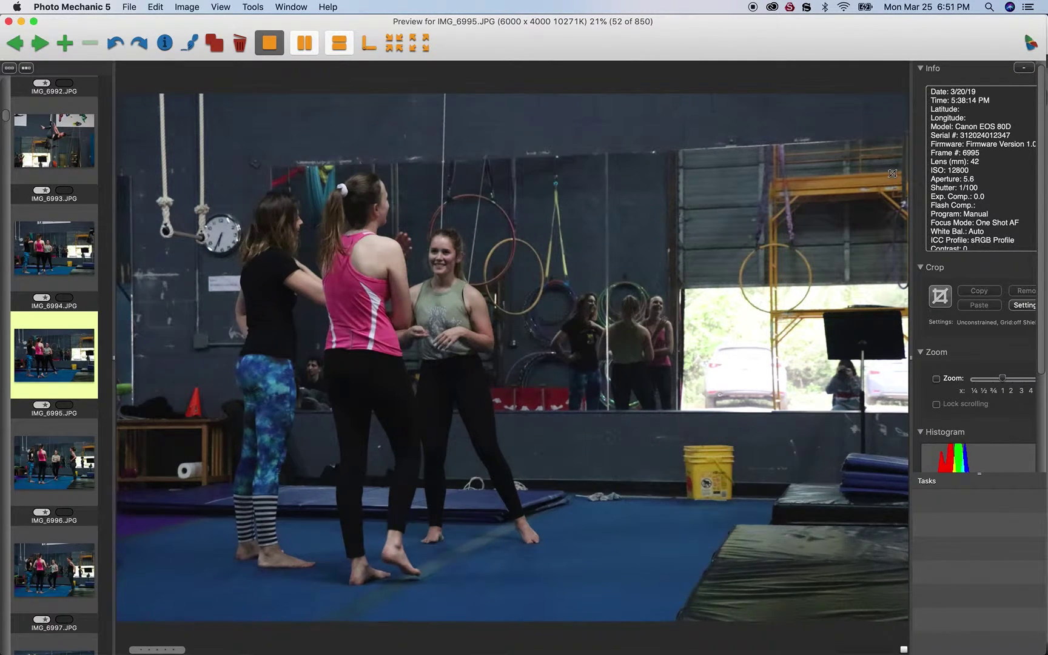
pyautogui.press('Left')
pyautogui.press('Right')
pyautogui.press('Left')
pyautogui.press('Left')
pyautogui.press('Right')
pyautogui.press('Right')
pyautogui.press('Right')
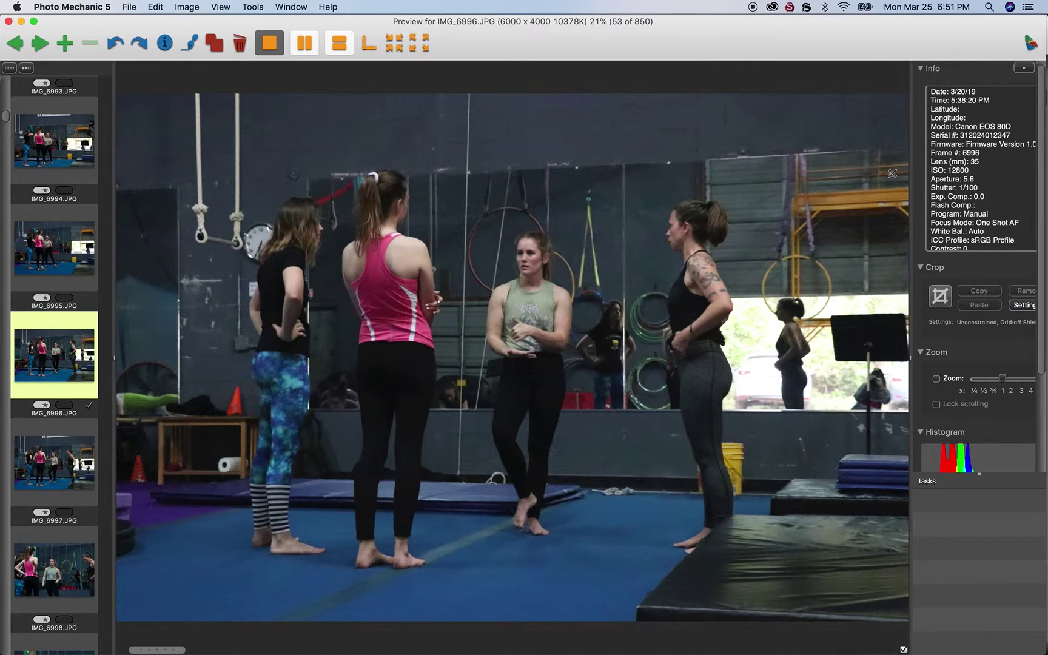
pyautogui.press('Right')
pyautogui.press('Right')
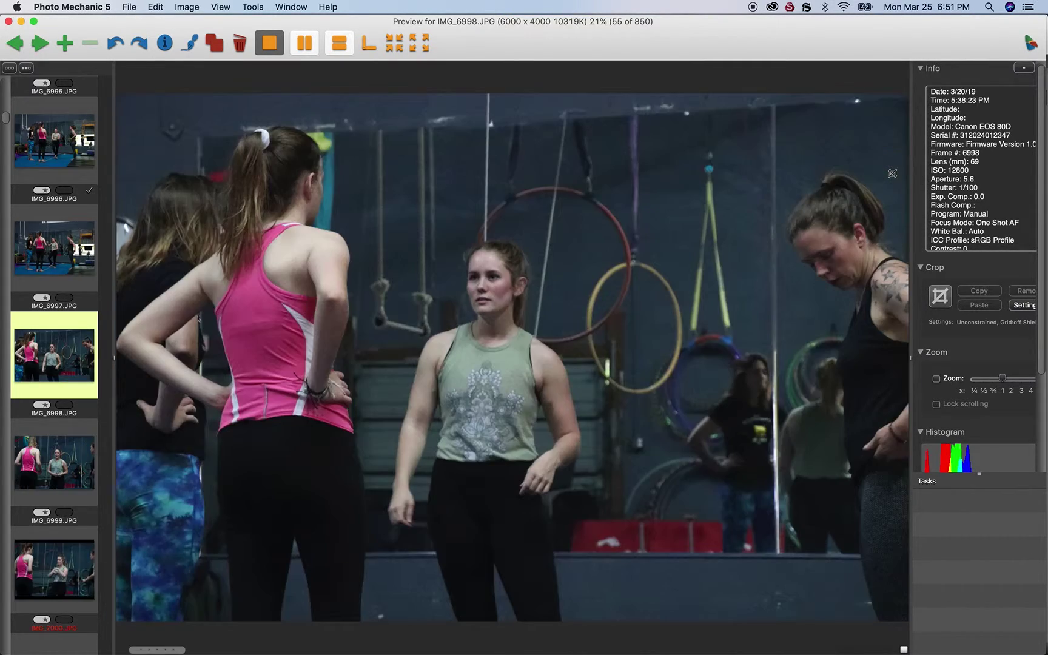
pyautogui.press('Right')
pyautogui.press('Right')
pyautogui.press('Right')
pyautogui.press('Right')
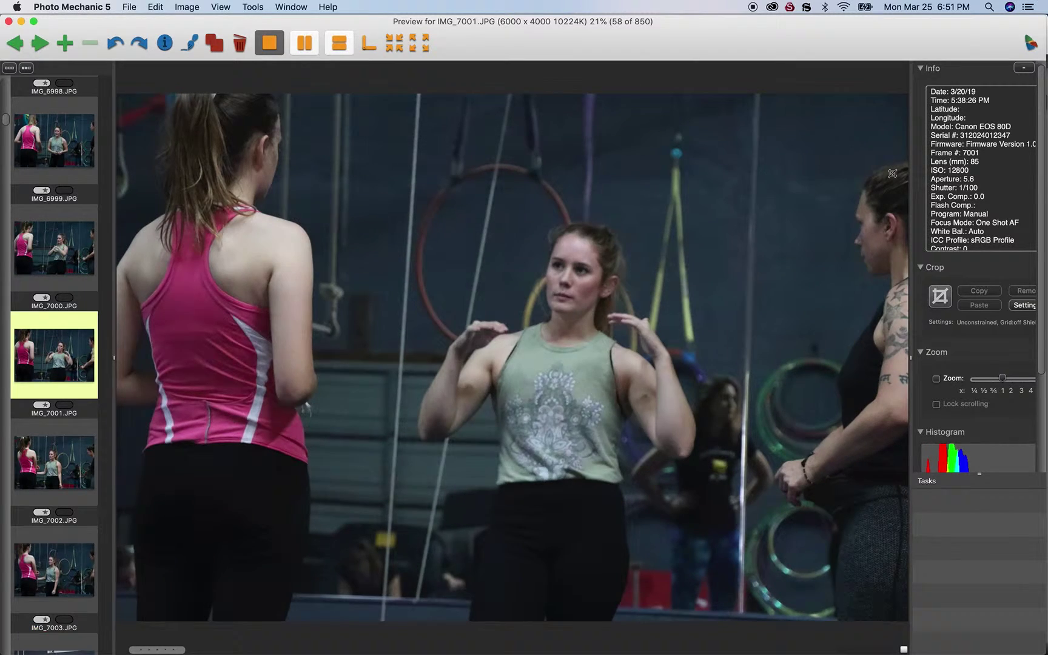
pyautogui.press('Right')
pyautogui.press('Right')
pyautogui.press('Right')
pyautogui.press('Right')
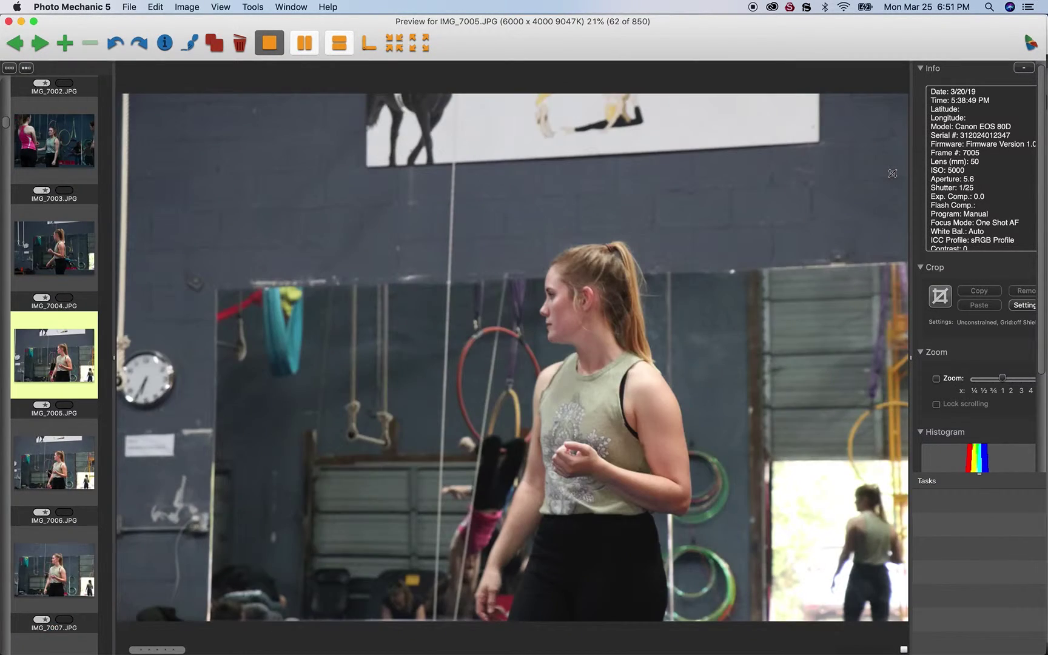
pyautogui.press('Right')
pyautogui.press('Right')
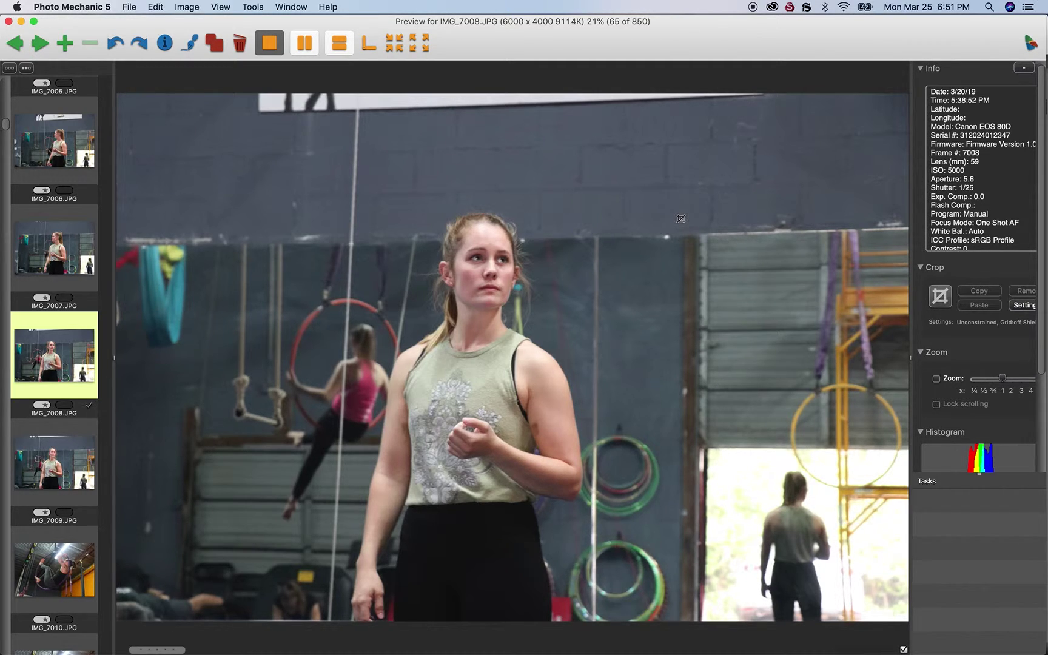
# - Tag IMG_7009 as a keeper, then browse the hoop shots to IMG_7022
pyautogui.press('Right')
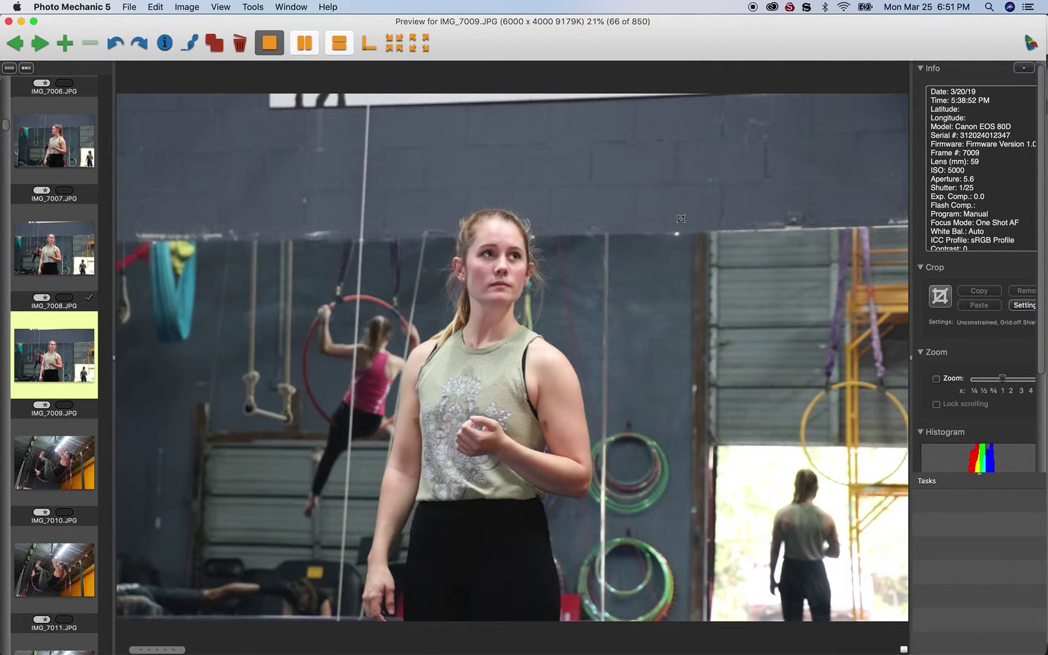
pyautogui.press('t')
pyautogui.press('Right')
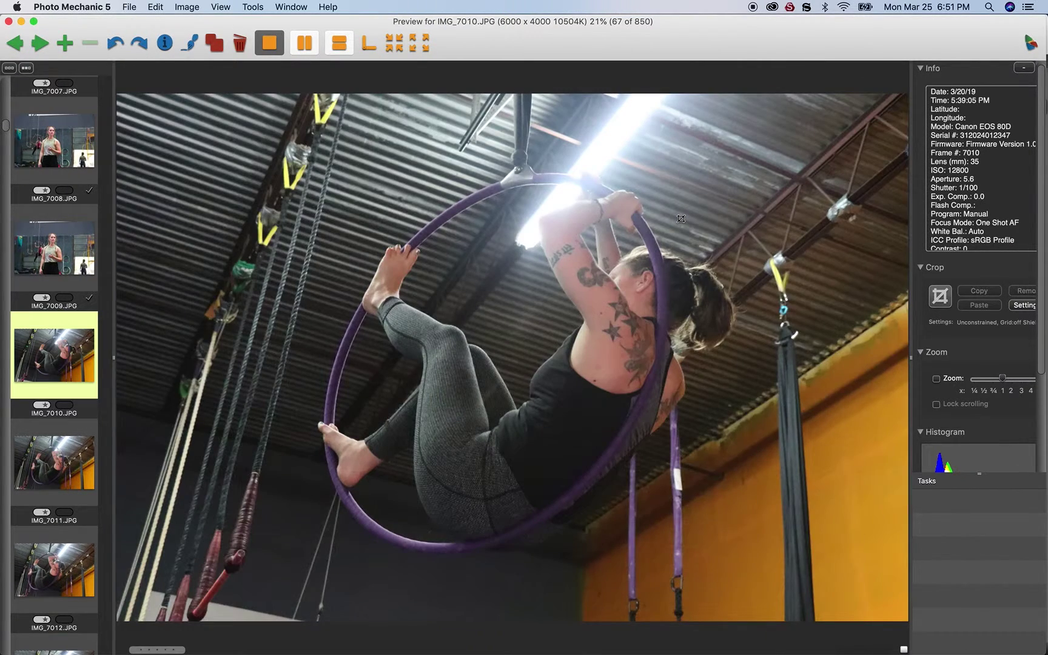
pyautogui.press('Right')
pyautogui.press('Right')
pyautogui.press('Right')
pyautogui.press('Right')
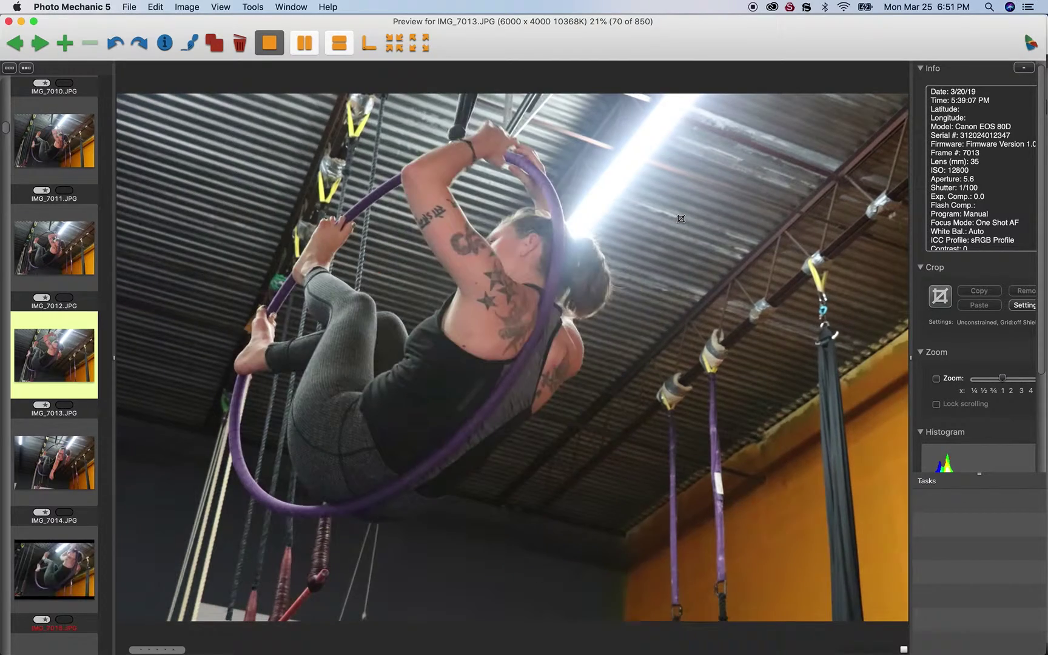
pyautogui.press('Right')
pyautogui.press('Right')
pyautogui.press('Right')
pyautogui.press('Right')
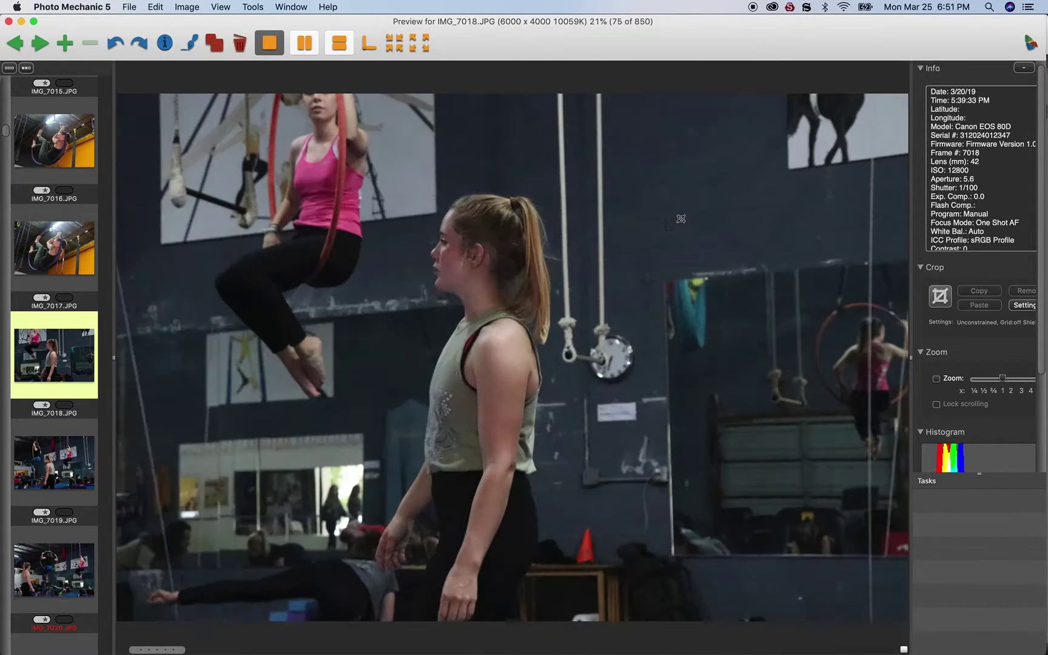
pyautogui.press('Right')
pyautogui.press('Right')
pyautogui.press('Right')
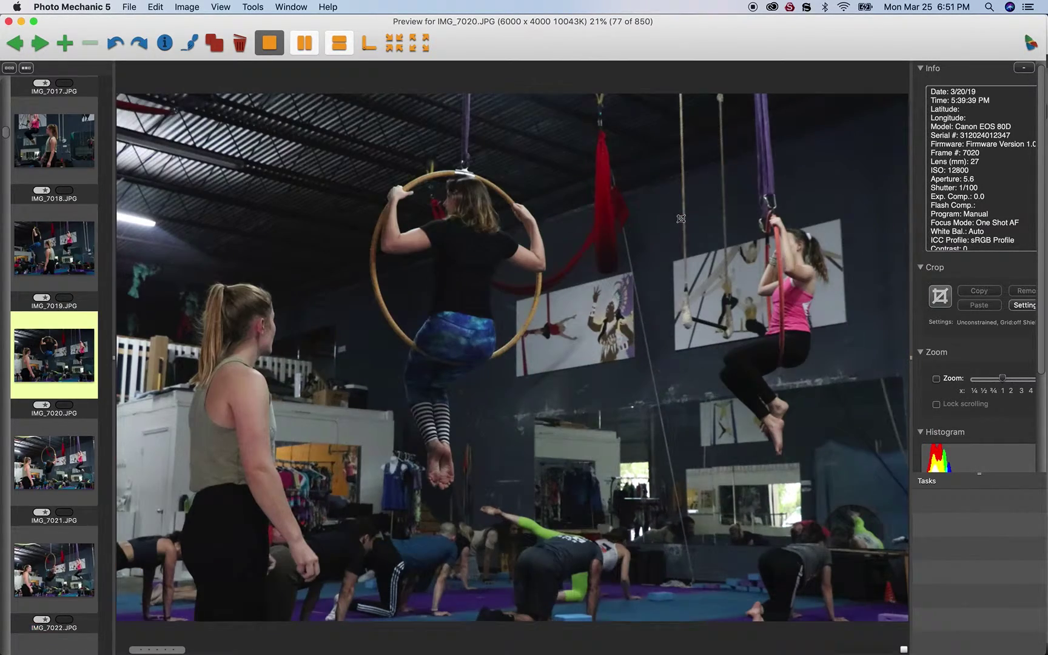
pyautogui.press('Right')
pyautogui.press('Right')
pyautogui.press('Left')
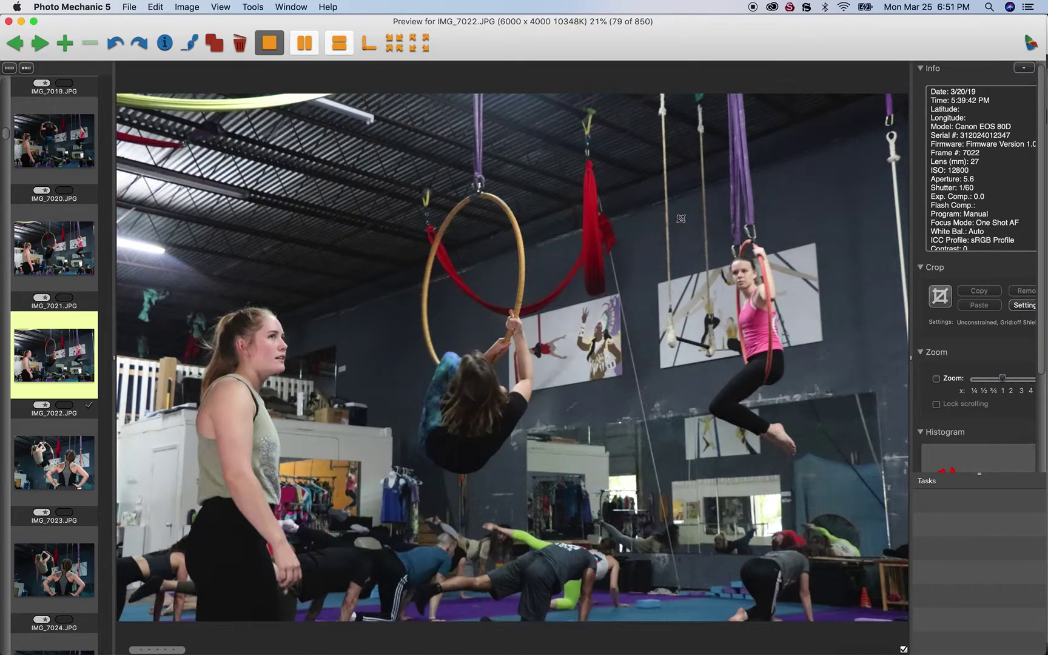
# - Skim from IMG_7024 through IMG_7031–IMG_7033 to IMG_7037
pyautogui.press('Right')
pyautogui.press('Right')
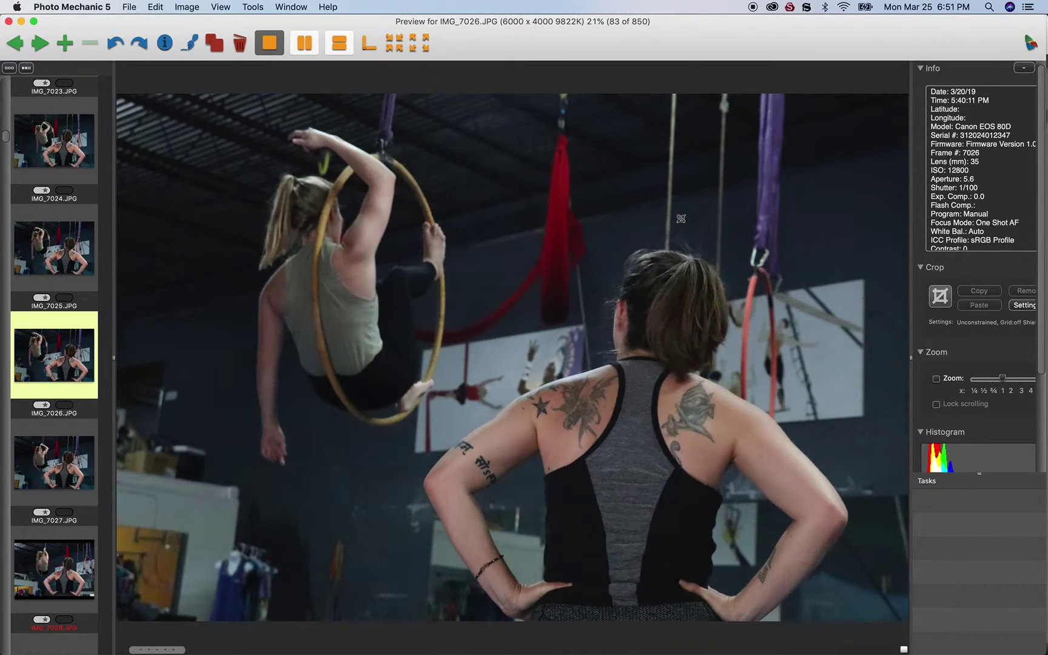
pyautogui.press('Right')
pyautogui.press('Right')
pyautogui.press('Right')
pyautogui.press('Right')
pyautogui.press('Right')
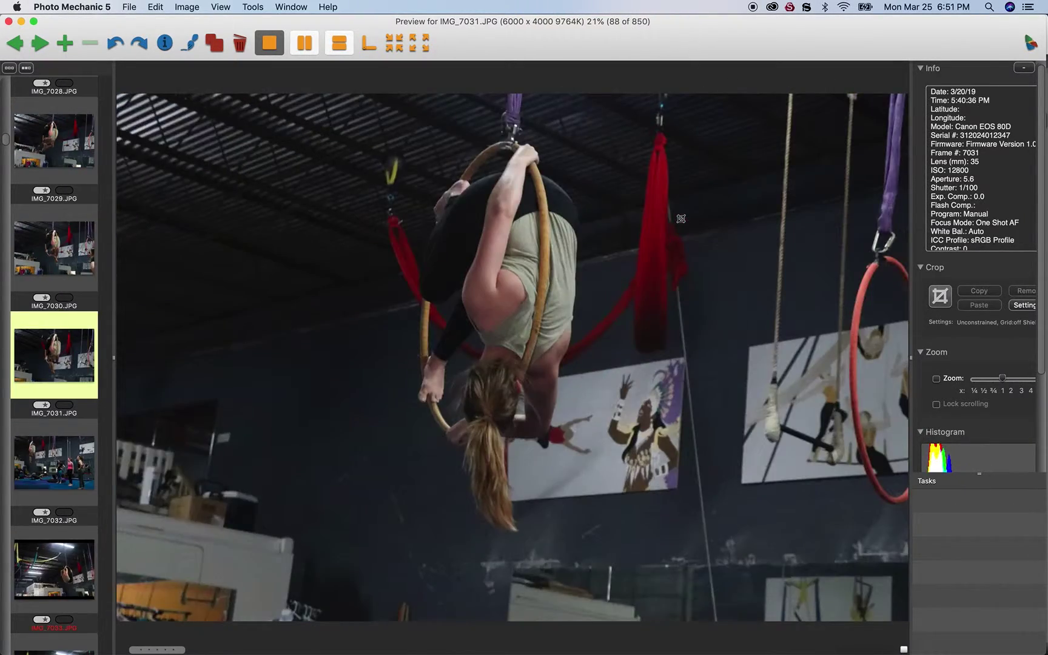
pyautogui.press('Right')
pyautogui.press('Right')
pyautogui.press('Left')
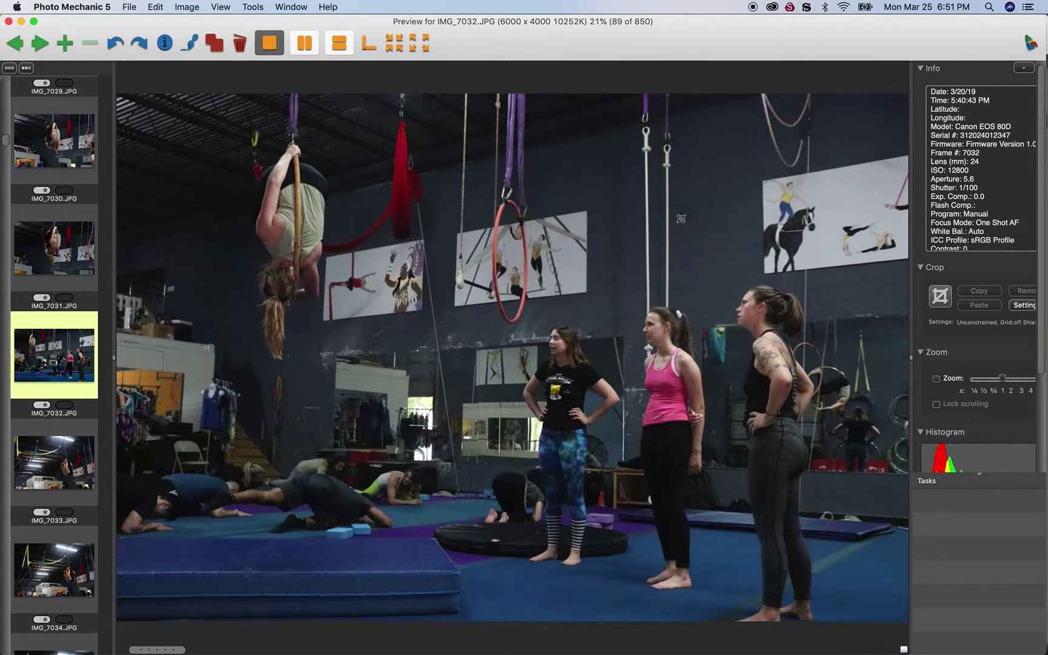
pyautogui.press('Right')
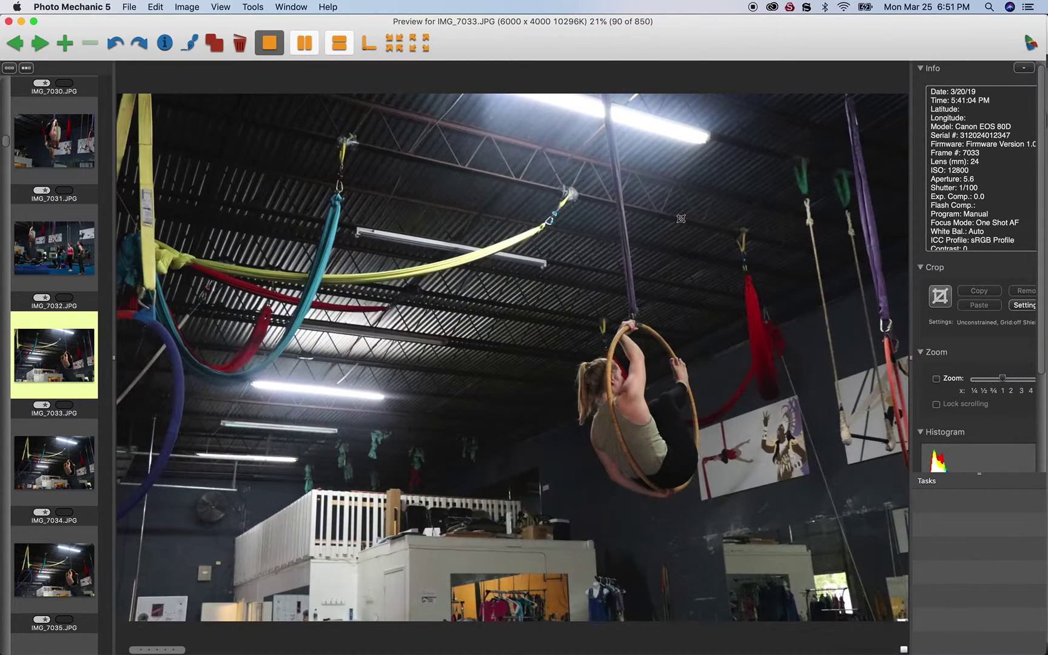
pyautogui.press('Right')
pyautogui.press('Right')
pyautogui.press('Right')
pyautogui.press('Right')
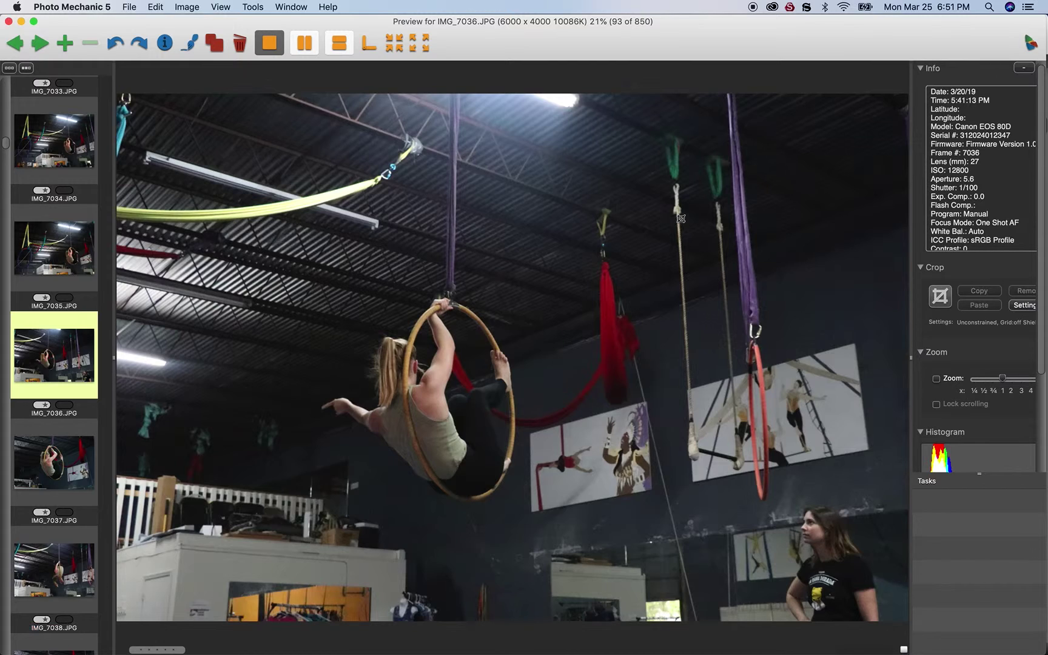
pyautogui.press('Right')
pyautogui.press('Right')
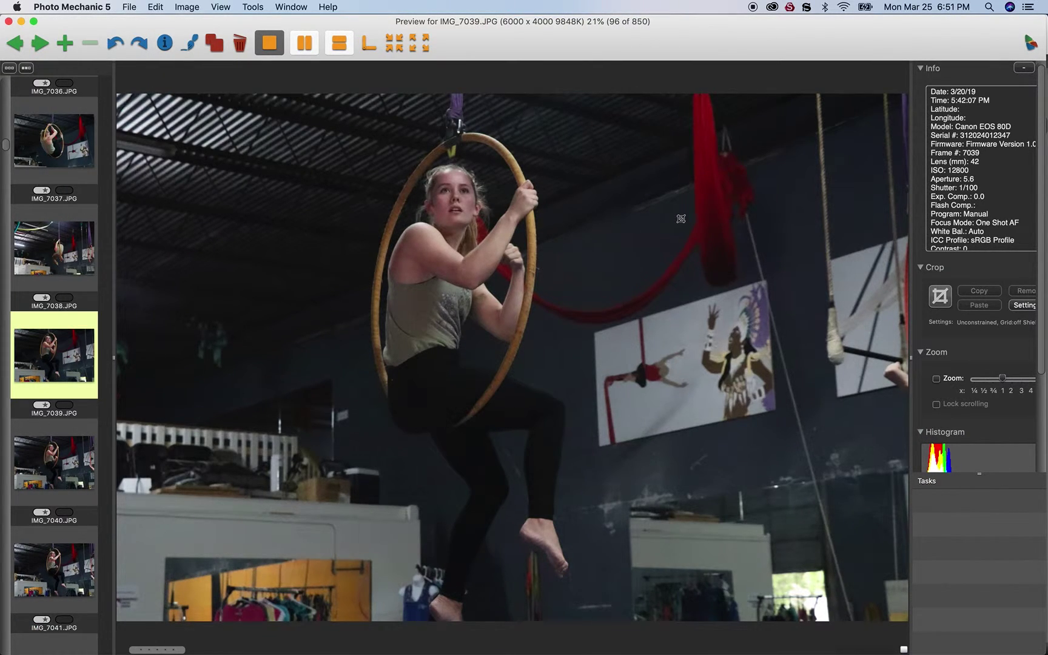
# - Review IMG_7040–IMG_7049, ending on IMG_7049 (frame 106) with IMG_7041 and IMG_7049 tagged
pyautogui.press('Right')
pyautogui.press('Right')
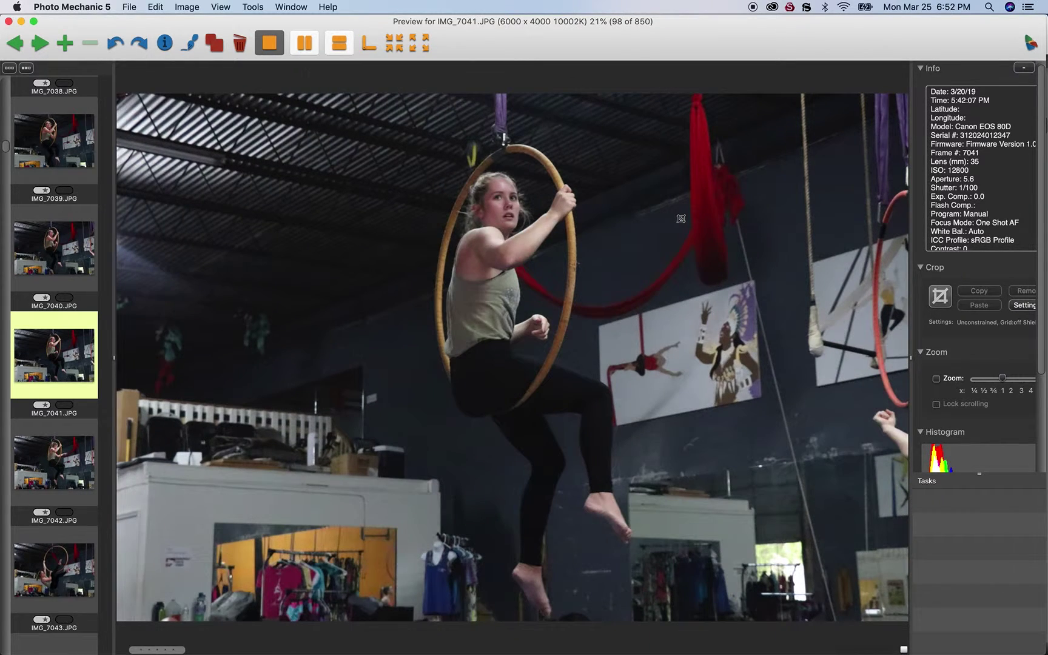
pyautogui.press('Right')
pyautogui.press('Left')
pyautogui.press('Right')
pyautogui.press('Right')
pyautogui.press('Right')
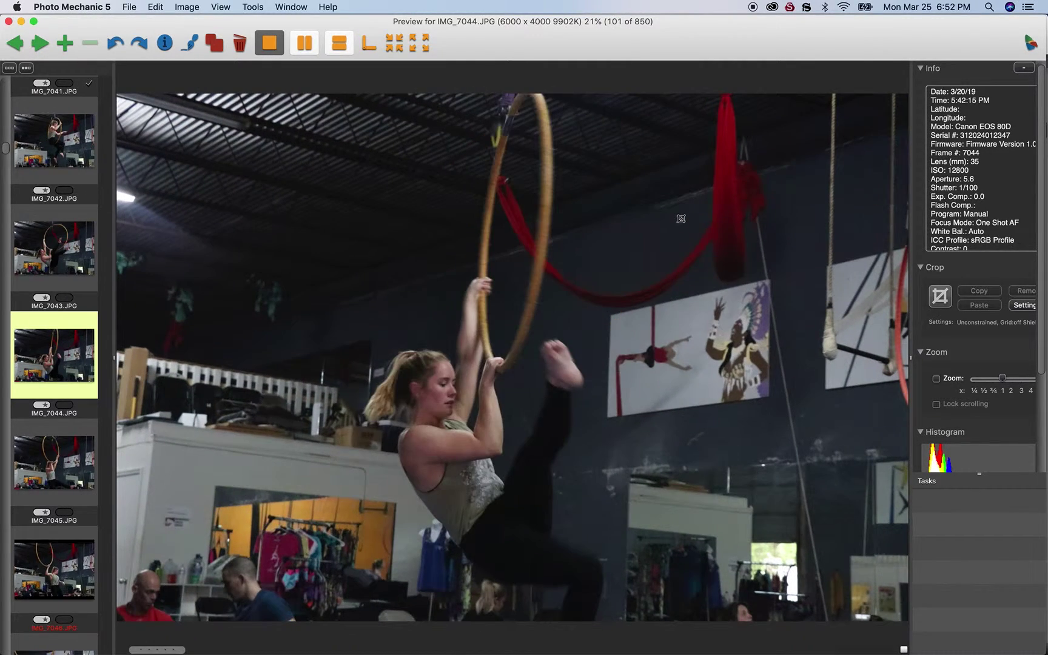
pyautogui.press('Right')
pyautogui.press('Right')
pyautogui.press('Right')
pyautogui.press('Right')
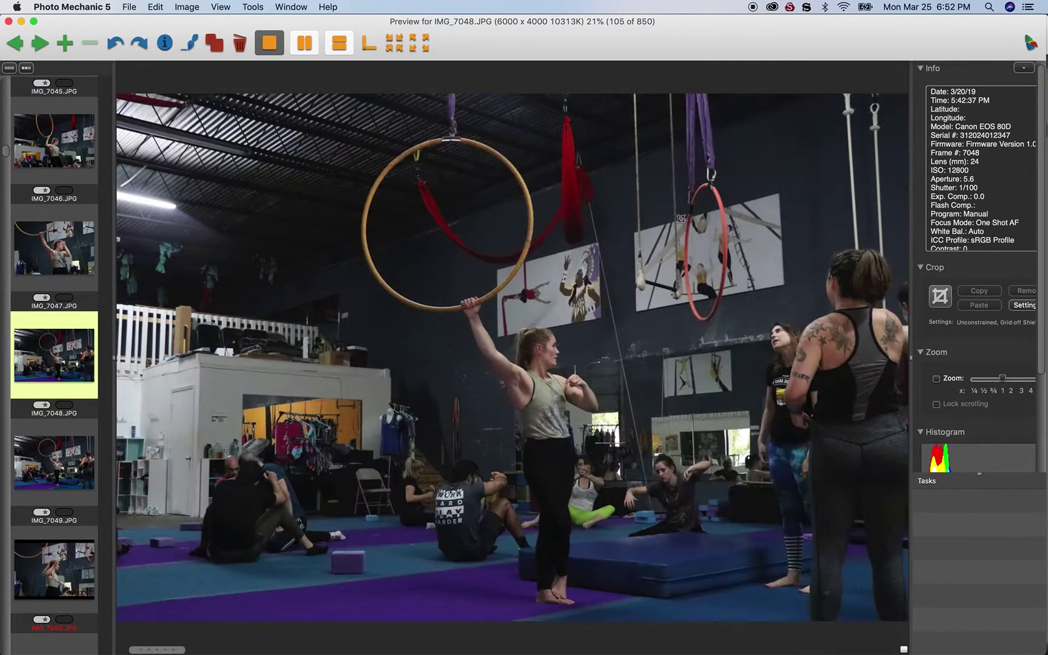
pyautogui.press('Left')
pyautogui.press('Right')
pyautogui.press('Right')
pyautogui.press('Right')
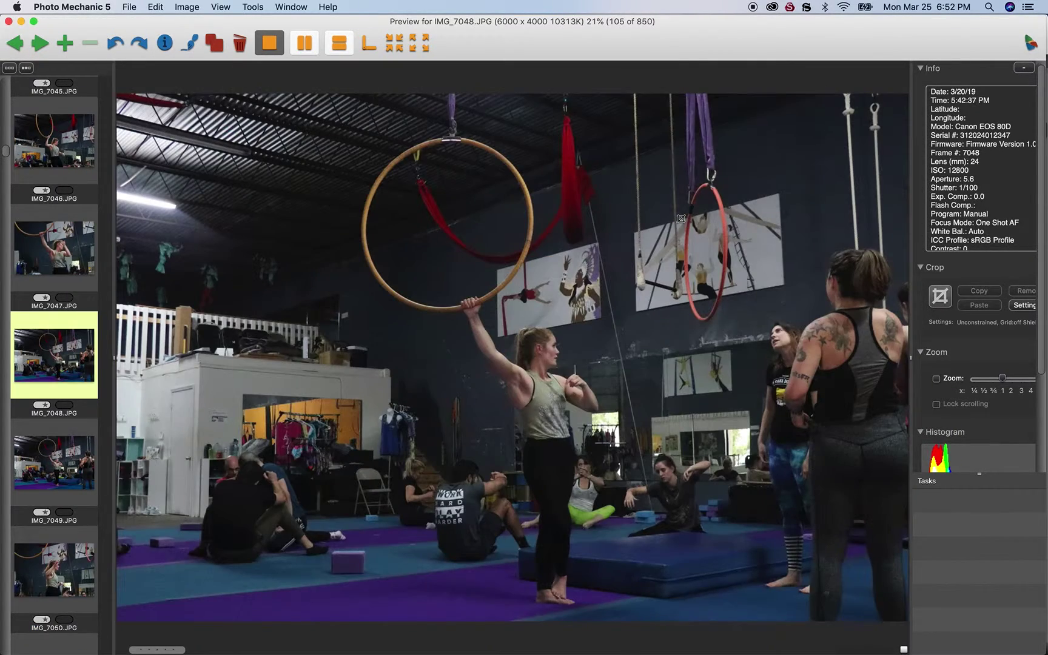
pyautogui.press('Left')
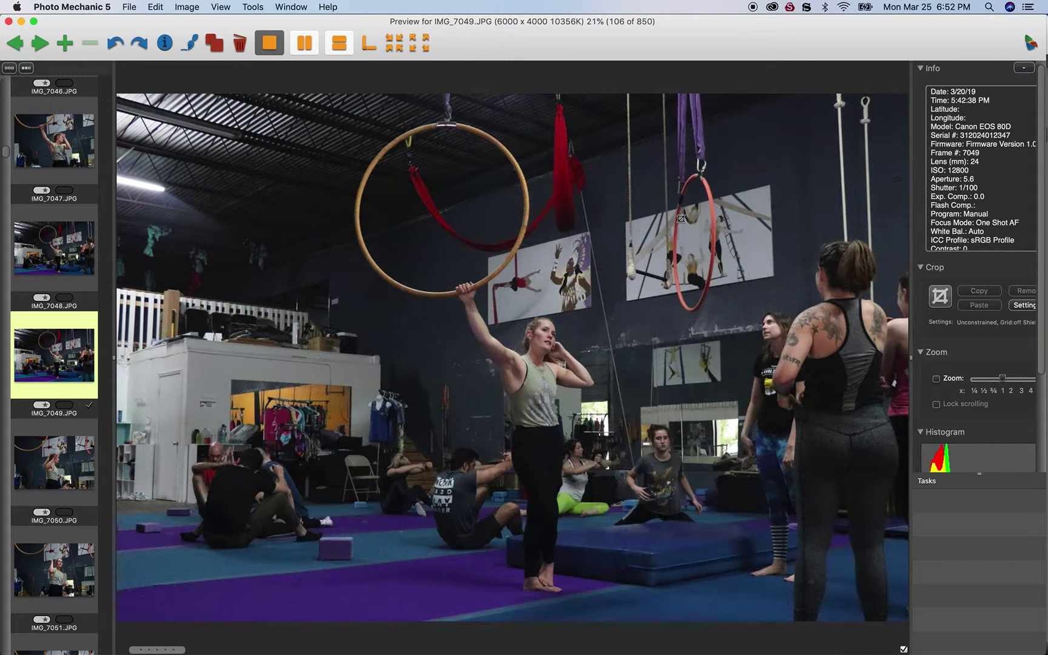
# - Advance from IMG_7053 to the hoop shots, comparing IMG_7059 and IMG_7060
pyautogui.press('Right')
pyautogui.press('Right')
pyautogui.press('Right')
pyautogui.press('Right')
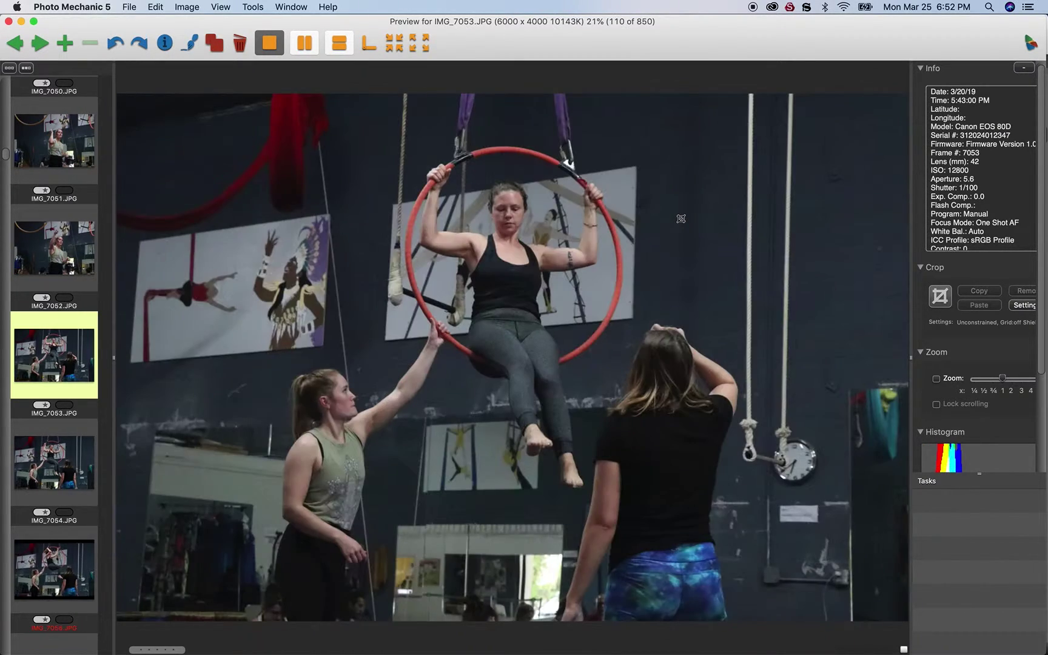
pyautogui.press('Right')
pyautogui.press('Right')
pyautogui.press('Right')
pyautogui.press('Right')
pyautogui.press('Right')
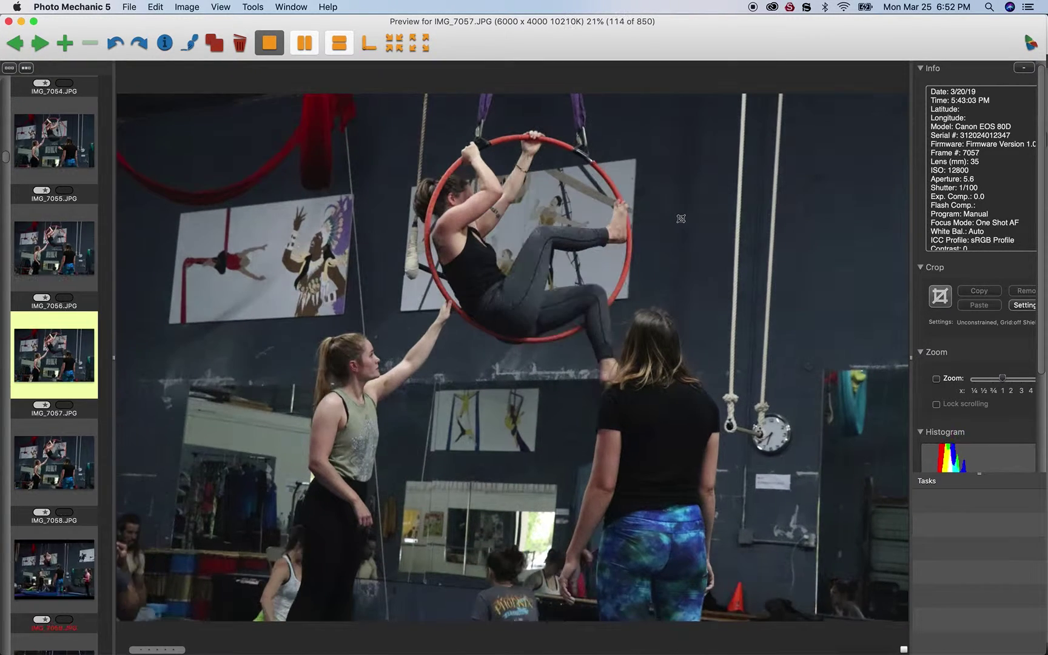
pyautogui.press('Right')
pyautogui.press('Right')
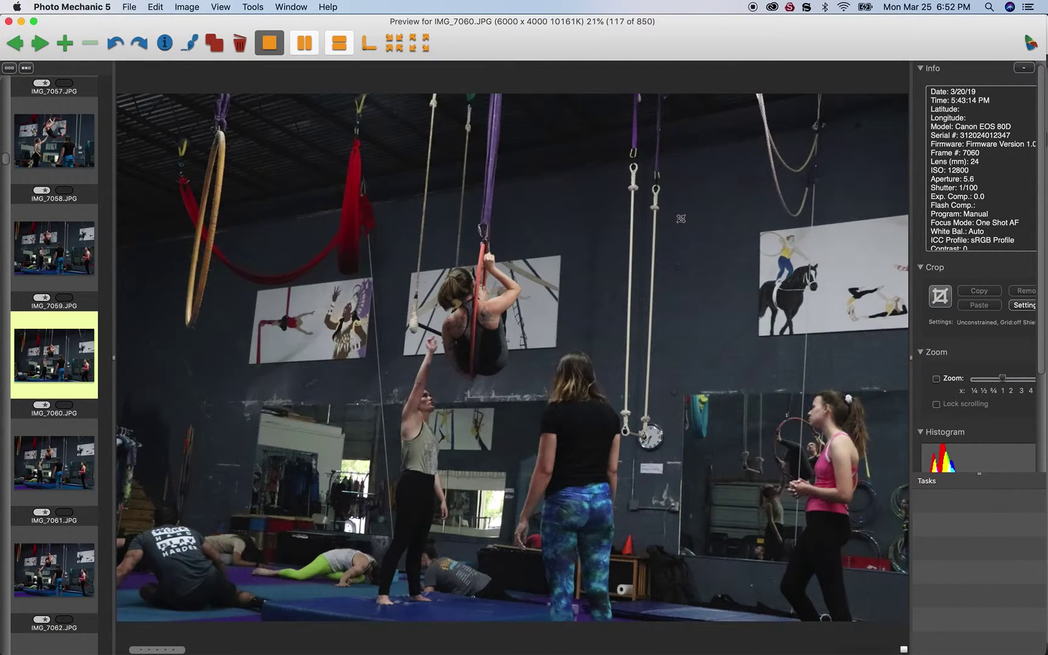
pyautogui.press('Left')
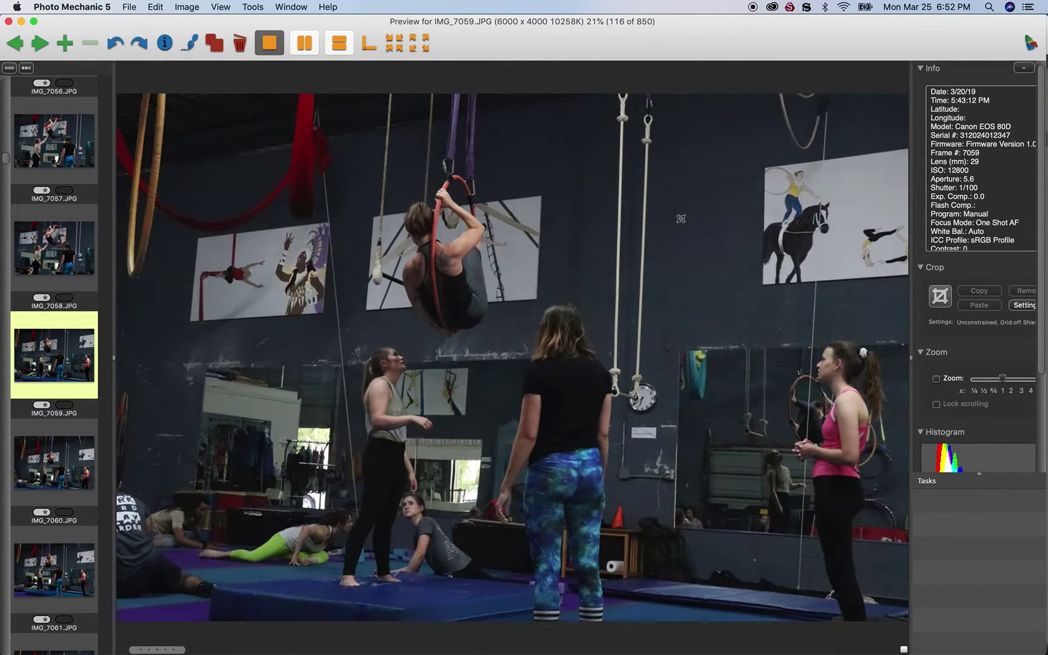
pyautogui.press('Left')
pyautogui.press('Right')
pyautogui.press('Right')
pyautogui.press('Right')
pyautogui.press('Left')
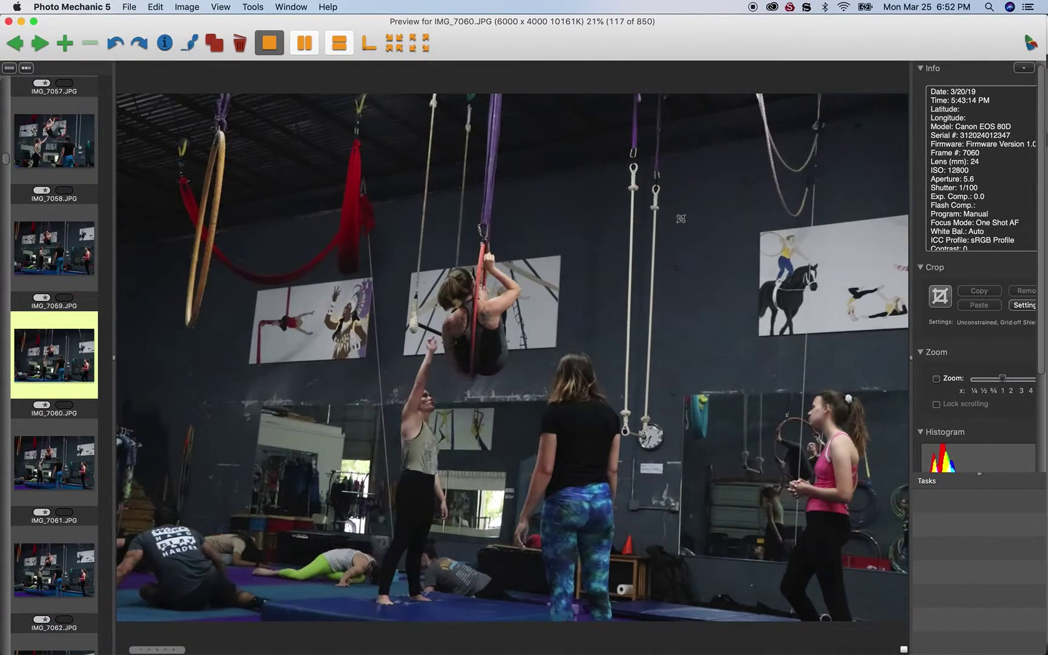
pyautogui.press('Right')
pyautogui.press('Right')
pyautogui.press('Right')
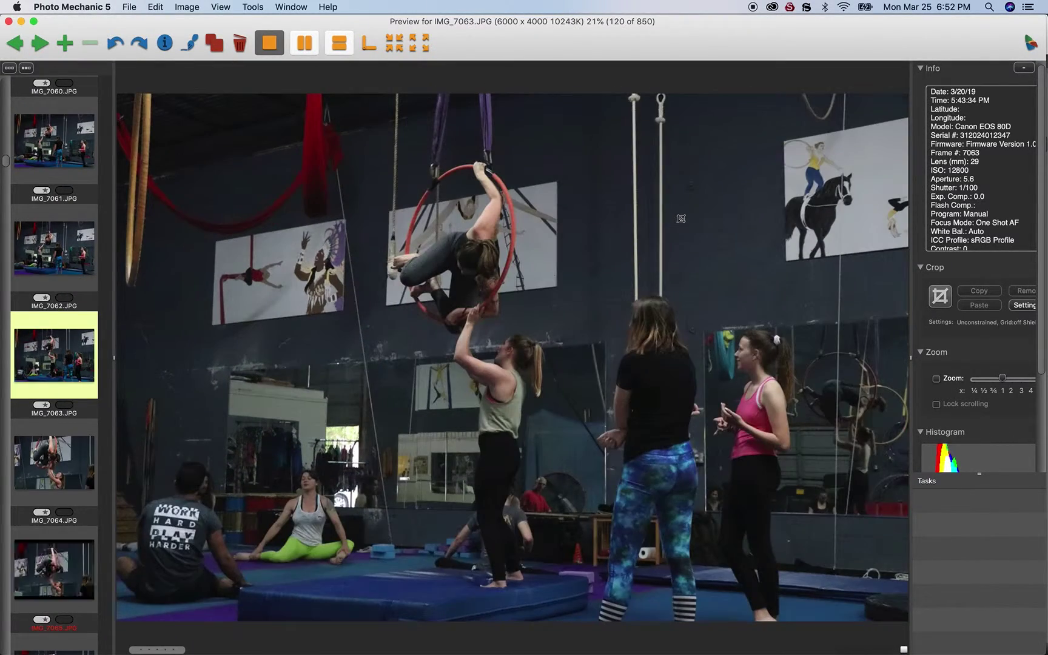
pyautogui.press('Left')
pyautogui.press('Left')
pyautogui.press('Left')
pyautogui.press('Left')
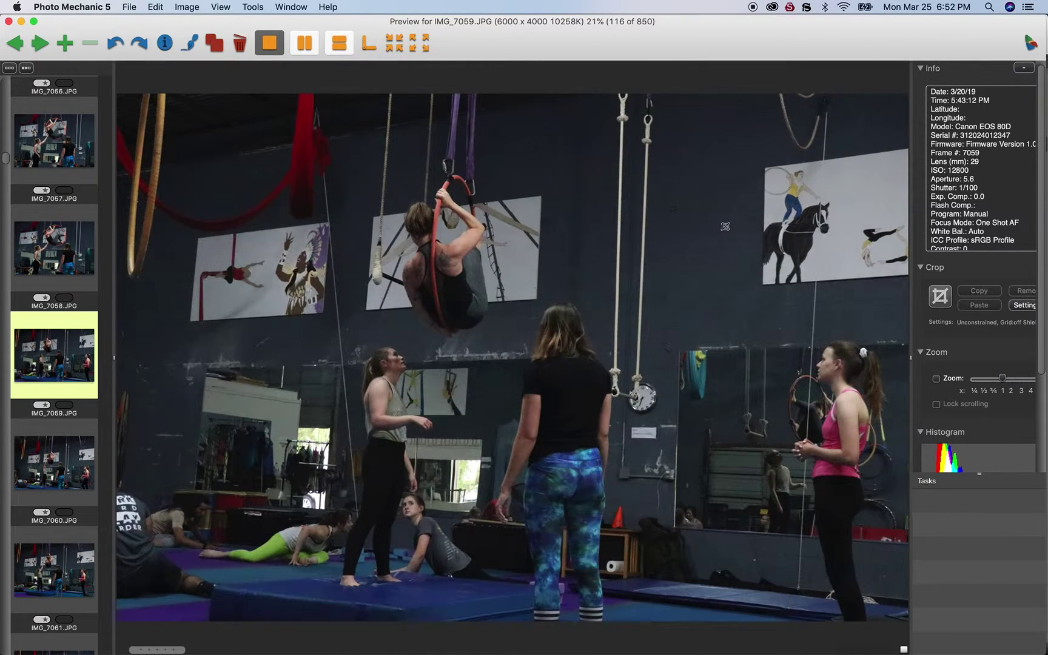
pyautogui.press('Right')
pyautogui.press('Right')
pyautogui.press('Right')
pyautogui.press('Right')
pyautogui.press('Right')
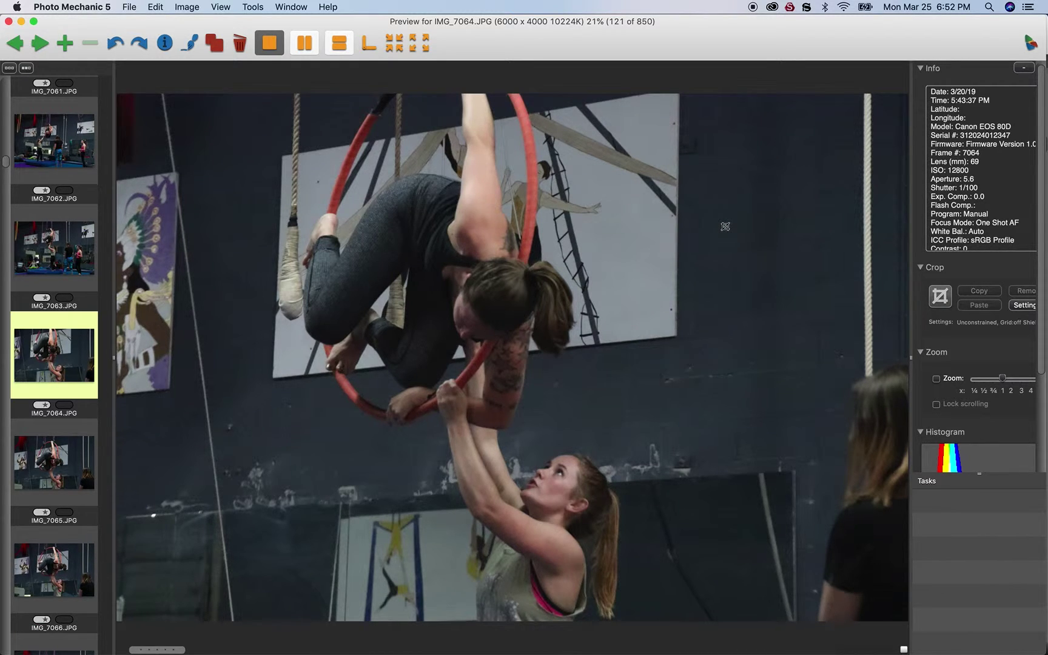
# - Review IMG_7066 and its neighbours through IMG_7071 to IMG_7075
pyautogui.press('Right')
pyautogui.press('Right')
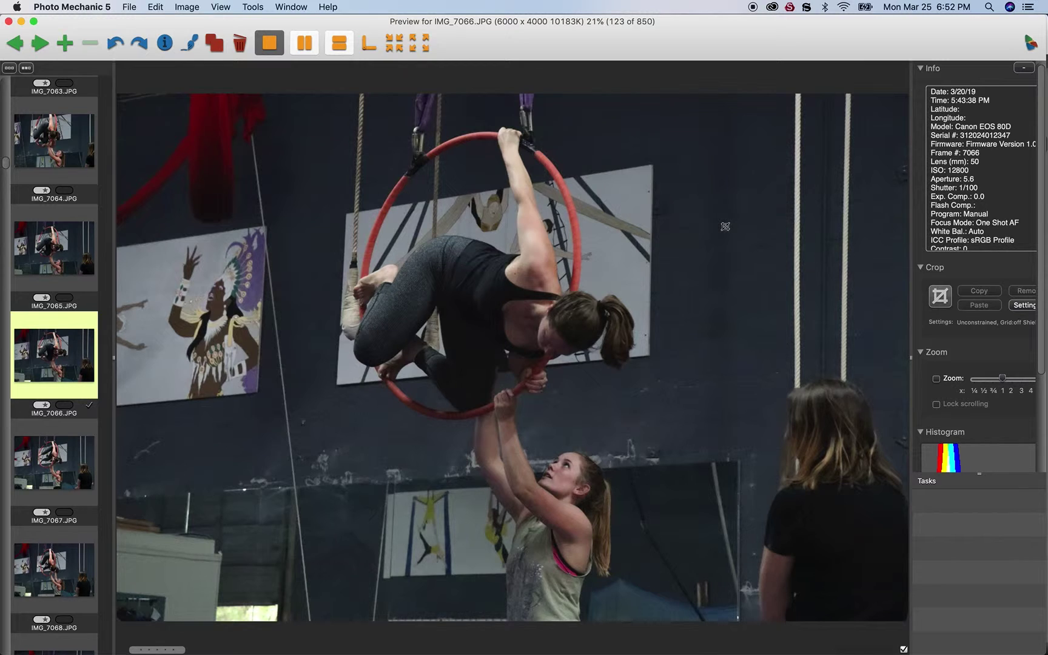
pyautogui.press('Right')
pyautogui.press('Right')
pyautogui.press('Left')
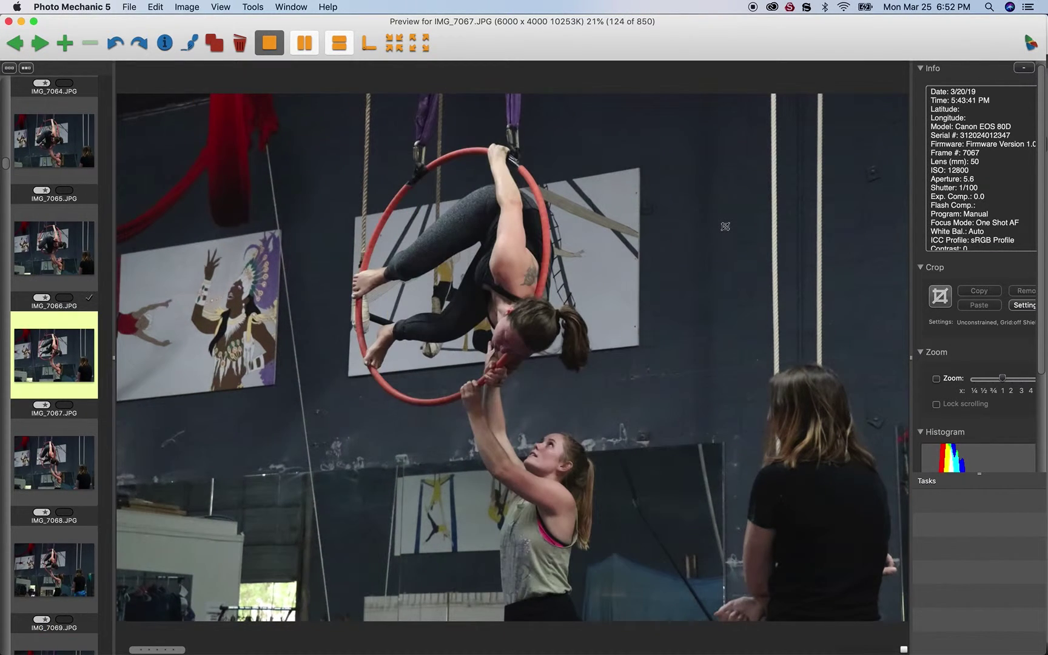
pyautogui.press('Right')
pyautogui.press('Right')
pyautogui.press('Right')
pyautogui.press('Right')
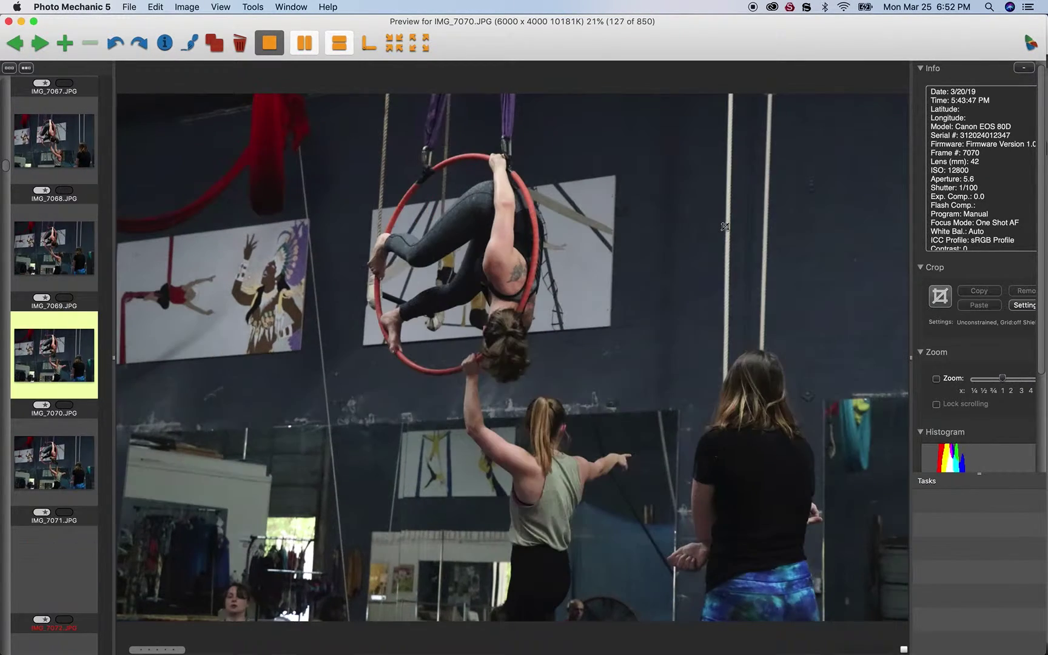
pyautogui.press('Right')
pyautogui.press('Right')
pyautogui.press('Right')
pyautogui.press('Right')
pyautogui.press('Right')
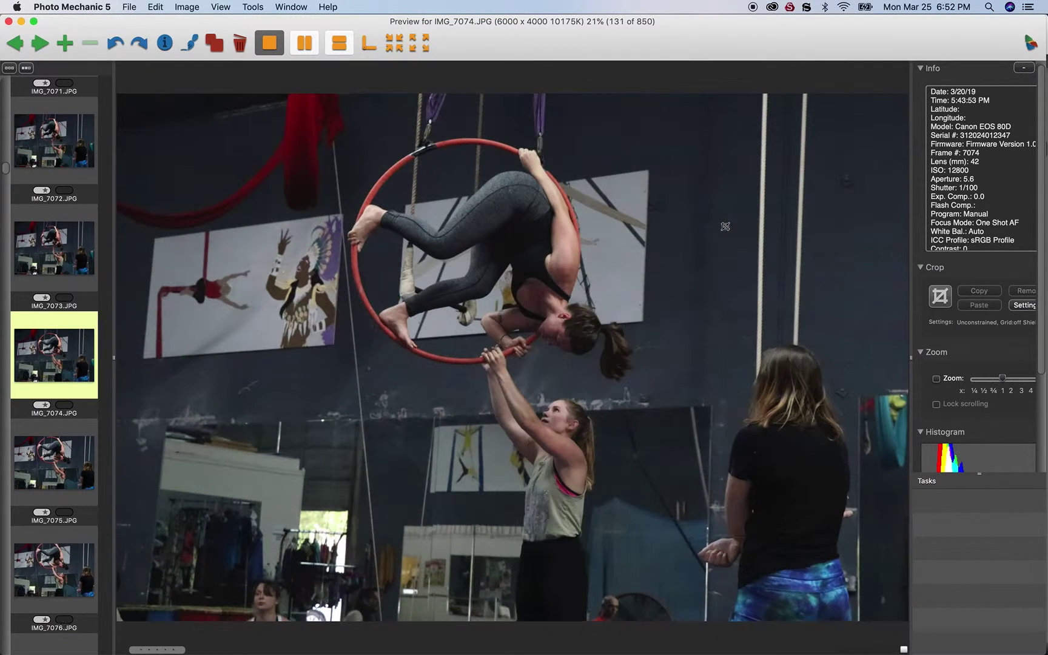
pyautogui.press('Left')
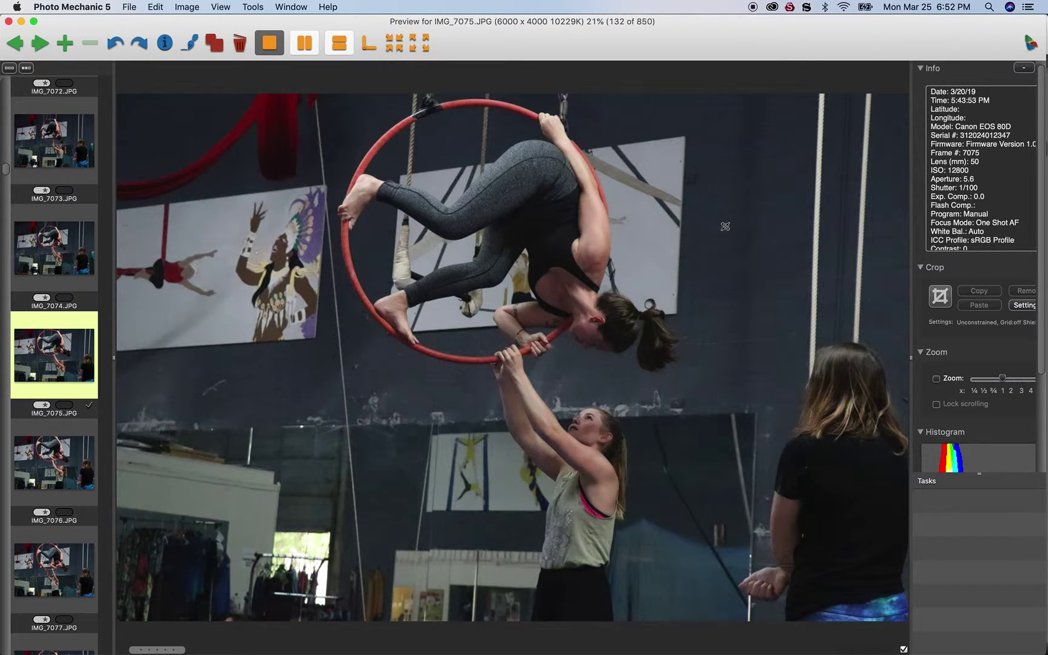
# - Continue from IMG_7080 through IMG_7091–IMG_7101 to the end of the hoop series
pyautogui.press('Right')
pyautogui.press('Right')
pyautogui.press('Right')
pyautogui.press('Right')
pyautogui.press('Right')
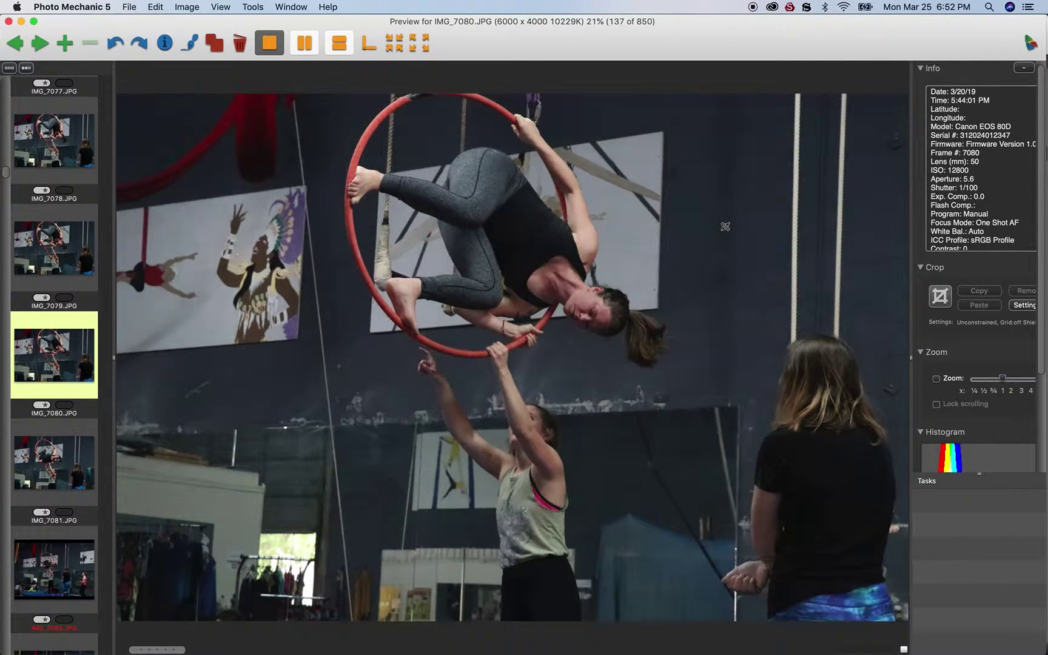
pyautogui.press('Right')
pyautogui.press('Right')
pyautogui.press('Right')
pyautogui.press('Right')
pyautogui.press('Right')
pyautogui.press('Right')
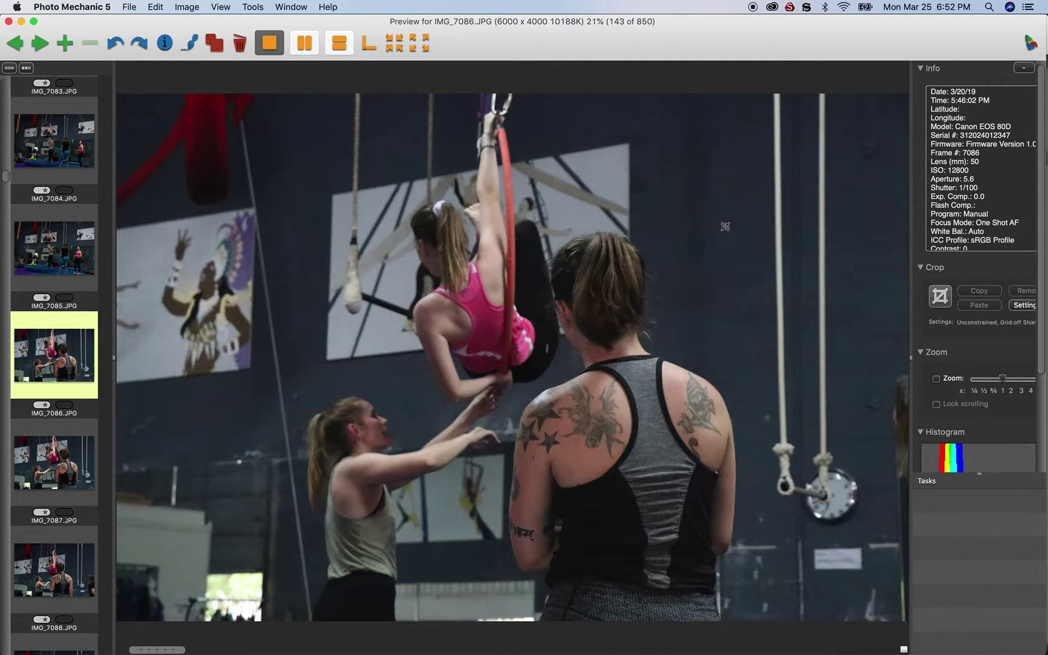
pyautogui.press('Right')
pyautogui.press('Right')
pyautogui.press('Right')
pyautogui.press('Right')
pyautogui.press('Right')
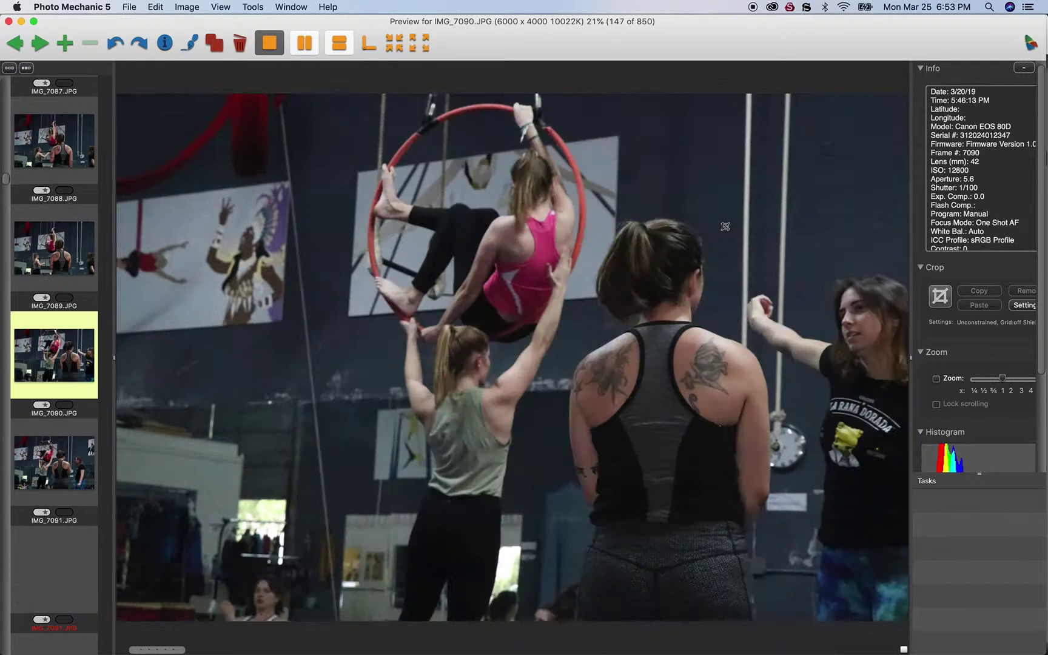
pyautogui.press('Right')
pyautogui.press('Right')
pyautogui.press('Right')
pyautogui.press('Right')
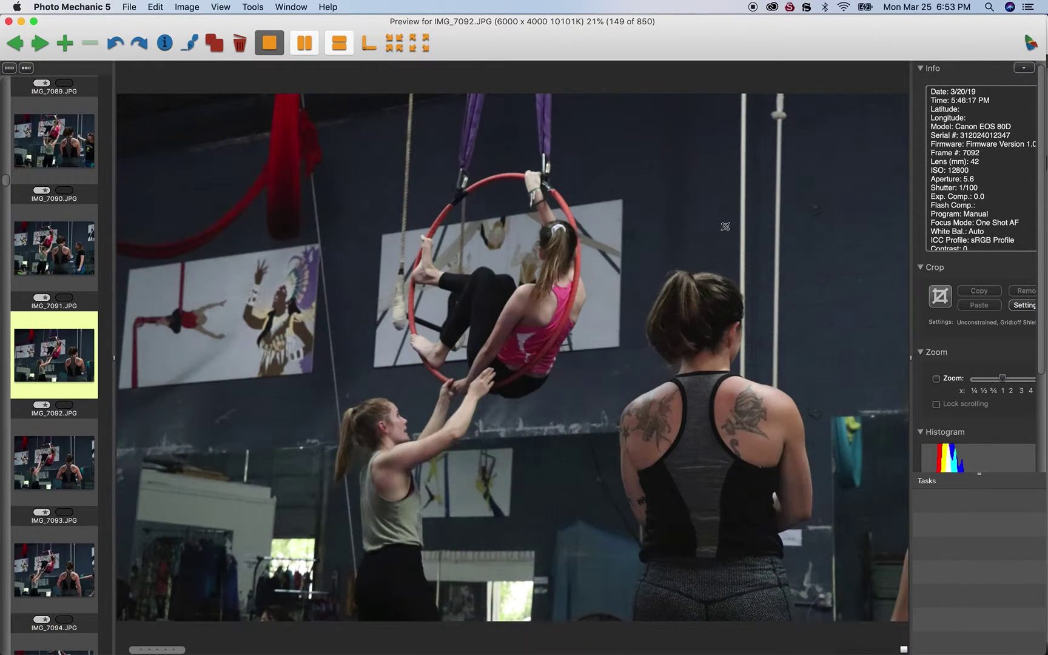
pyautogui.press('Right')
pyautogui.press('Right')
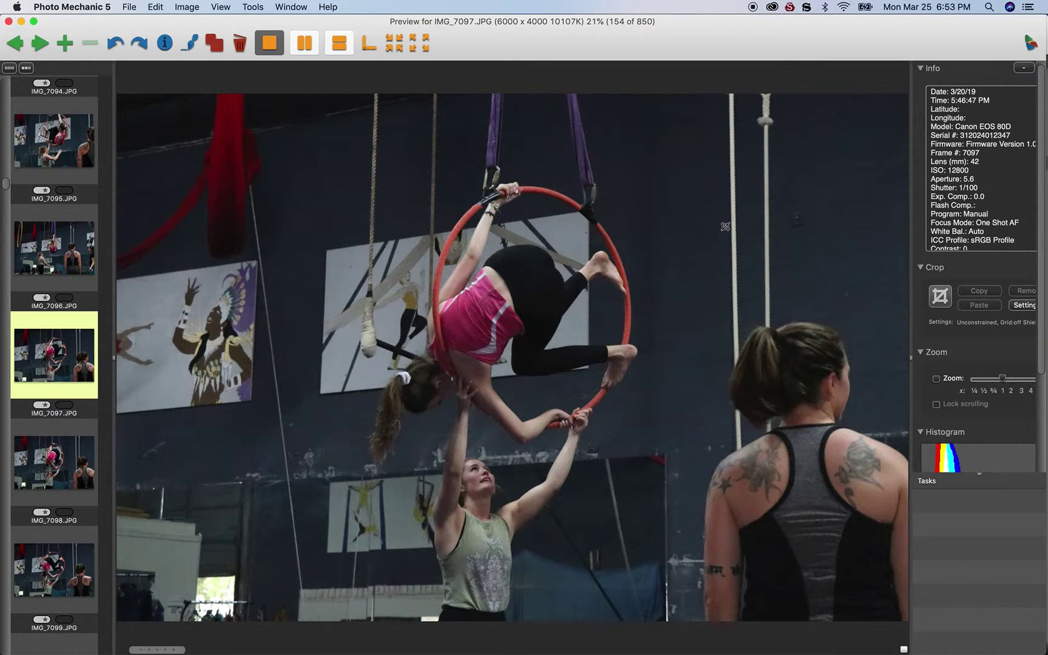
pyautogui.press('Right')
pyautogui.press('Right')
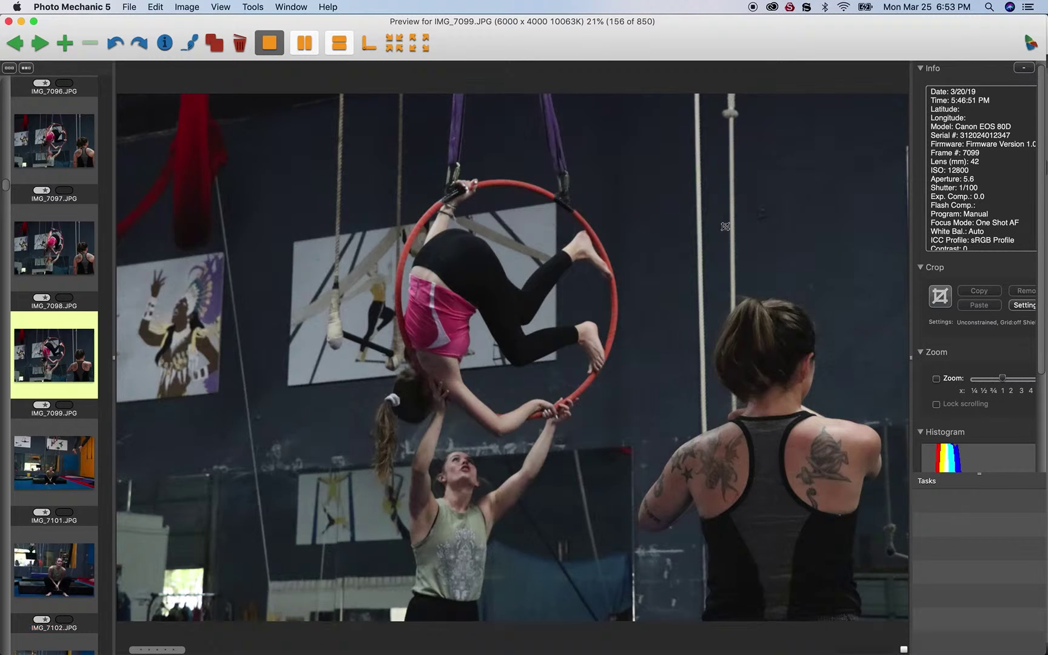
pyautogui.press('Right')
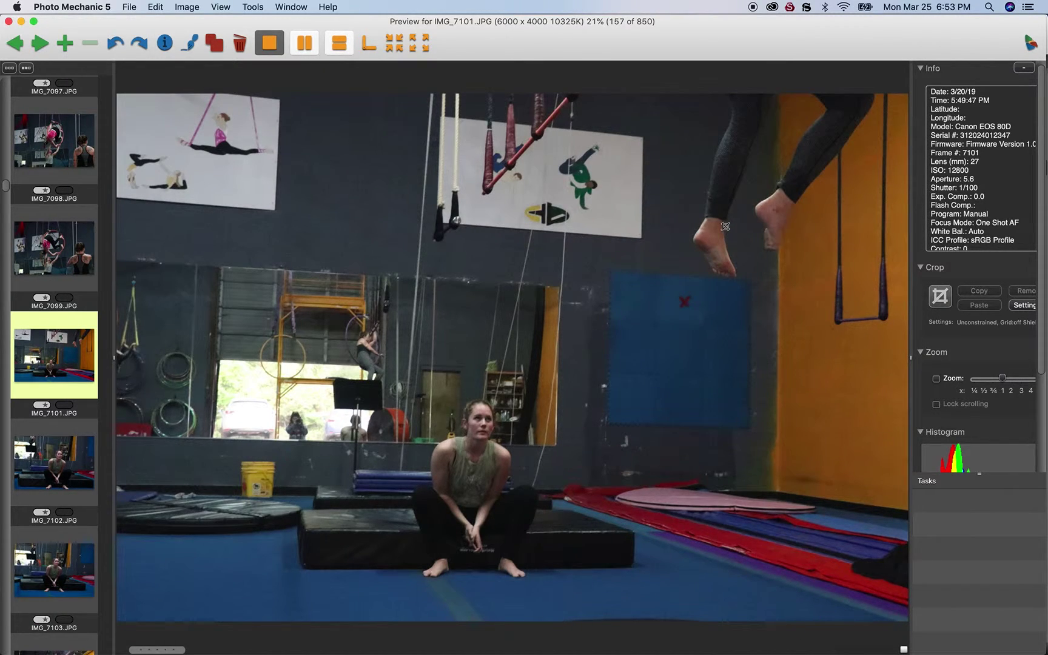
pyautogui.press('Right')
pyautogui.press('Right')
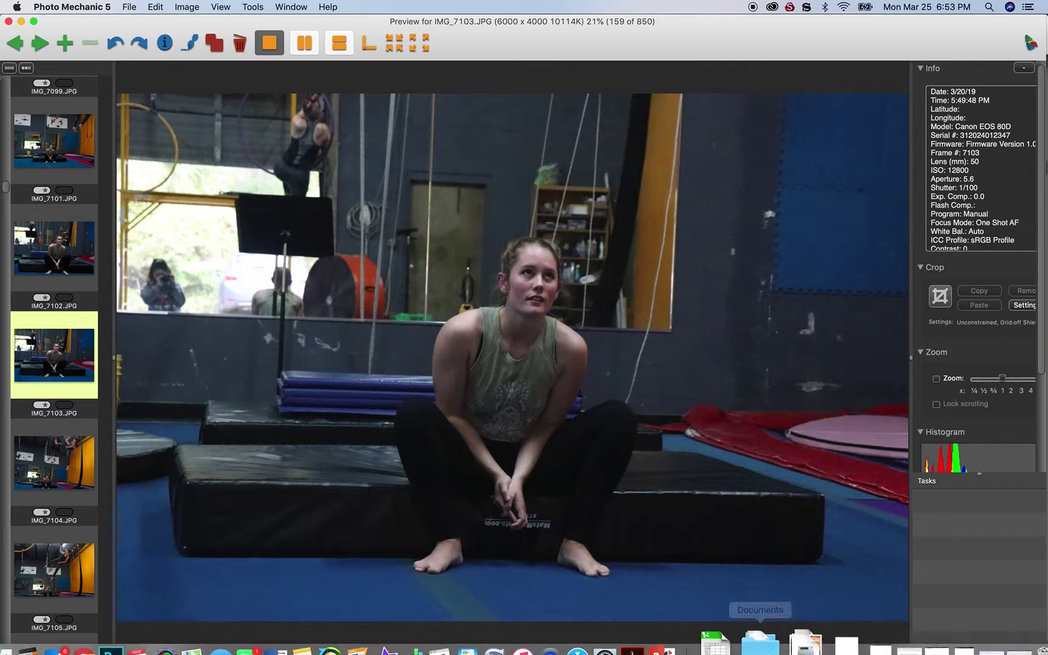
# - Glance at the Downloads stack twice, closing it each time, and advance the preview to IMG_7106
pyautogui.click(813, 612)
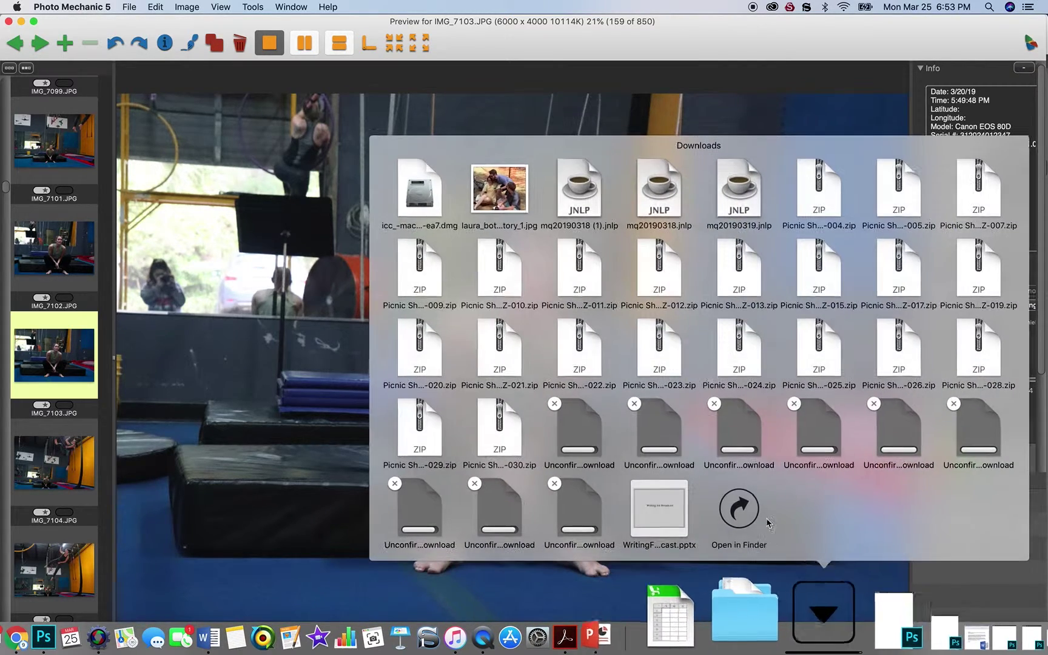
pyautogui.click(819, 103)
pyautogui.press('Right')
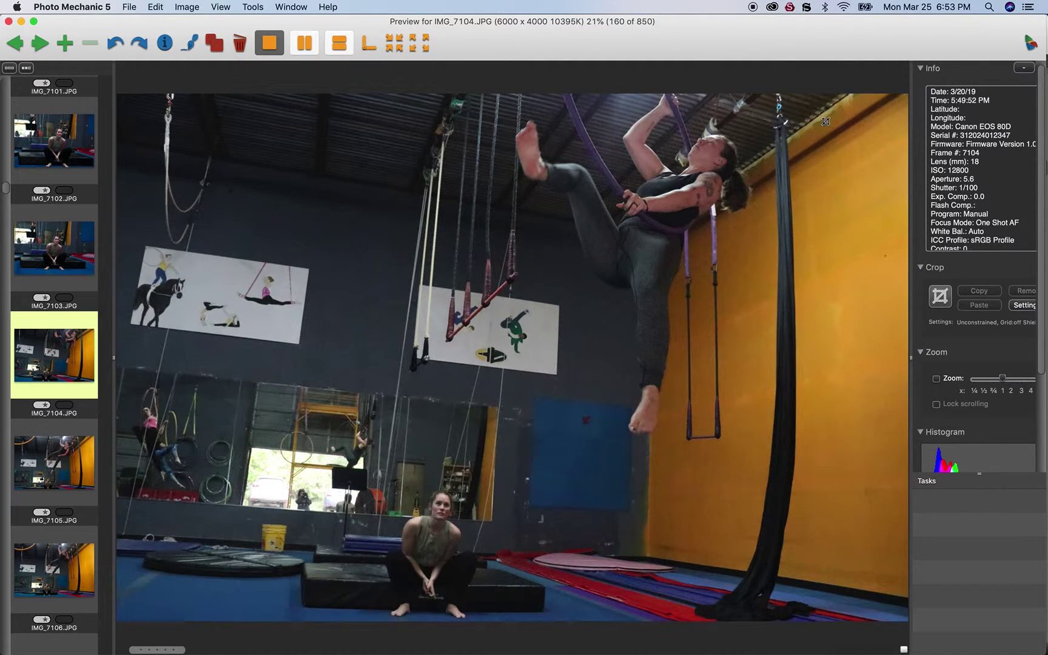
pyautogui.press('Right')
pyautogui.press('Right')
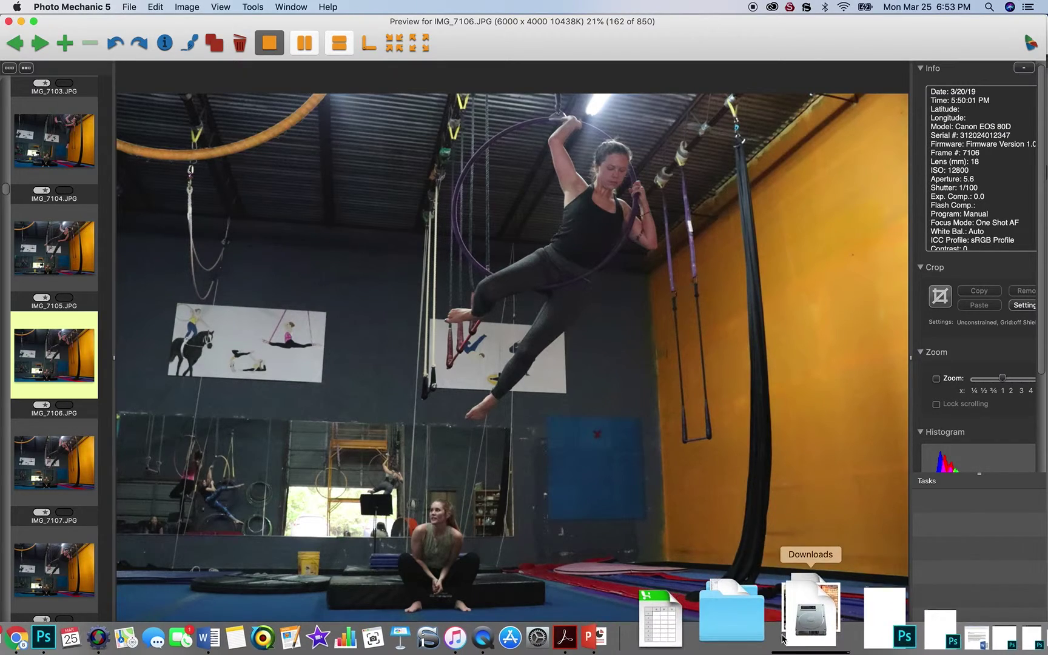
pyautogui.click(792, 631)
pyautogui.click(791, 631)
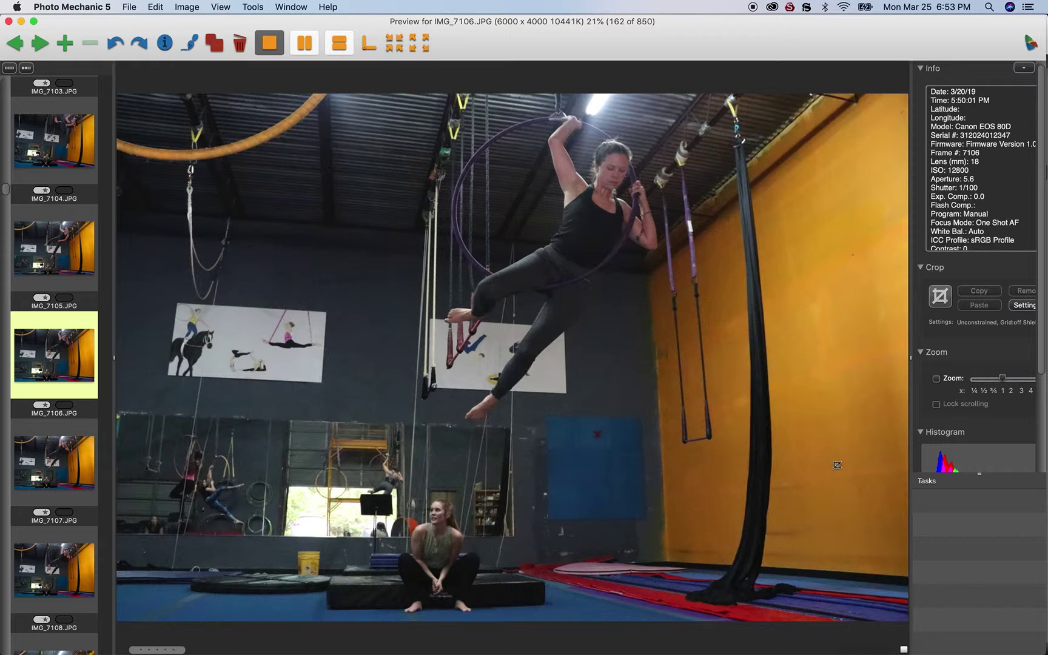
# - Advance through the hoop shots from IMG_7110 to IMG_7125
pyautogui.press('Right')
pyautogui.press('Right')
pyautogui.press('Right')
pyautogui.press('Right')
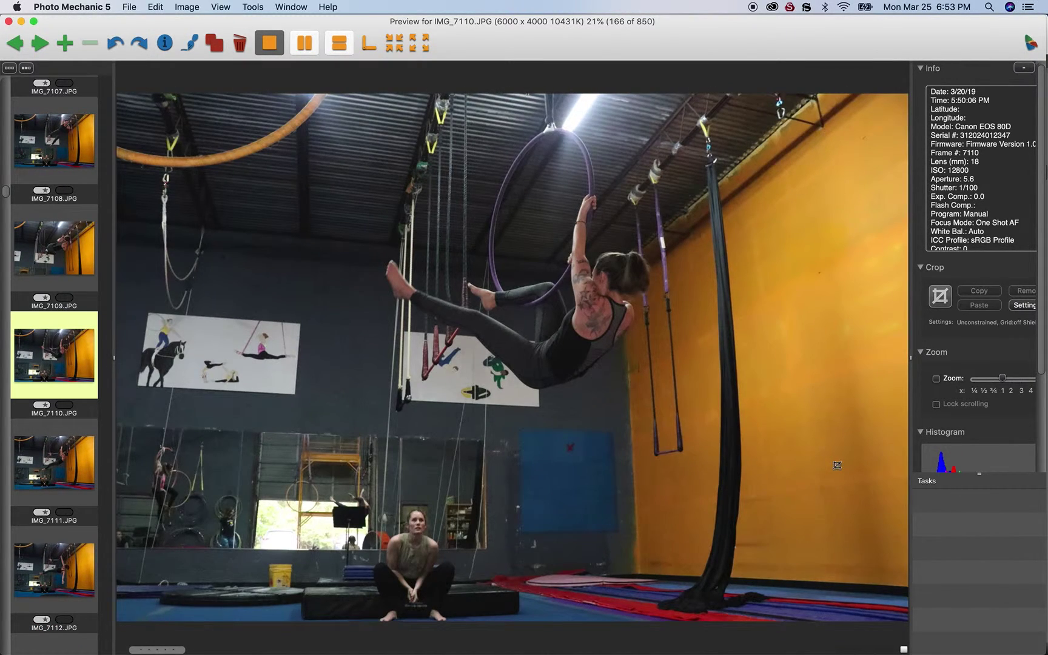
pyautogui.press('Right')
pyautogui.press('Right')
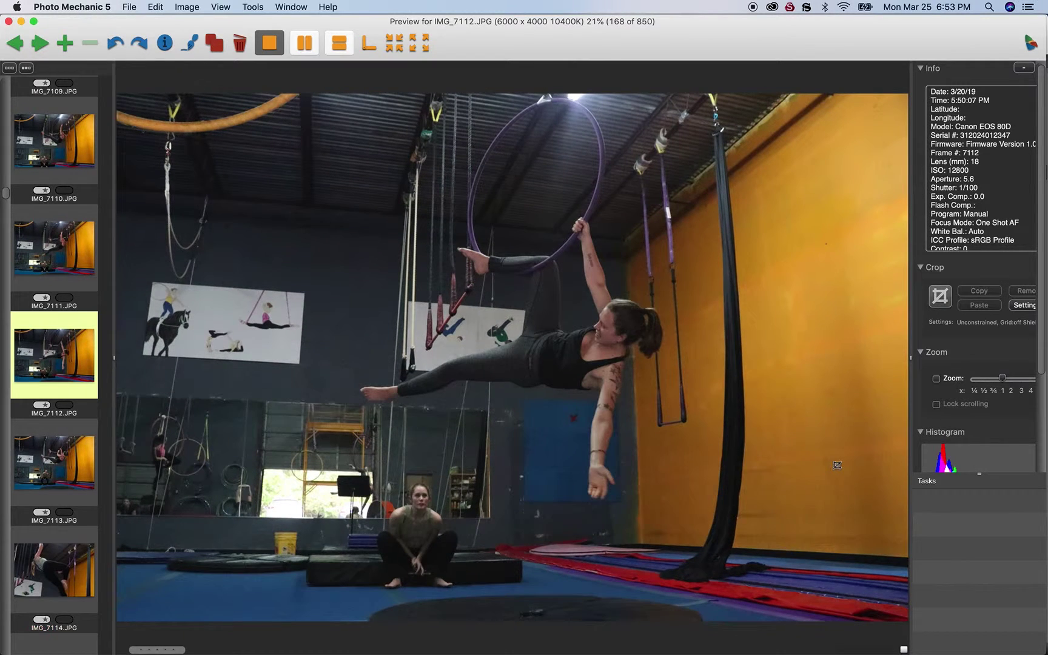
pyautogui.press('Right')
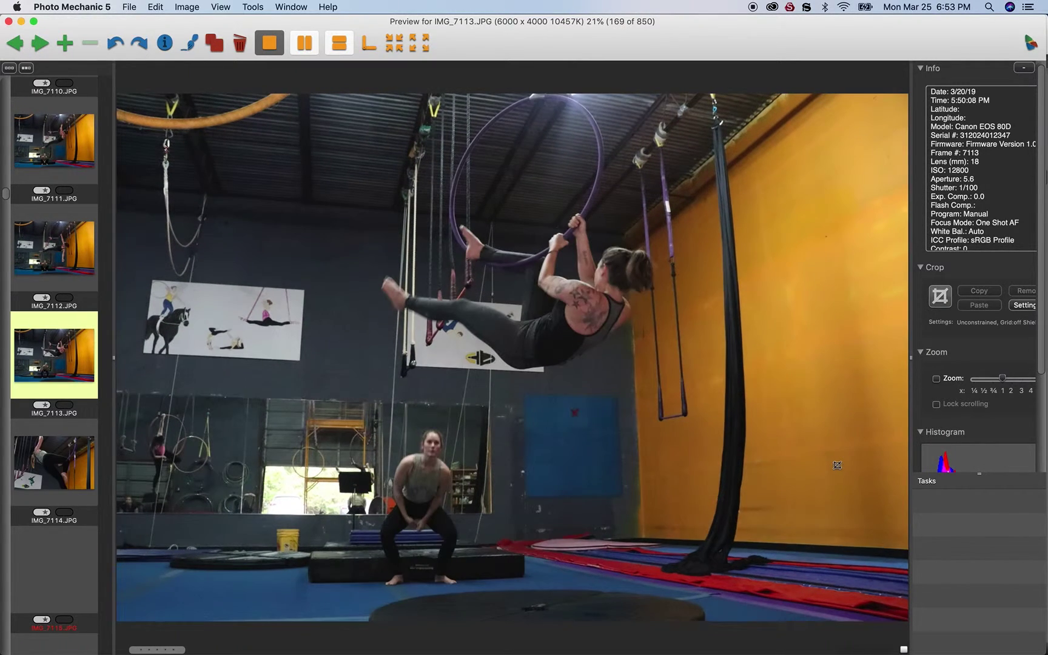
pyautogui.press('Left')
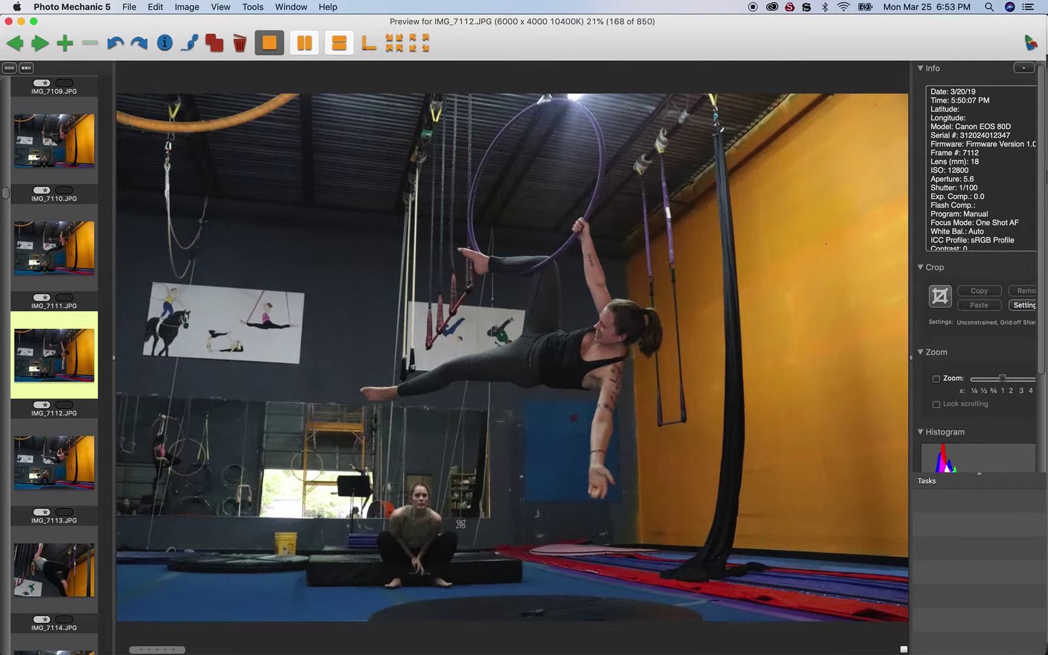
pyautogui.press('Right')
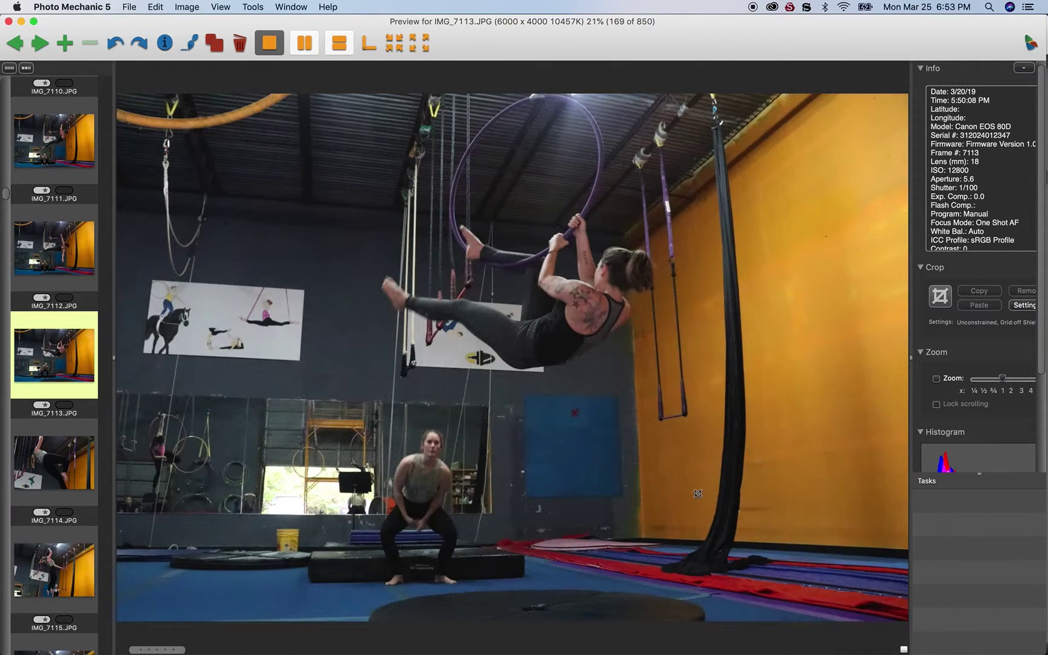
pyautogui.press('Right')
pyautogui.press('Right')
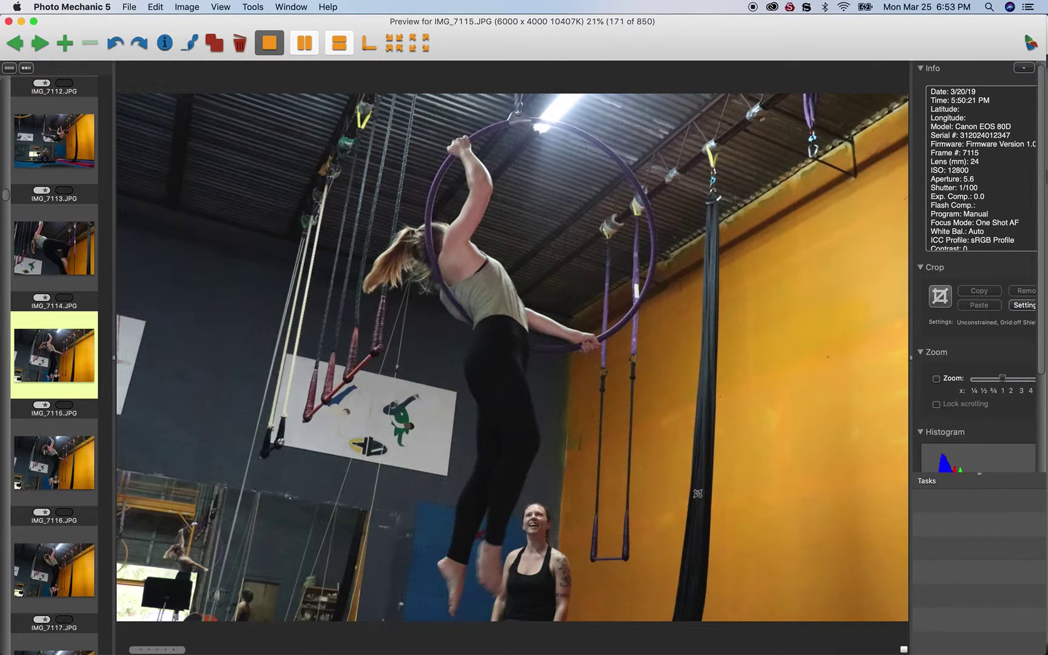
pyautogui.press('Right')
pyautogui.press('Right')
pyautogui.press('Right')
pyautogui.press('Right')
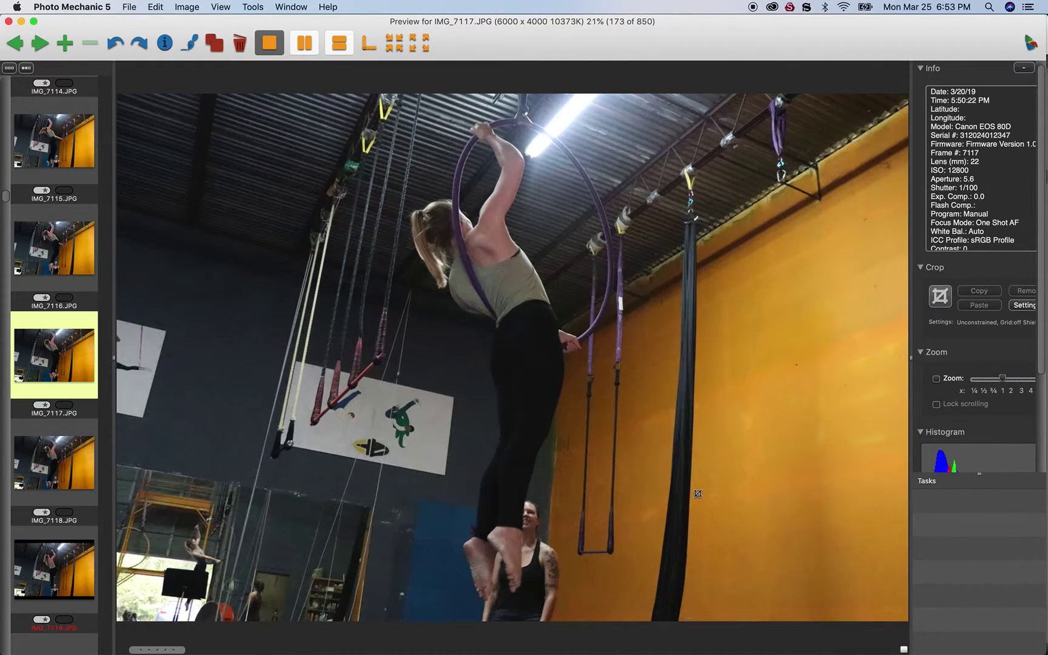
pyautogui.press('Right')
pyautogui.press('Right')
pyautogui.press('Right')
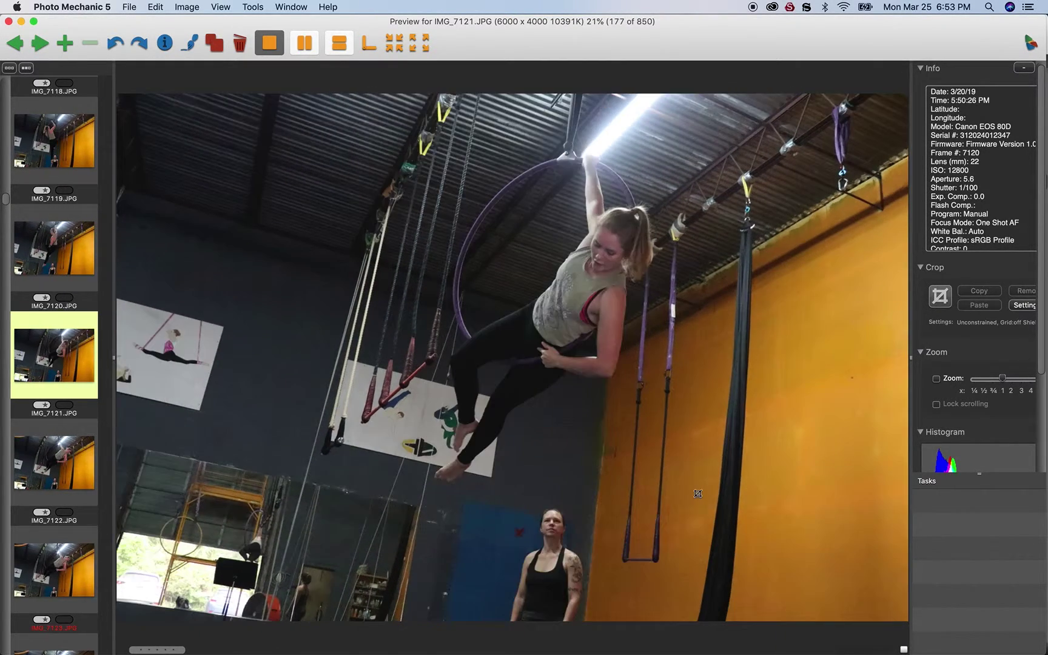
pyautogui.press('Right')
pyautogui.press('Right')
pyautogui.press('Right')
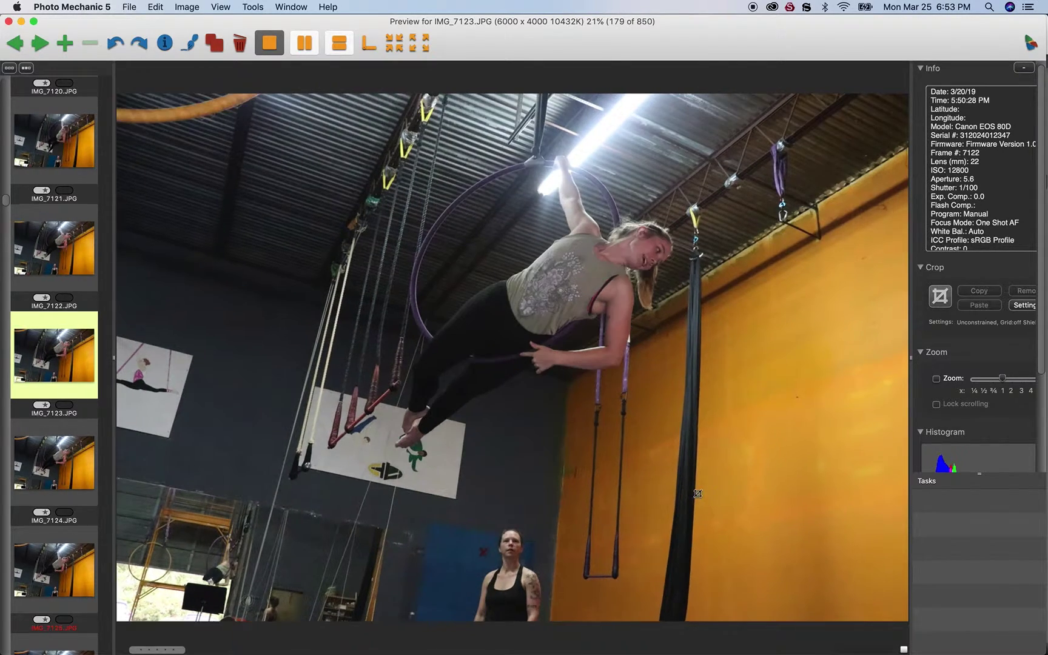
# - Keep stepping forward through the sequence to IMG_7162, frame 218 of 850
pyautogui.press('Right')
pyautogui.press('Right')
pyautogui.press('Right')
pyautogui.press('Right')
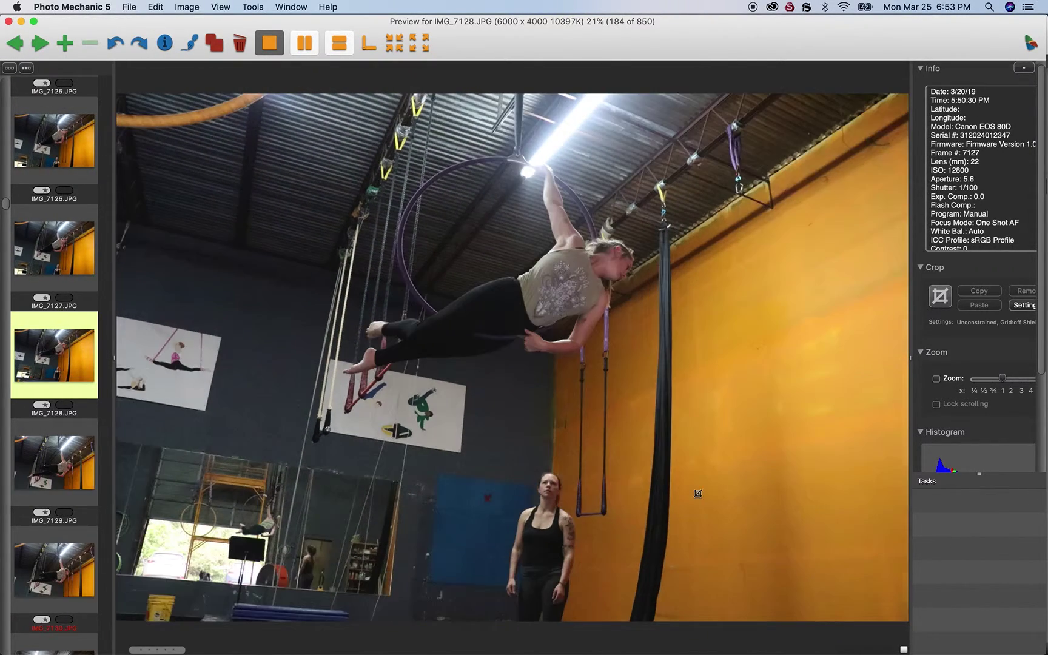
pyautogui.press('Right')
pyautogui.press('Right')
pyautogui.press('Right')
pyautogui.press('Right')
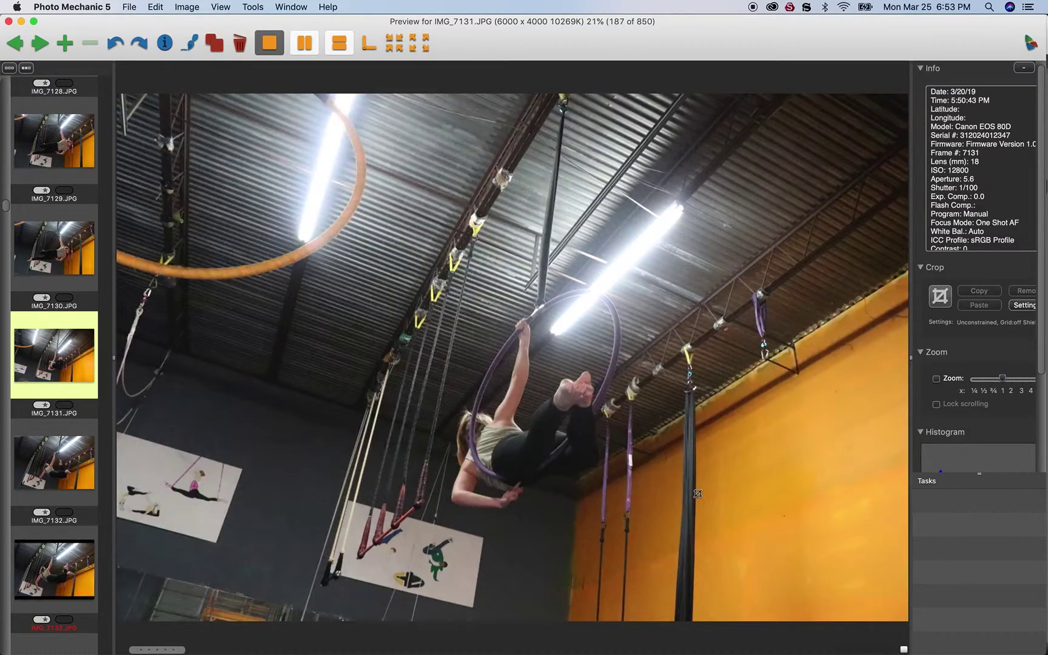
pyautogui.press('Right')
pyautogui.press('Right')
pyautogui.press('Right')
pyautogui.press('Right')
pyautogui.press('Right')
pyautogui.press('Right')
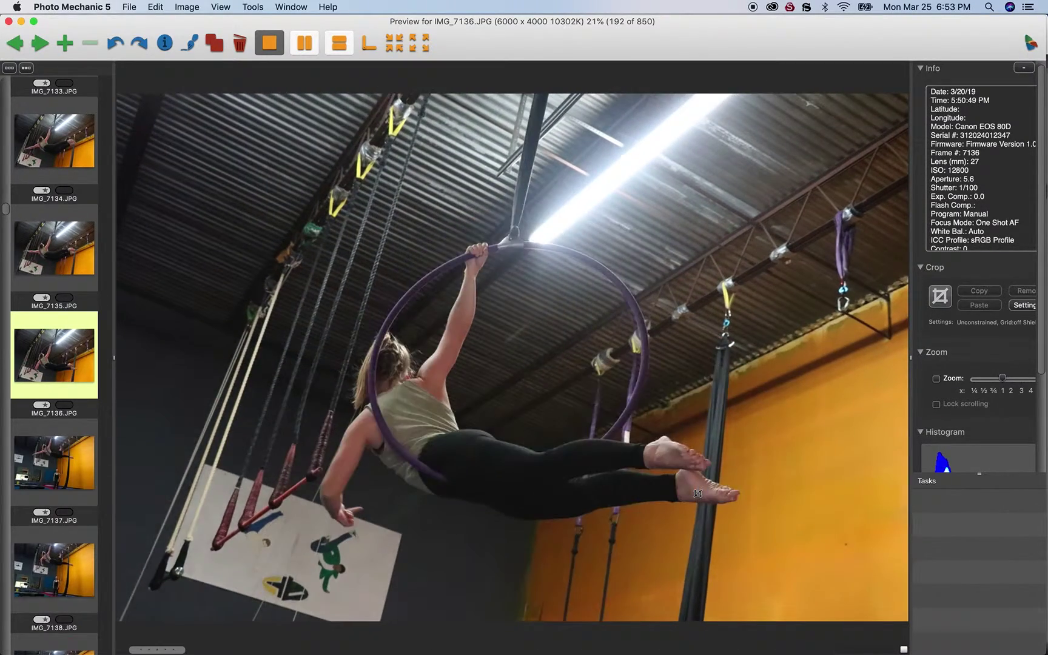
pyautogui.press('Right')
pyautogui.press('Right')
pyautogui.press('Right')
pyautogui.press('Right')
pyautogui.press('Right')
pyautogui.press('Right')
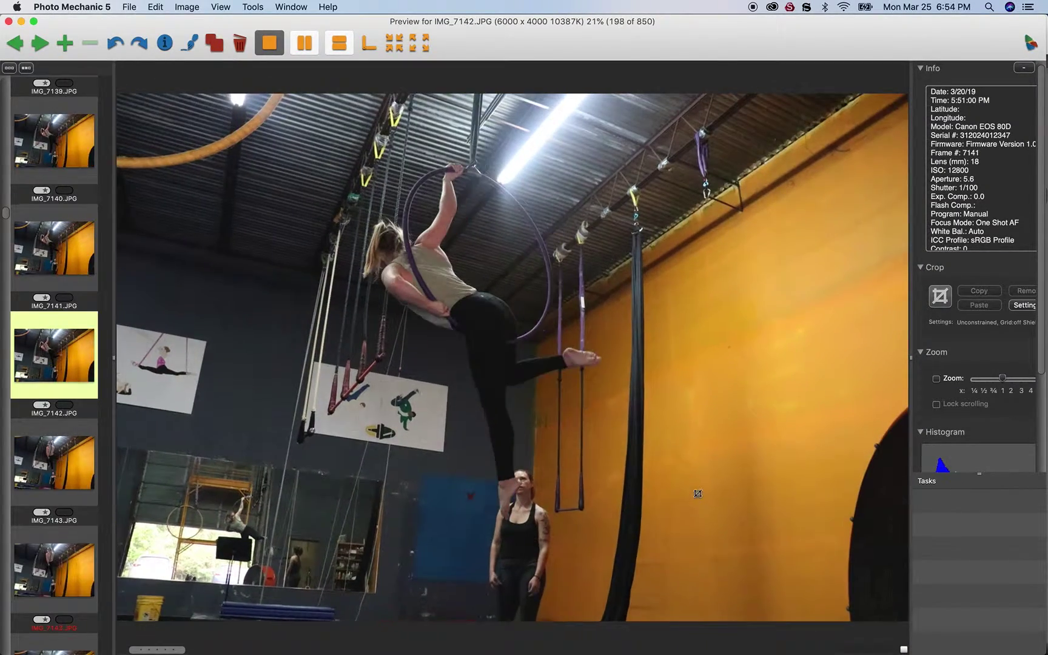
pyautogui.press('Right')
pyautogui.press('Right')
pyautogui.press('Right')
pyautogui.press('Right')
pyautogui.press('Right')
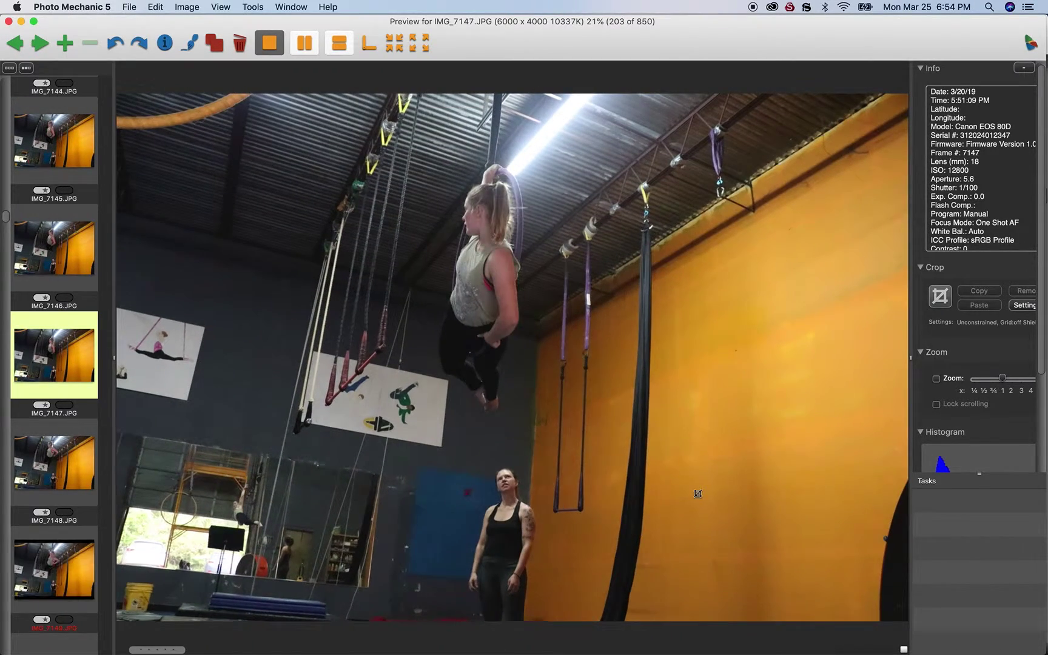
pyautogui.press('Right')
pyautogui.press('Right')
pyautogui.press('Right')
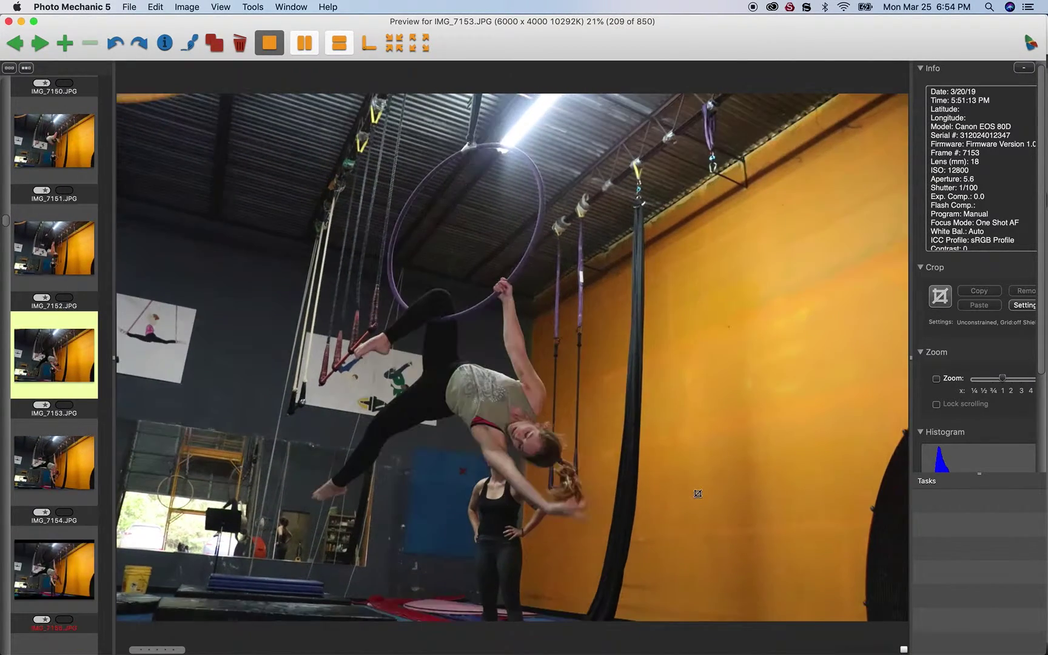
pyautogui.press('Right')
pyautogui.press('Right')
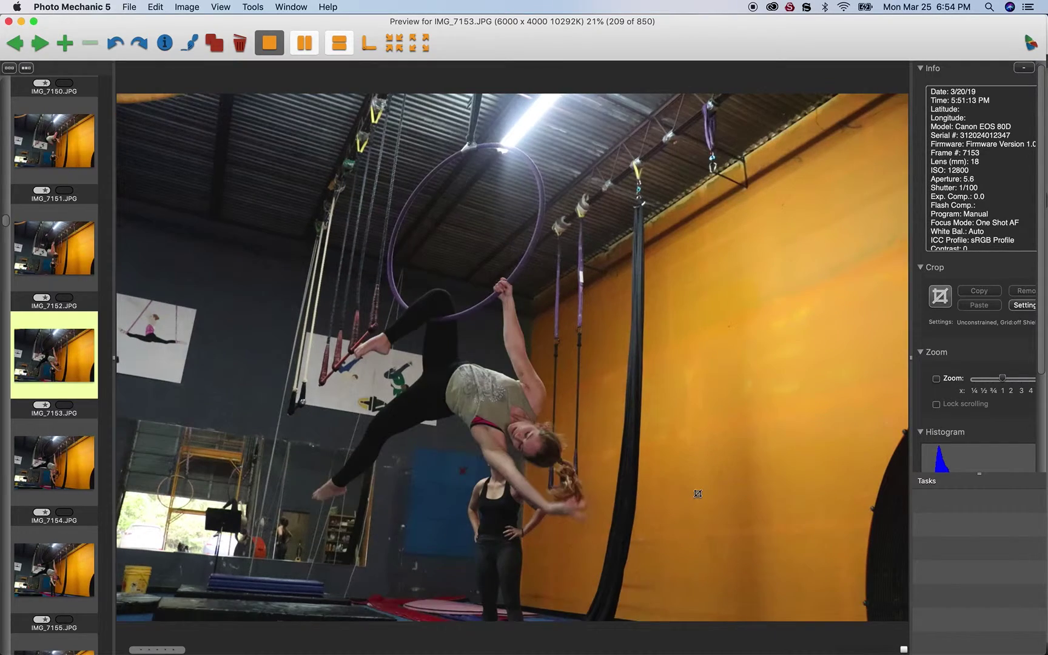
pyautogui.press('Right')
pyautogui.press('Right')
pyautogui.press('Right')
pyautogui.press('Right')
pyautogui.press('Right')
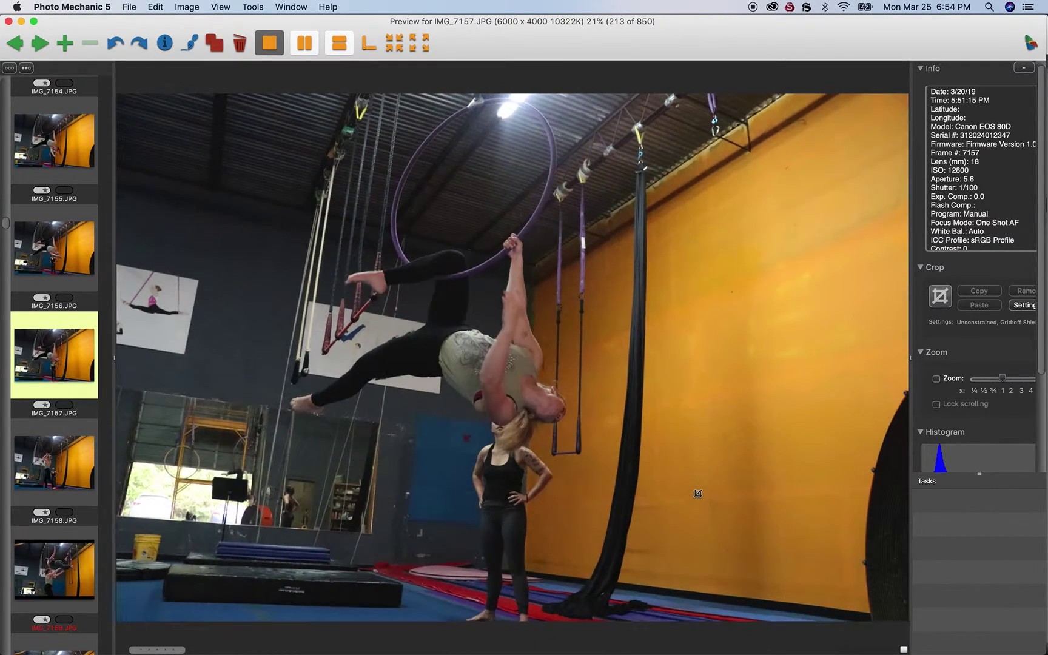
pyautogui.press('Right')
pyautogui.press('Right')
pyautogui.press('Right')
pyautogui.press('Right')
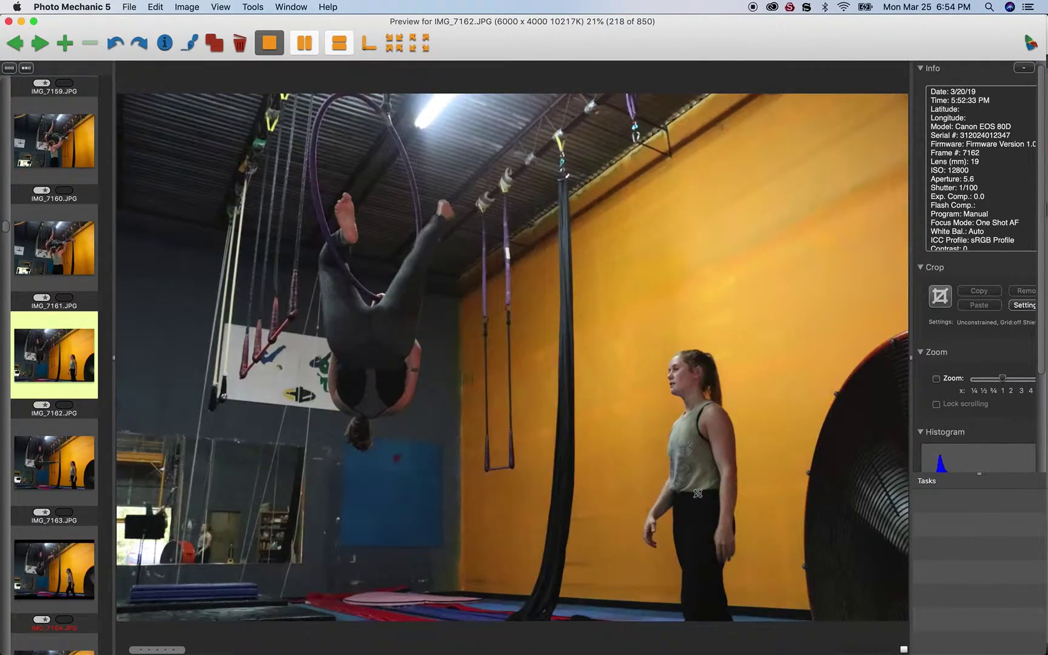
# - Step through the previews to IMG_7168 and tag it as a keeper
pyautogui.press('Right')
pyautogui.press('Right')
pyautogui.press('Right')
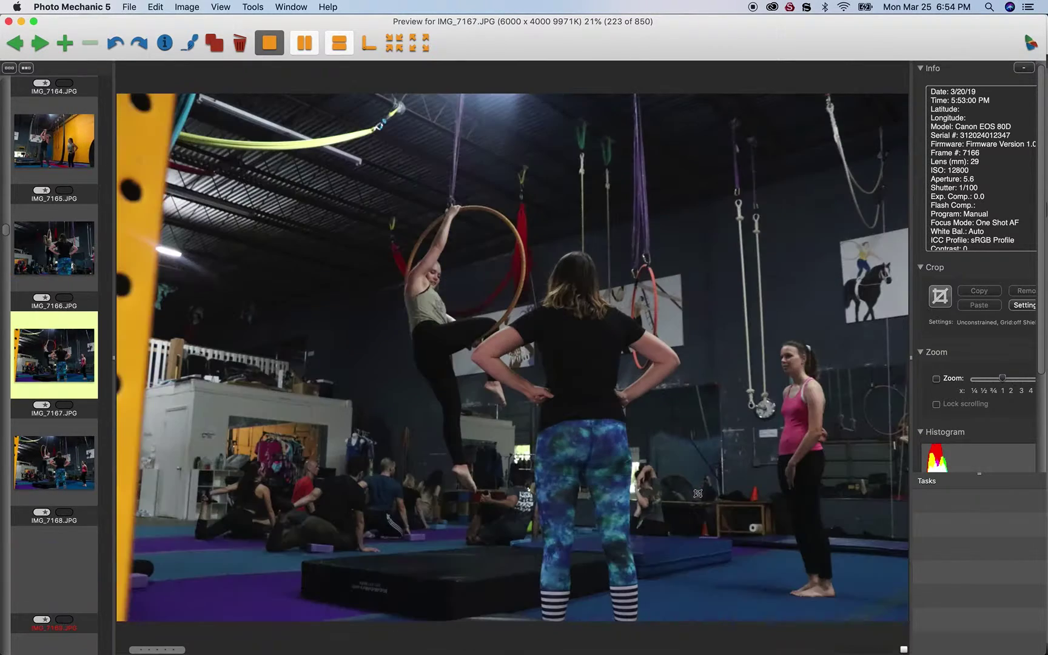
pyautogui.press('Right')
pyautogui.press('Left')
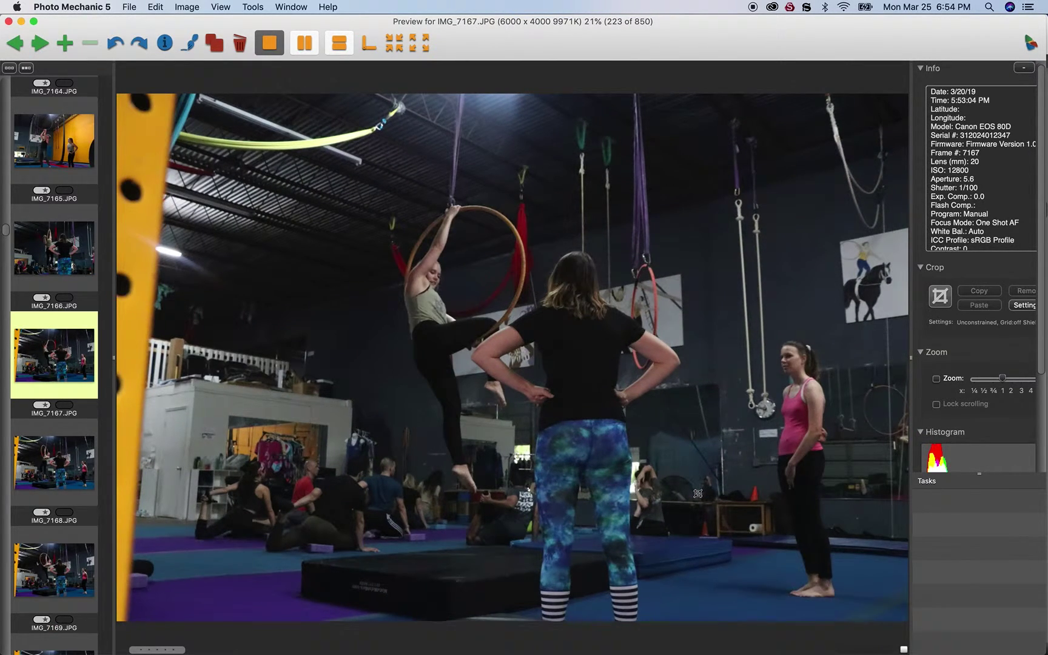
pyautogui.press('Right')
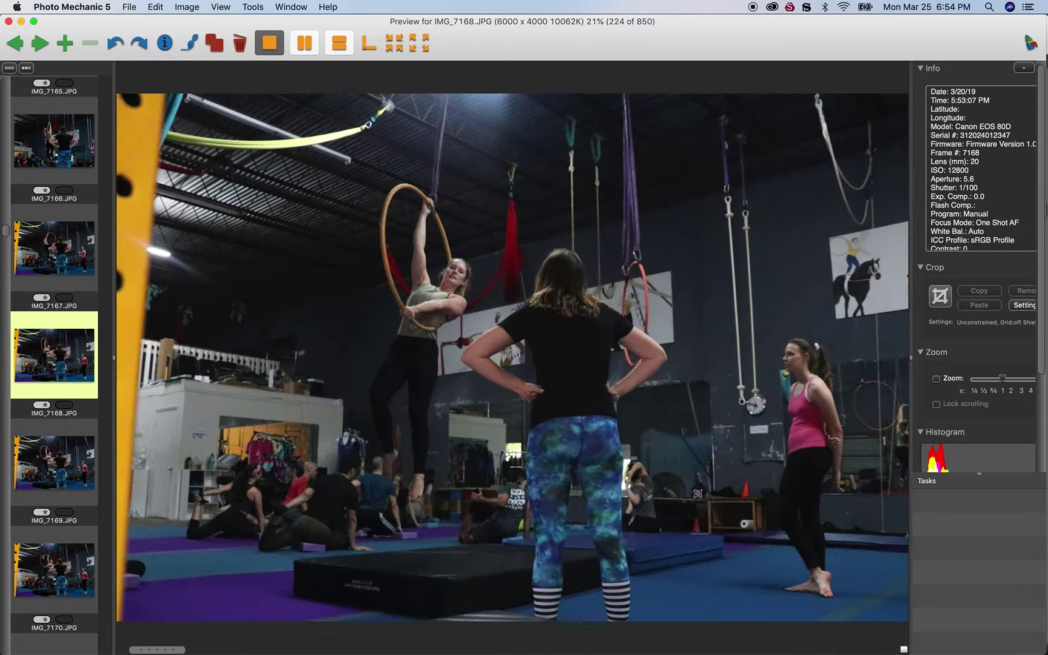
pyautogui.press('Right')
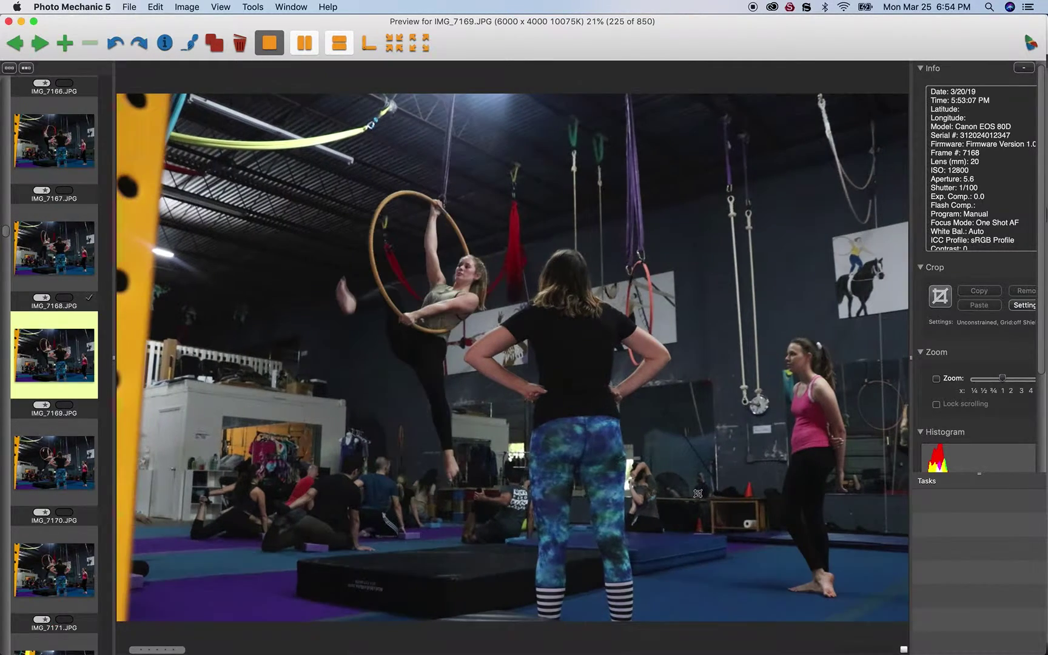
pyautogui.press('Right')
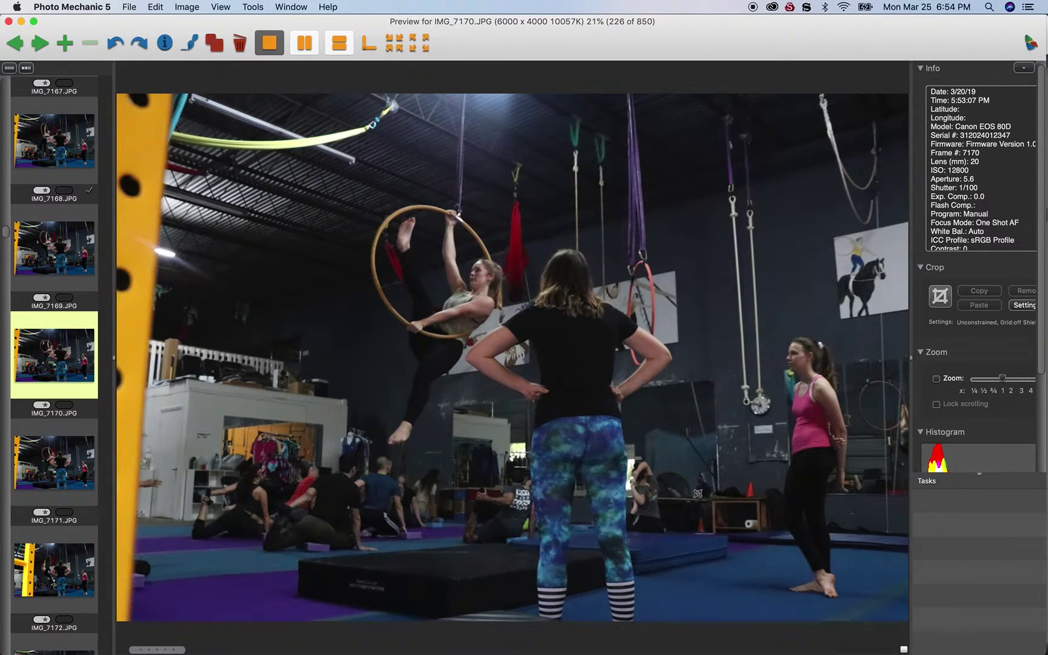
# - Recheck IMG_7168, then advance through the hoop shots past IMG_7182 and IMG_7189 to IMG_7199
pyautogui.press('Left')
pyautogui.press('Left')
pyautogui.press('Right')
pyautogui.press('Right')
pyautogui.press('Right')
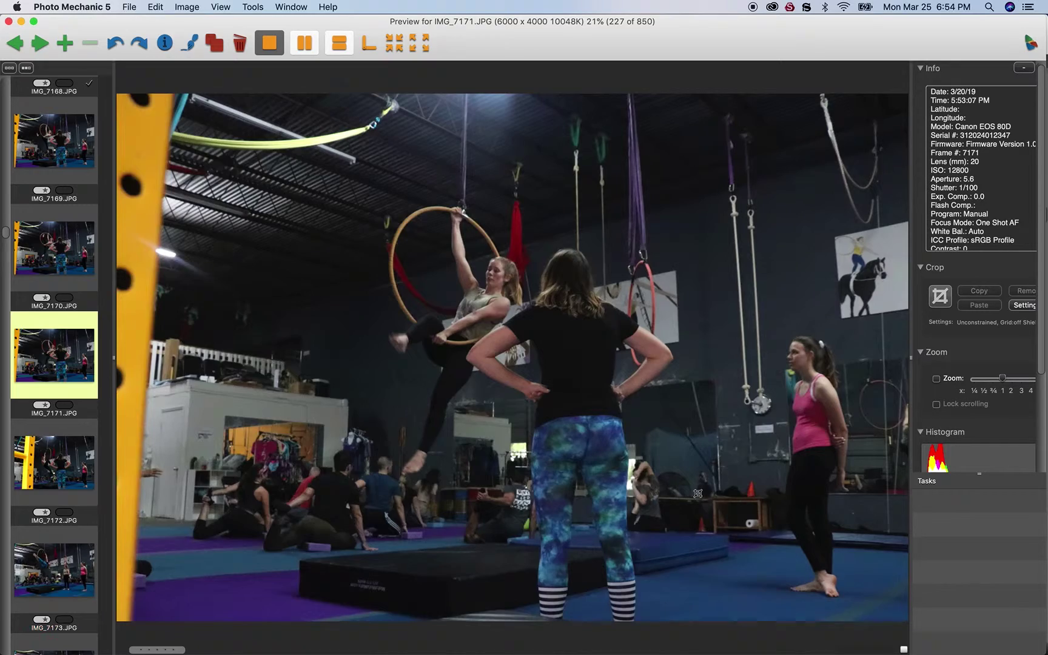
pyautogui.press('Right')
pyautogui.press('Right')
pyautogui.press('Right')
pyautogui.press('Right')
pyautogui.press('Right')
pyautogui.press('Right')
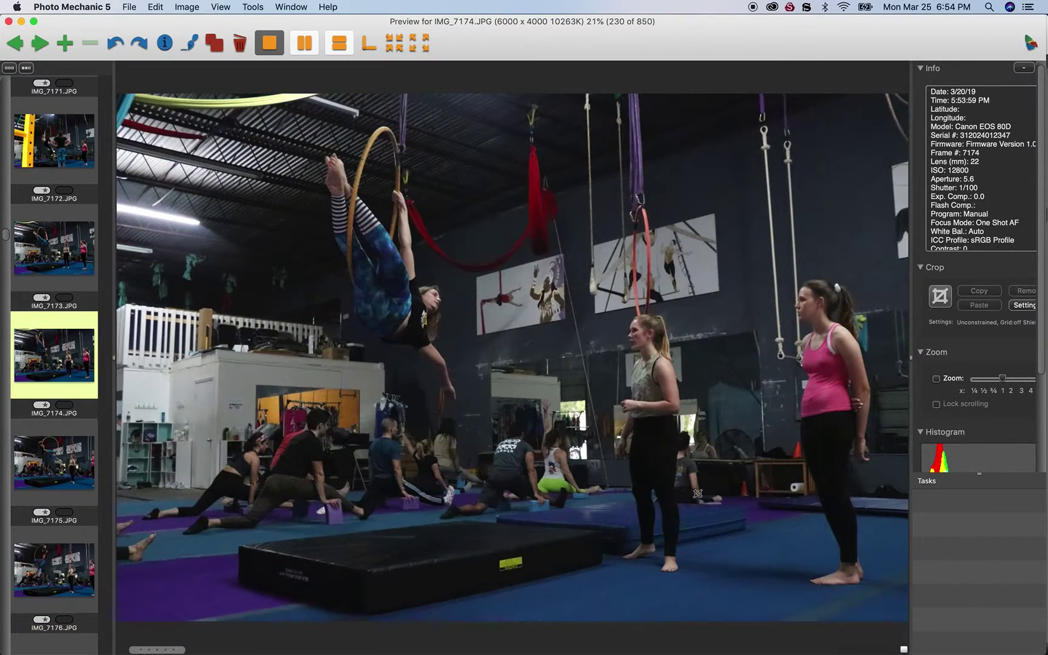
pyautogui.press('Right')
pyautogui.press('Right')
pyautogui.press('Right')
pyautogui.press('Right')
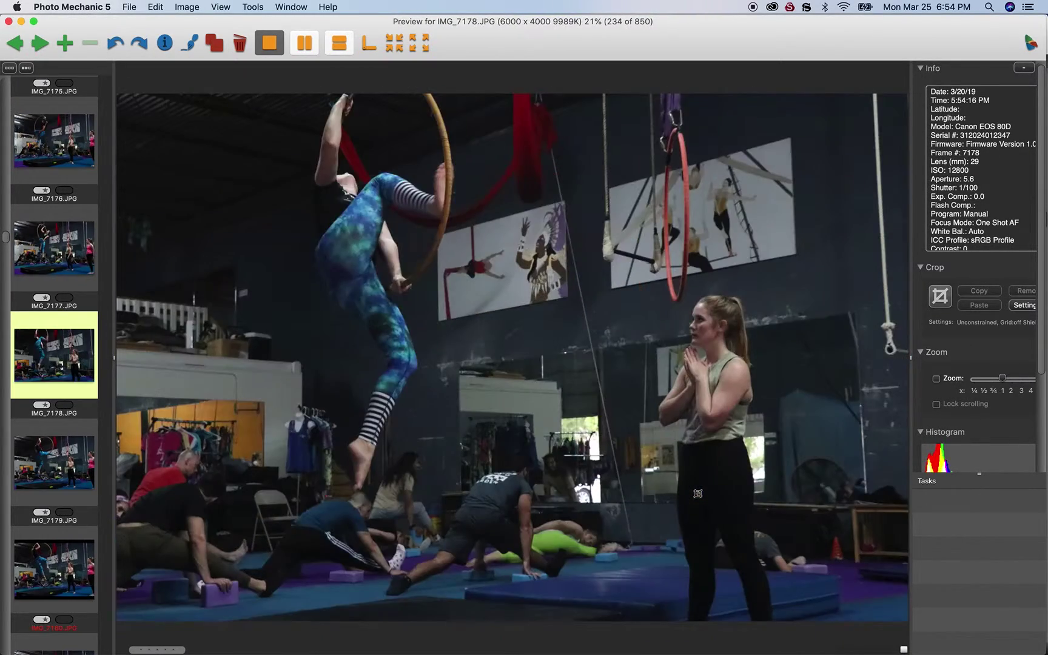
pyautogui.press('Right')
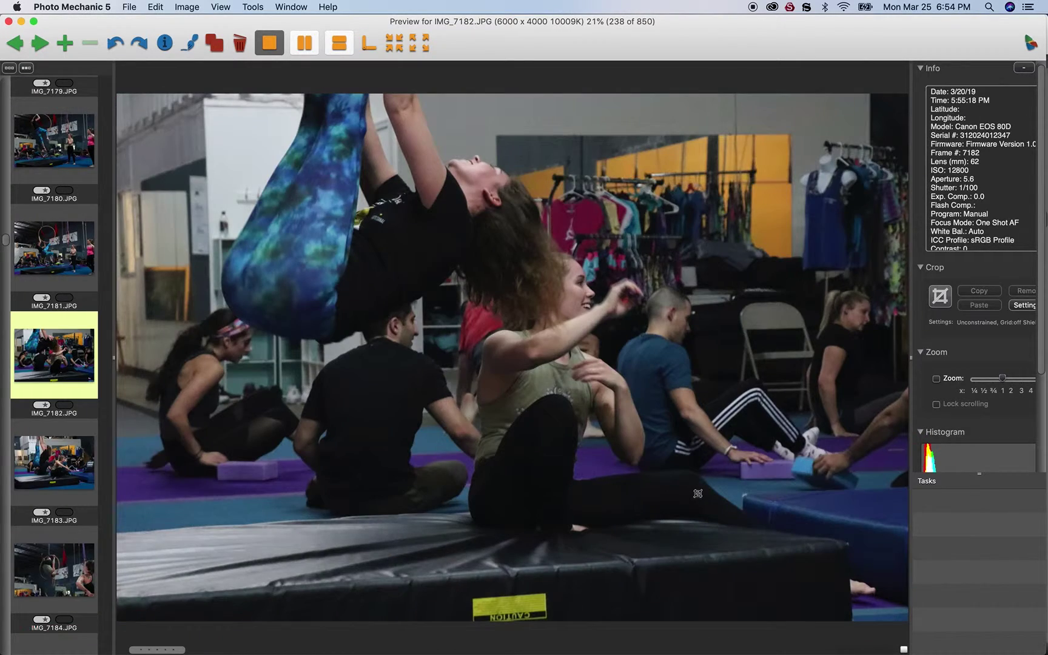
pyautogui.press('Right')
pyautogui.press('Right')
pyautogui.press('Right')
pyautogui.press('Right')
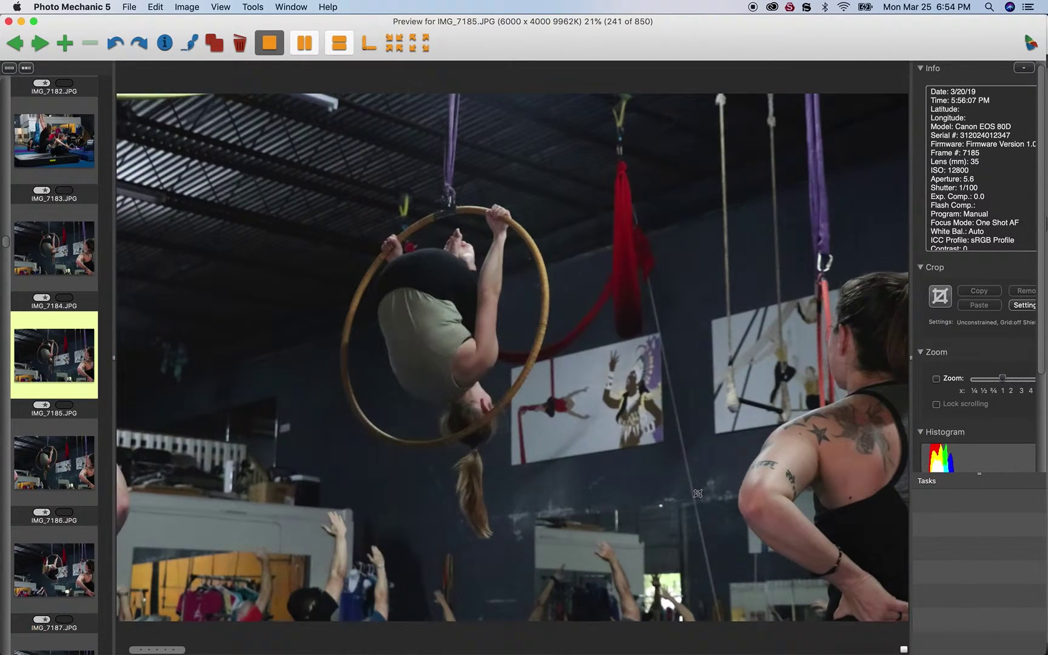
pyautogui.press('Right')
pyautogui.press('Right')
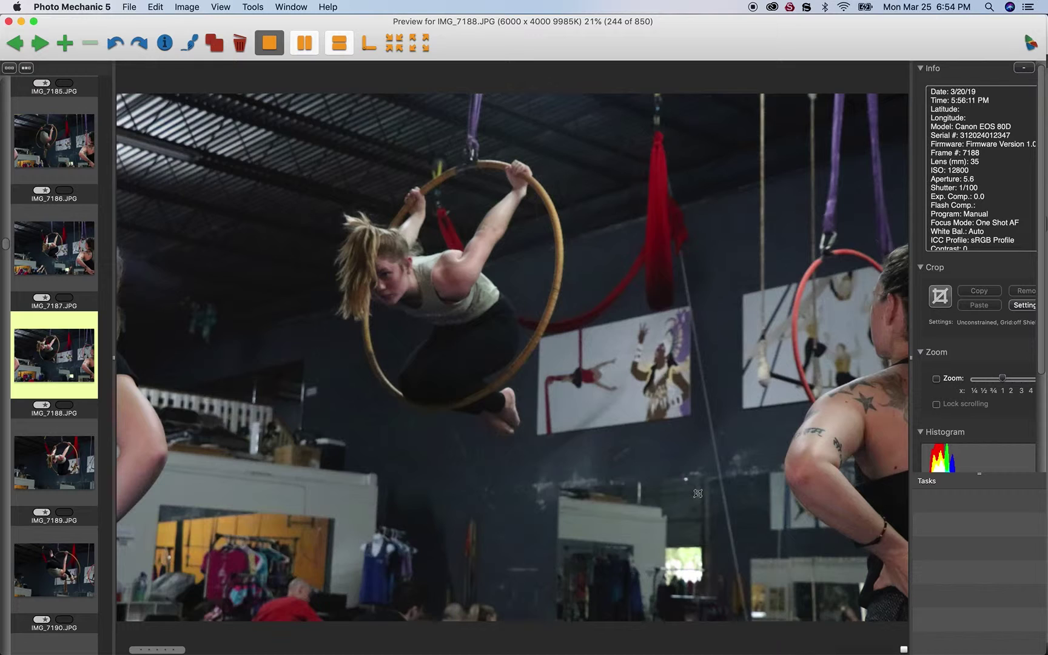
pyautogui.press('Right')
pyautogui.press('Right')
pyautogui.press('Right')
pyautogui.press('Right')
pyautogui.press('Right')
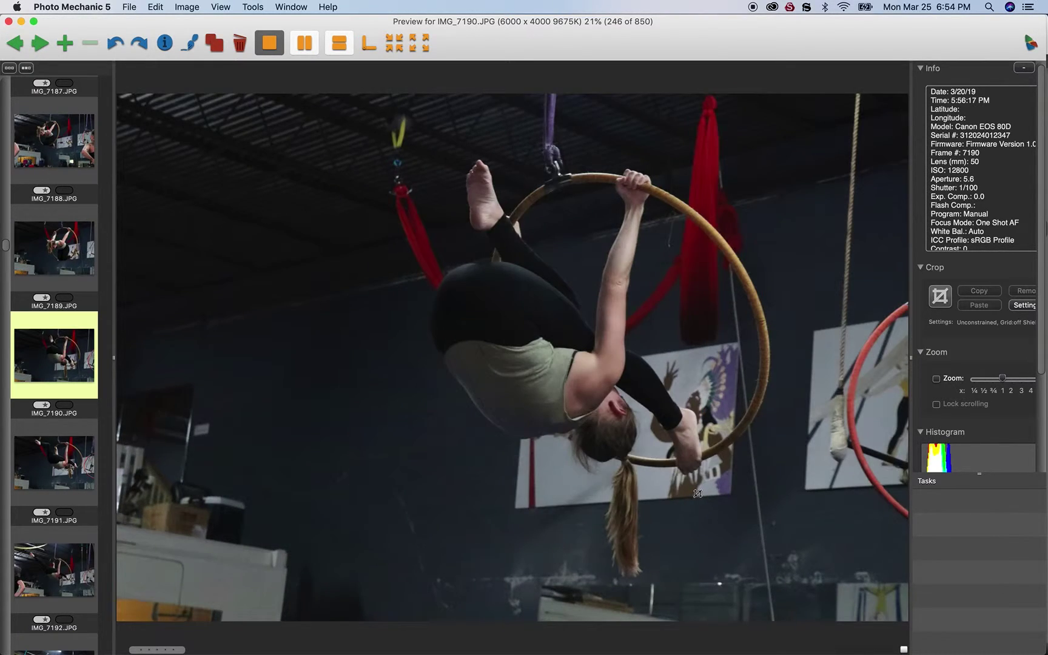
pyautogui.press('Right')
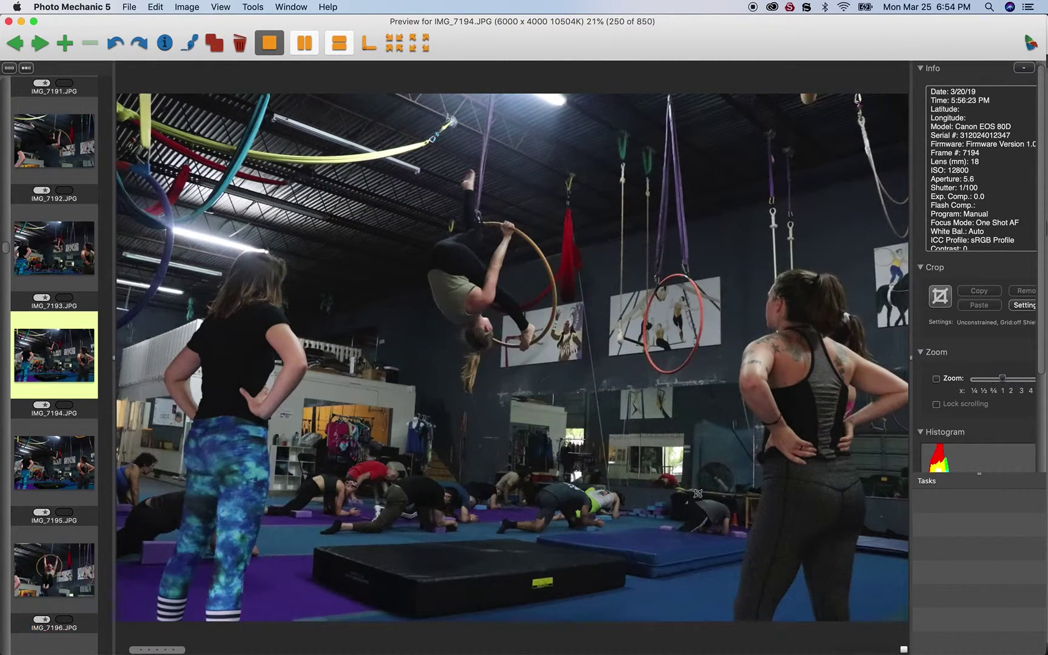
pyautogui.press('Right')
pyautogui.press('Right')
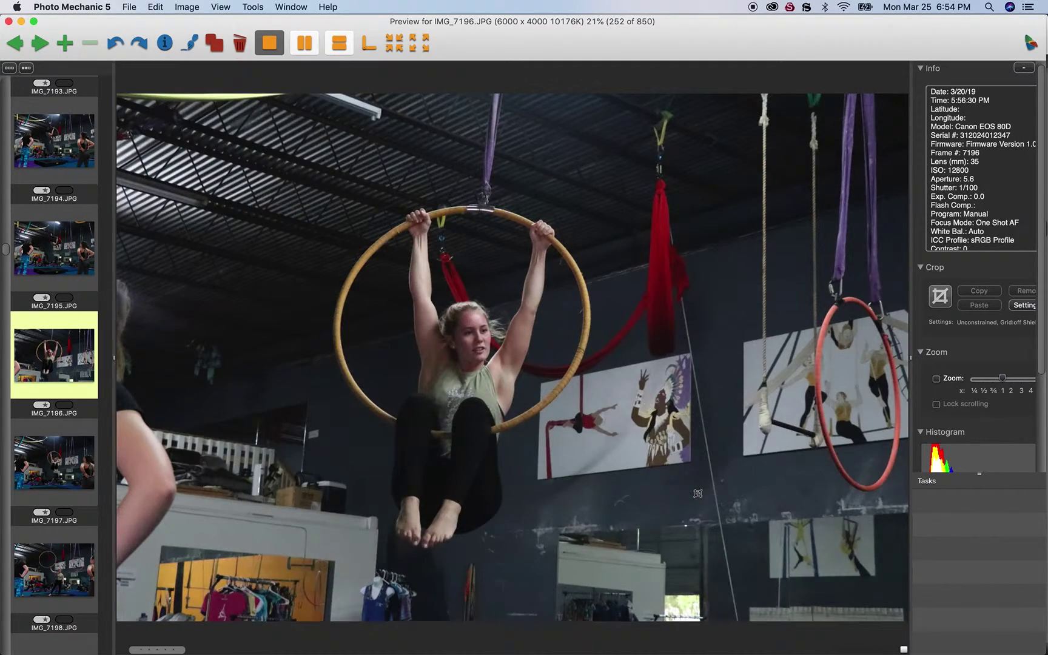
pyautogui.press('Right')
pyautogui.press('Right')
pyautogui.press('Right')
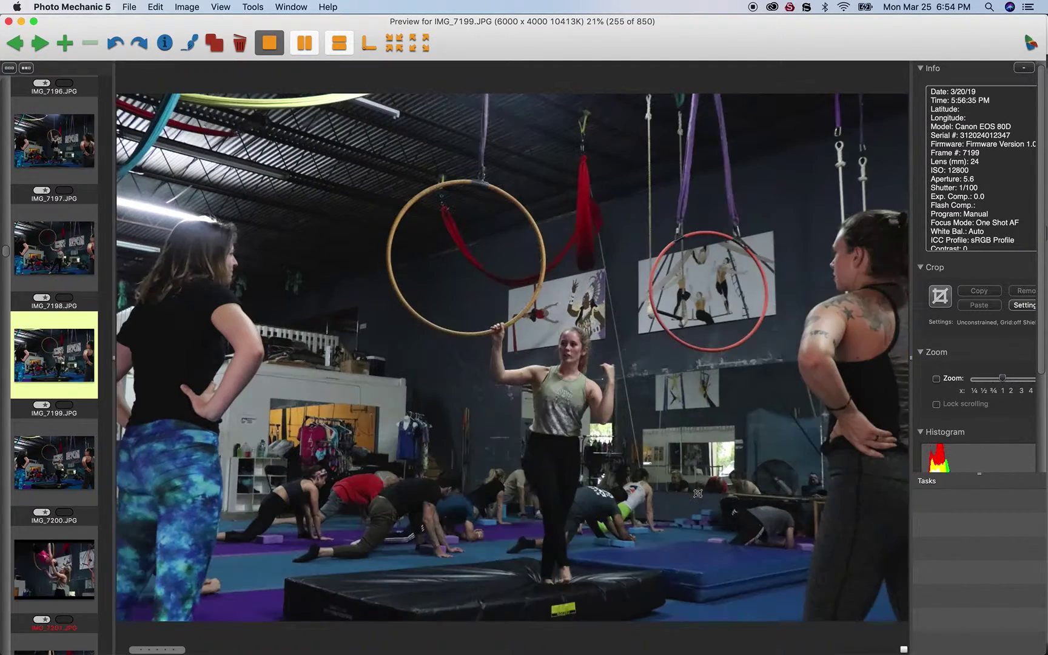
pyautogui.press('Right')
pyautogui.press('Right')
pyautogui.press('Right')
pyautogui.press('Right')
pyautogui.press('Right')
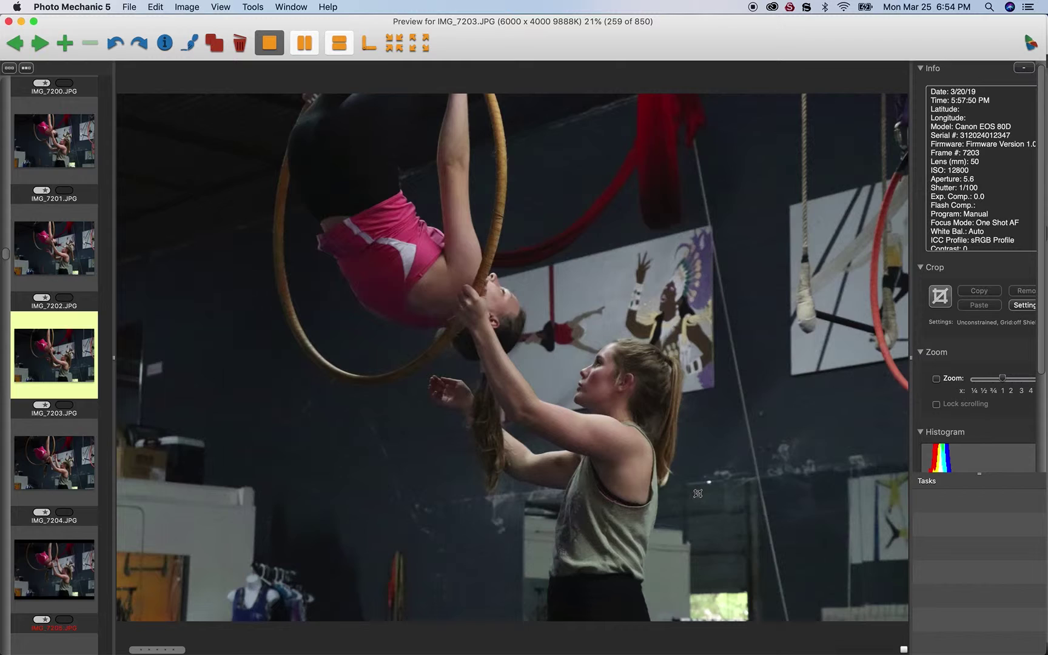
# - Go back to IMG_7201, tag it as a keeper, then advance past IMG_7209 and IMG_7210
pyautogui.press('Left')
pyautogui.press('Left')
pyautogui.press('Left')
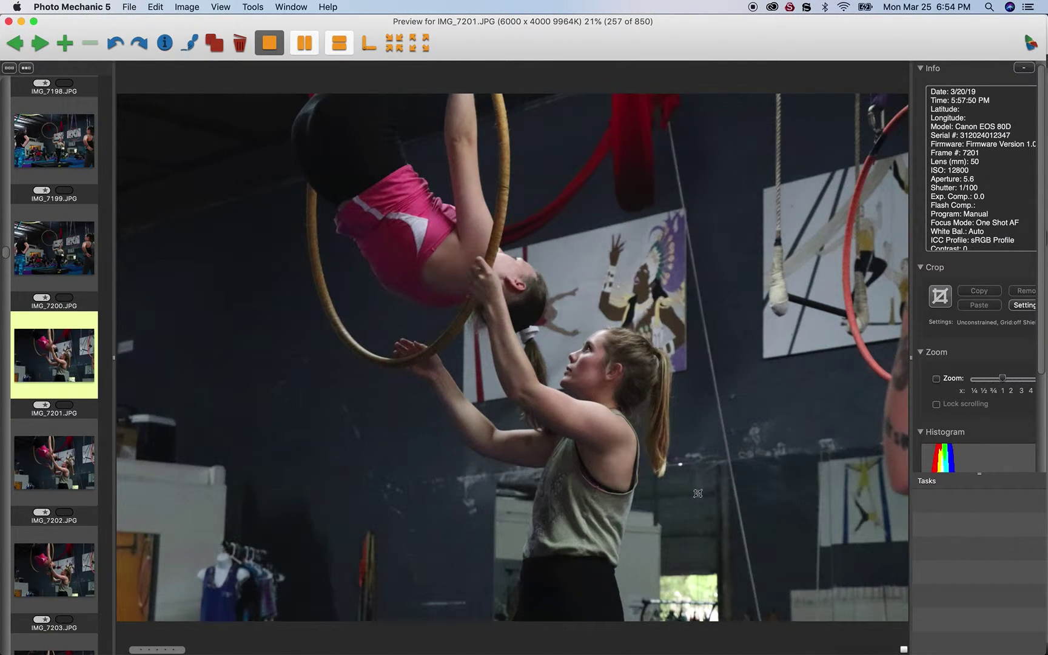
pyautogui.press('Right')
pyautogui.press('Right')
pyautogui.press('Right')
pyautogui.press('Right')
pyautogui.press('Right')
pyautogui.press('Right')
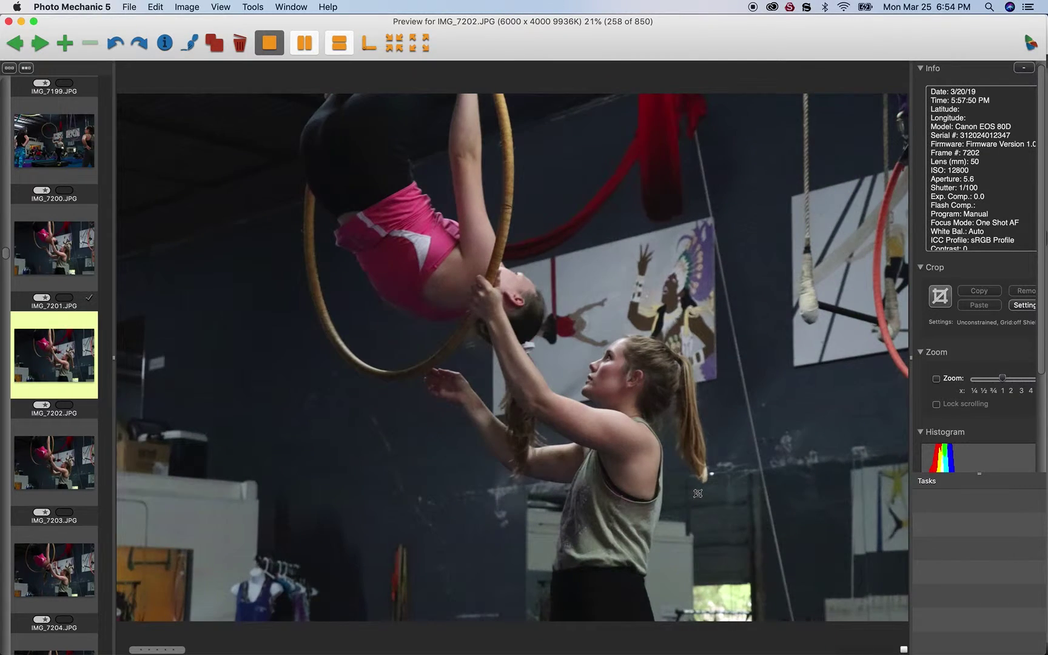
pyautogui.press('Right')
pyautogui.press('Right')
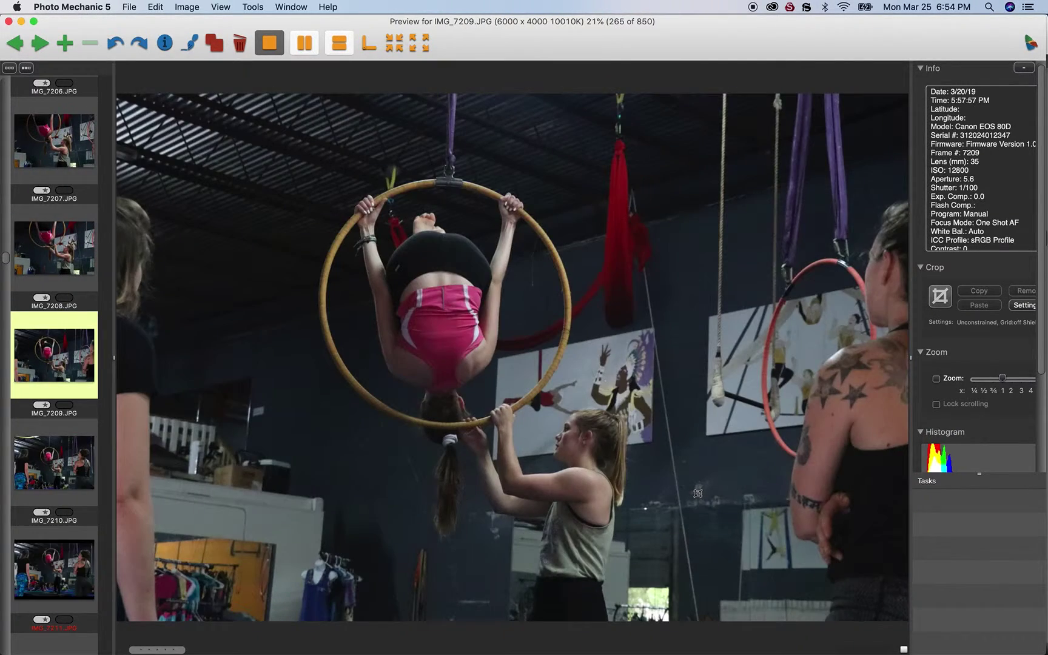
pyautogui.press('Right')
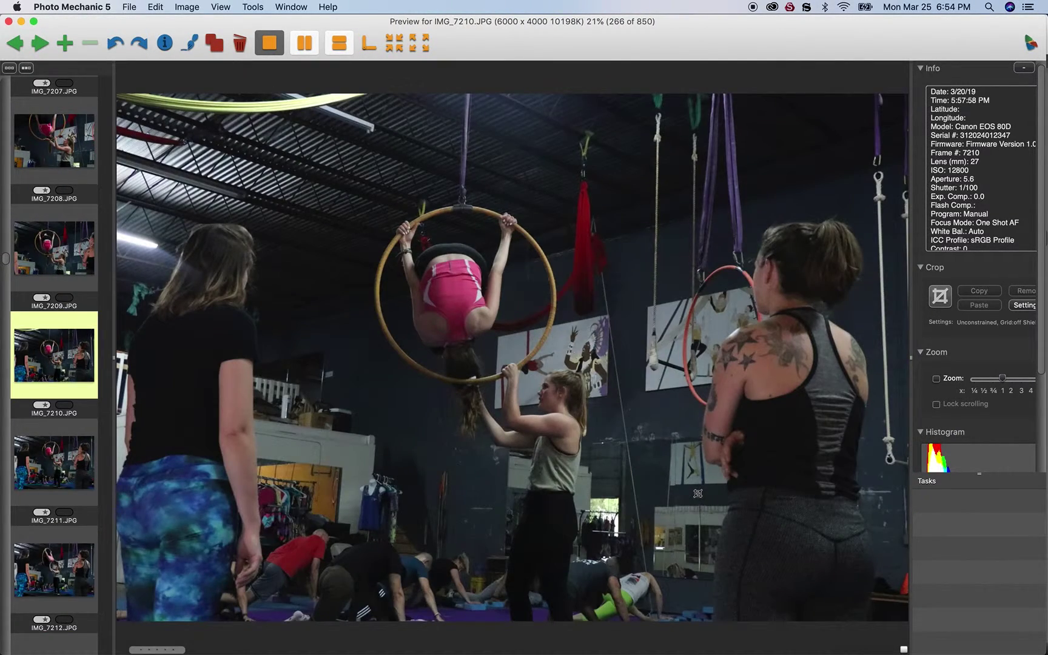
pyautogui.press('Right')
pyautogui.press('Right')
pyautogui.press('Right')
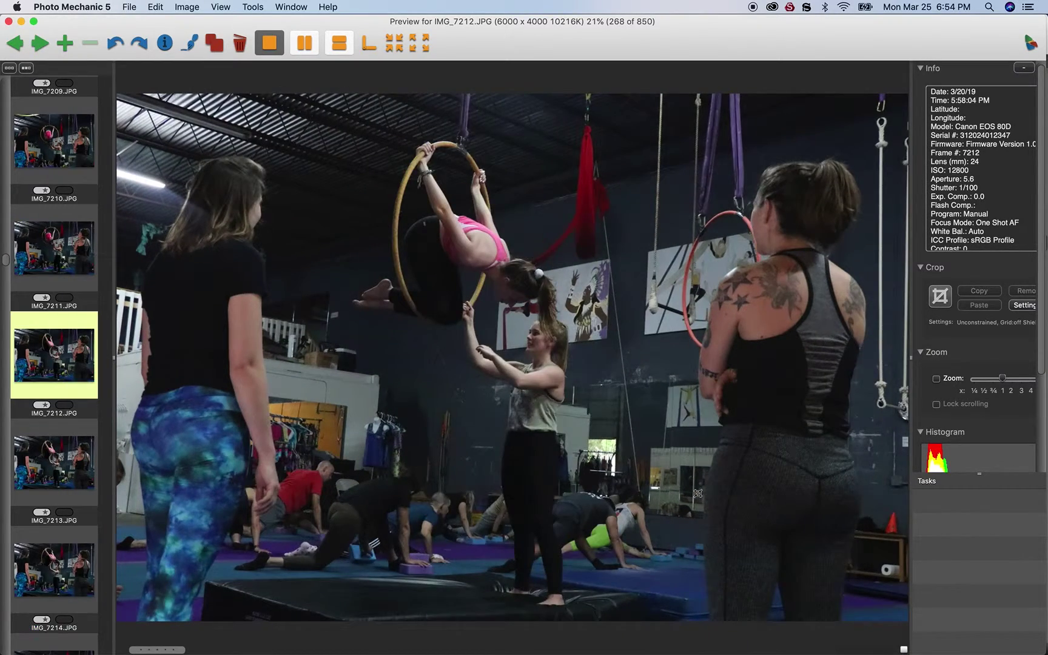
pyautogui.press('Right')
pyautogui.press('Right')
pyautogui.press('Right')
pyautogui.press('Right')
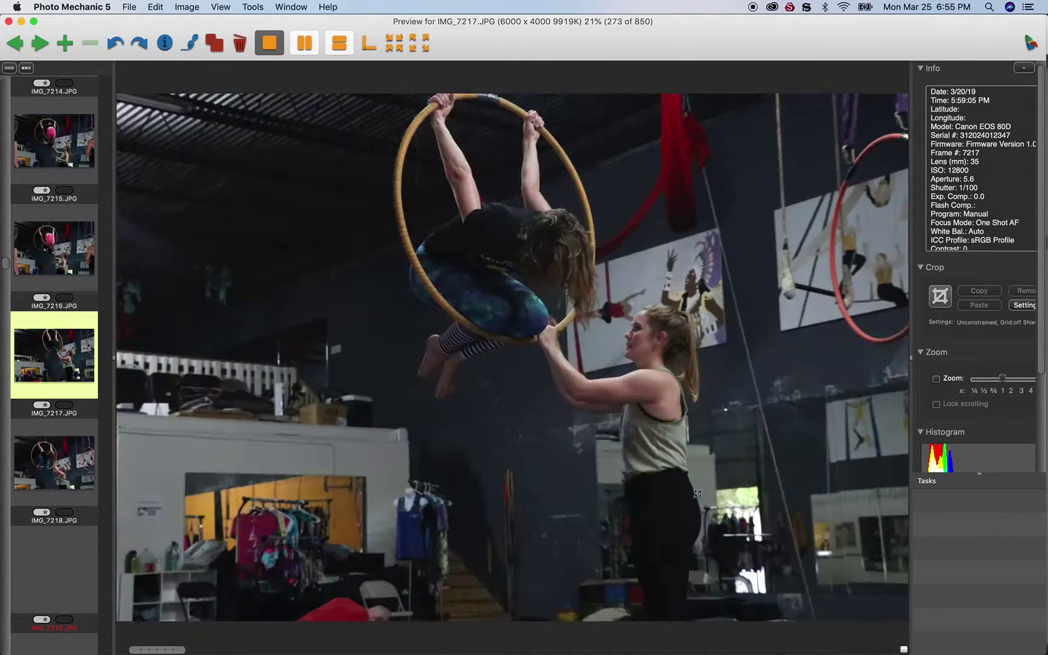
# - Step through IMG_7222 to IMG_7230, briefly showing and dismissing the Downloads stack
pyautogui.press('Right')
pyautogui.press('Right')
pyautogui.press('Right')
pyautogui.press('Right')
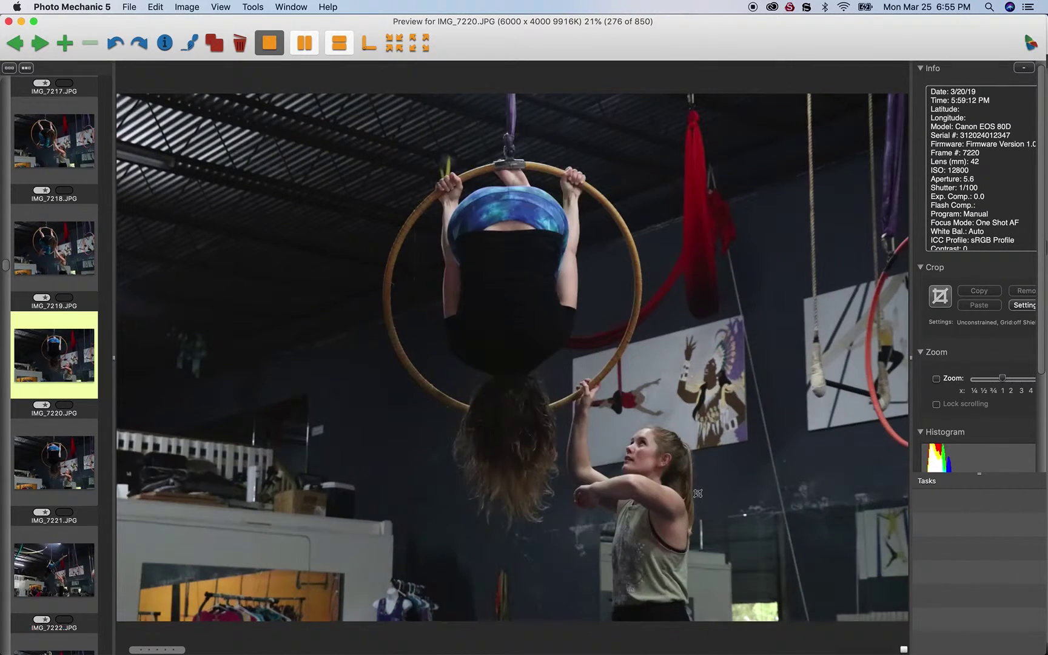
pyautogui.press('Right')
pyautogui.press('Left')
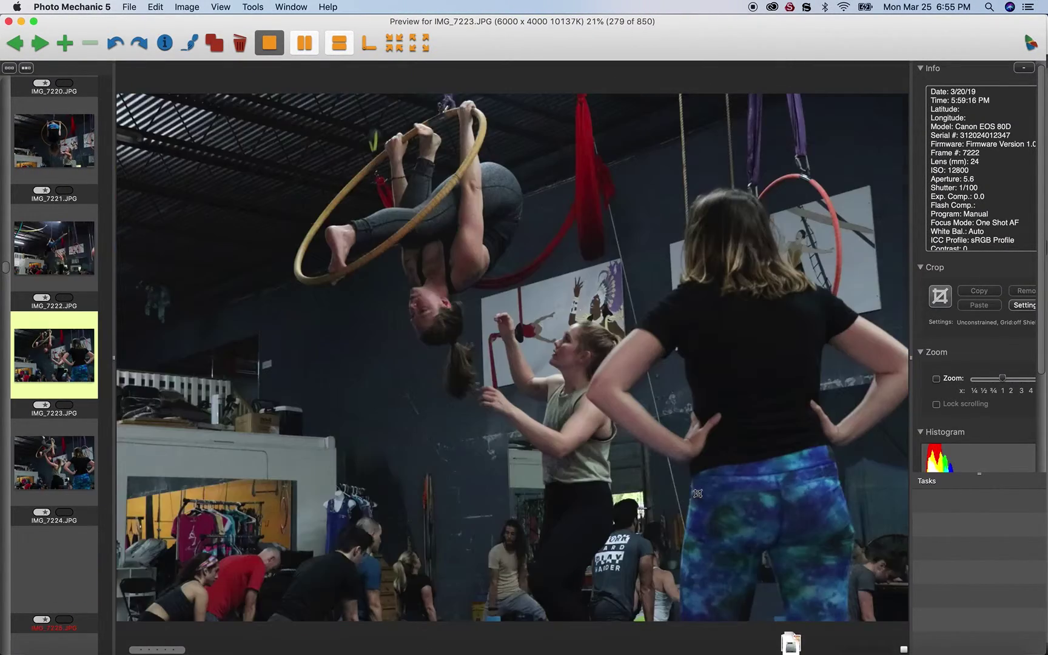
pyautogui.press('Right')
pyautogui.press('Right')
pyautogui.press('Right')
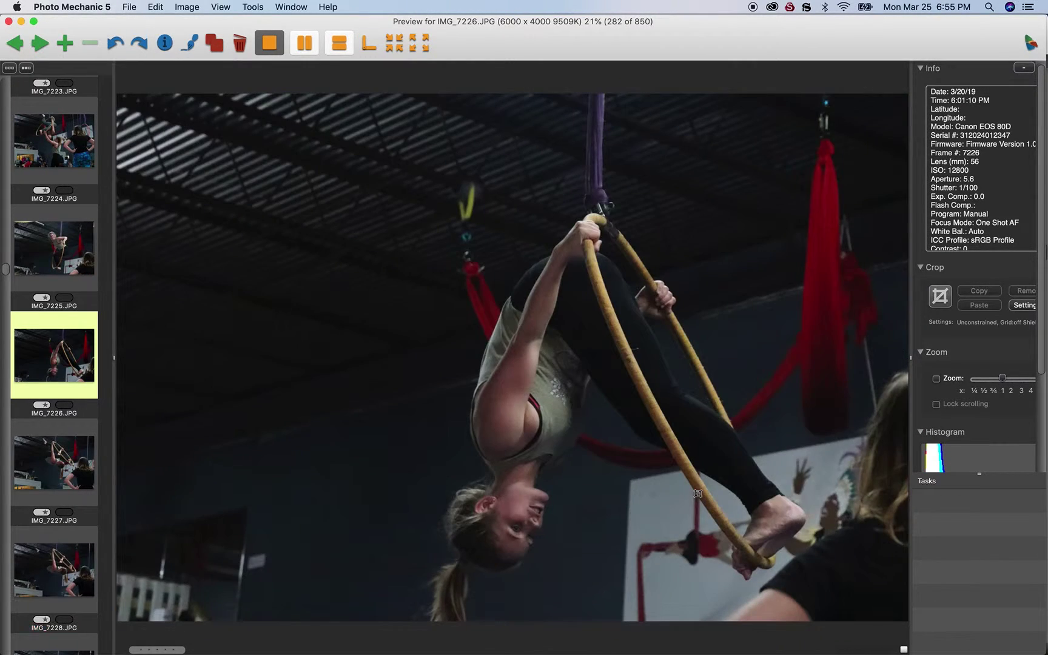
pyautogui.press('Right')
pyautogui.press('Right')
pyautogui.press('Right')
pyautogui.press('Right')
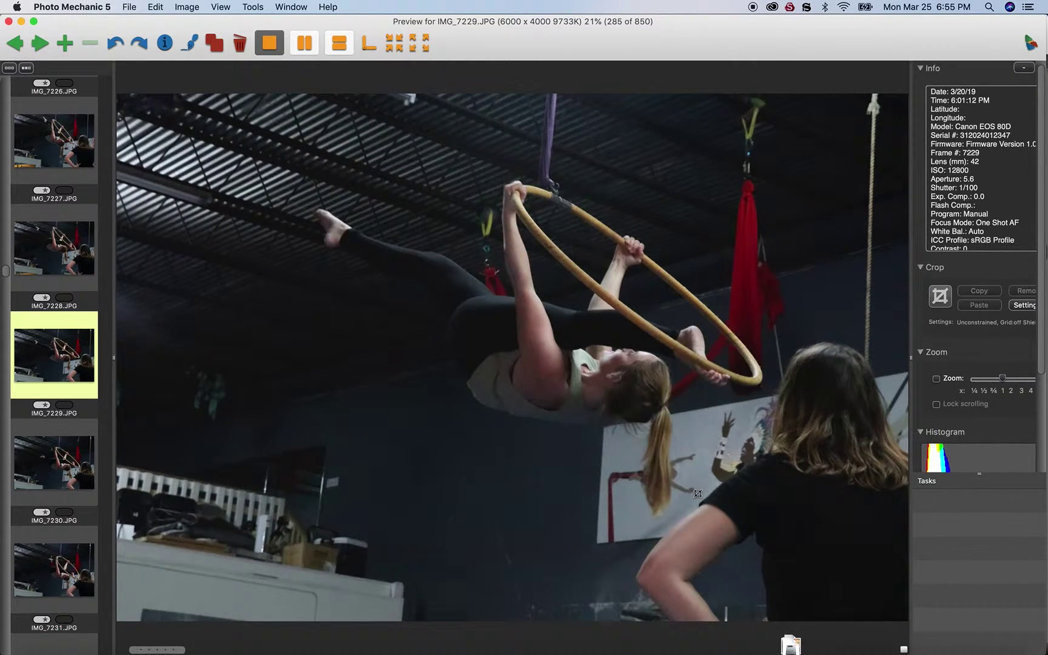
pyautogui.click(790, 623)
pyautogui.press('Escape')
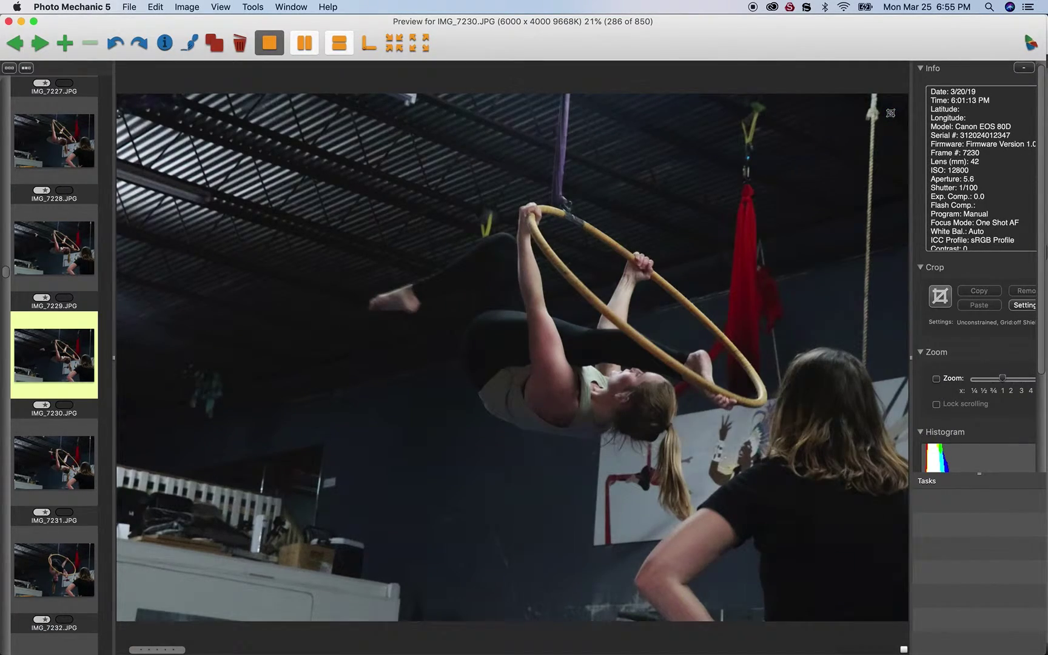
# - Advance from IMG_7231 through IMG_7237 and IMG_7244 to IMG_7249
pyautogui.press('Right')
pyautogui.press('Right')
pyautogui.press('Right')
pyautogui.press('Right')
pyautogui.press('Right')
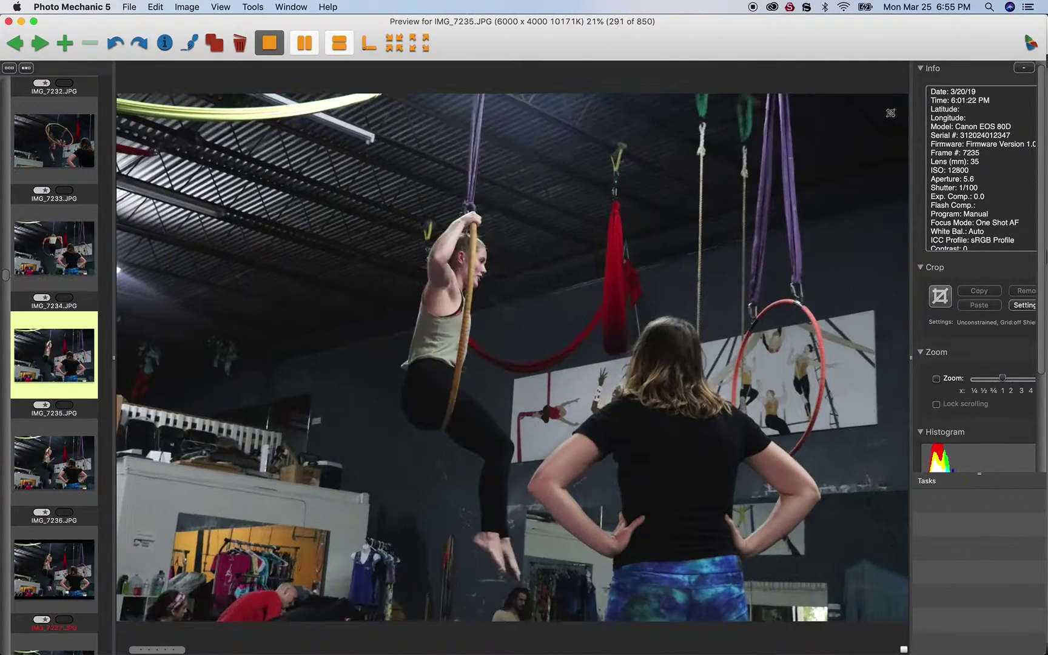
pyautogui.press('Right')
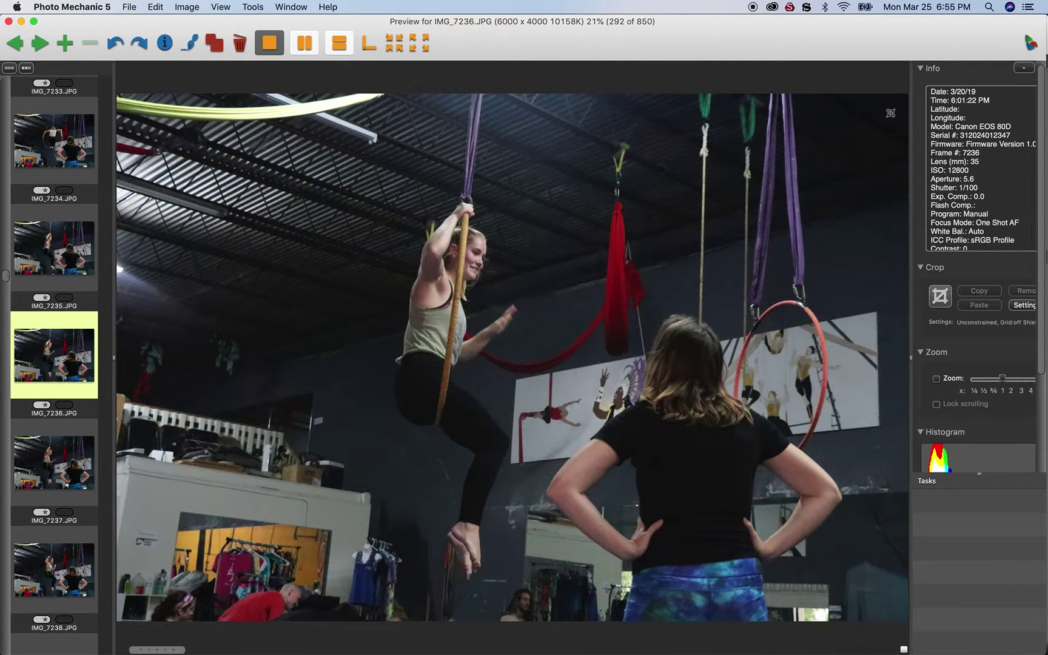
pyautogui.press('Right')
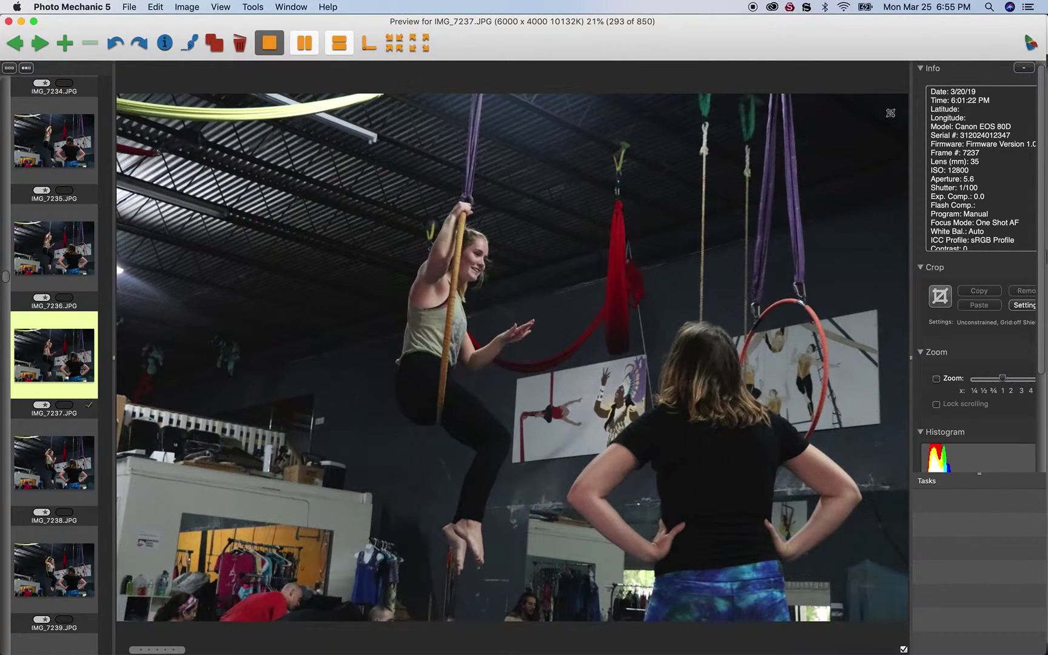
pyautogui.press('Right')
pyautogui.press('Right')
pyautogui.press('Right')
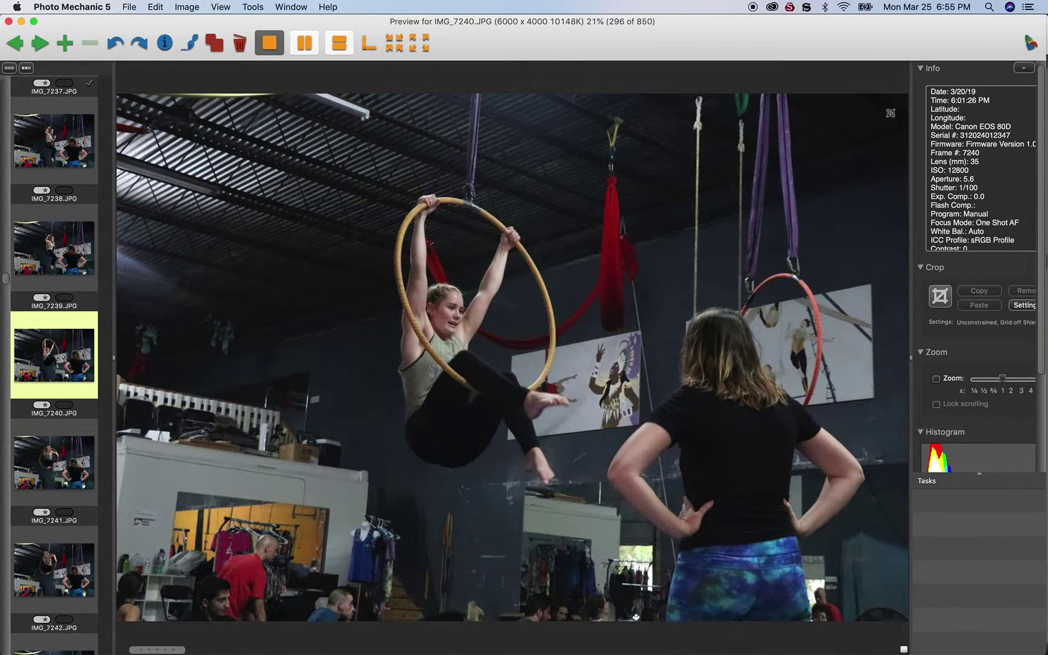
pyautogui.press('Right')
pyautogui.press('Right')
pyautogui.press('Right')
pyautogui.press('Right')
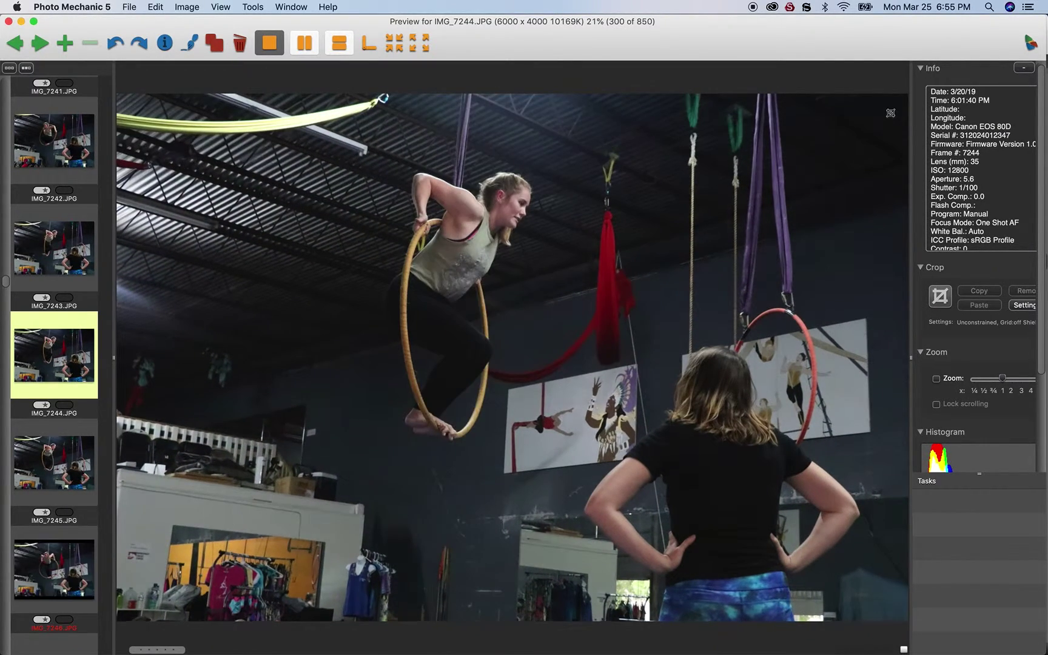
pyautogui.press('Right')
pyautogui.press('Right')
pyautogui.press('Right')
pyautogui.press('Right')
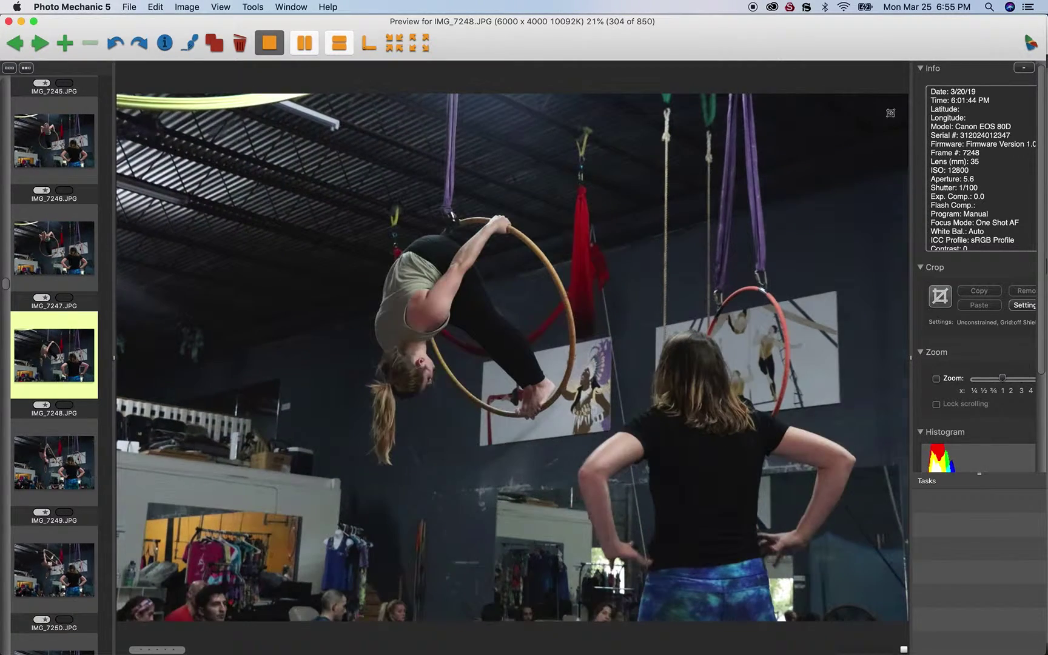
pyautogui.press('Right')
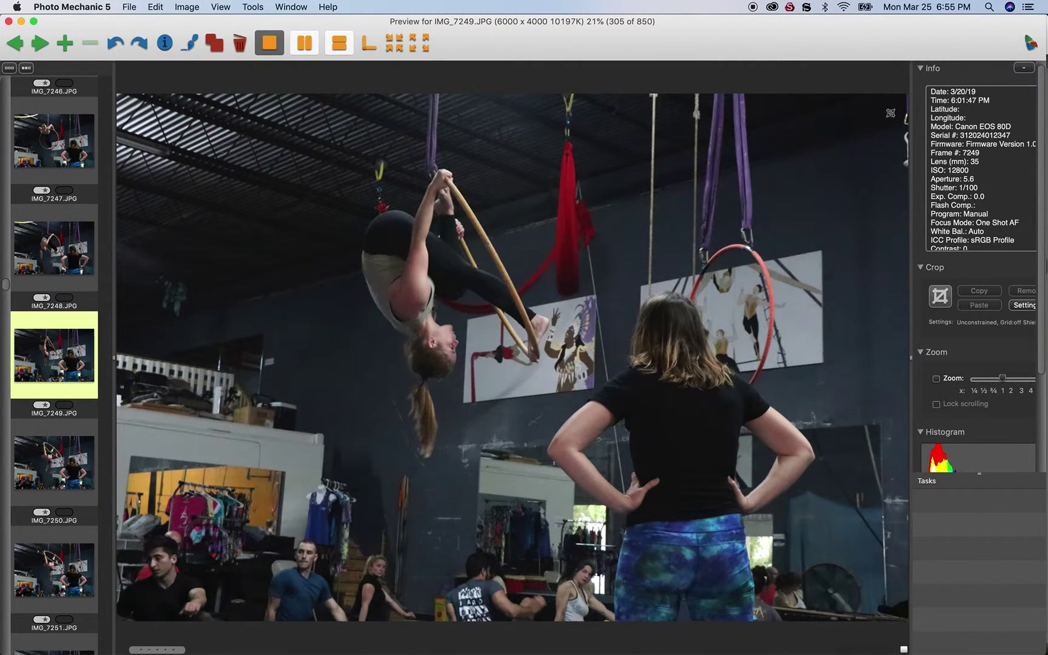
# - Compare with IMG_7248, then move to IMG_7251 and tag it as a keeper
pyautogui.press('Left')
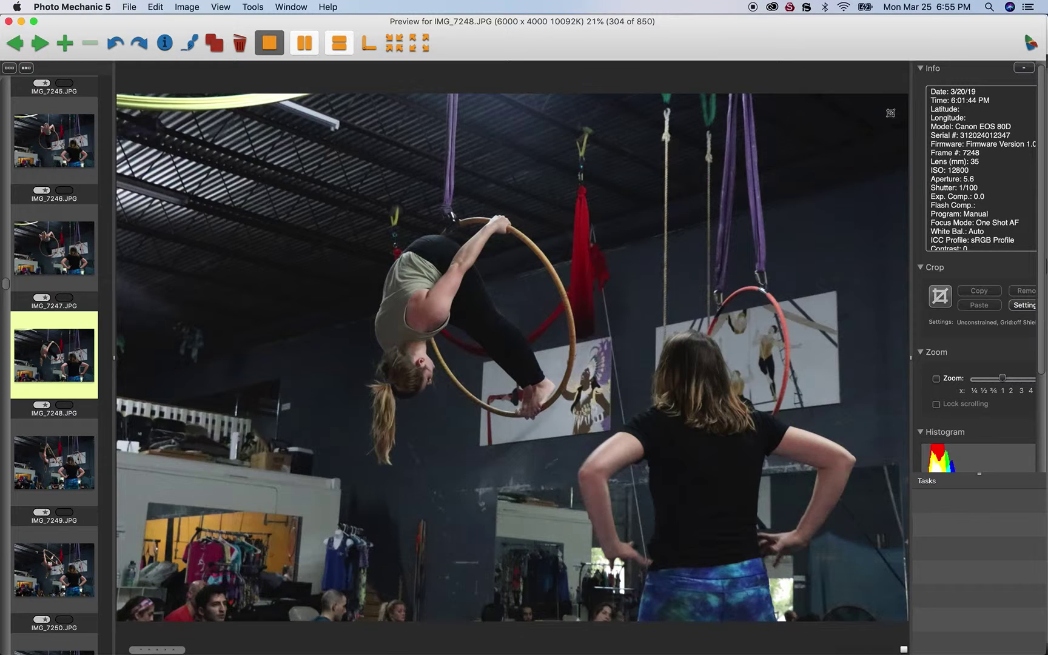
pyautogui.press('Right')
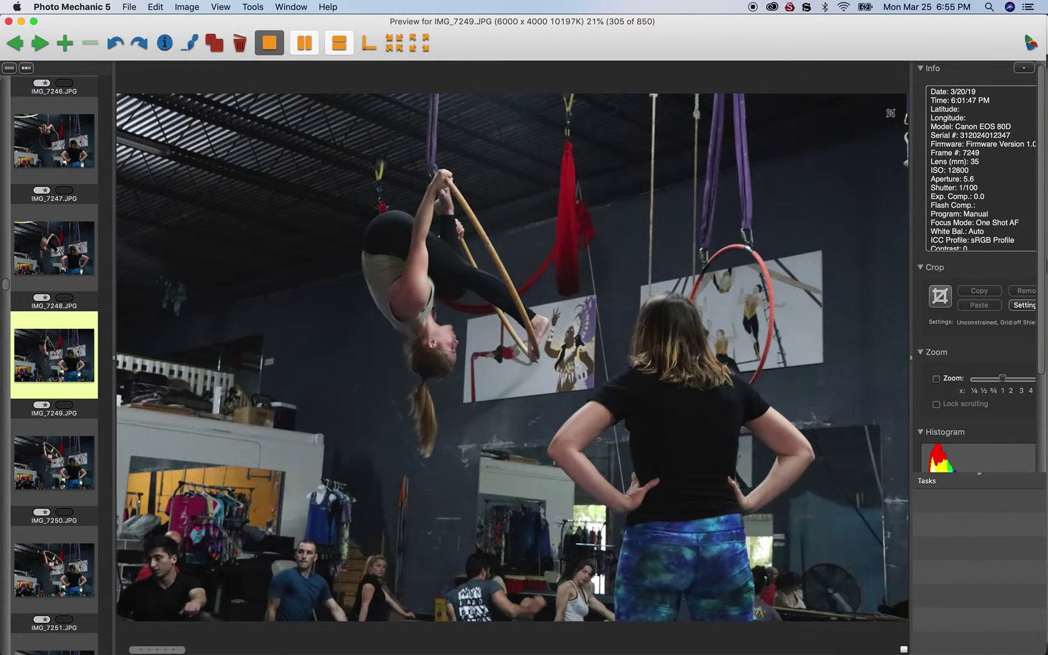
pyautogui.press('Right')
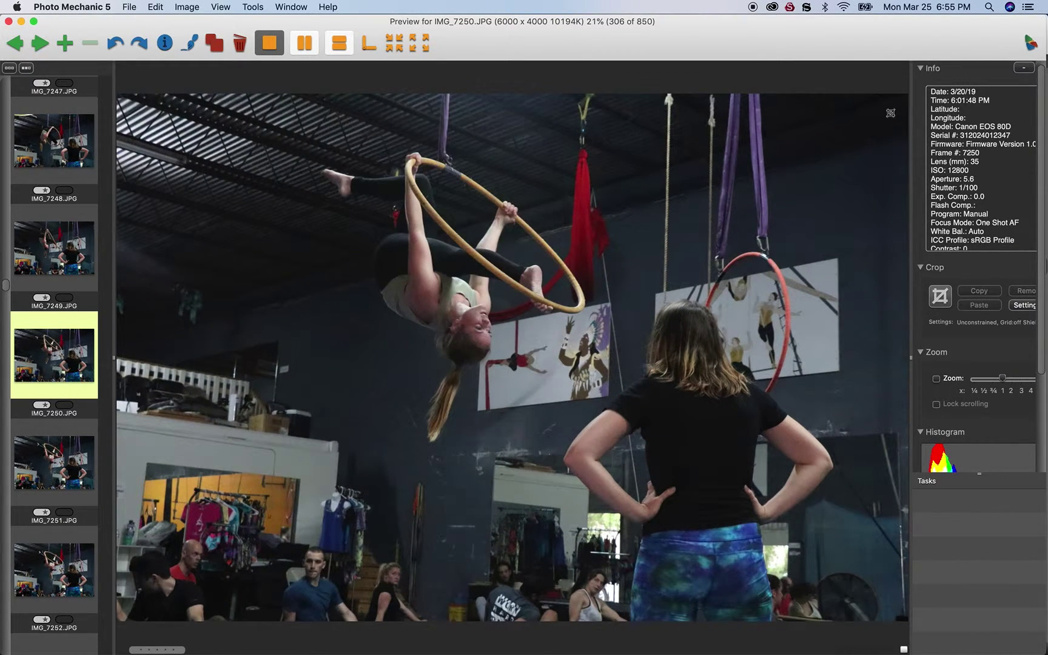
pyautogui.press('Right')
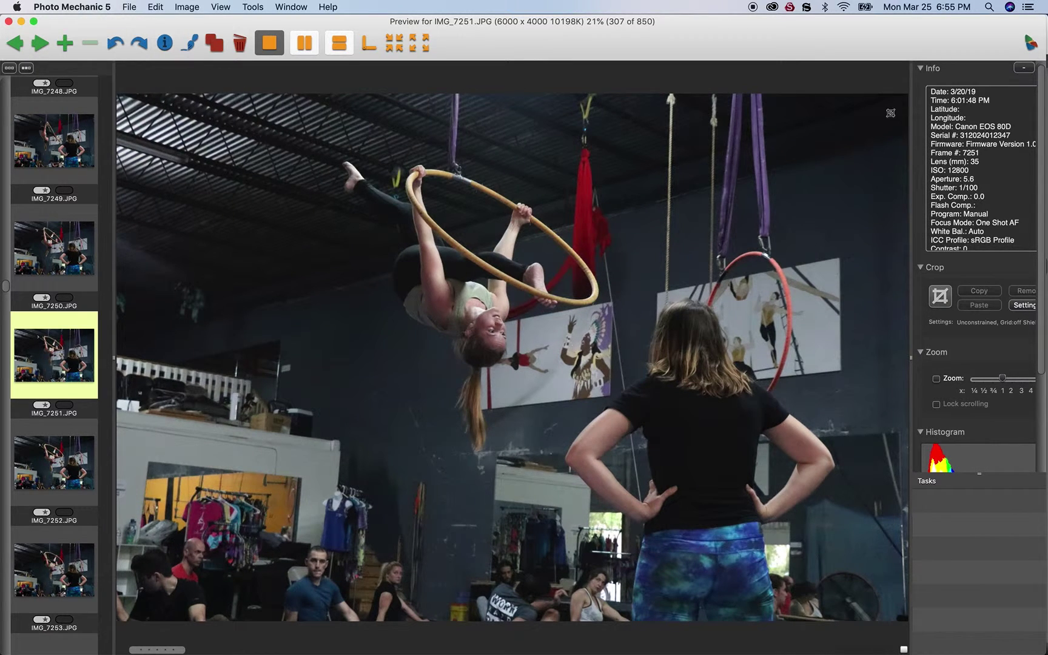
pyautogui.press('t')
# - Compare IMG_7251 against IMG_7252, then advance through IMG_7253 to IMG_7258
pyautogui.press('Right')
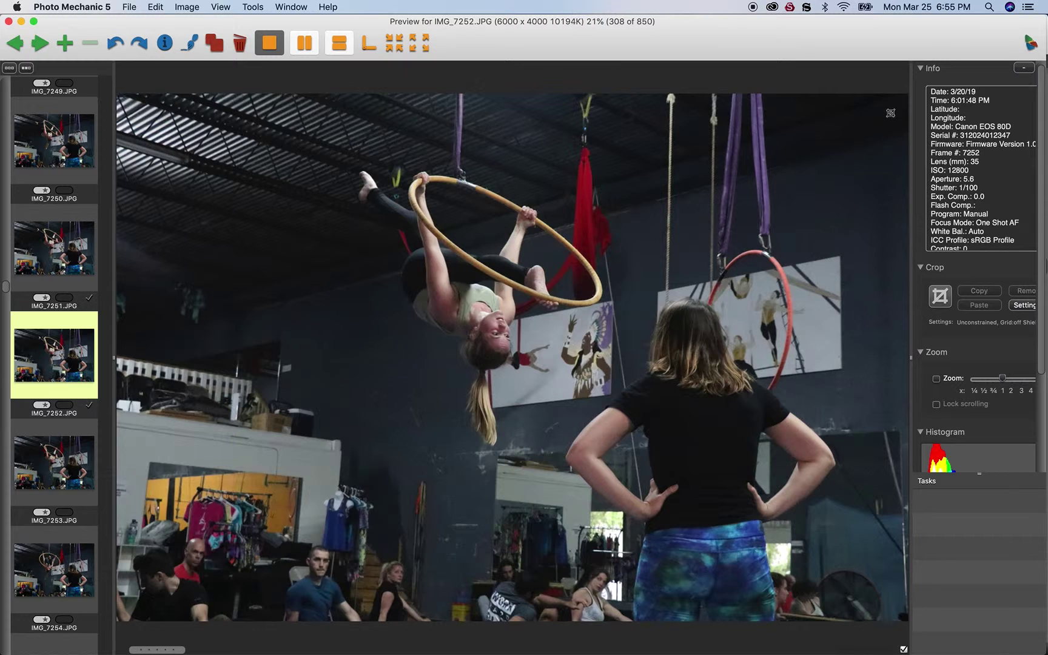
pyautogui.press('Left')
pyautogui.press('Right')
pyautogui.press('Left')
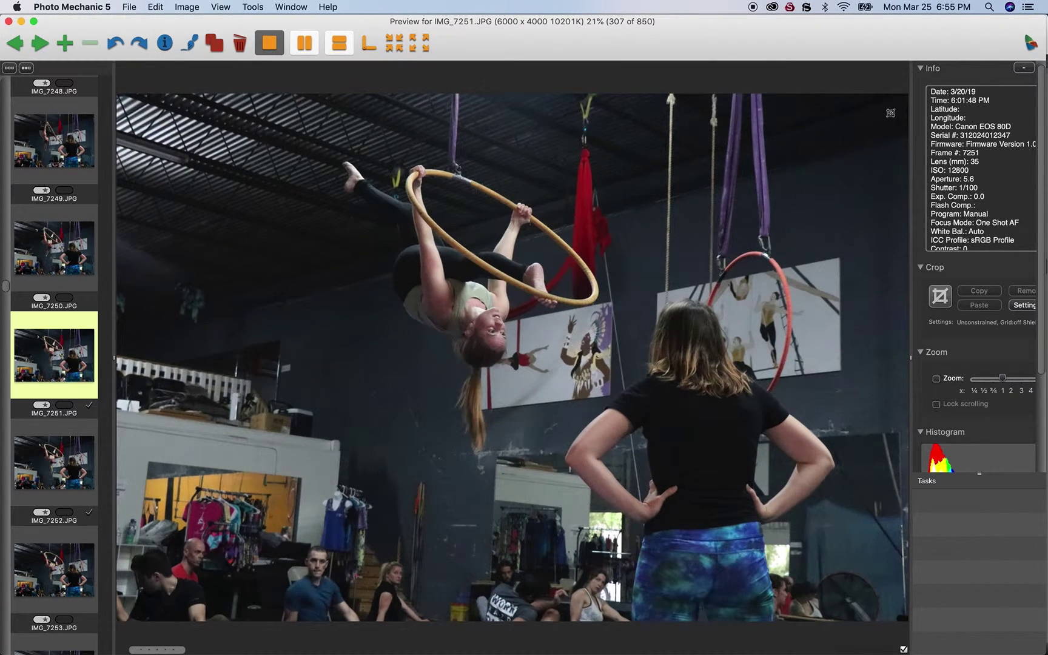
pyautogui.press('Right')
pyautogui.press('Left')
pyautogui.press('Right')
pyautogui.press('Right')
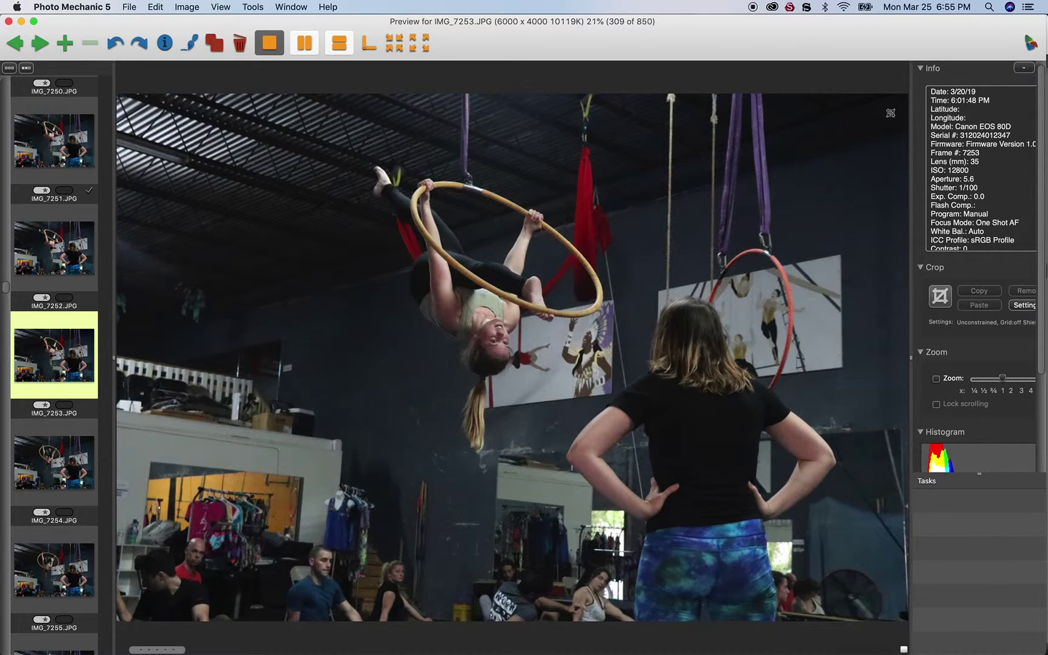
pyautogui.press('Right')
pyautogui.press('Right')
pyautogui.press('Right')
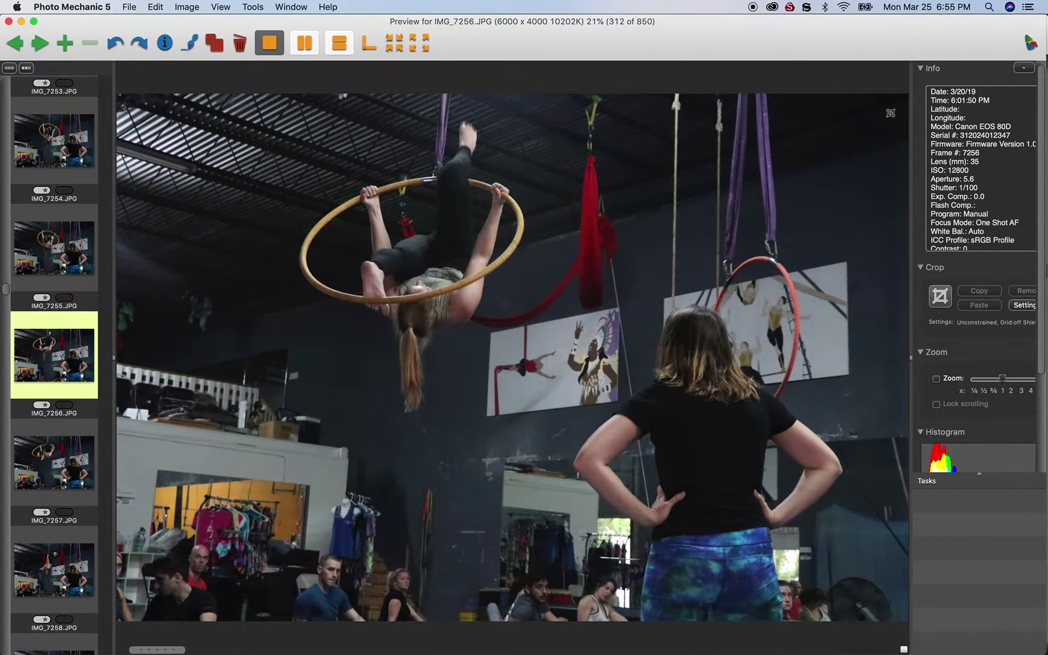
pyautogui.press('Right')
pyautogui.press('Right')
pyautogui.press('Right')
pyautogui.press('Right')
pyautogui.press('Right')
pyautogui.press('Right')
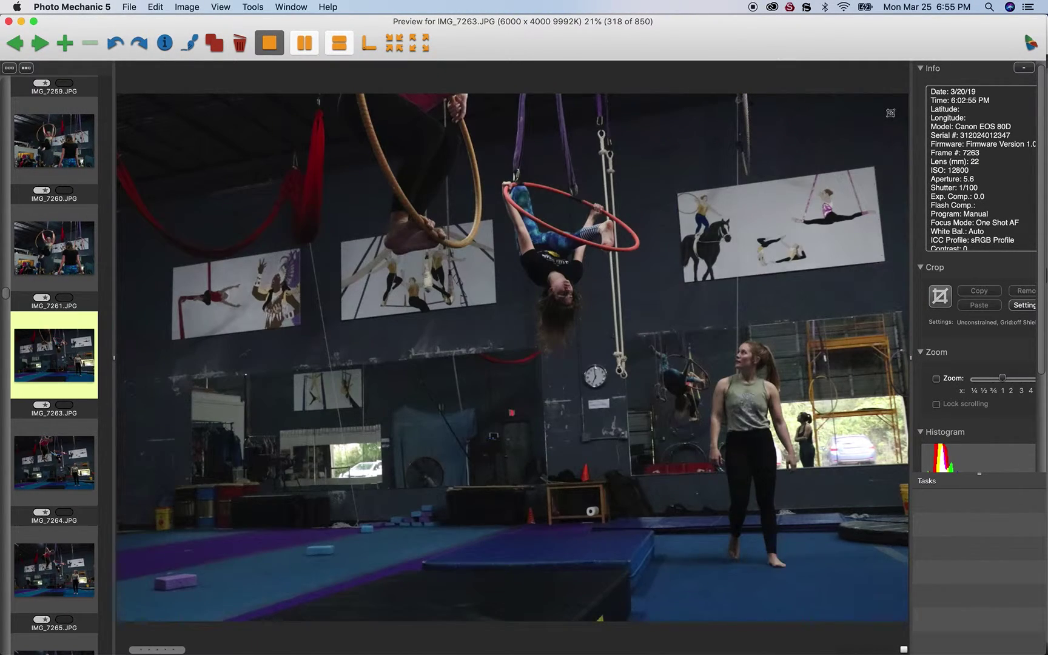
# - Advance from IMG_7264 through IMG_7279 and IMG_7289 to IMG_7299, briefly rechecking IMG_7264
pyautogui.press('Right')
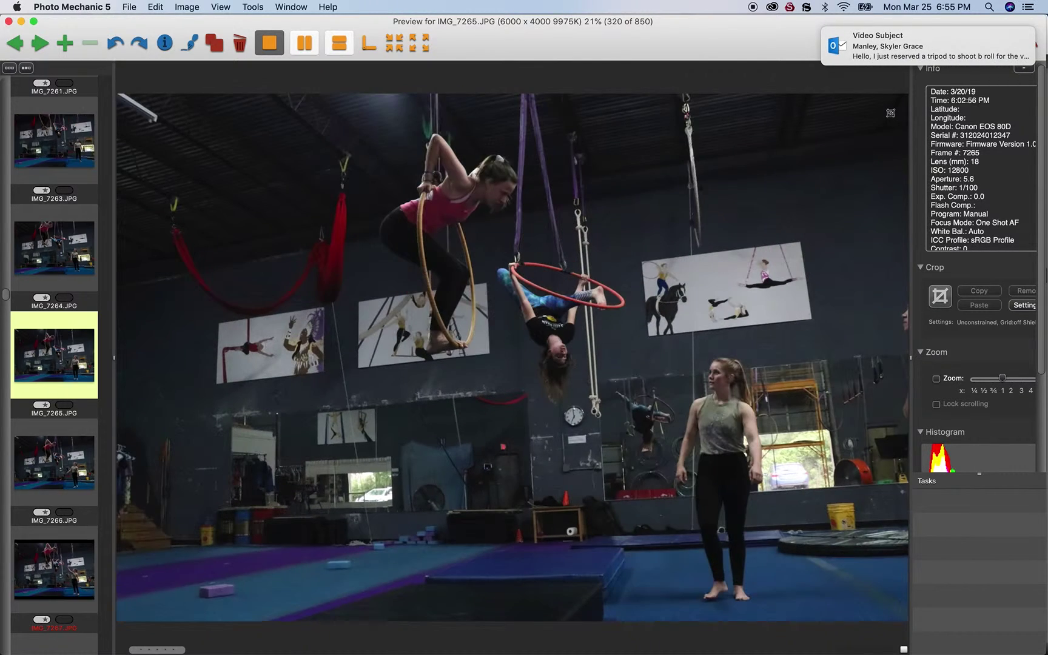
pyautogui.press('Right')
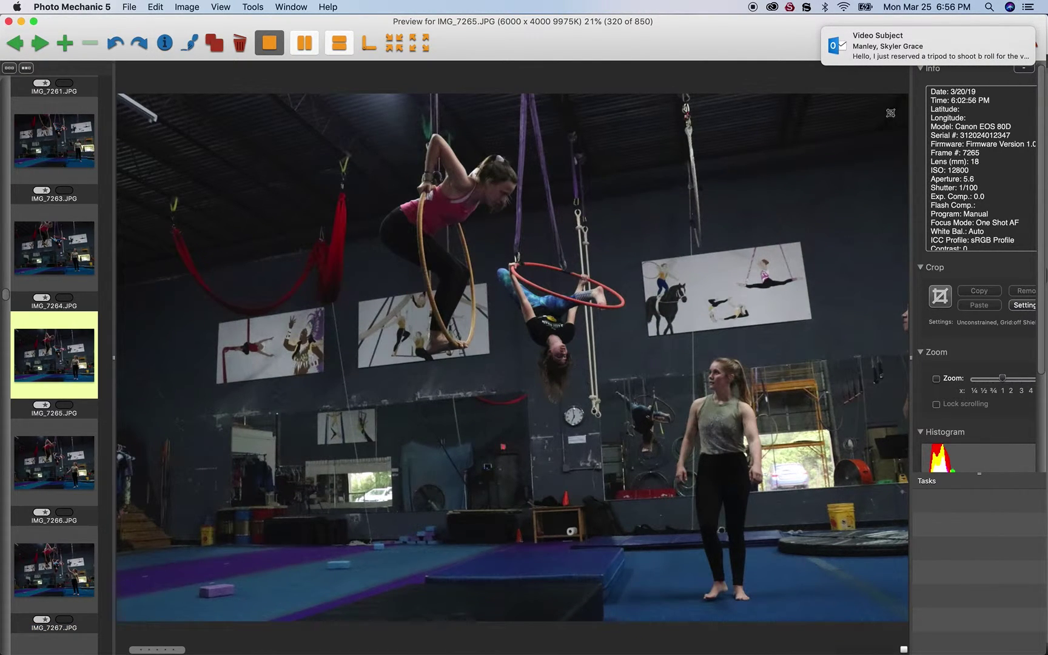
pyautogui.press('Left')
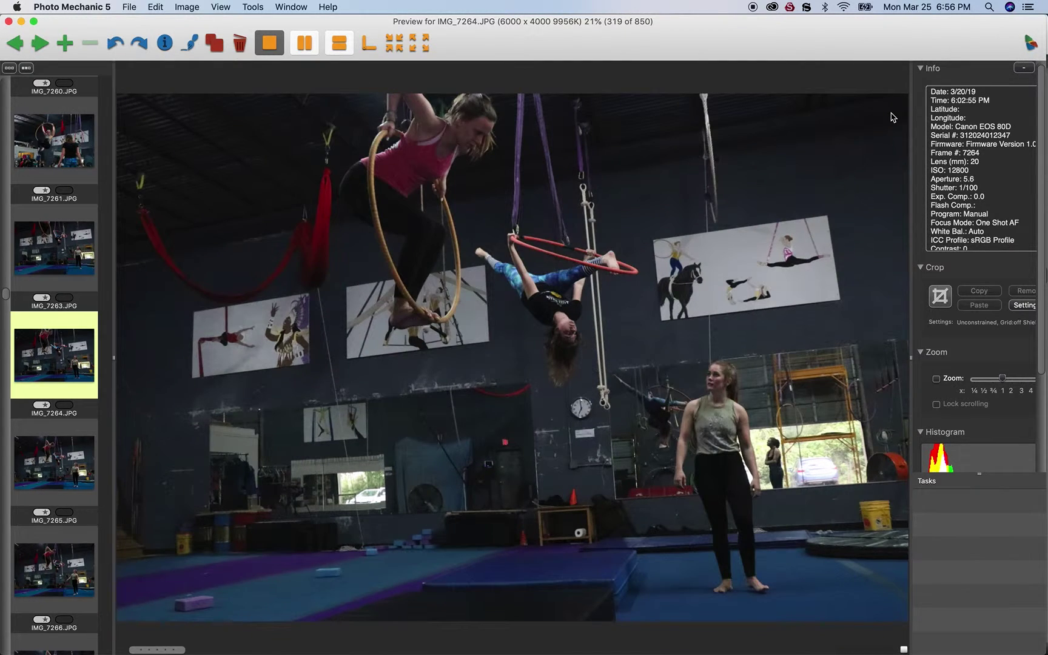
pyautogui.press('Right')
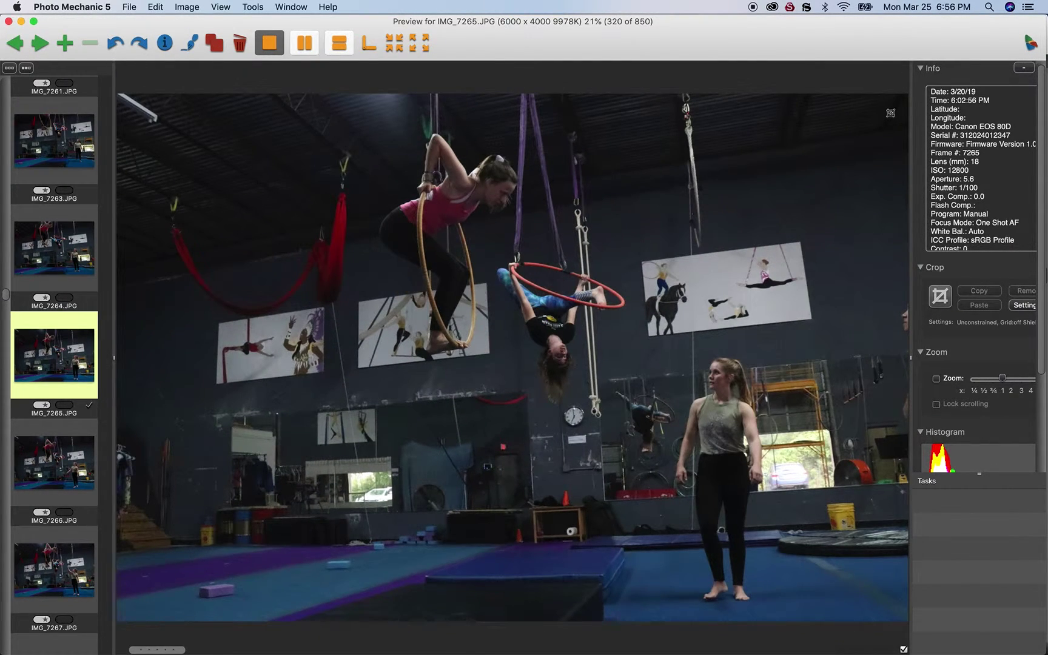
pyautogui.press('Right')
pyautogui.press('Right')
pyautogui.press('Right')
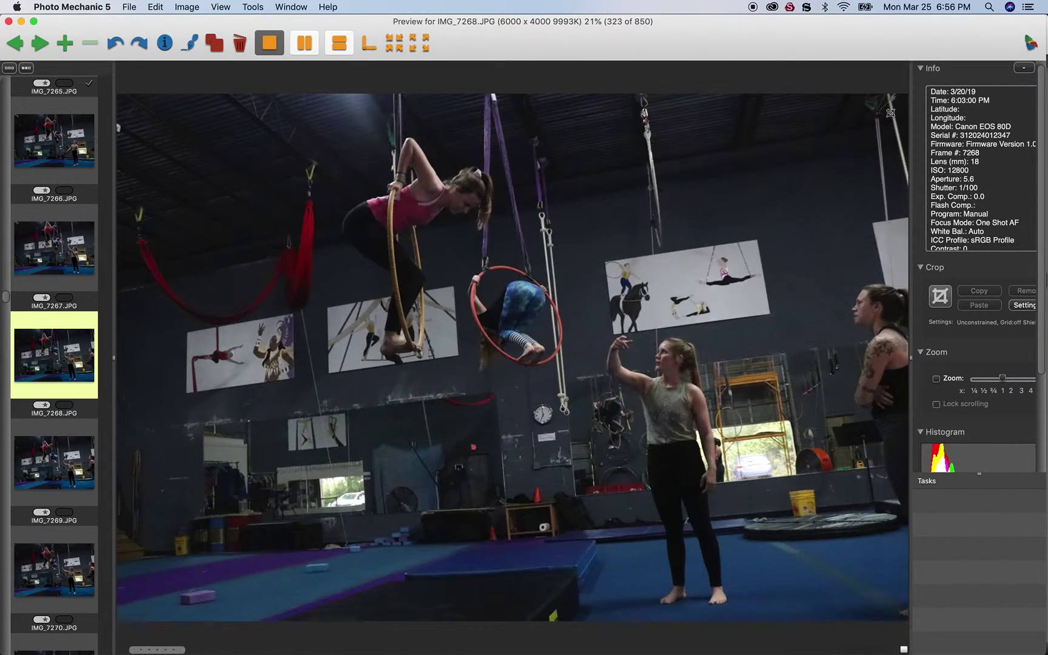
pyautogui.press('Right')
pyautogui.press('Right')
pyautogui.press('Right')
pyautogui.press('Right')
pyautogui.press('Right')
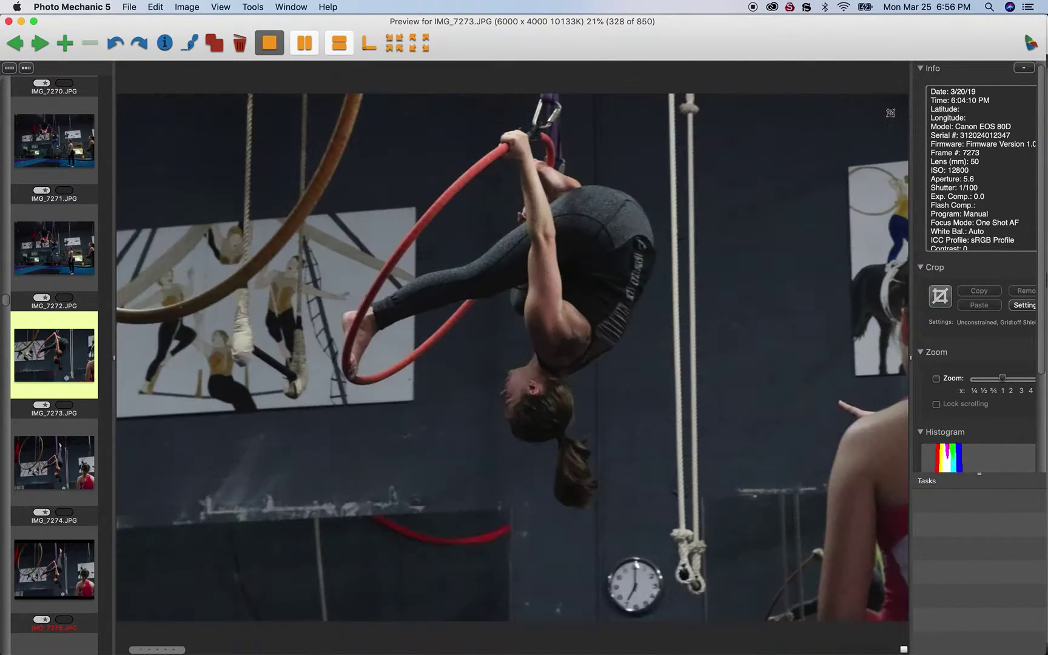
pyautogui.press('Right')
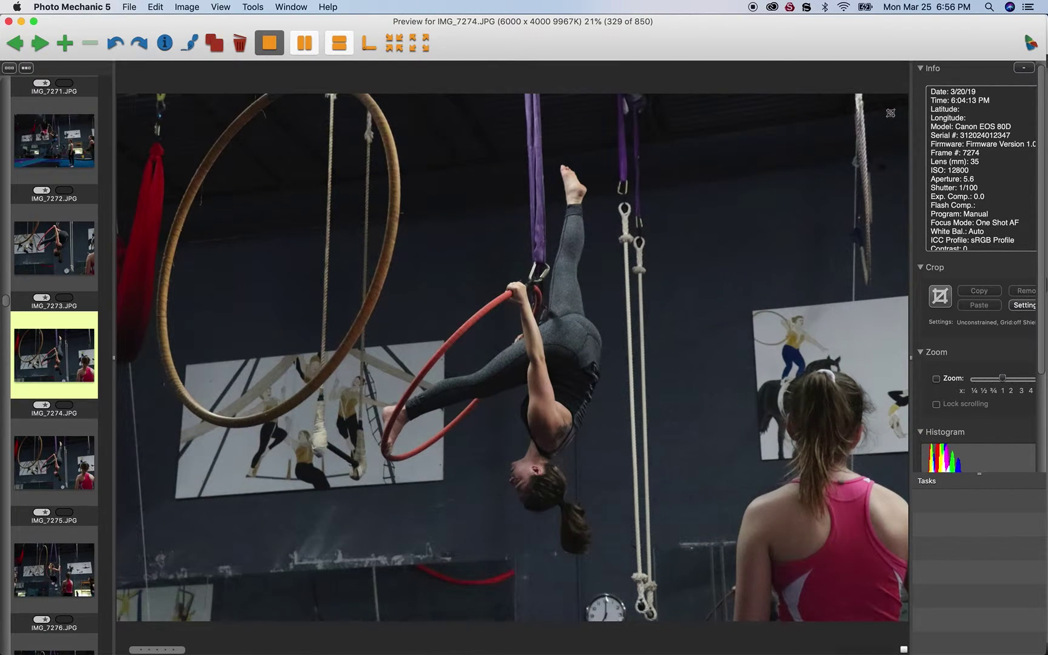
pyautogui.press('Right')
pyautogui.press('Right')
pyautogui.press('Right')
pyautogui.press('Right')
pyautogui.press('Right')
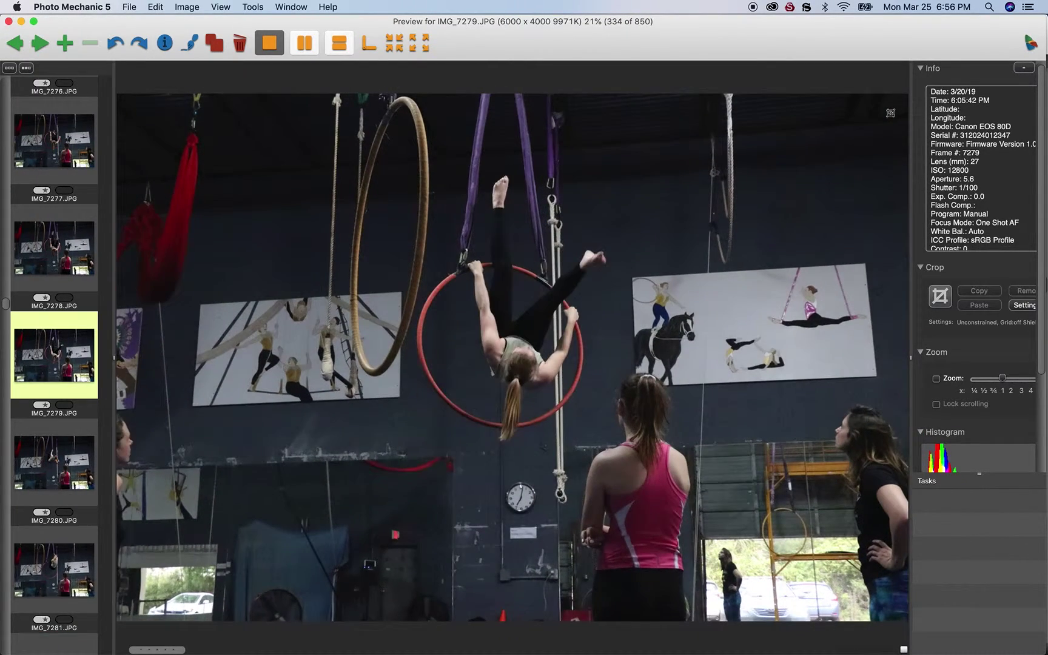
pyautogui.press('Right')
pyautogui.press('Right')
pyautogui.press('Right')
pyautogui.press('Right')
pyautogui.press('Right')
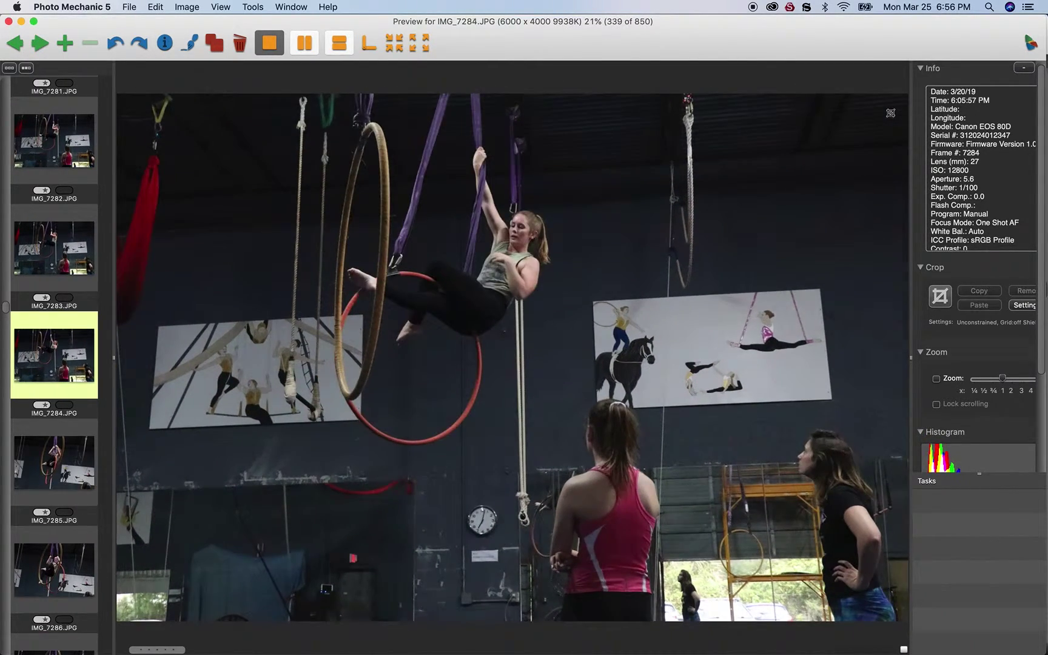
pyautogui.press('Right')
pyautogui.press('Right')
pyautogui.press('Right')
pyautogui.press('Right')
pyautogui.press('Right')
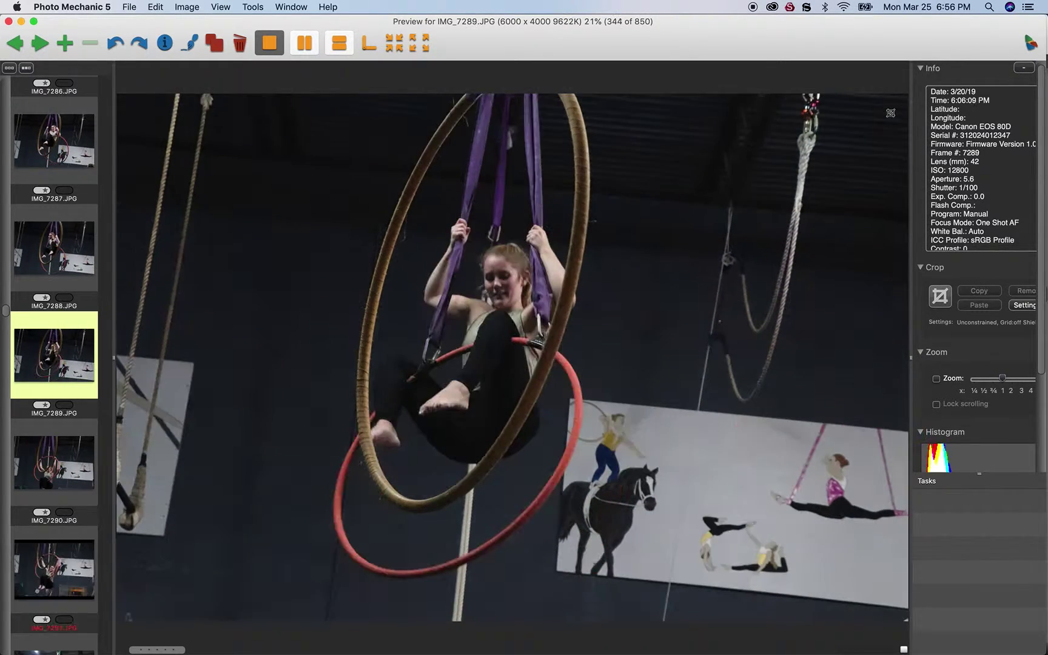
pyautogui.press('Right')
pyautogui.press('Right')
pyautogui.press('Right')
pyautogui.press('Right')
pyautogui.press('Right')
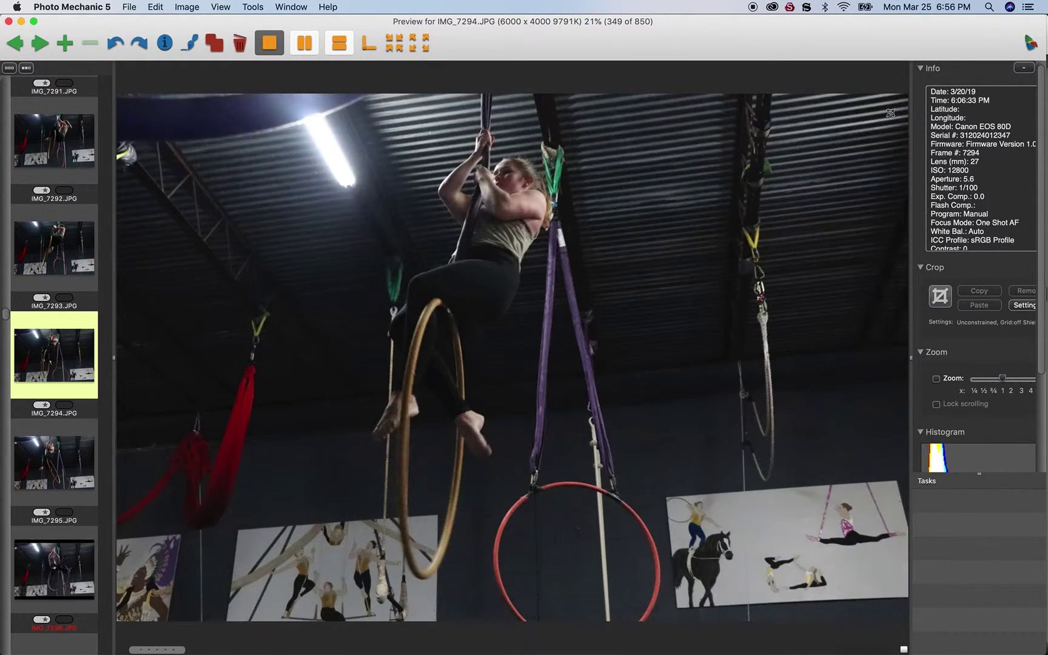
pyautogui.press('Right')
pyautogui.press('Right')
pyautogui.press('Right')
pyautogui.press('Right')
pyautogui.press('Right')
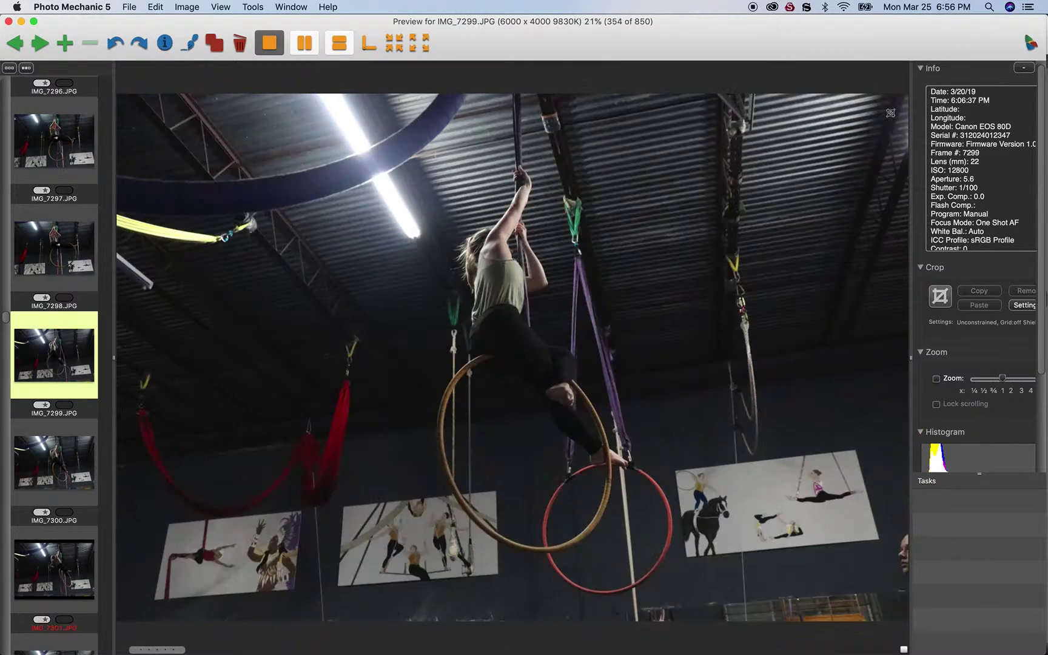
# - Flick between IMG_7305 and IMG_7306, then advance through IMG_7309 and IMG_7315 to IMG_7320
pyautogui.press('Right')
pyautogui.press('Right')
pyautogui.press('Right')
pyautogui.press('Right')
pyautogui.press('Right')
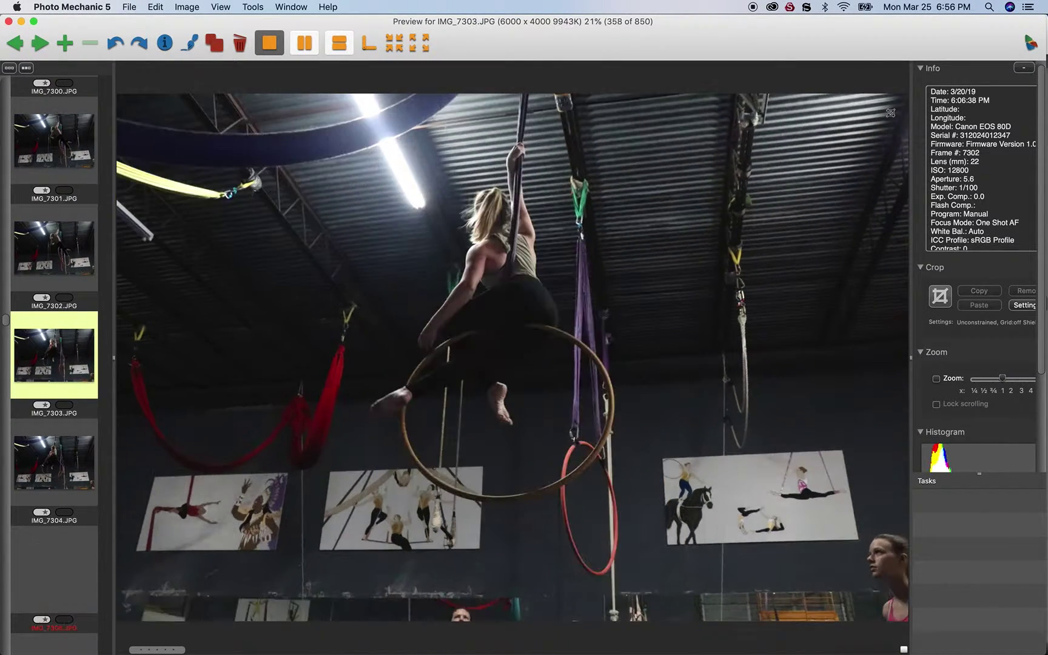
pyautogui.press('Right')
pyautogui.press('Right')
pyautogui.press('Left')
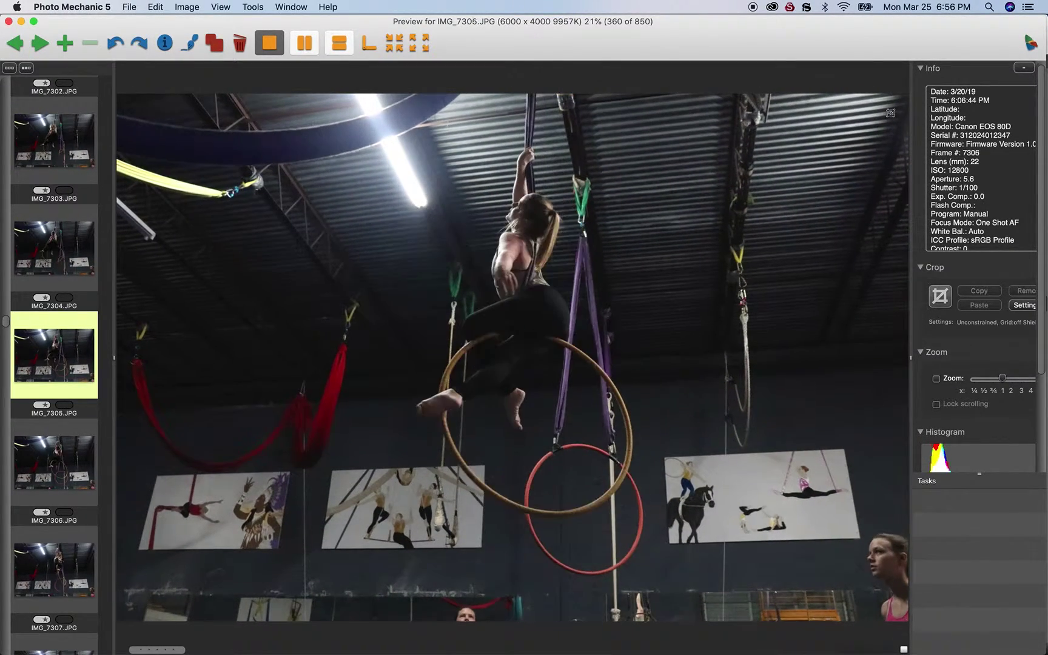
pyautogui.press('Right')
pyautogui.press('Left')
pyautogui.press('Right')
pyautogui.press('Right')
pyautogui.press('Left')
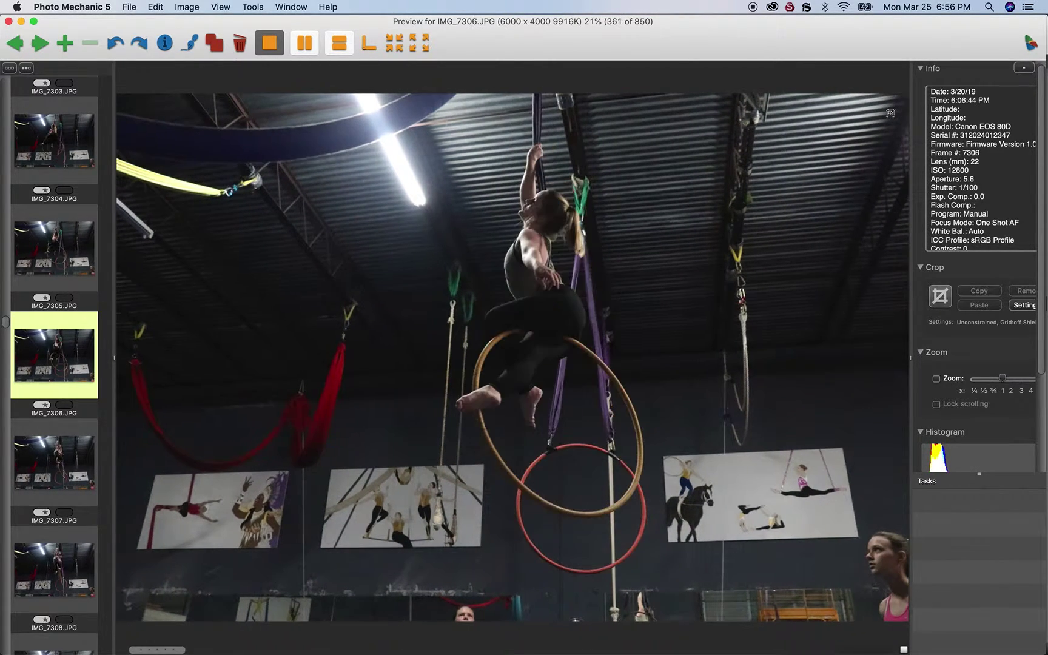
pyautogui.press('Right')
pyautogui.press('Right')
pyautogui.press('Right')
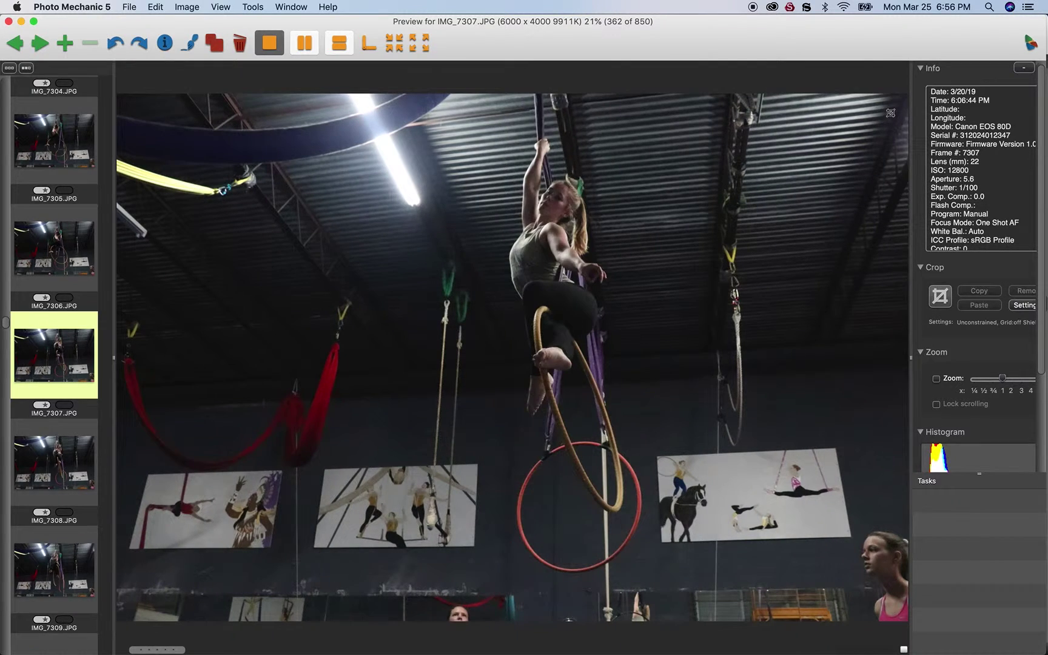
pyautogui.press('Right')
pyautogui.press('Right')
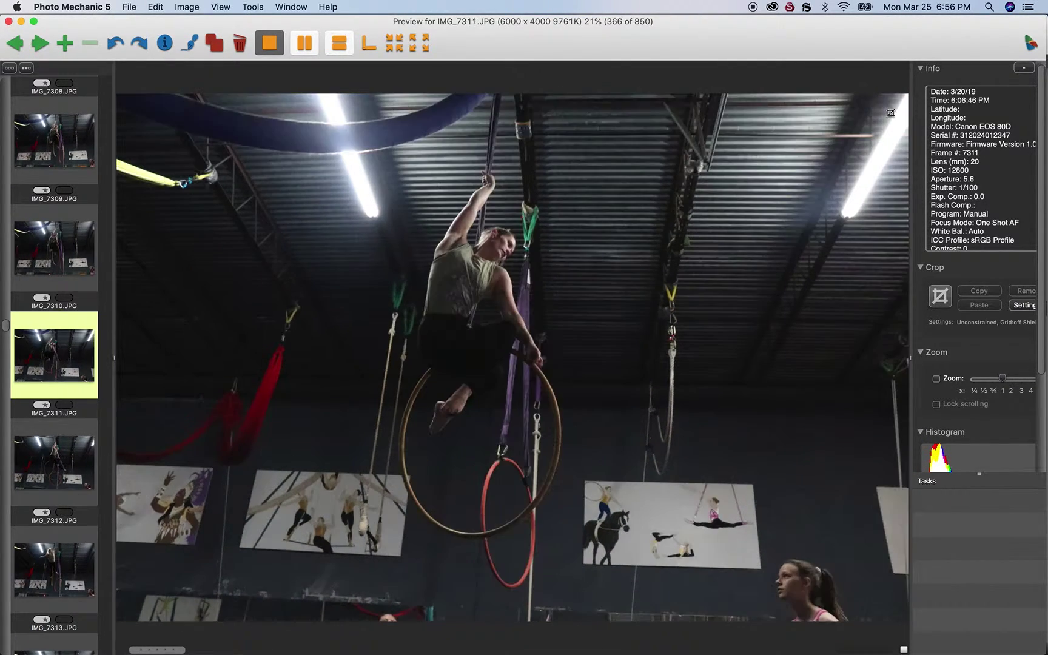
pyautogui.press('Right')
pyautogui.press('Right')
pyautogui.press('Right')
pyautogui.press('Right')
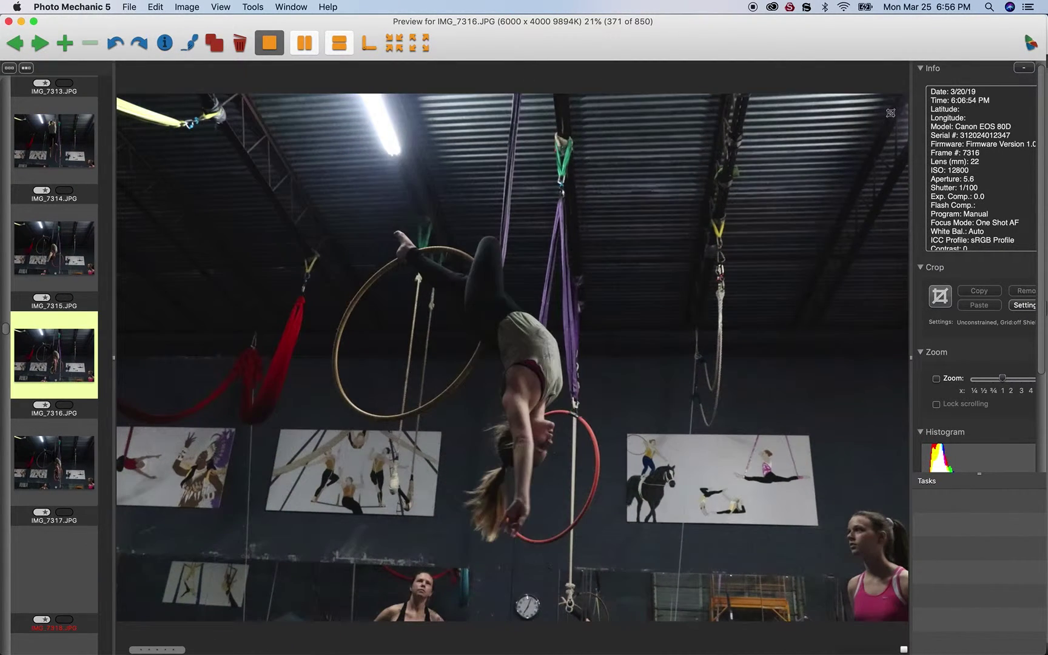
pyautogui.press('Right')
pyautogui.press('Right')
pyautogui.press('Right')
pyautogui.press('Right')
pyautogui.press('Right')
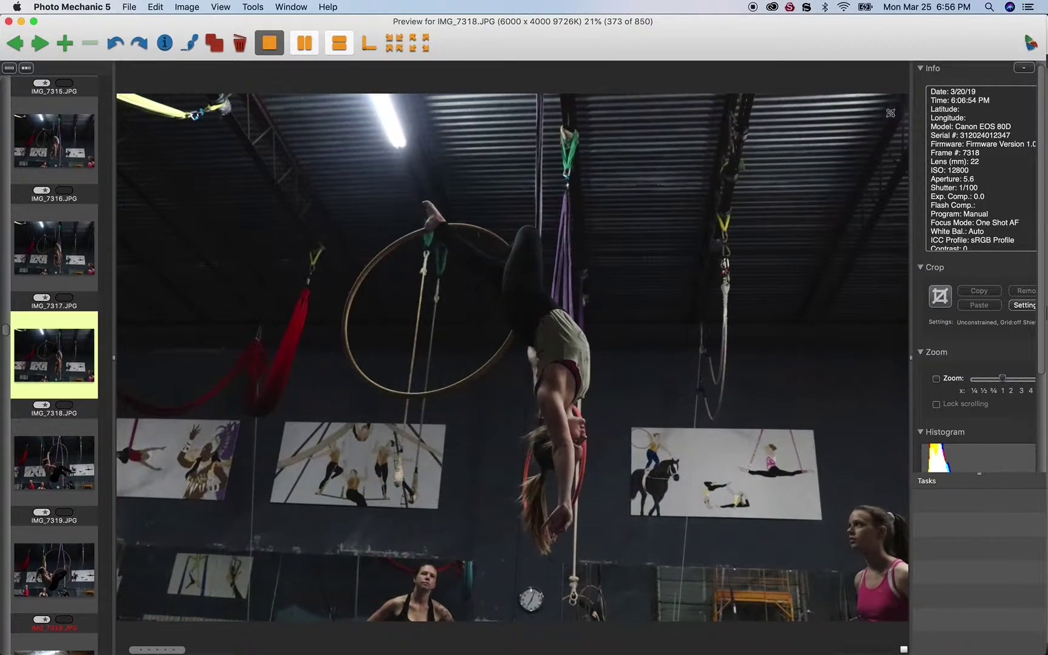
# - Advance from IMG_7325 through IMG_7336 and IMG_7340 to IMG_7346
pyautogui.press('Right')
pyautogui.press('Right')
pyautogui.press('Right')
pyautogui.press('Right')
pyautogui.press('Right')
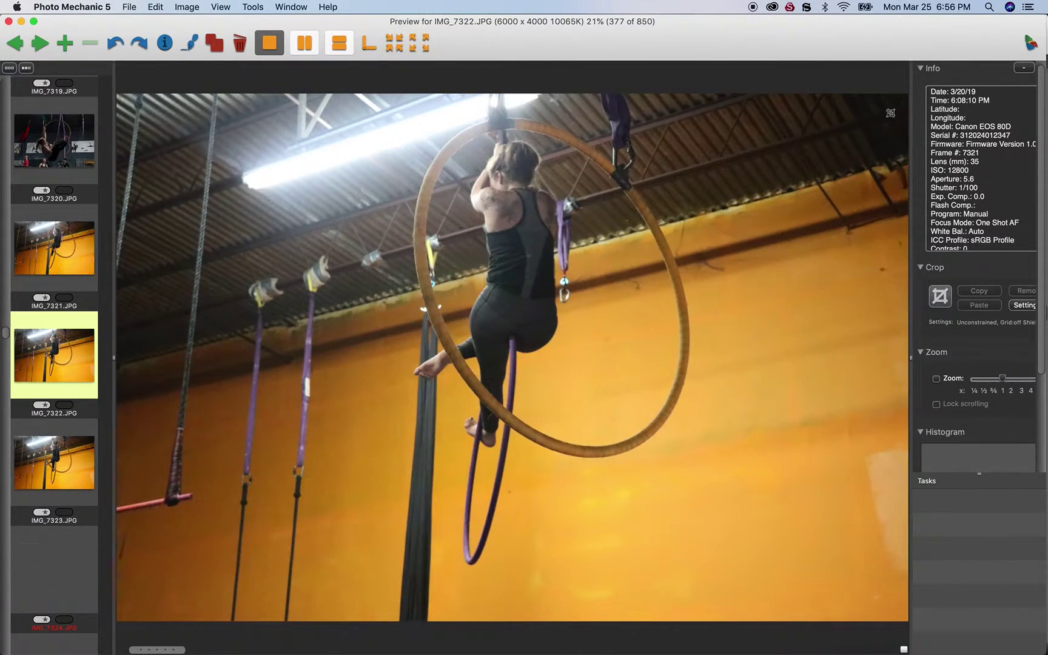
pyautogui.press('Right')
pyautogui.press('Right')
pyautogui.press('Right')
pyautogui.press('Right')
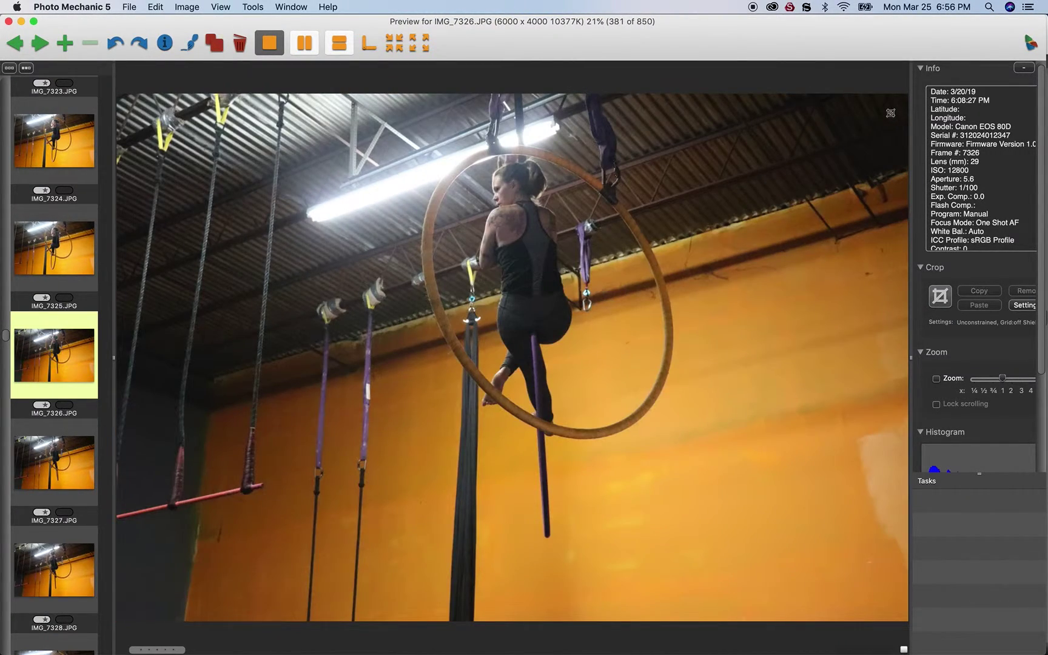
pyautogui.press('Right')
pyautogui.press('Right')
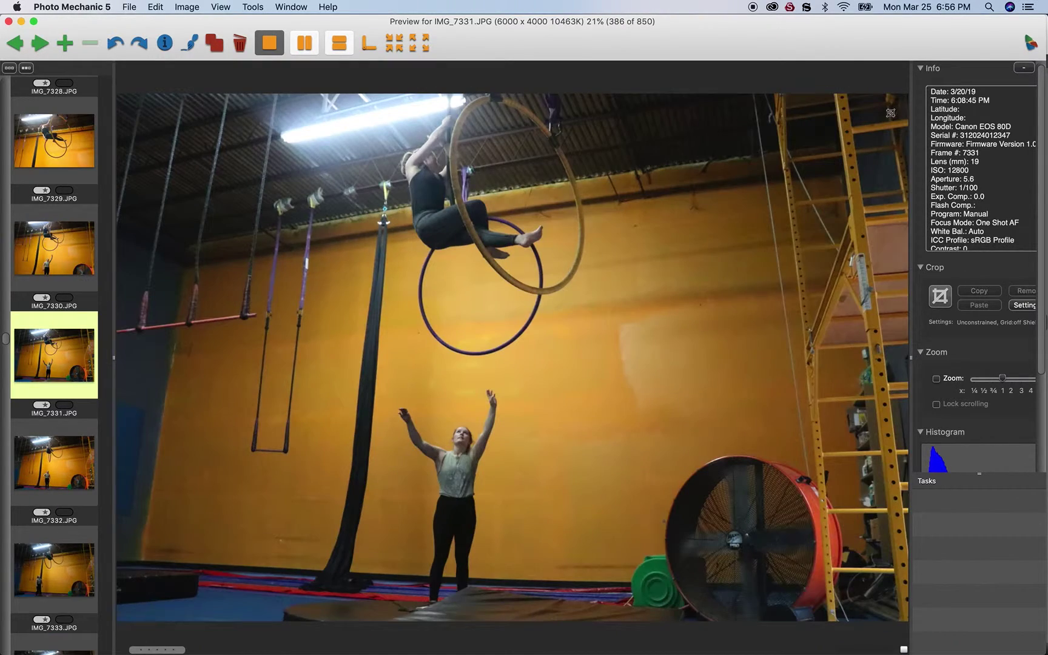
pyautogui.press('Right')
pyautogui.press('Right')
pyautogui.press('Right')
pyautogui.press('Right')
pyautogui.press('Right')
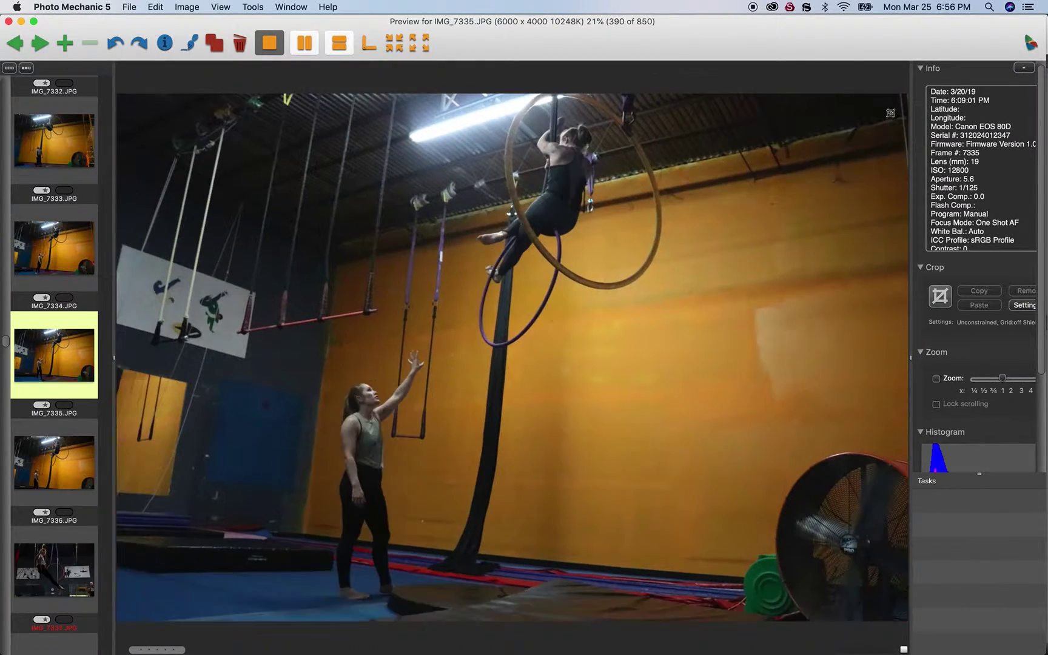
pyautogui.press('Right')
pyautogui.press('Right')
pyautogui.press('Right')
pyautogui.press('Right')
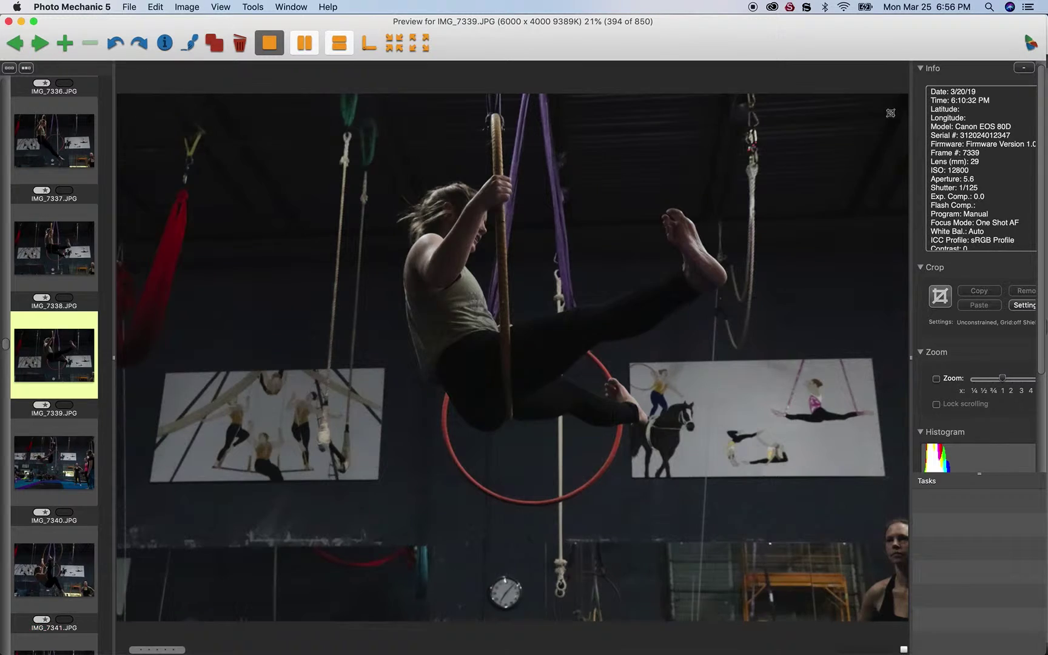
pyautogui.press('Right')
pyautogui.press('Right')
pyautogui.press('Right')
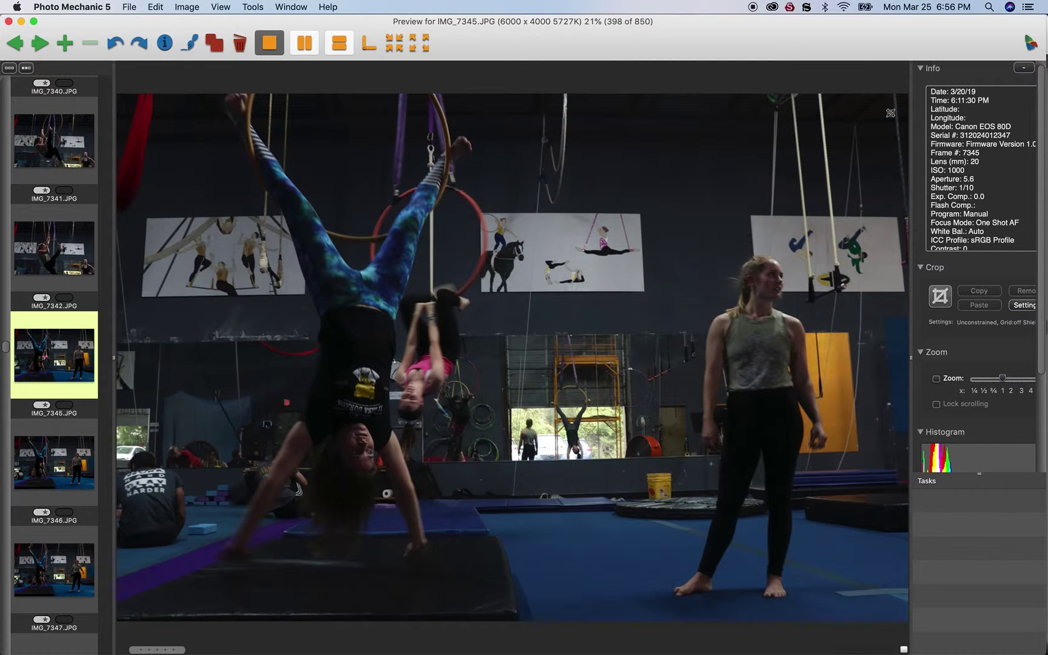
pyautogui.press('Right')
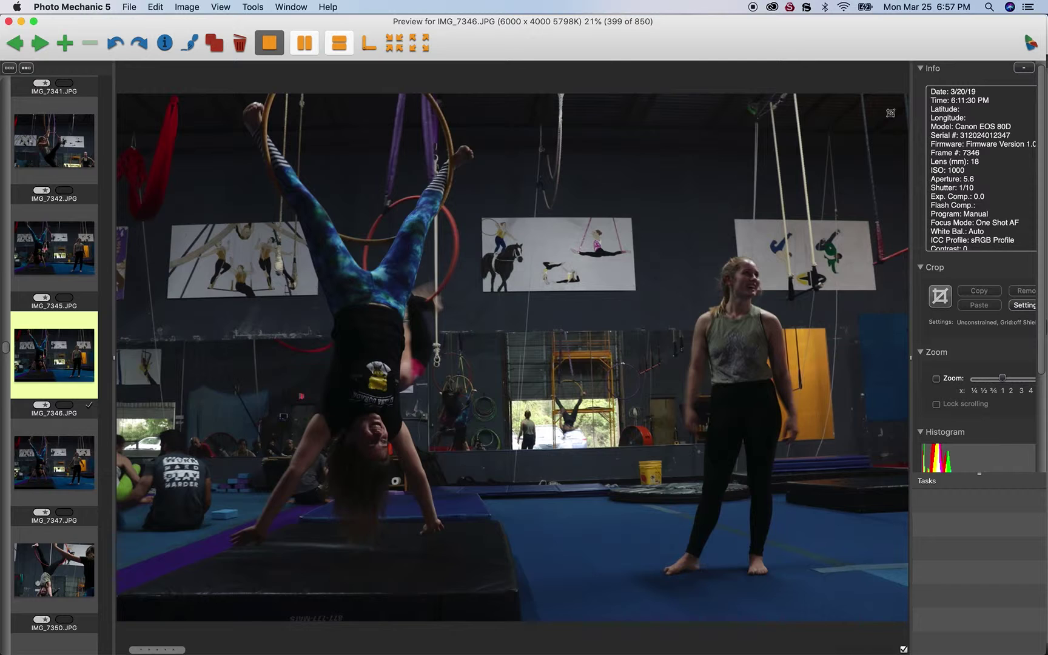
# - Continue past IMG_7350, settling briefly on IMG_7351, then advance through IMG_7360 to IMG_7366
pyautogui.press('Right')
pyautogui.press('Right')
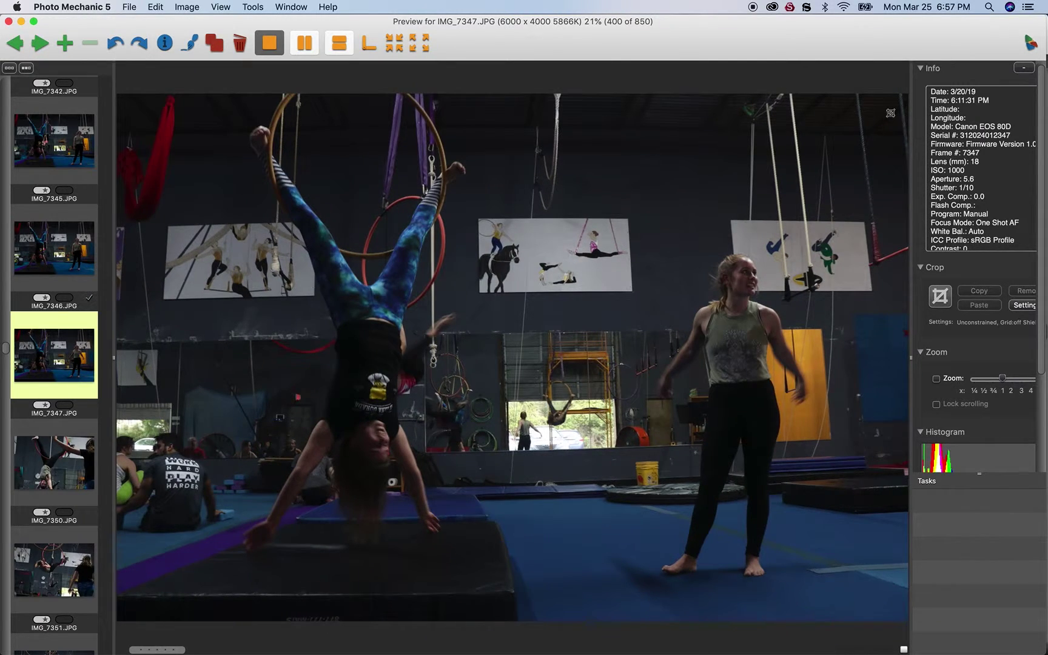
pyautogui.press('Right')
pyautogui.press('Right')
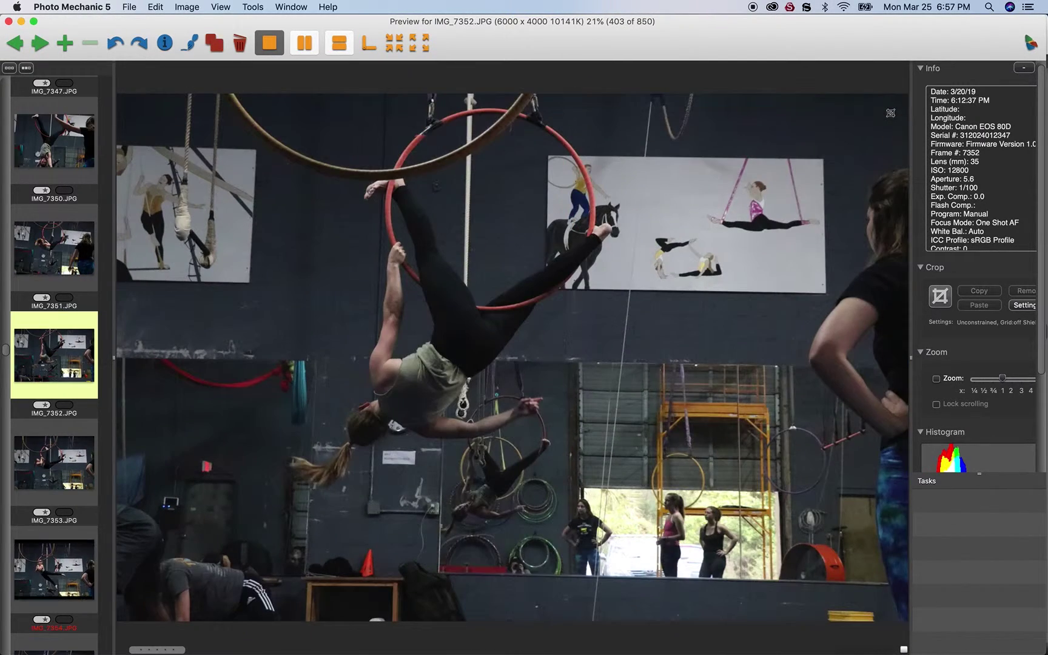
pyautogui.press('Left')
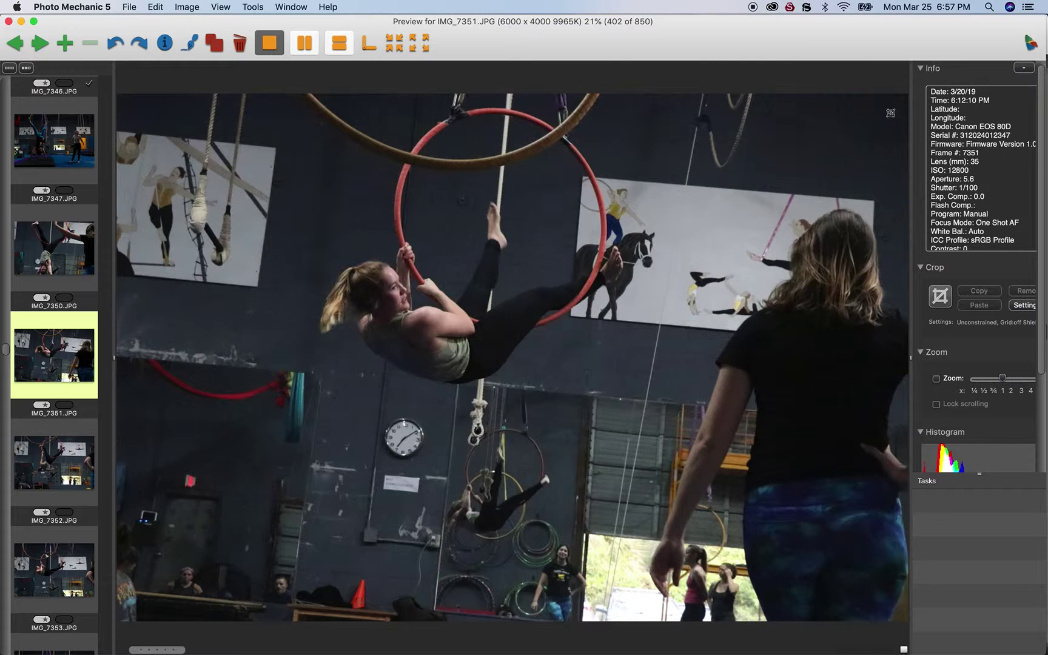
pyautogui.press('Right')
pyautogui.press('Right')
pyautogui.press('Right')
pyautogui.press('Right')
pyautogui.press('Right')
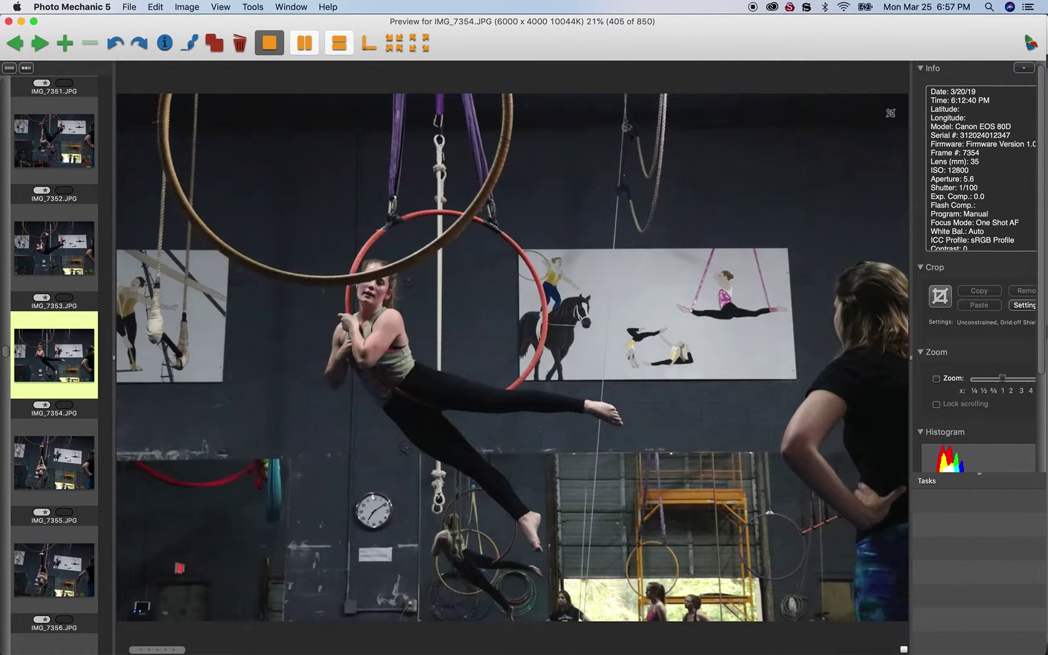
pyautogui.press('Right')
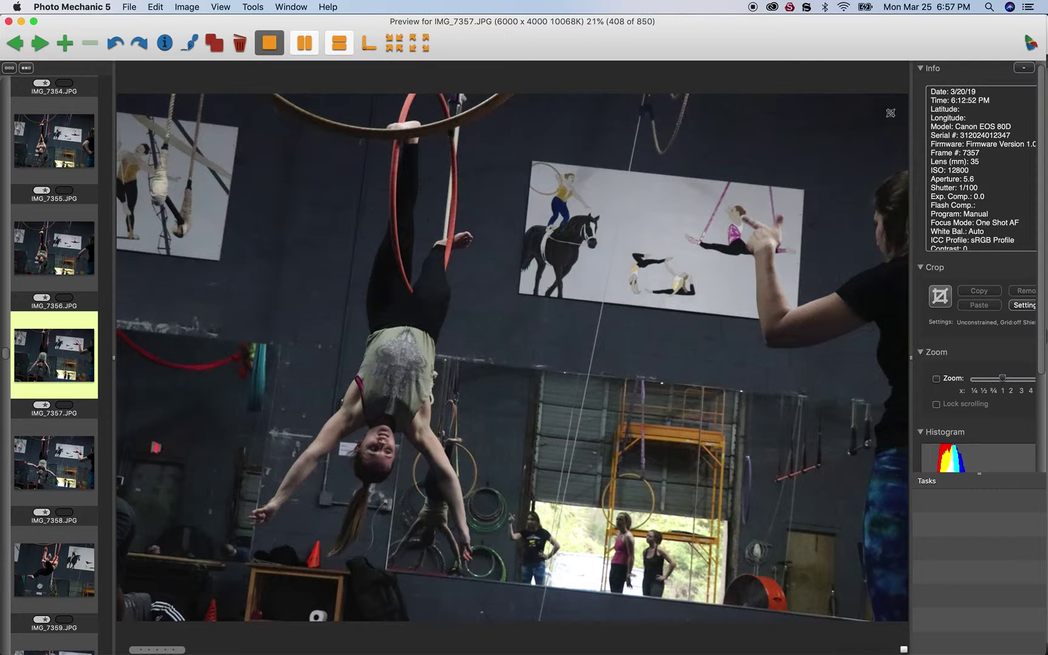
pyautogui.press('Right')
pyautogui.press('Right')
pyautogui.press('Right')
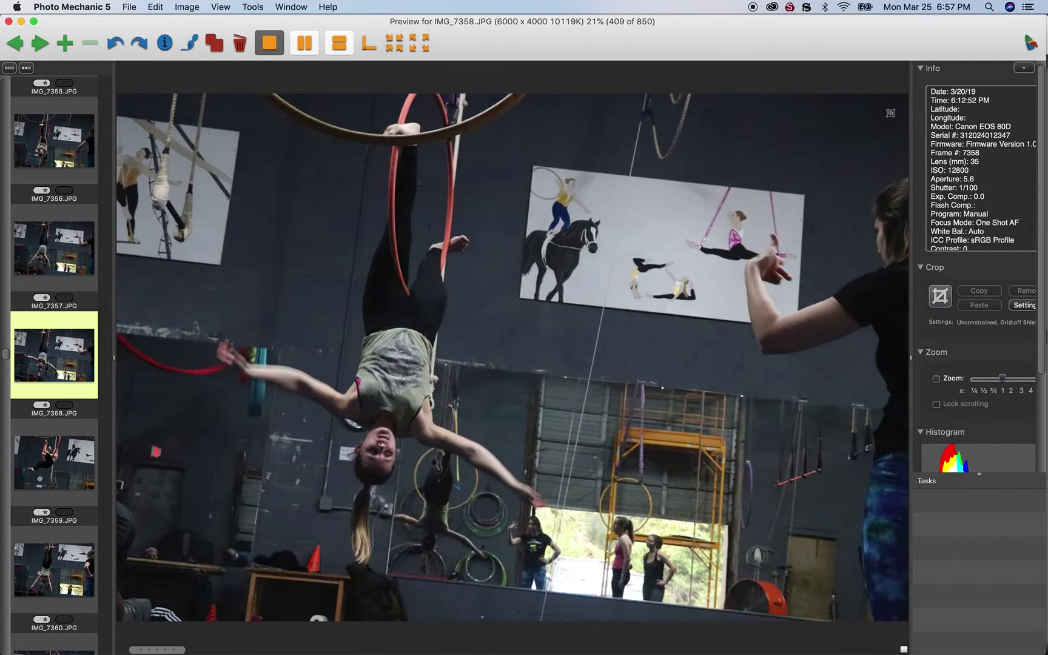
pyautogui.press('Right')
pyautogui.press('Right')
pyautogui.press('Right')
pyautogui.press('Right')
pyautogui.press('Right')
pyautogui.press('Right')
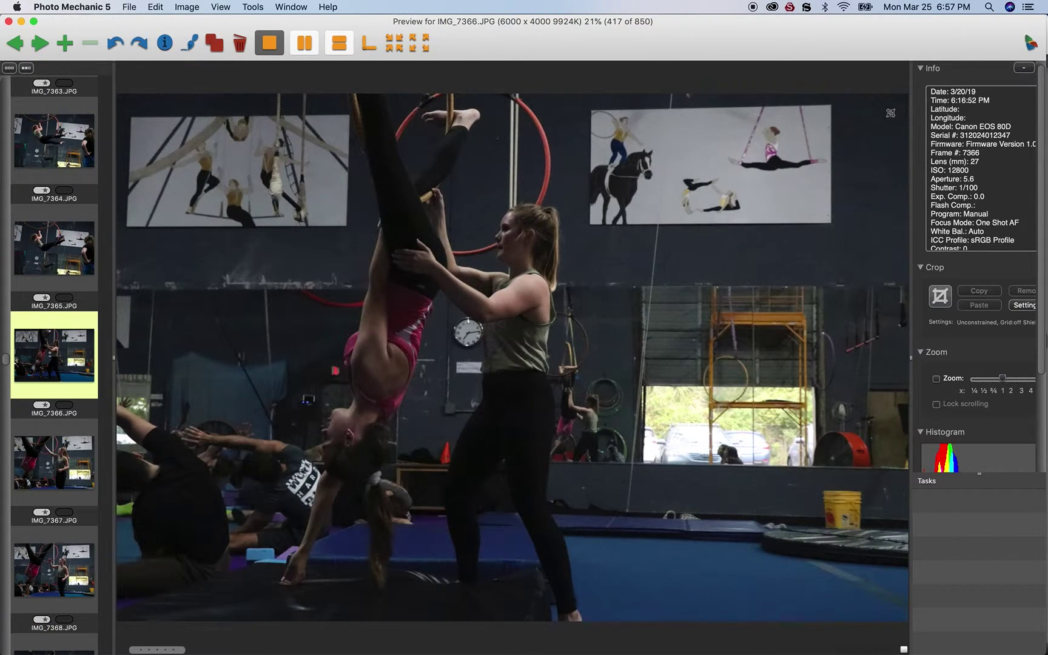
# - Advance from IMG_7369 through IMG_7390 and IMG_7407 to IMG_7409
pyautogui.press('Right')
pyautogui.press('Right')
pyautogui.press('Right')
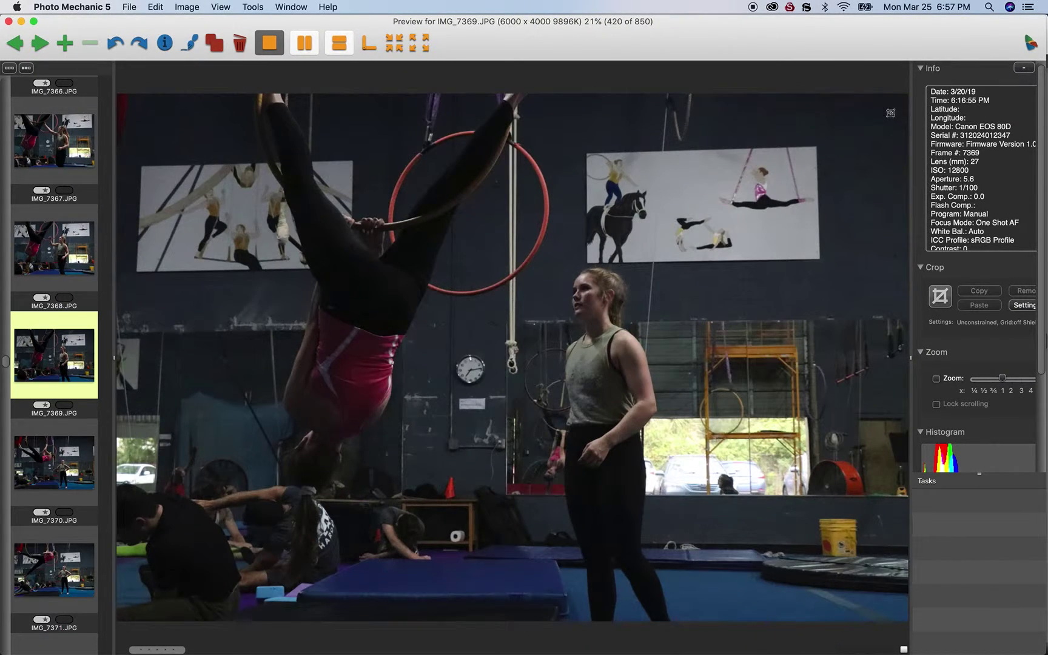
pyautogui.press('Right')
pyautogui.press('Right')
pyautogui.press('Right')
pyautogui.press('Right')
pyautogui.press('Right')
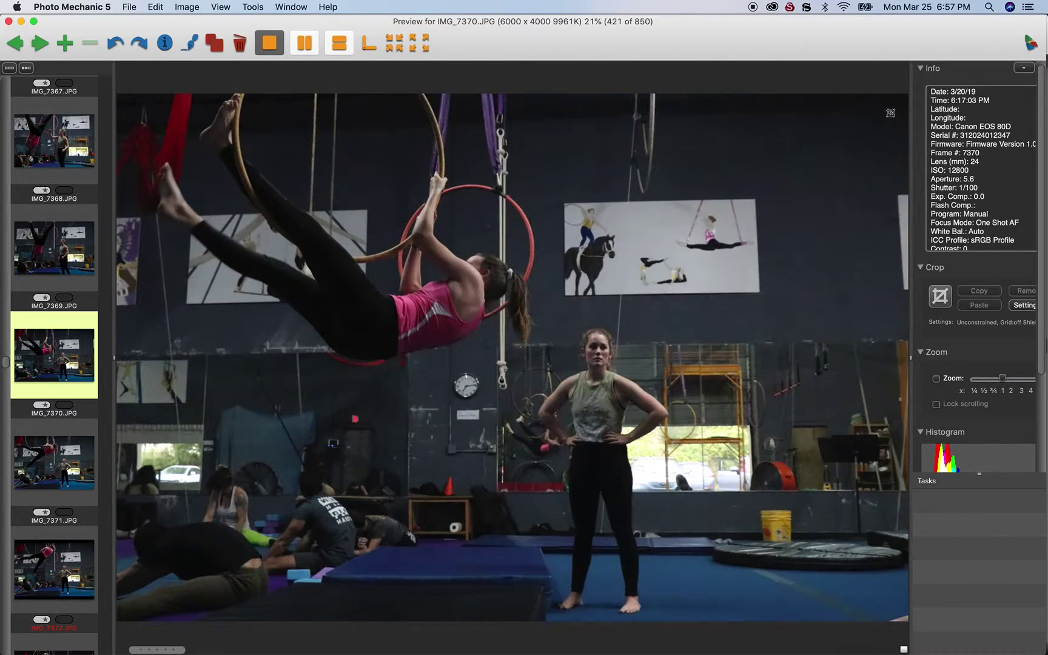
pyautogui.press('Right')
pyautogui.press('Right')
pyautogui.press('Right')
pyautogui.press('Right')
pyautogui.press('Right')
pyautogui.press('Right')
pyautogui.press('Right')
pyautogui.press('Right')
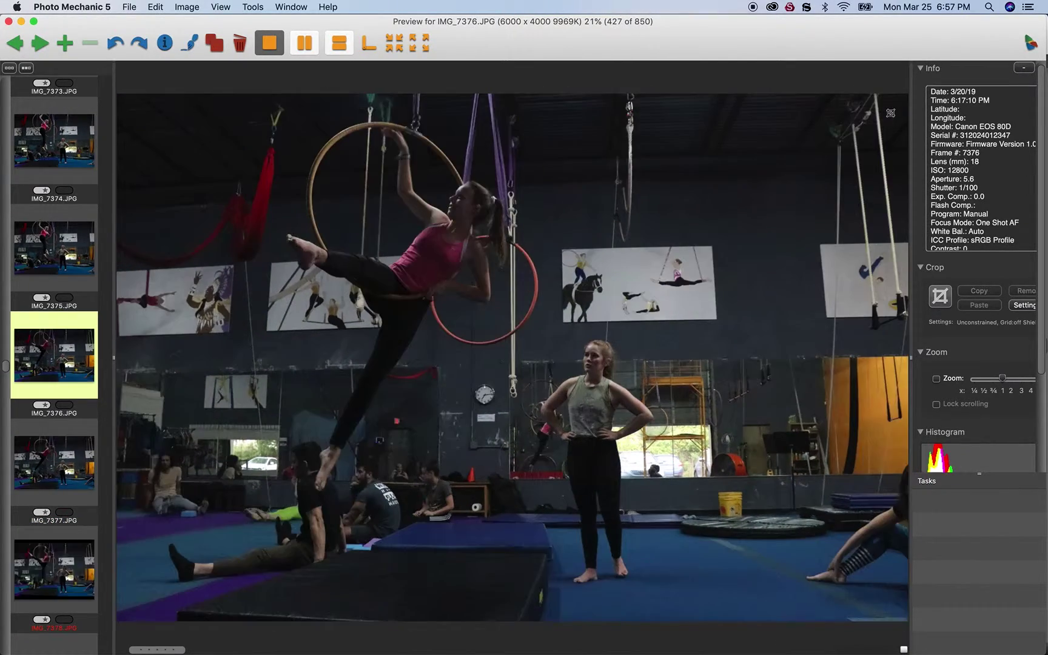
pyautogui.press('Right')
pyautogui.press('Right')
pyautogui.press('Right')
pyautogui.press('Right')
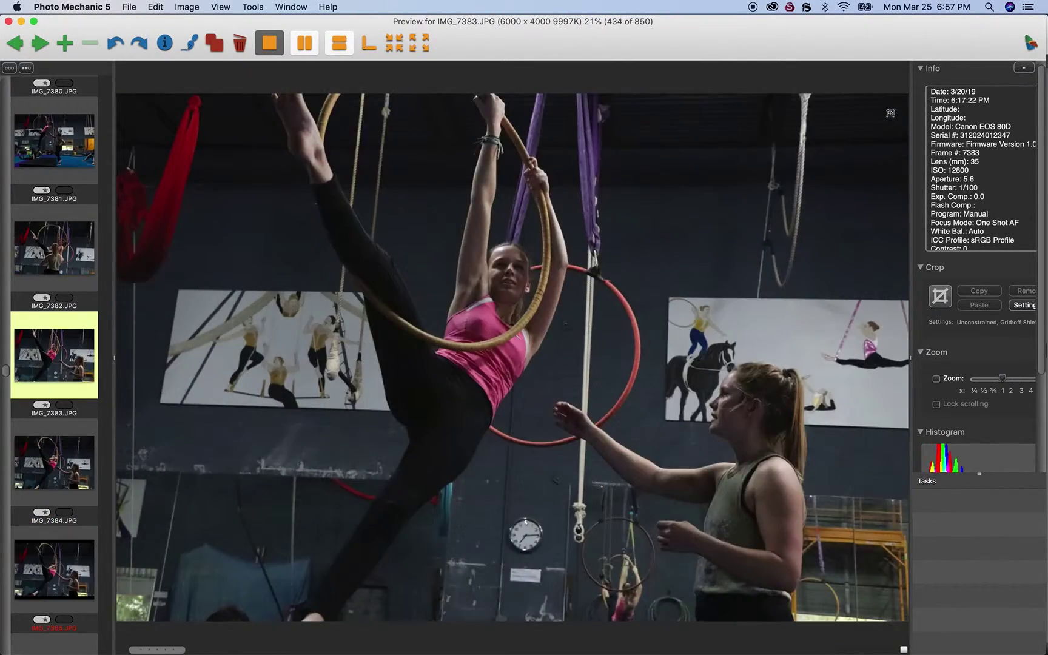
pyautogui.press('Right')
pyautogui.press('Right')
pyautogui.press('Right')
pyautogui.press('Right')
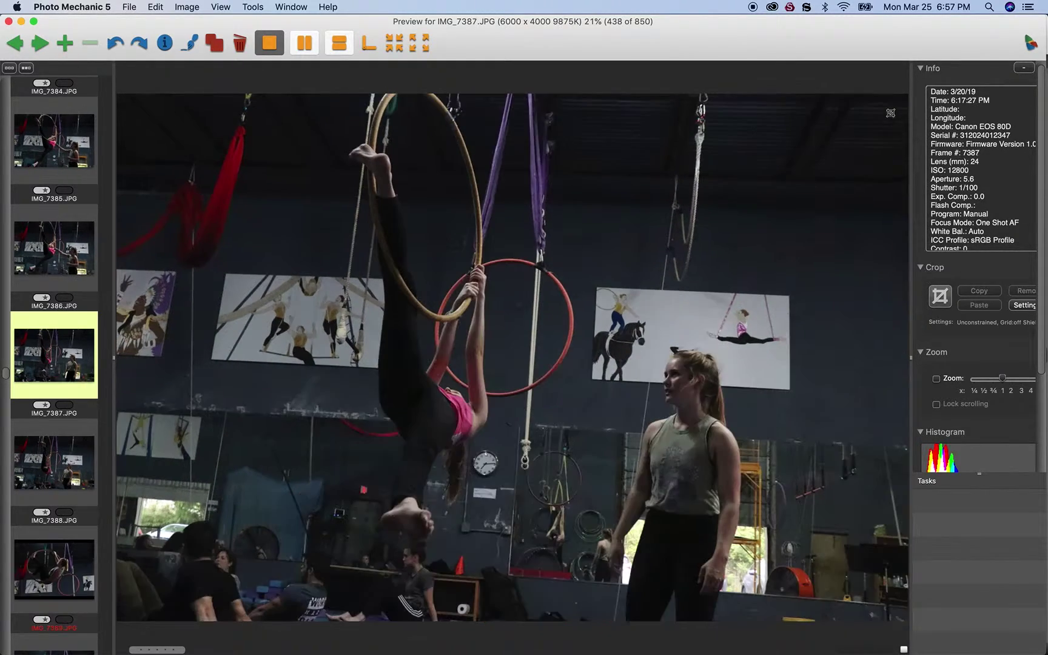
pyautogui.press('Right')
pyautogui.press('Right')
pyautogui.press('Right')
pyautogui.press('Right')
pyautogui.press('Right')
pyautogui.press('Right')
pyautogui.press('Right')
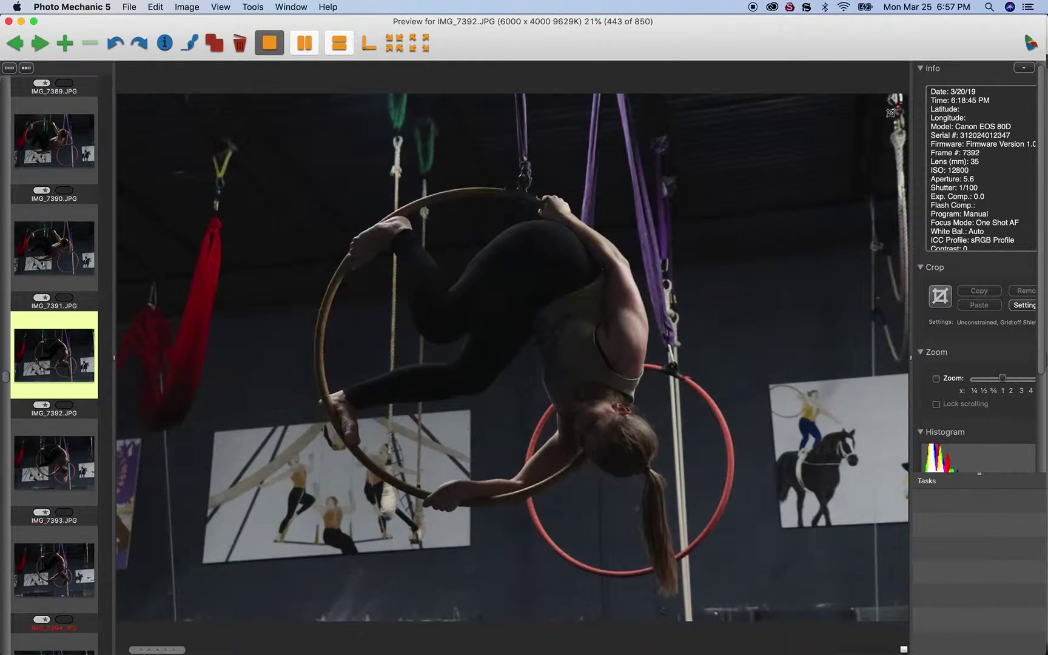
pyautogui.press('Right')
pyautogui.press('Right')
pyautogui.press('Right')
pyautogui.press('Right')
pyautogui.press('Right')
pyautogui.press('Right')
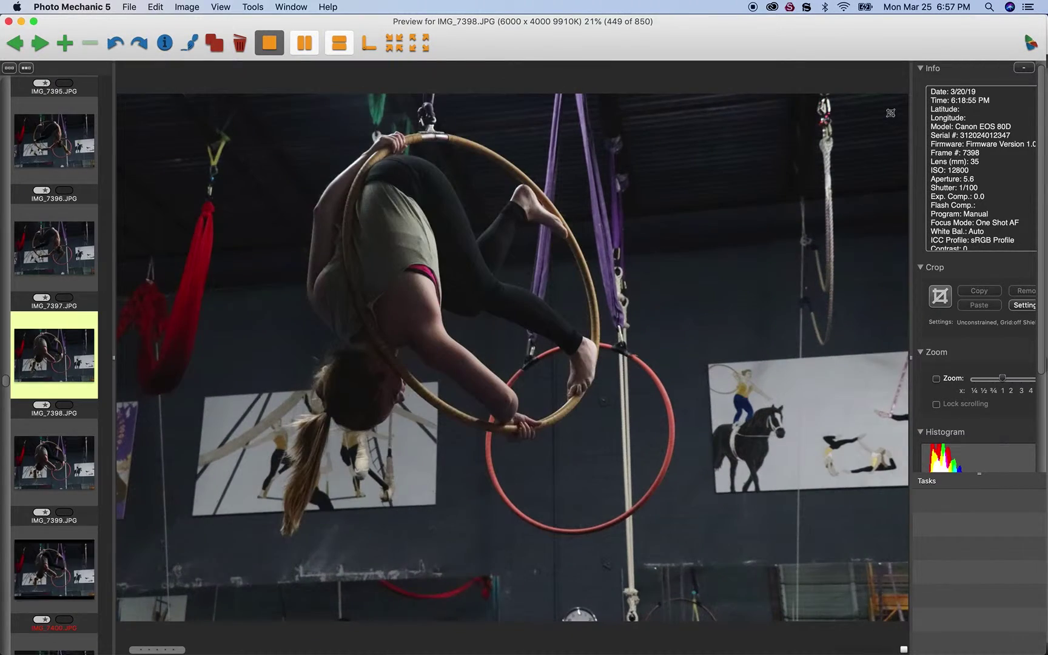
pyautogui.press('Right')
pyautogui.press('Right')
pyautogui.press('Right')
pyautogui.press('Right')
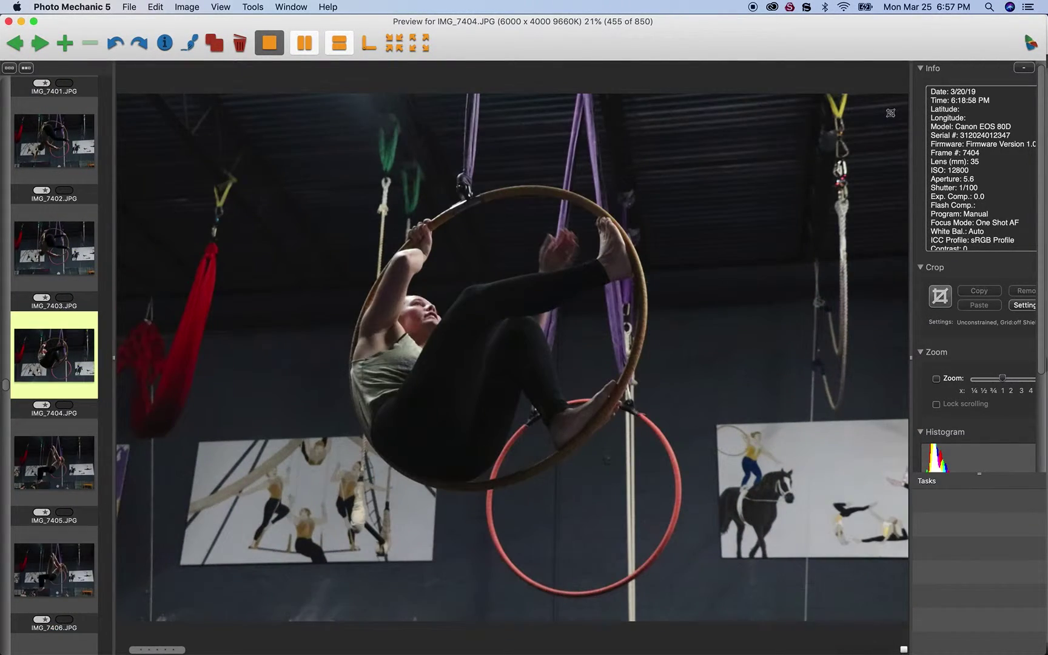
pyautogui.press('Right')
pyautogui.press('Right')
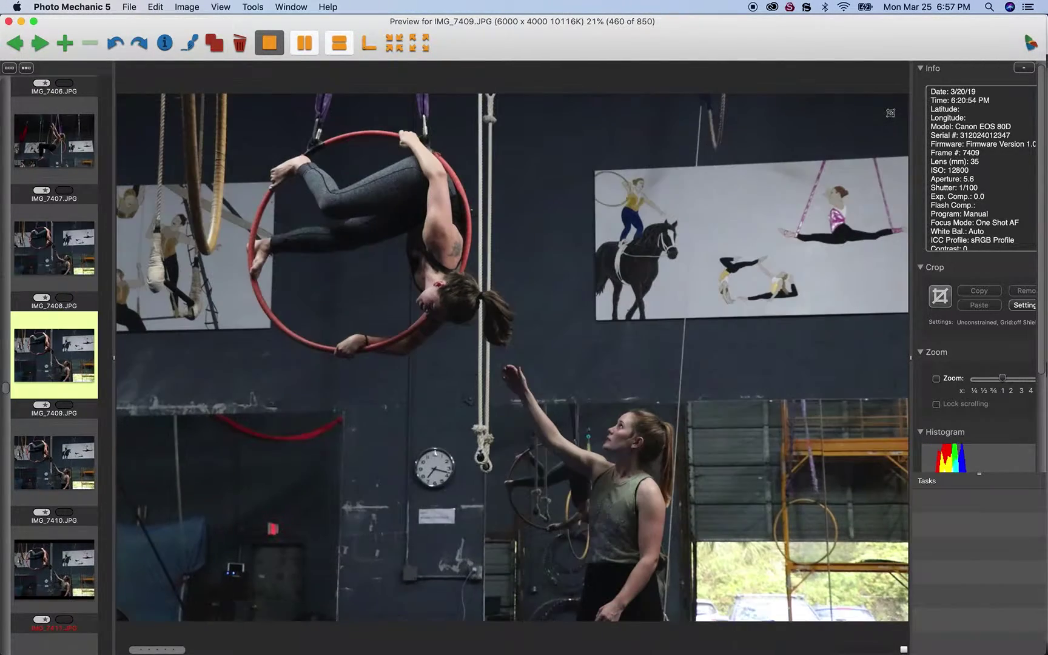
# - Revisit IMG_7414, then advance through IMG_7420 and IMG_7428 to IMG_7437
pyautogui.press('Right')
pyautogui.press('Right')
pyautogui.press('Right')
pyautogui.press('Right')
pyautogui.press('Right')
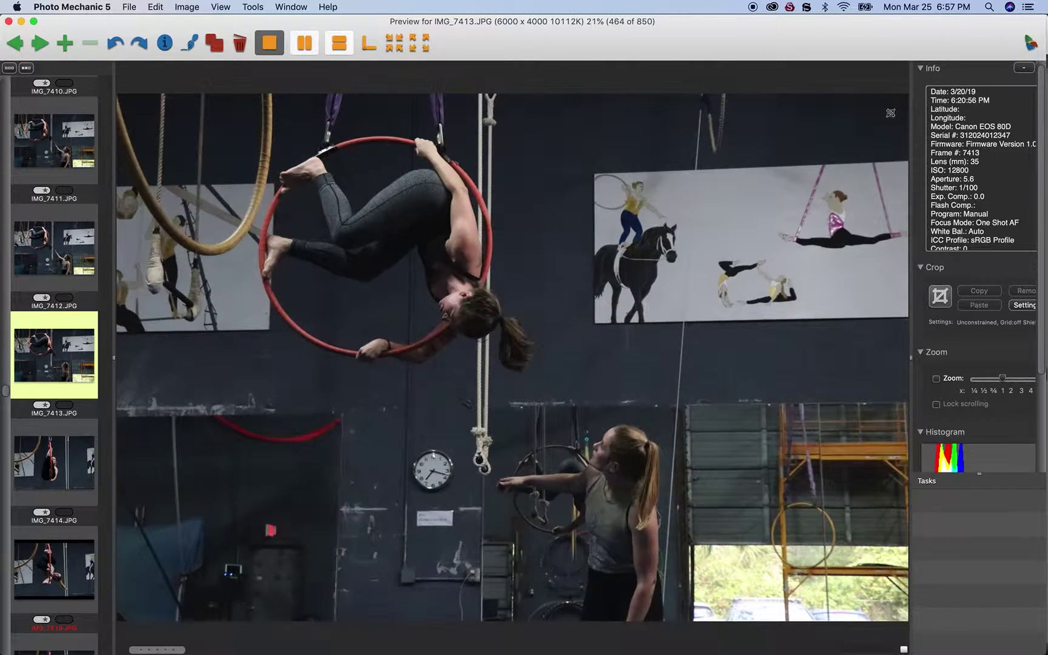
pyautogui.press('Right')
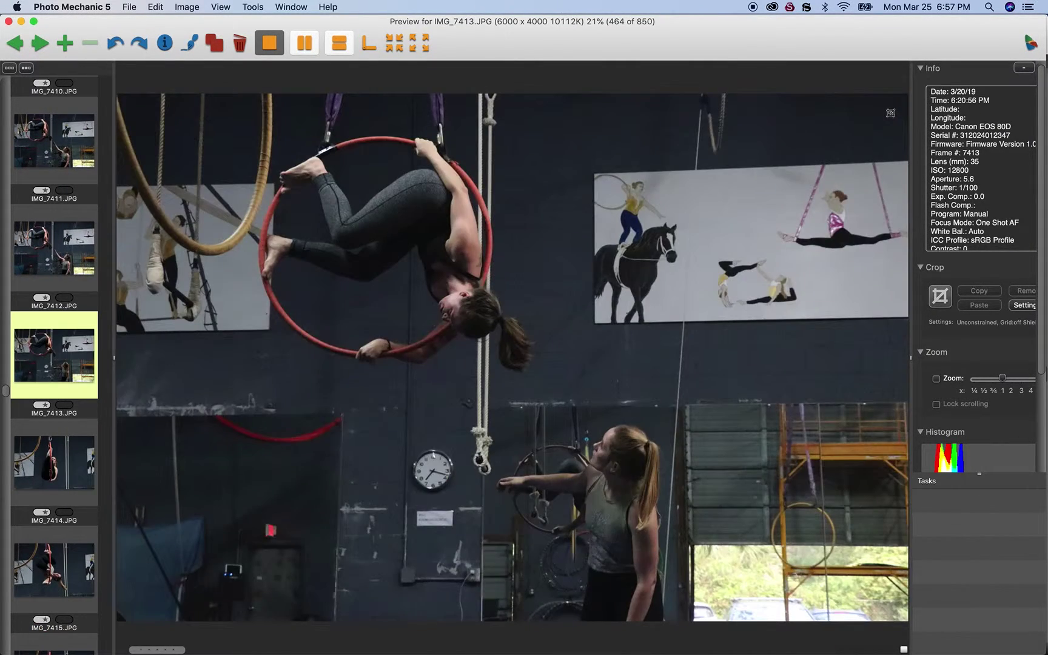
pyautogui.press('Left')
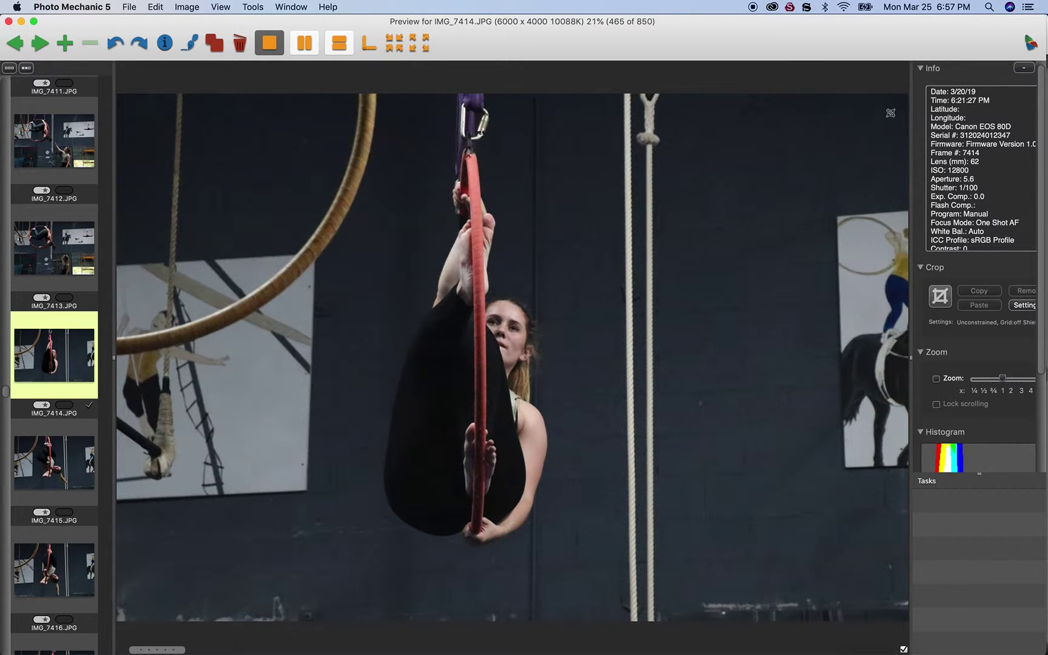
pyautogui.press('Right')
pyautogui.press('Right')
pyautogui.press('Right')
pyautogui.press('Right')
pyautogui.press('Right')
pyautogui.press('Right')
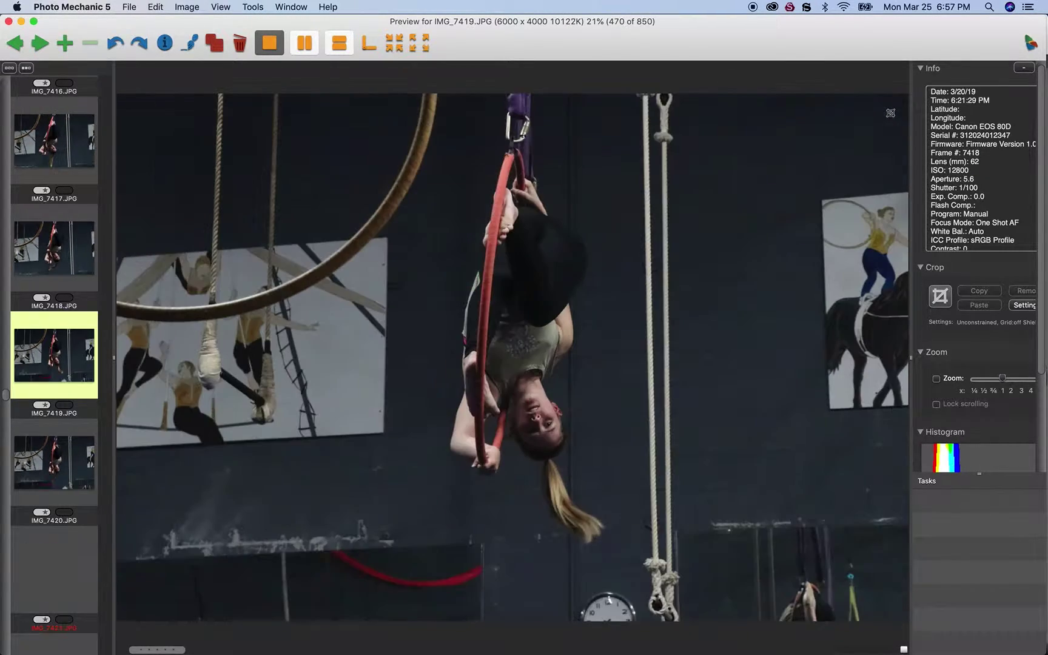
pyautogui.press('Right')
pyautogui.press('Right')
pyautogui.press('Right')
pyautogui.press('Right')
pyautogui.press('Right')
pyautogui.press('Right')
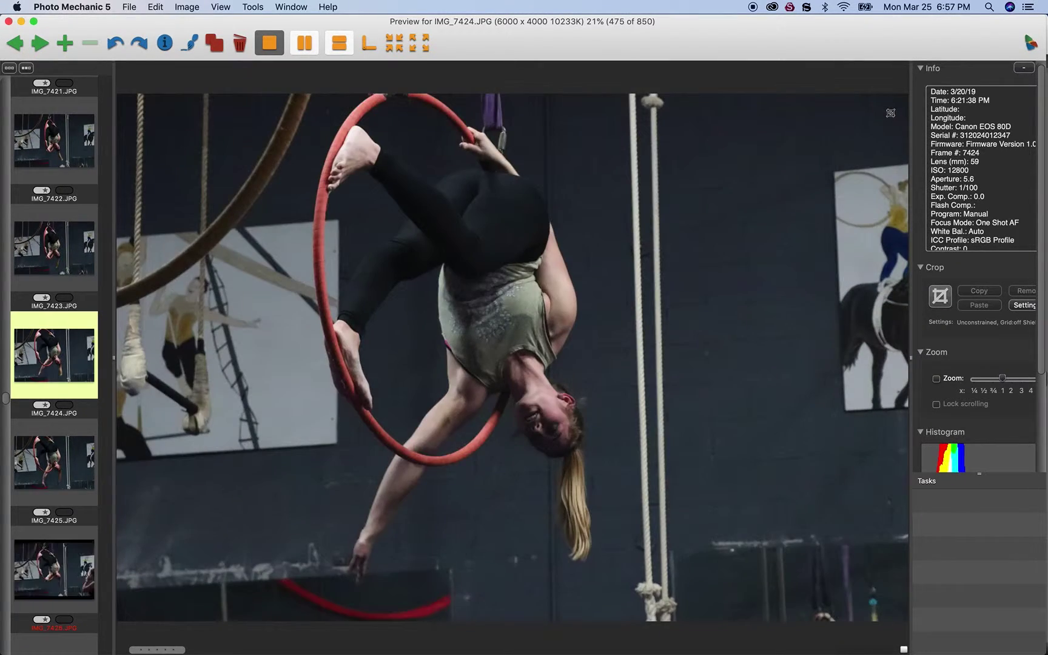
pyautogui.press('Right')
pyautogui.press('Right')
pyautogui.press('Right')
pyautogui.press('Right')
pyautogui.press('Right')
pyautogui.press('Right')
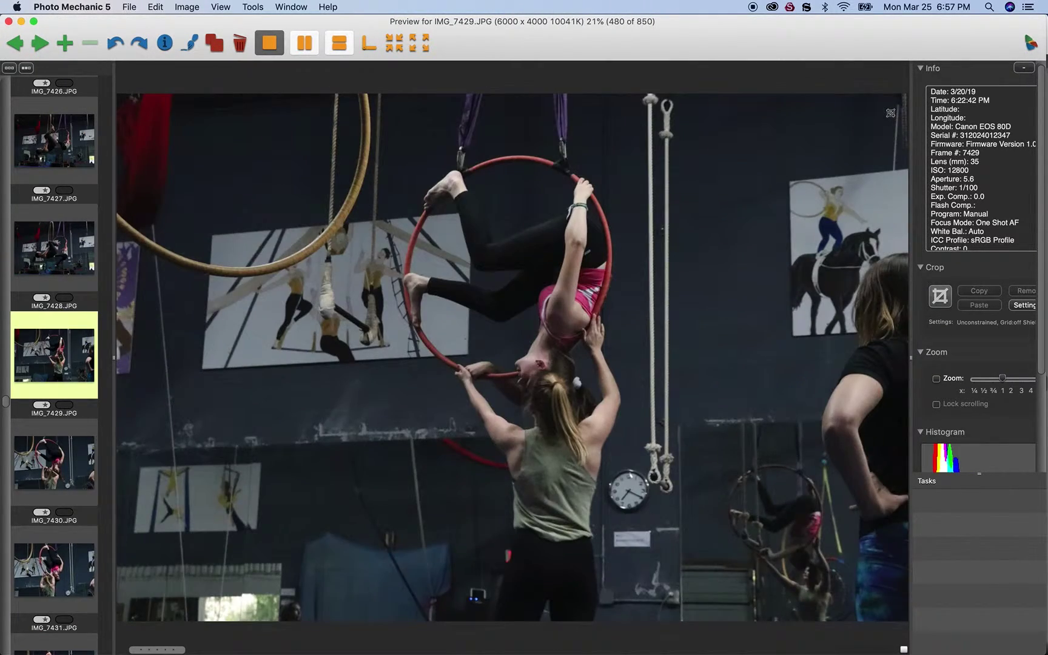
pyautogui.press('Right')
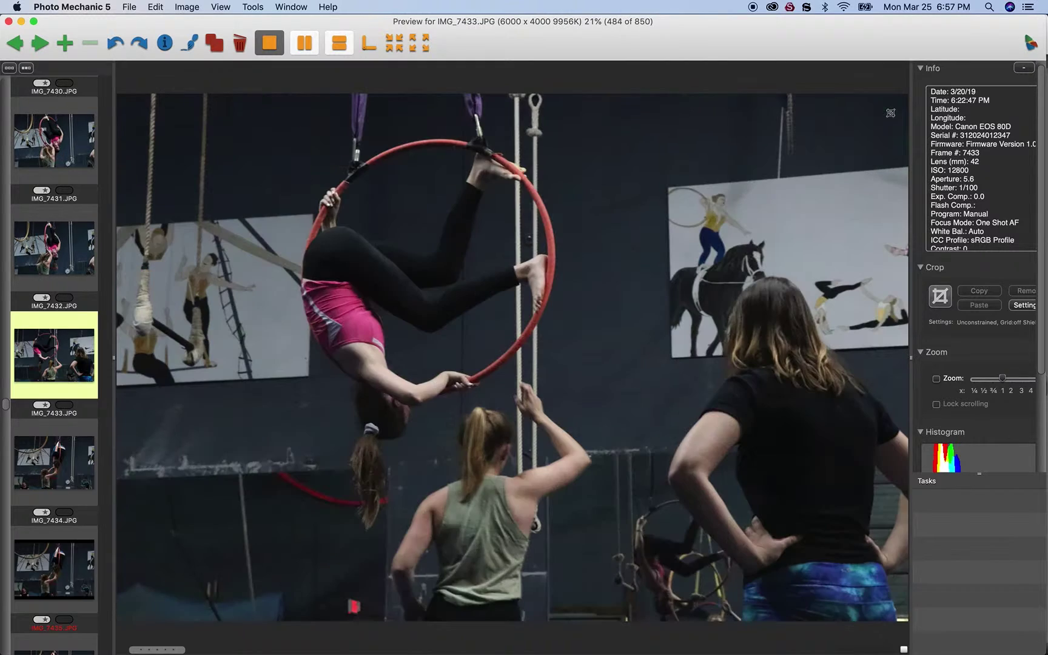
pyautogui.press('Right')
pyautogui.press('Right')
pyautogui.press('Right')
pyautogui.press('Right')
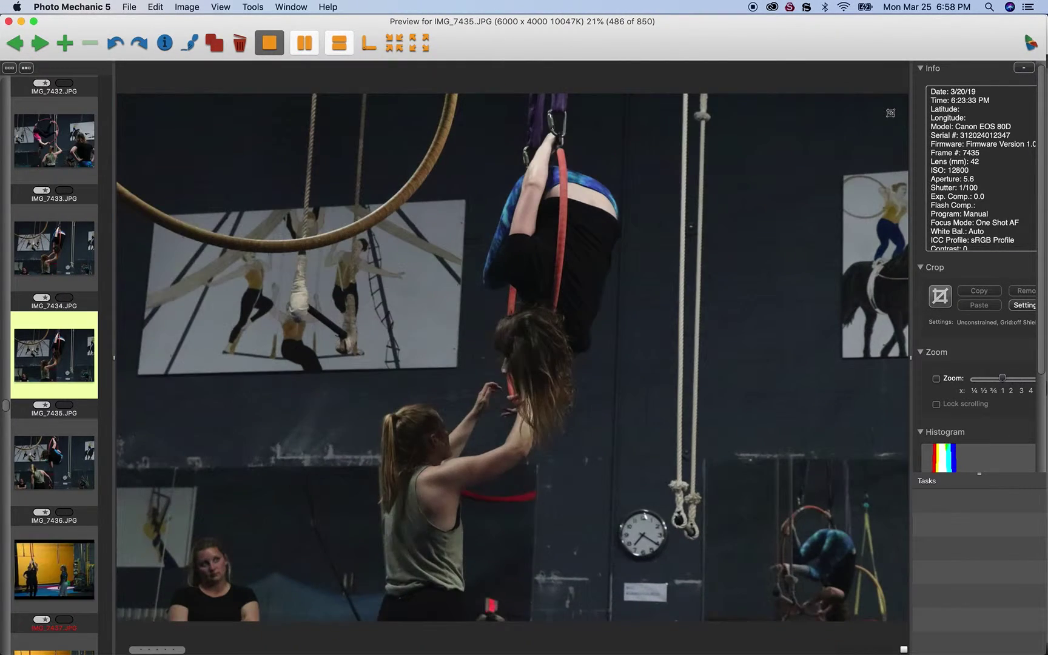
# - Advance into the orange-wall gym photos, reaching IMG_7453 with quick glances back
pyautogui.press('Right')
pyautogui.press('Right')
pyautogui.press('Right')
pyautogui.press('Right')
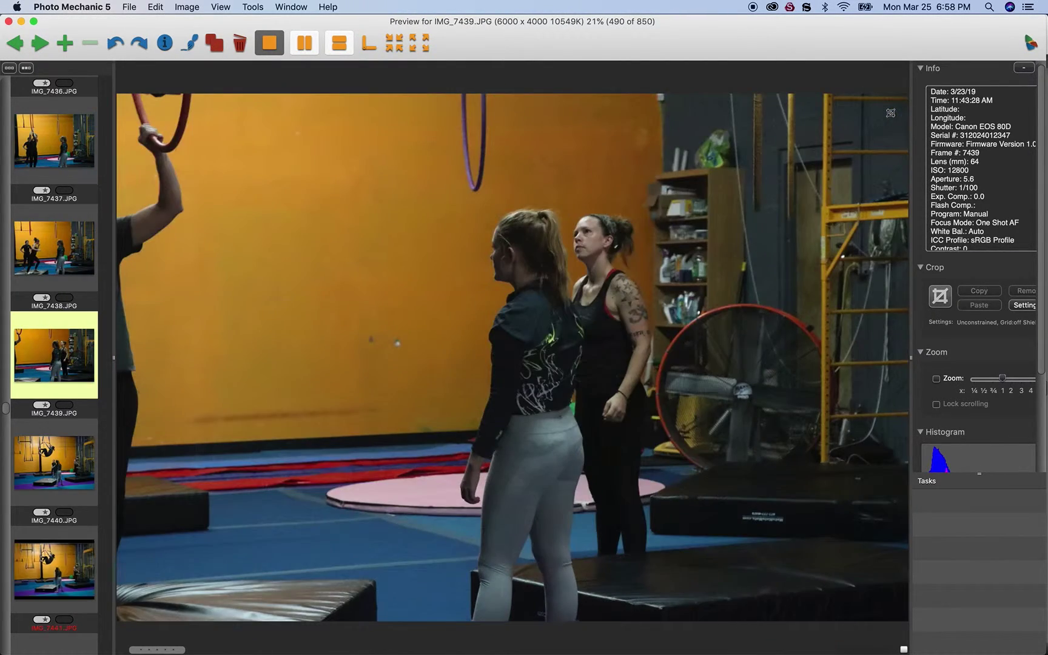
pyautogui.press('Right')
pyautogui.press('Left')
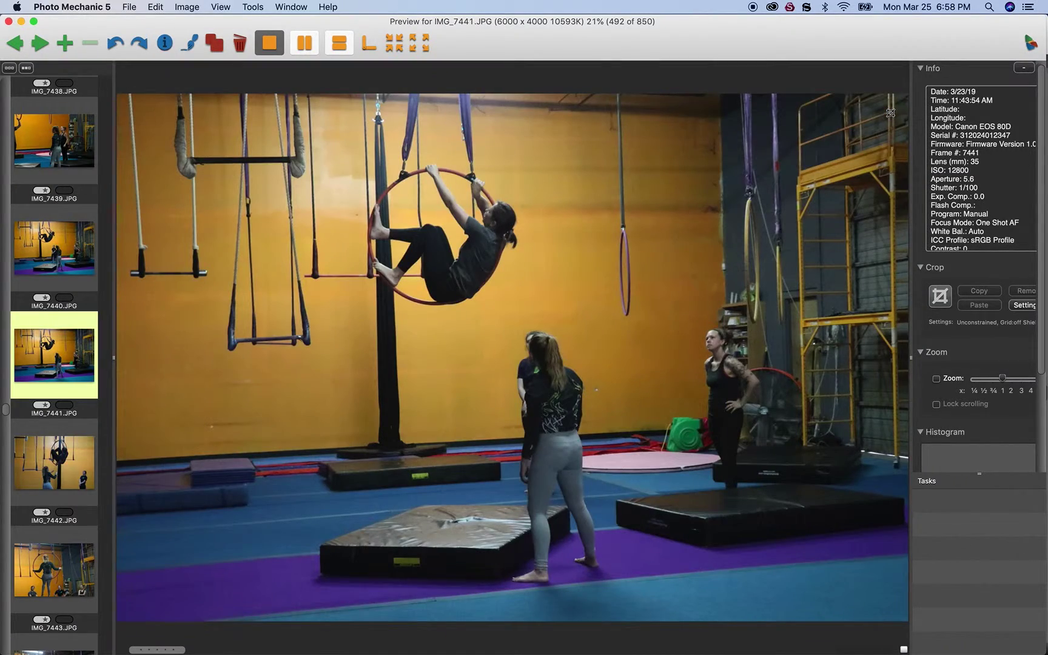
pyautogui.press('Right')
pyautogui.press('Right')
pyautogui.press('Right')
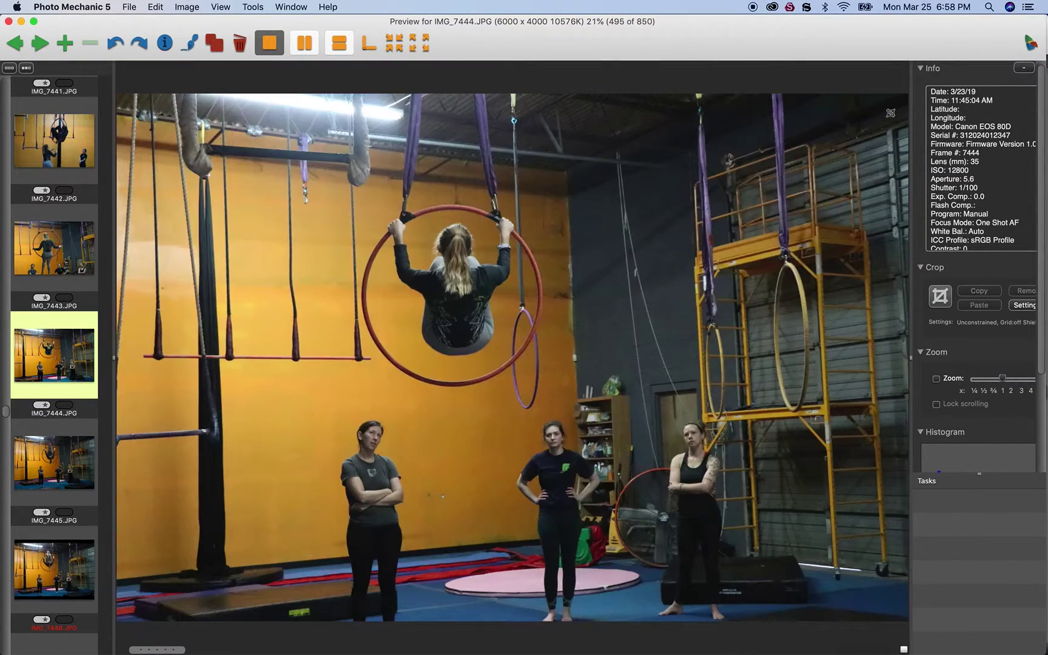
pyautogui.press('Right')
pyautogui.press('Right')
pyautogui.press('Right')
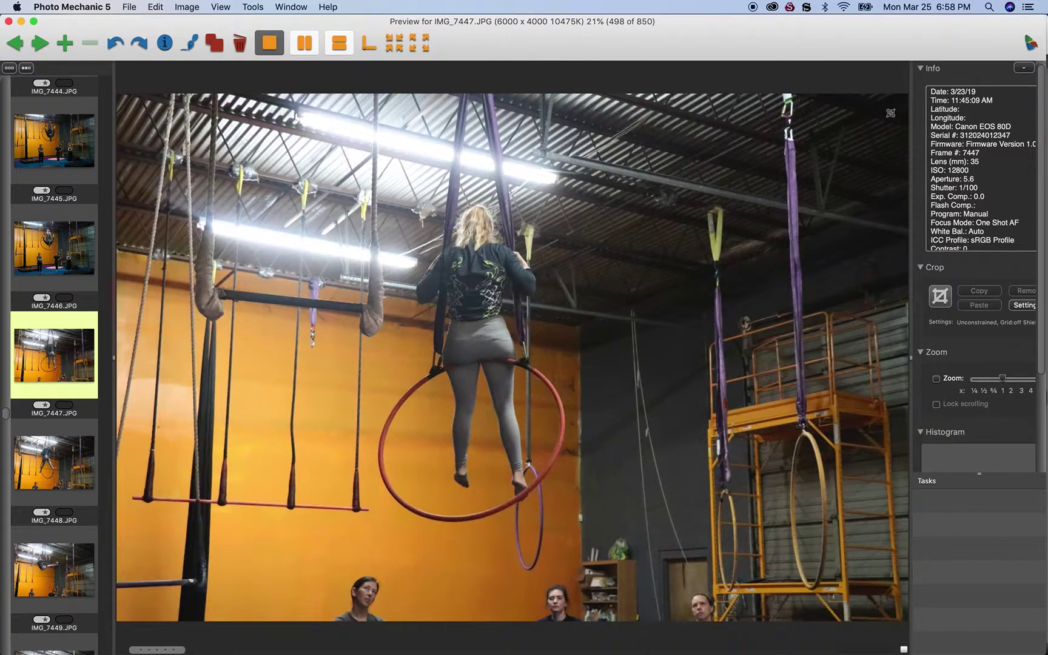
pyautogui.press('Right')
pyautogui.press('Right')
pyautogui.press('Right')
pyautogui.press('Right')
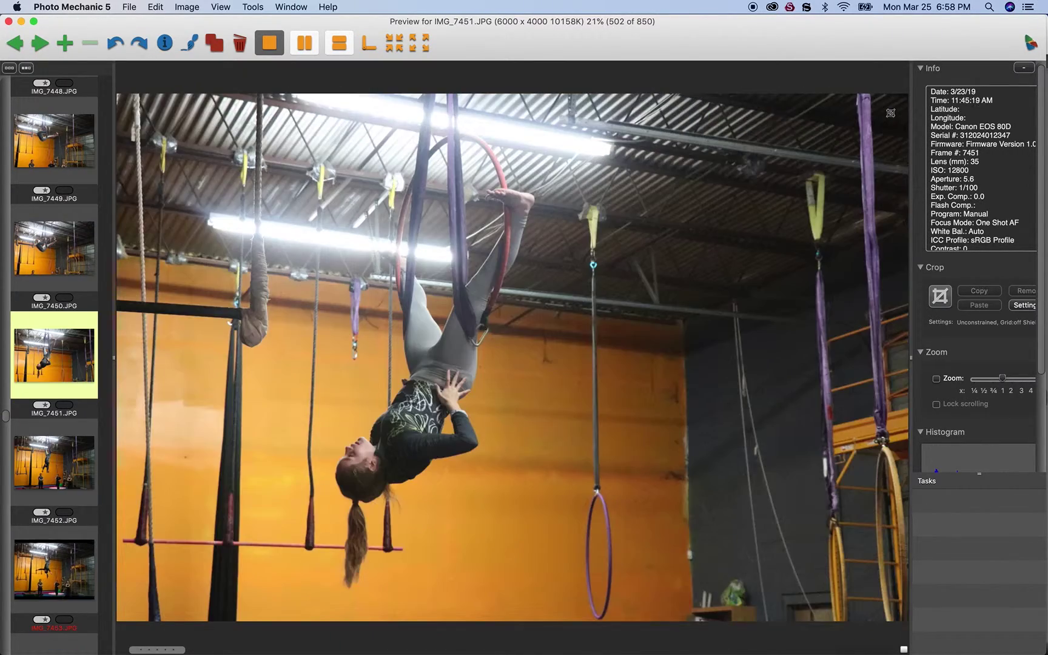
pyautogui.press('Right')
pyautogui.press('Right')
pyautogui.press('Left')
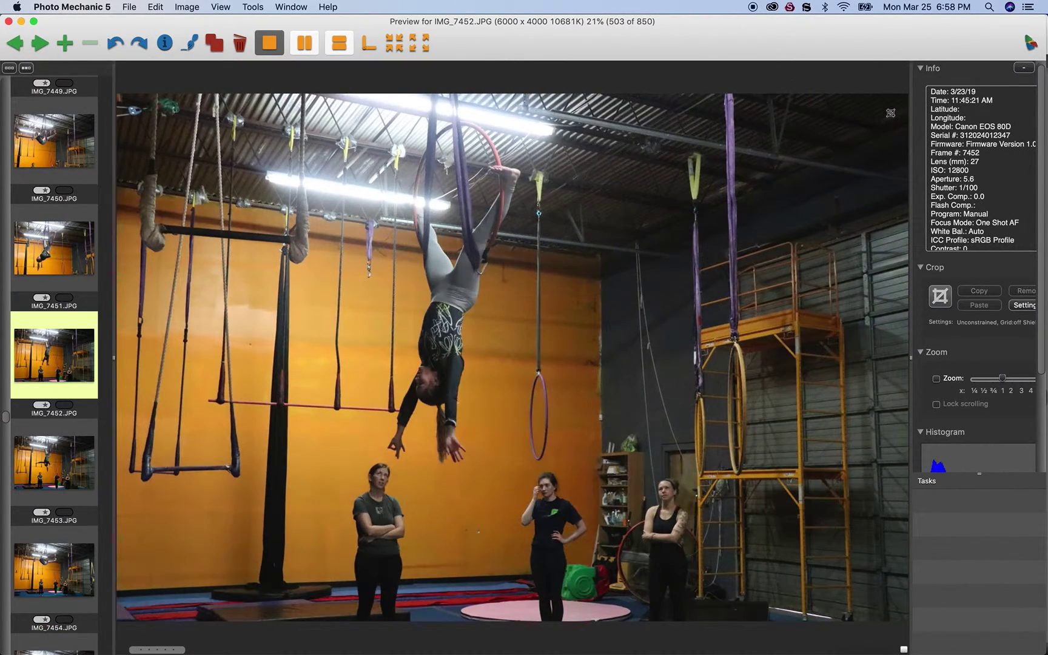
# - Advance from IMG_7457 through IMG_7475 and IMG_7482 to IMG_7494
pyautogui.press('Right')
pyautogui.press('Right')
pyautogui.press('Right')
pyautogui.press('Right')
pyautogui.press('Right')
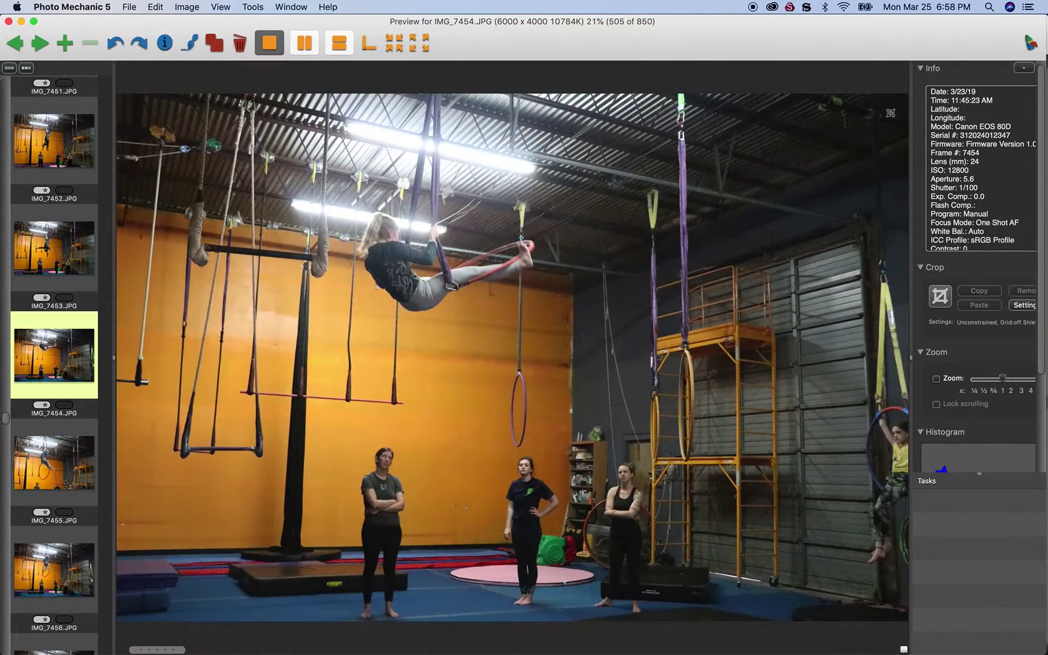
pyautogui.press('Right')
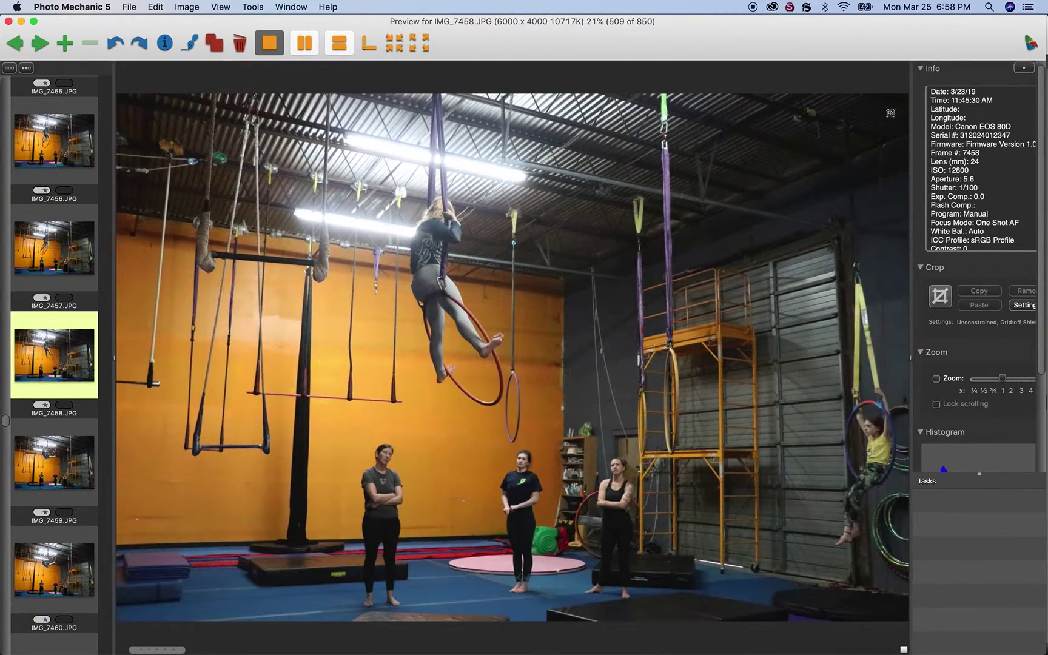
pyautogui.press('Right')
pyautogui.press('Right')
pyautogui.press('Right')
pyautogui.press('Right')
pyautogui.press('Right')
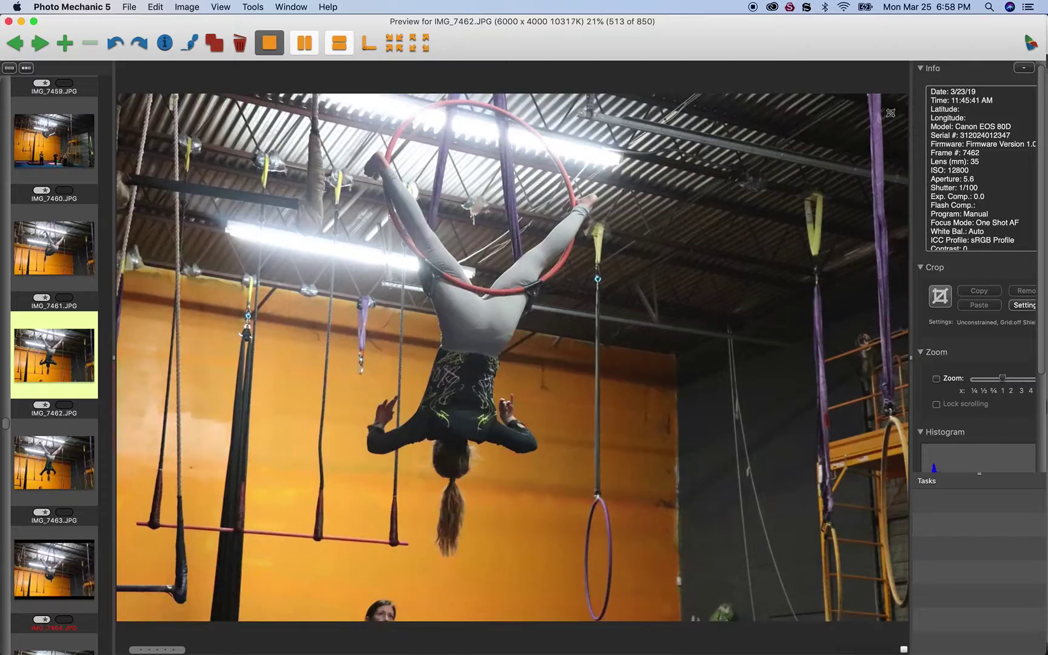
pyautogui.press('Right')
pyautogui.press('Right')
pyautogui.press('Right')
pyautogui.press('Right')
pyautogui.press('Right')
pyautogui.press('Right')
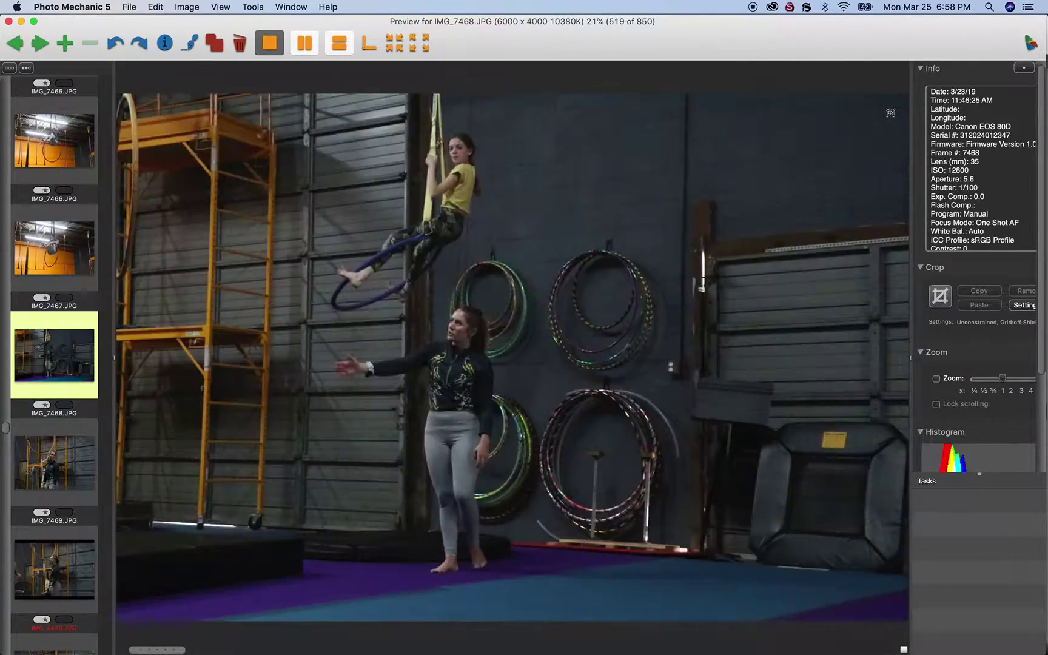
pyautogui.press('Right')
pyautogui.press('Right')
pyautogui.press('Right')
pyautogui.press('Right')
pyautogui.press('Right')
pyautogui.press('Right')
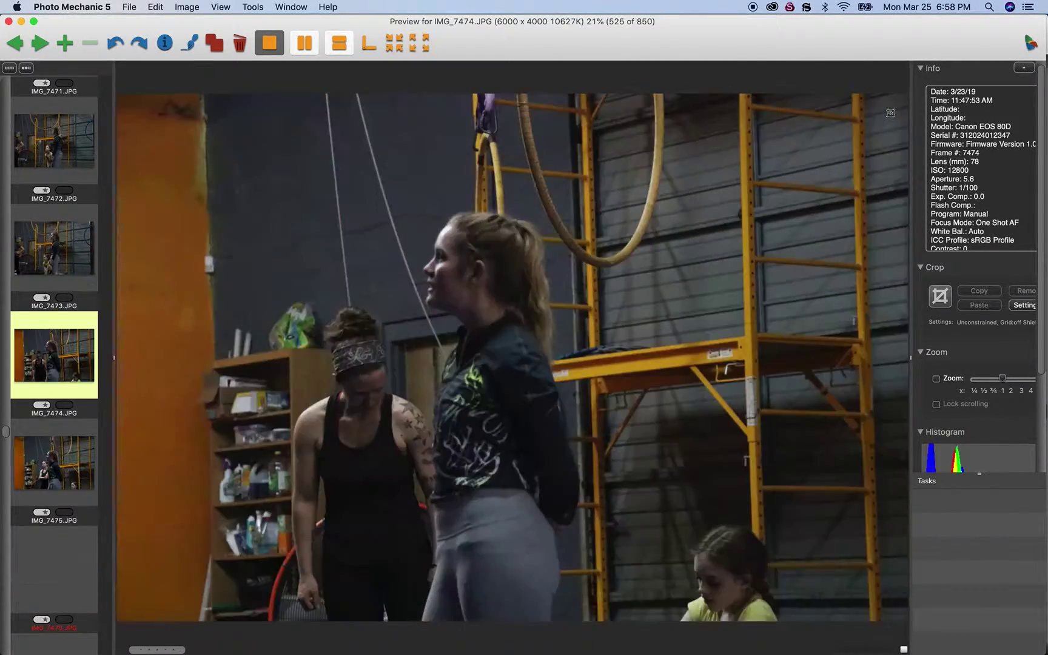
pyautogui.press('Right')
pyautogui.press('Right')
pyautogui.press('Right')
pyautogui.press('Right')
pyautogui.press('Right')
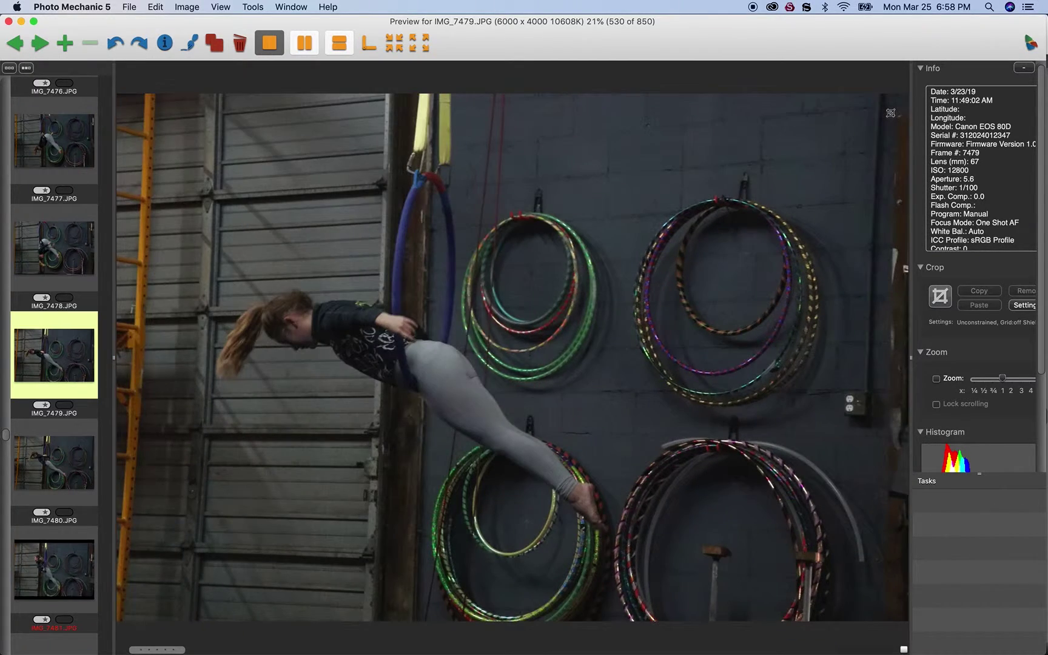
pyautogui.press('Left')
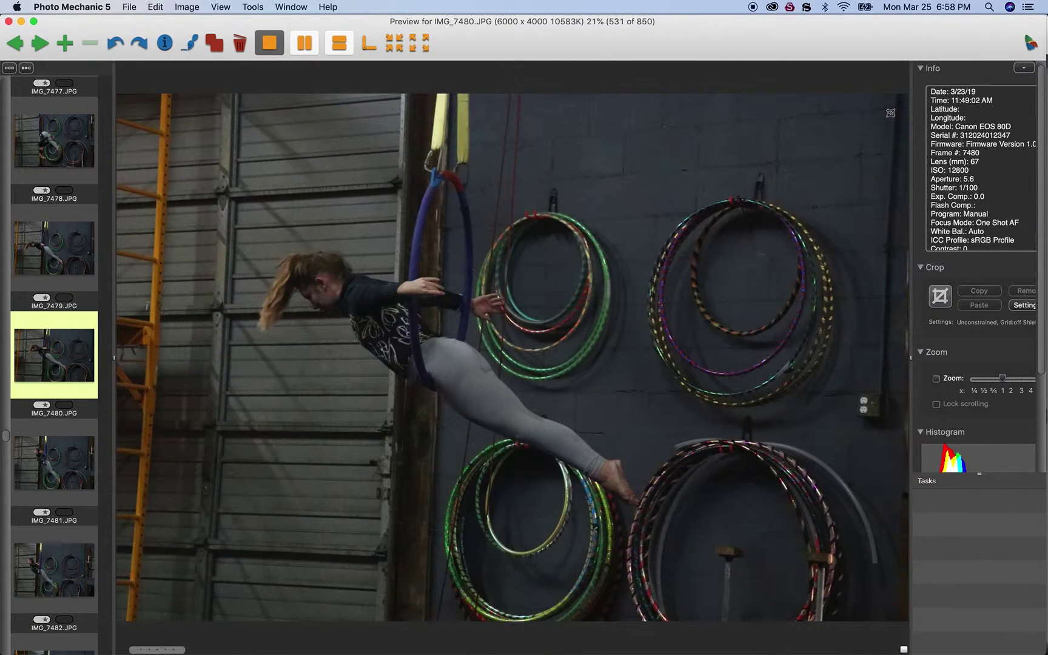
pyautogui.press('Right')
pyautogui.press('Right')
pyautogui.press('Right')
pyautogui.press('Right')
pyautogui.press('Right')
pyautogui.press('Right')
pyautogui.press('Right')
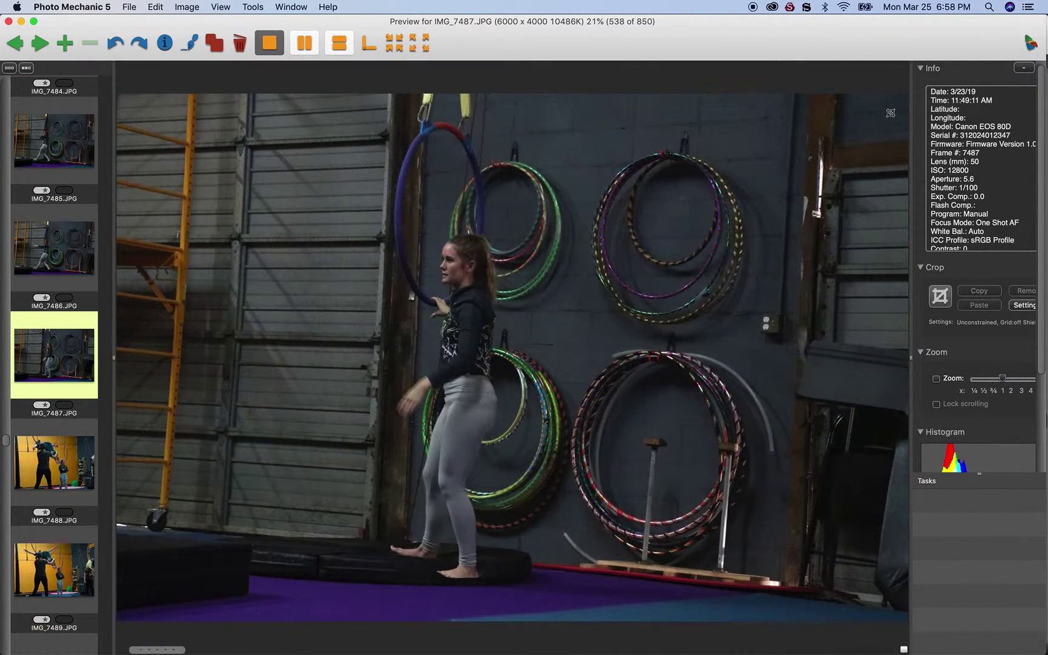
pyautogui.press('Right')
pyautogui.press('Right')
pyautogui.press('Right')
pyautogui.press('Right')
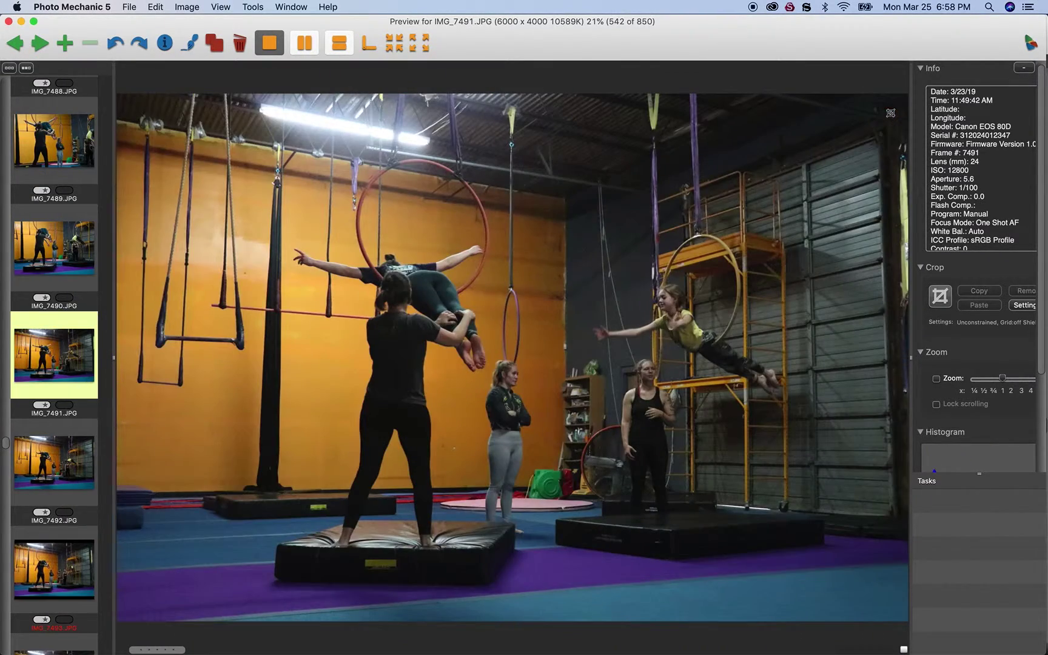
pyautogui.press('Right')
pyautogui.press('Right')
pyautogui.press('Right')
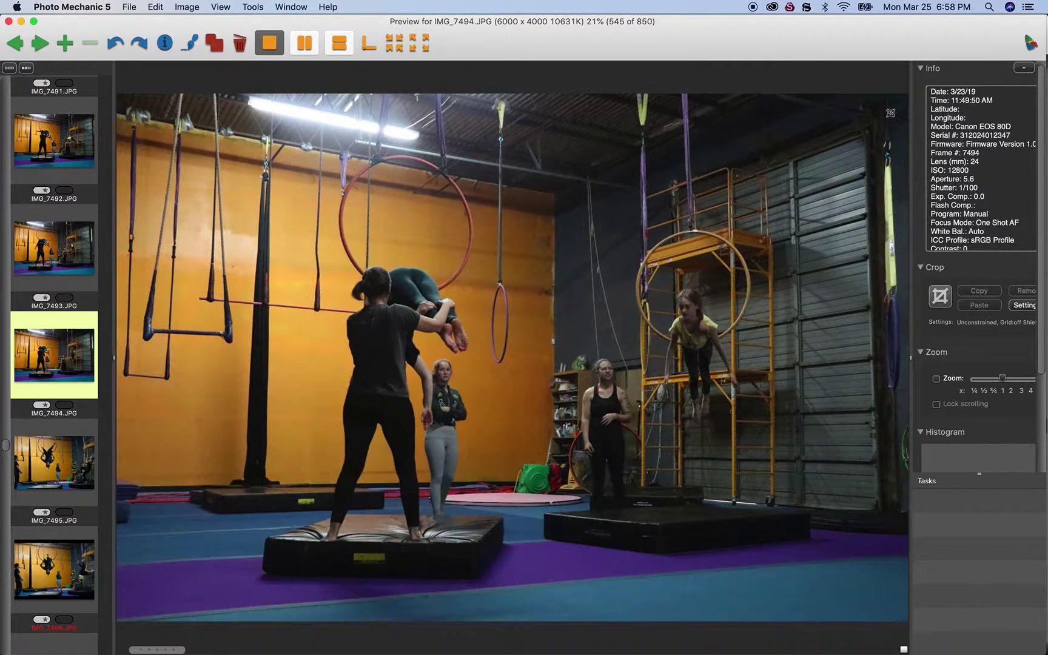
# - Glance ahead and back, then step photo by photo onward from IMG_7495
pyautogui.press('Right')
pyautogui.press('Left')
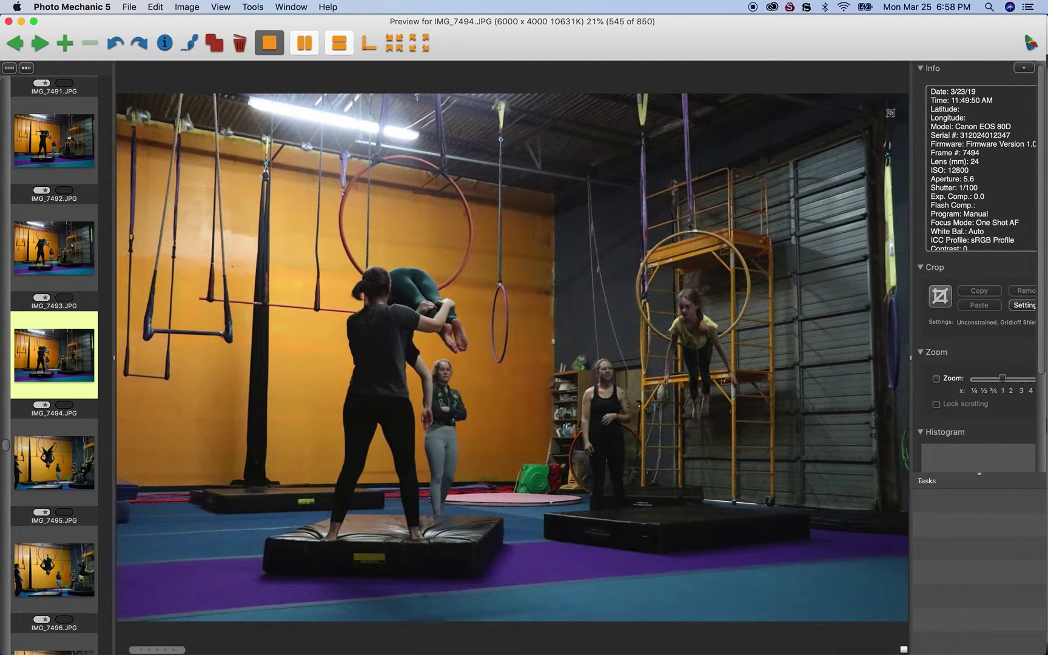
pyautogui.press('Right')
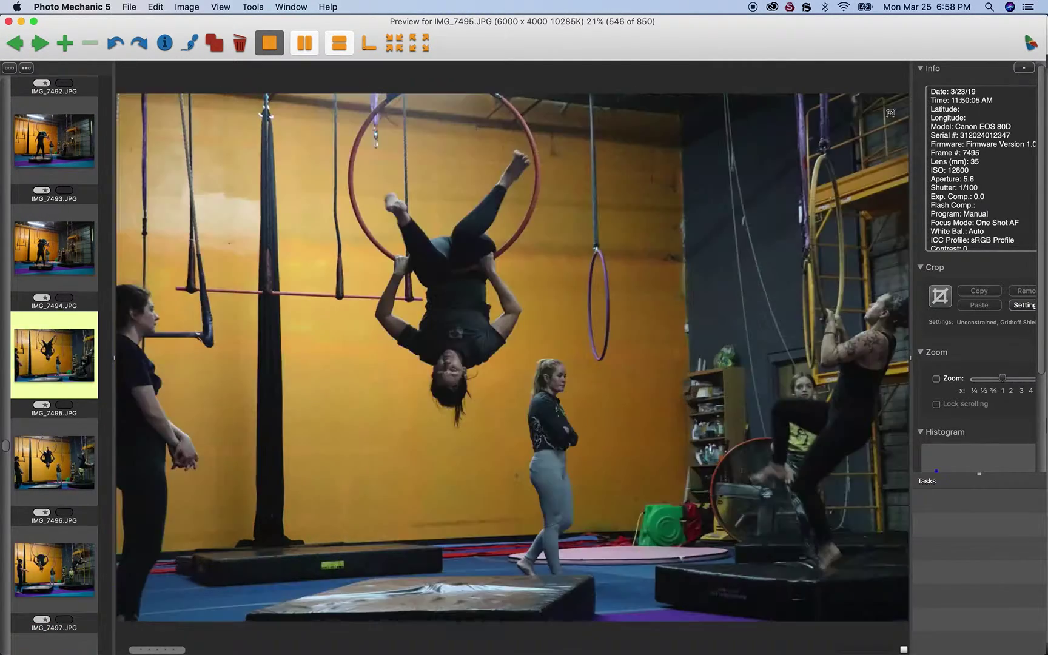
pyautogui.press('Right')
pyautogui.press('Right')
pyautogui.press('Right')
pyautogui.press('Right')
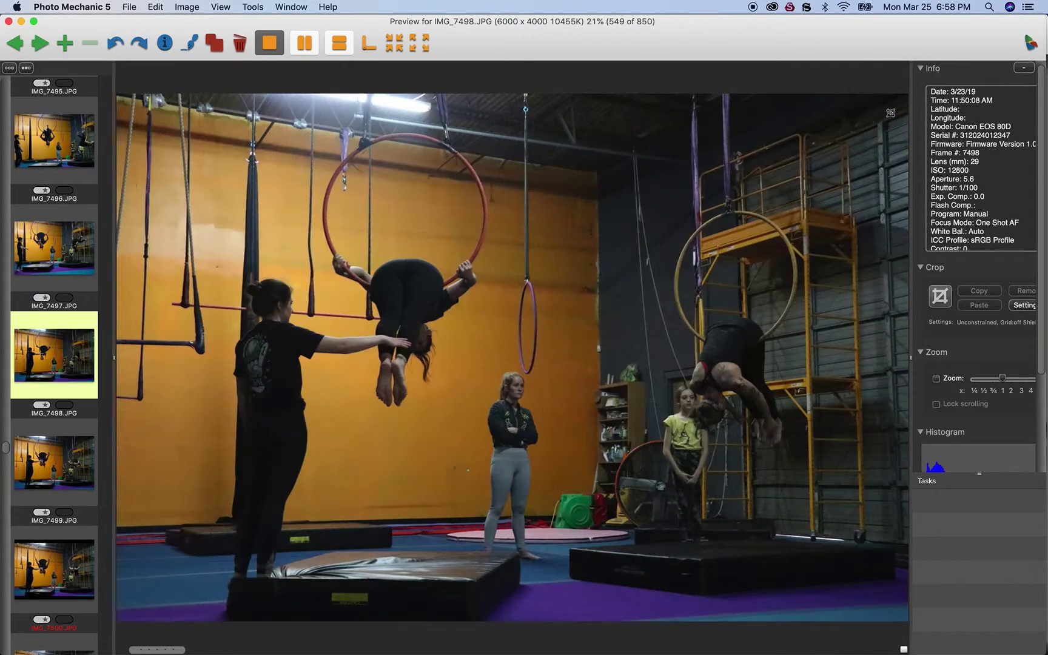
pyautogui.press('Right')
pyautogui.press('Right')
pyautogui.press('Right')
pyautogui.press('Right')
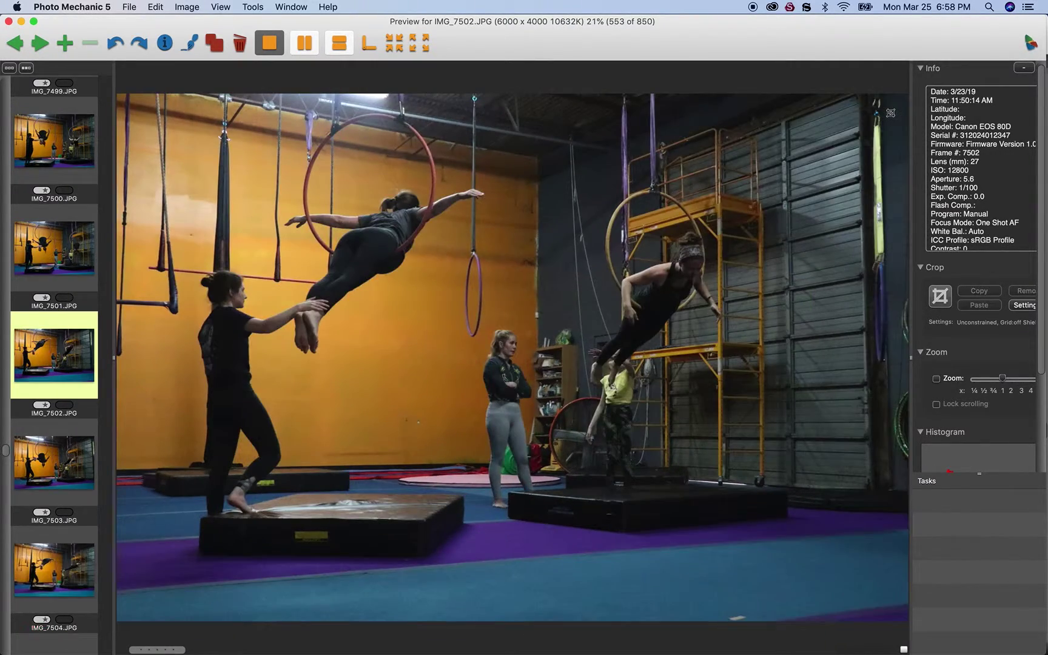
pyautogui.press('Right')
pyautogui.press('Right')
pyautogui.press('Right')
pyautogui.press('Right')
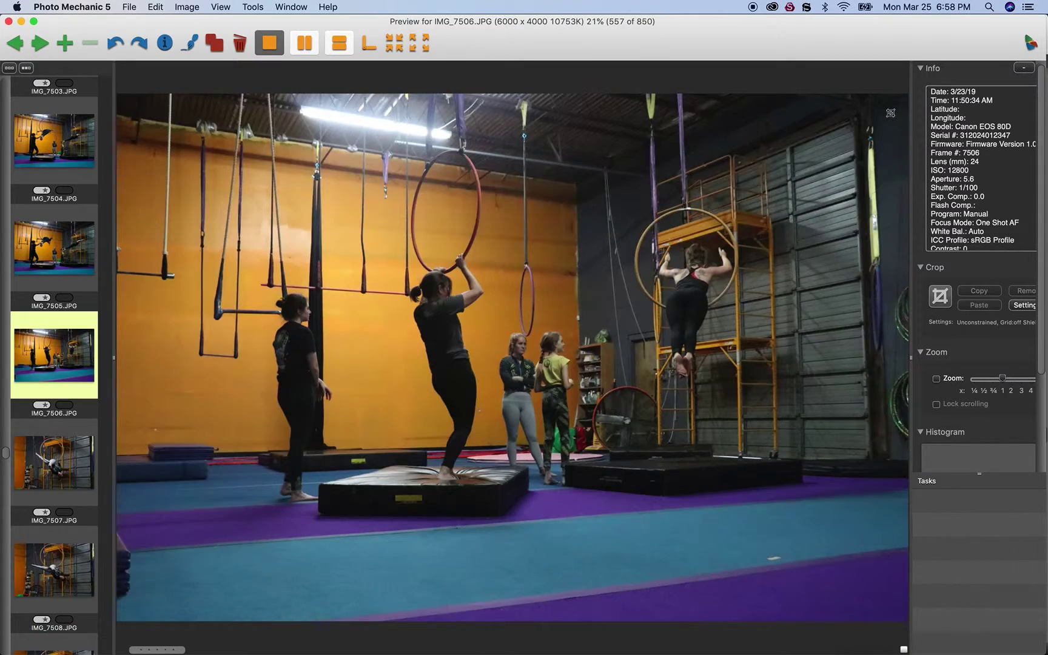
pyautogui.press('Right')
pyautogui.press('Right')
pyautogui.press('Right')
pyautogui.press('Right')
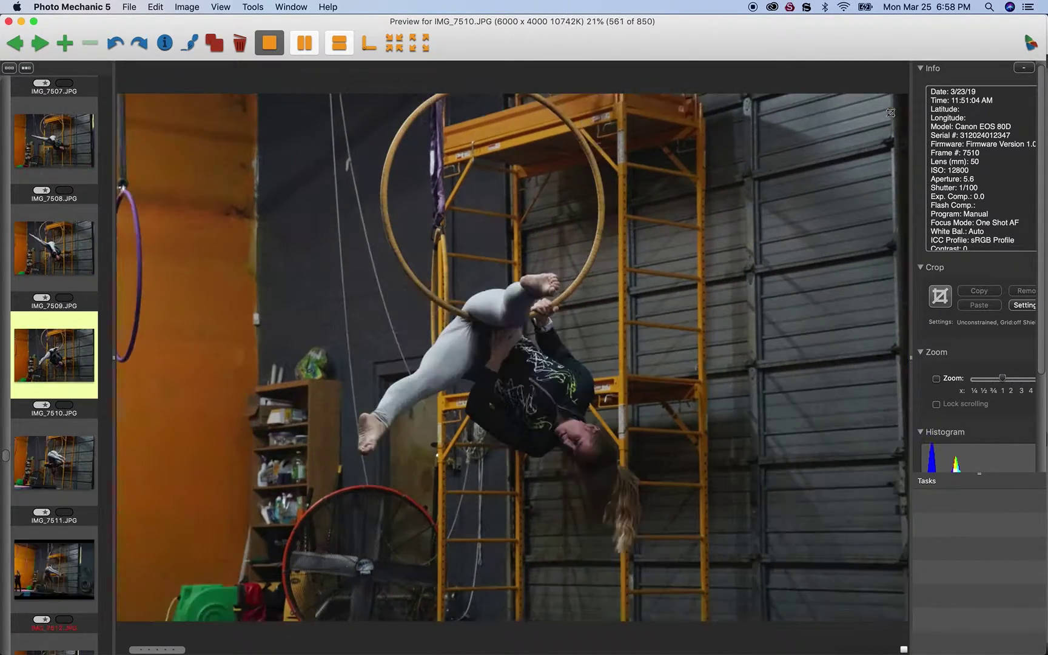
pyautogui.press('Right')
pyautogui.press('Right')
pyautogui.press('Right')
pyautogui.press('Right')
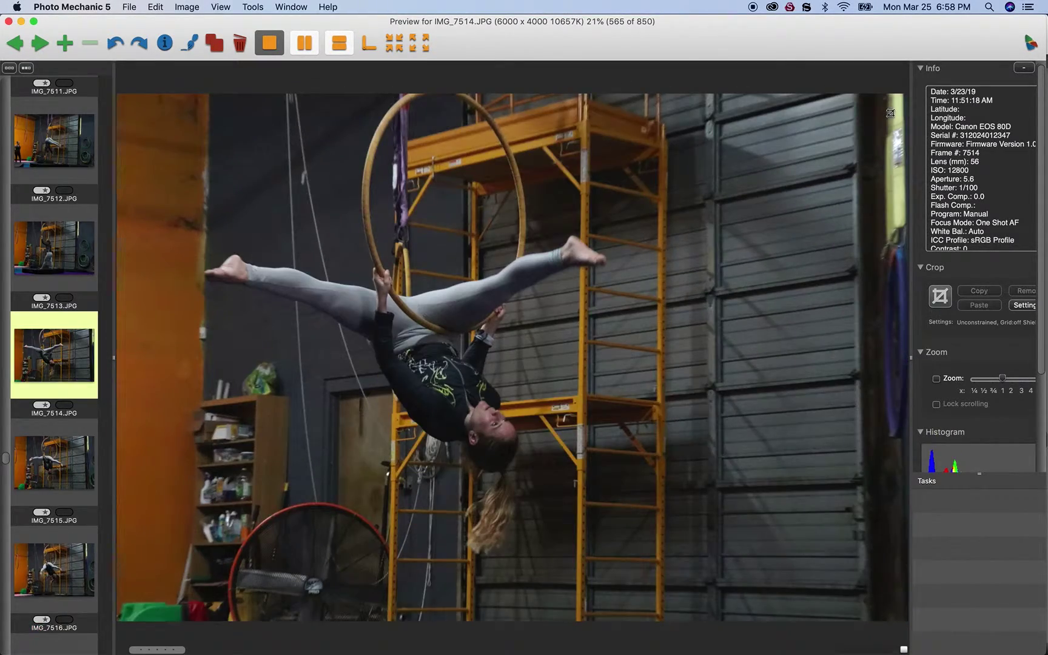
pyautogui.press('Right')
pyautogui.press('Right')
pyautogui.press('Right')
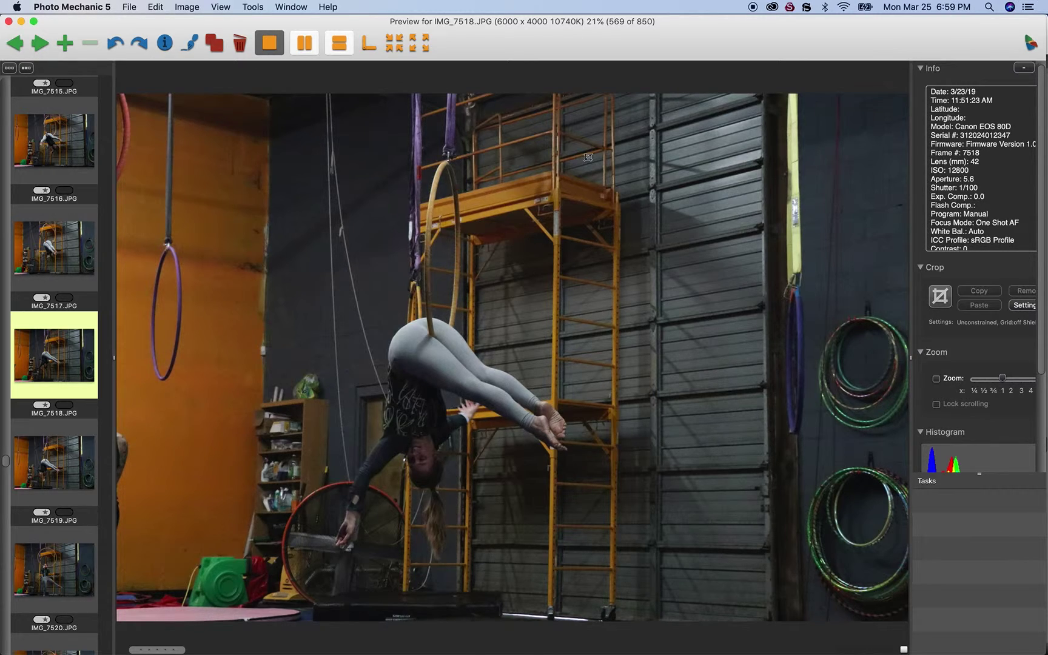
# - Compare IMG_7535 against IMG_7536, then continue forward through the hoop photos to IMG_7539
pyautogui.press('Right')
pyautogui.press('Right')
pyautogui.press('Right')
pyautogui.press('Right')
pyautogui.press('Right')
pyautogui.press('Right')
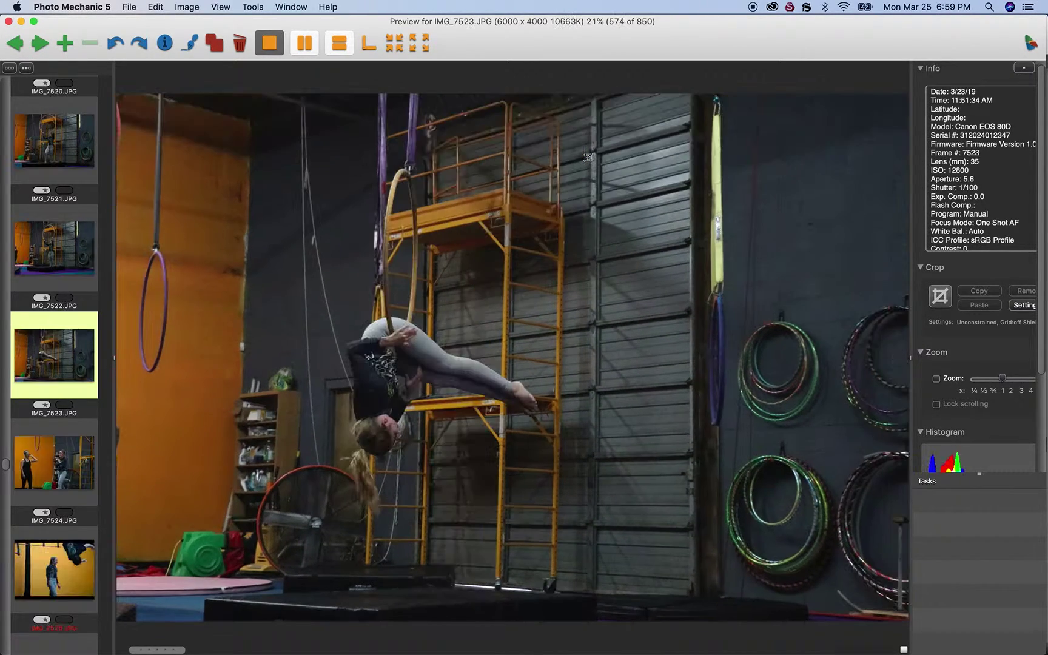
pyautogui.press('Right')
pyautogui.press('Right')
pyautogui.press('Right')
pyautogui.press('Right')
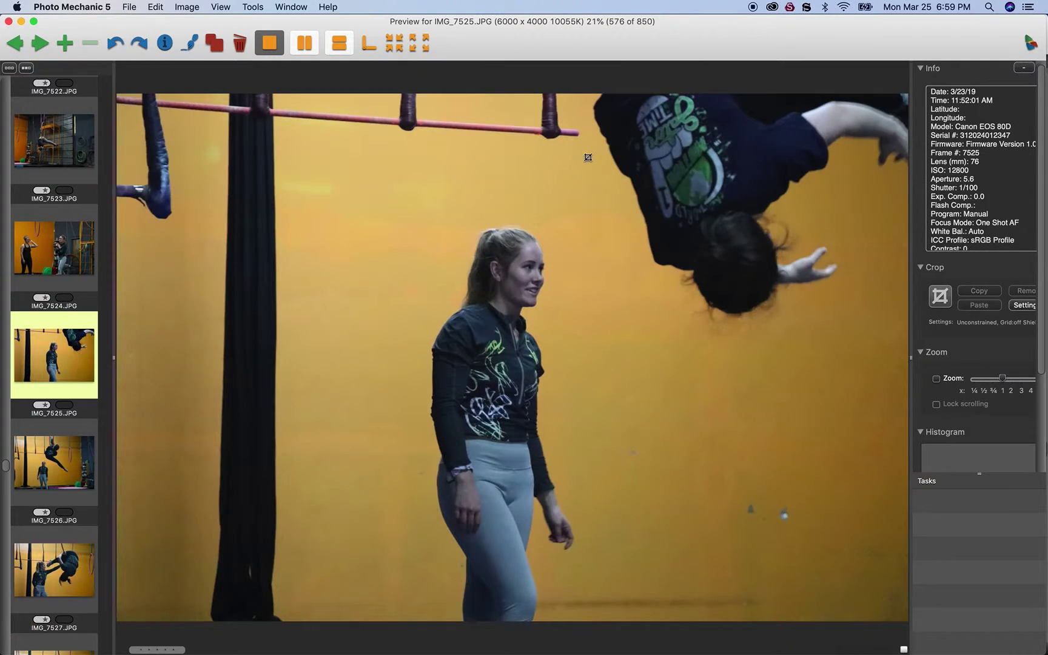
pyautogui.press('Right')
pyautogui.press('Right')
pyautogui.press('Right')
pyautogui.press('Right')
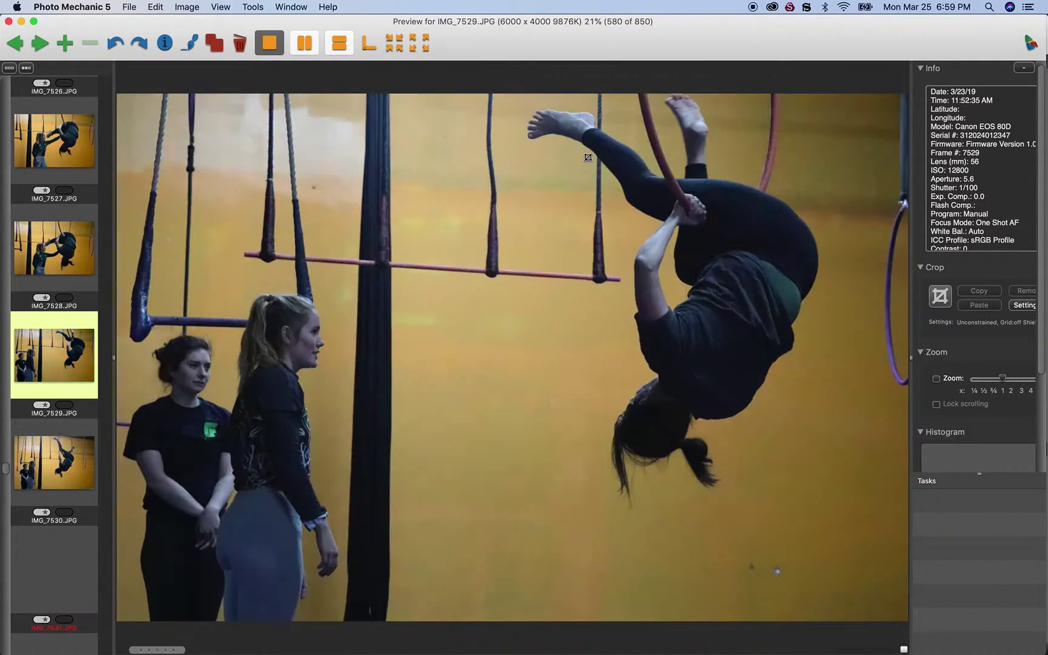
pyautogui.press('Right')
pyautogui.press('Right')
pyautogui.press('Right')
pyautogui.press('Right')
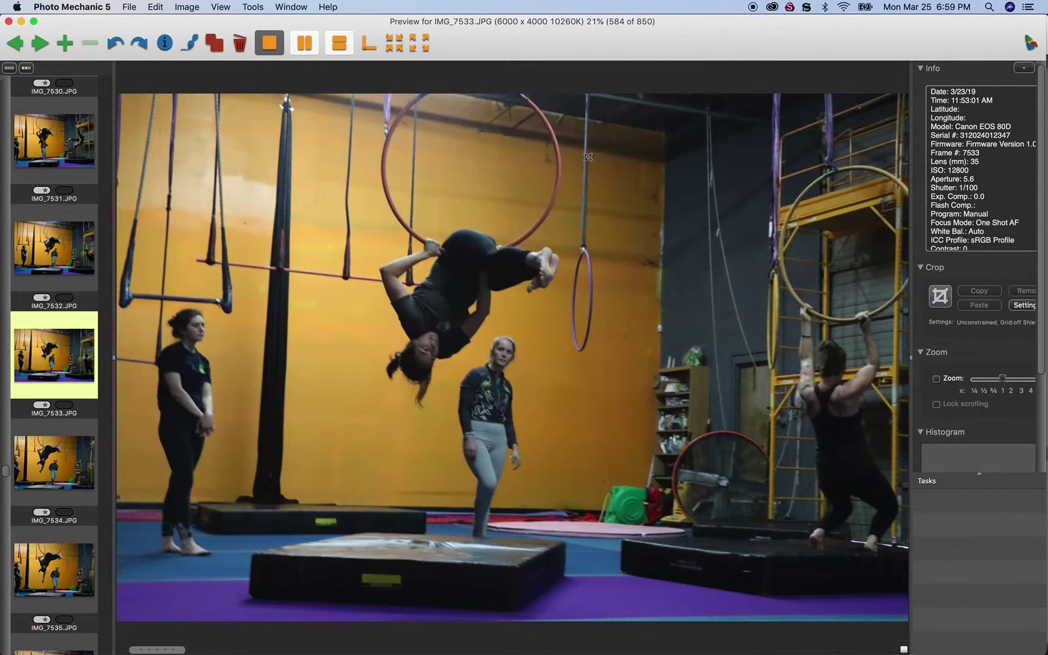
pyautogui.press('Left')
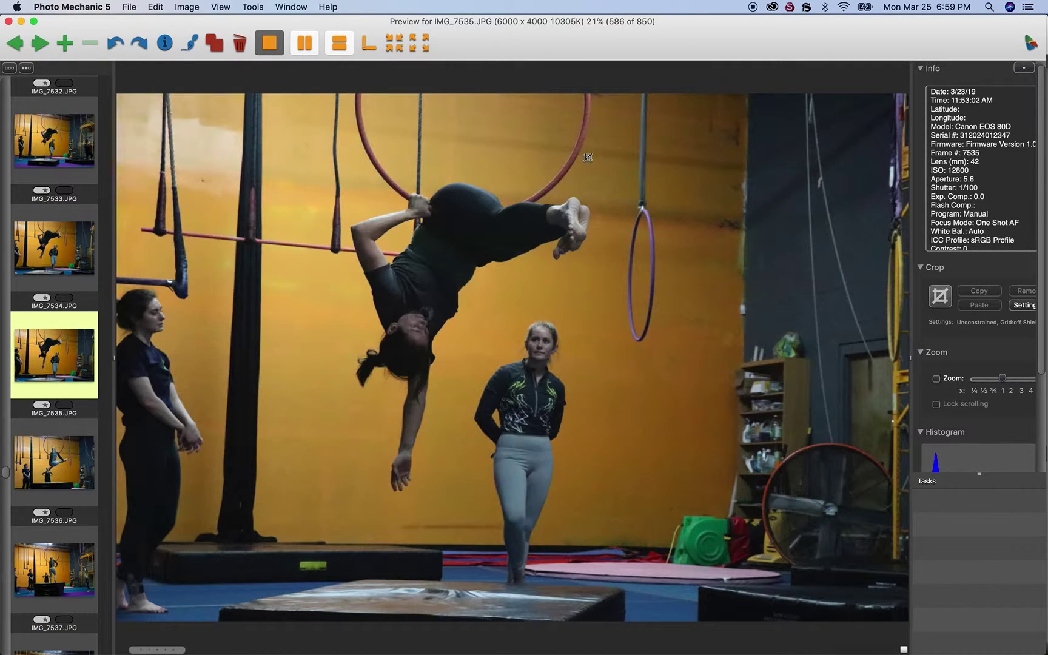
pyautogui.press('Right')
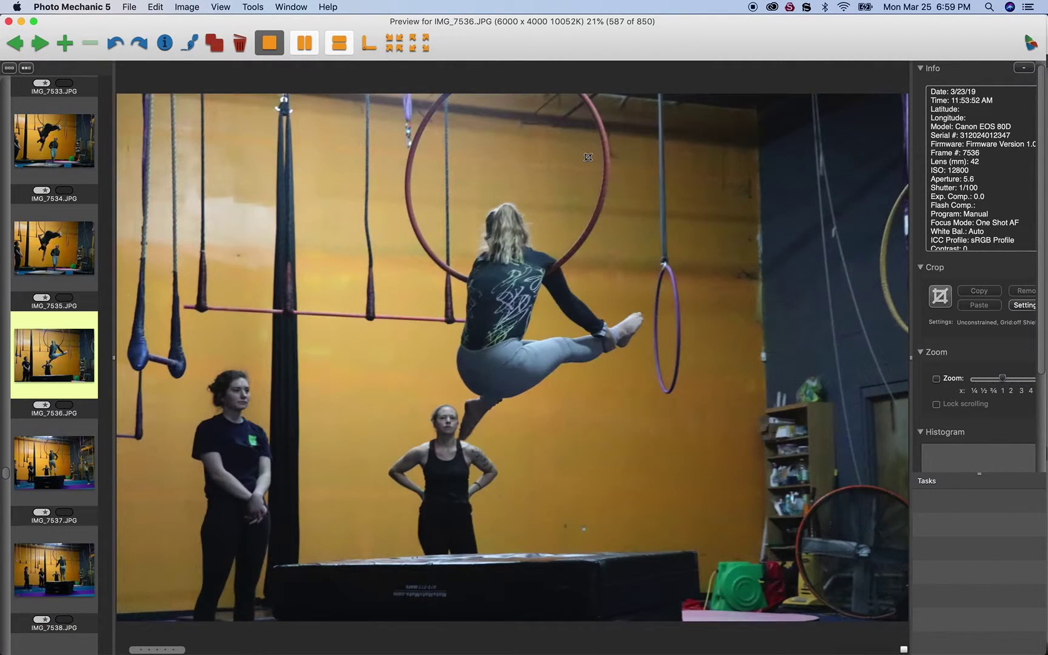
pyautogui.press('Left')
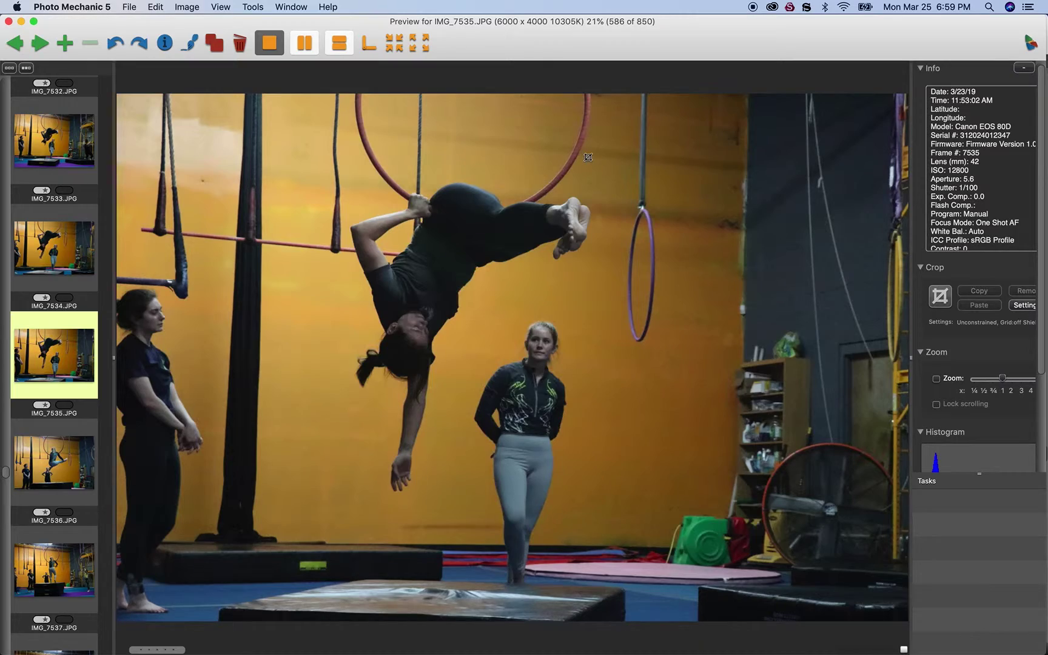
pyautogui.press('Right')
pyautogui.press('Right')
pyautogui.press('Right')
pyautogui.press('Right')
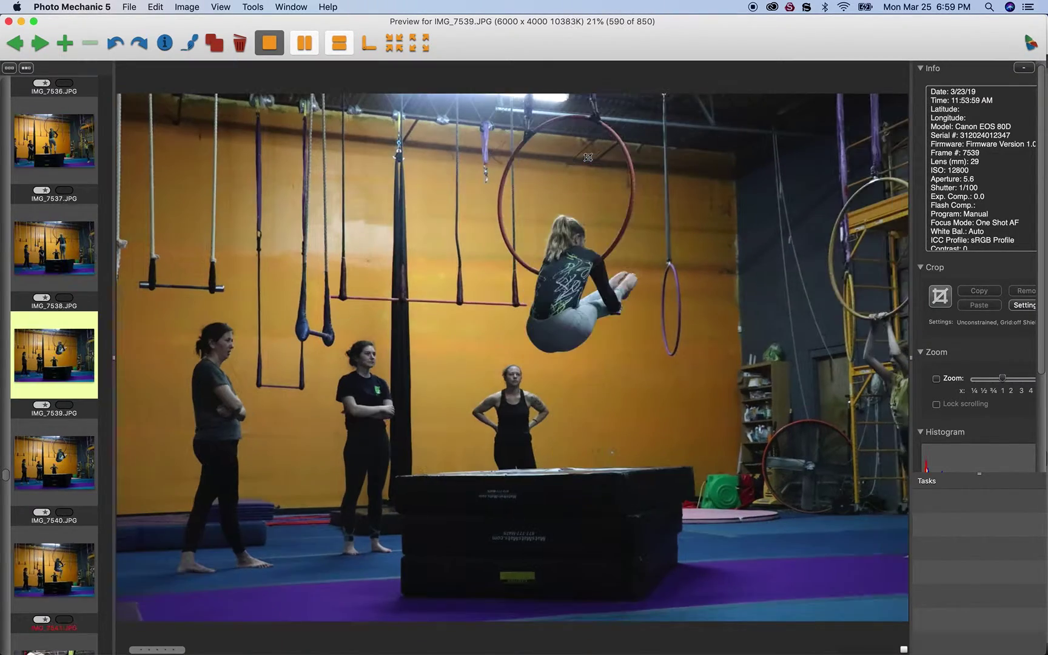
# - Browse forward through the silks photos, then step back to IMG_7588
pyautogui.press('Right')
pyautogui.press('Right')
pyautogui.press('Right')
pyautogui.press('Right')
pyautogui.press('Right')
pyautogui.press('Right')
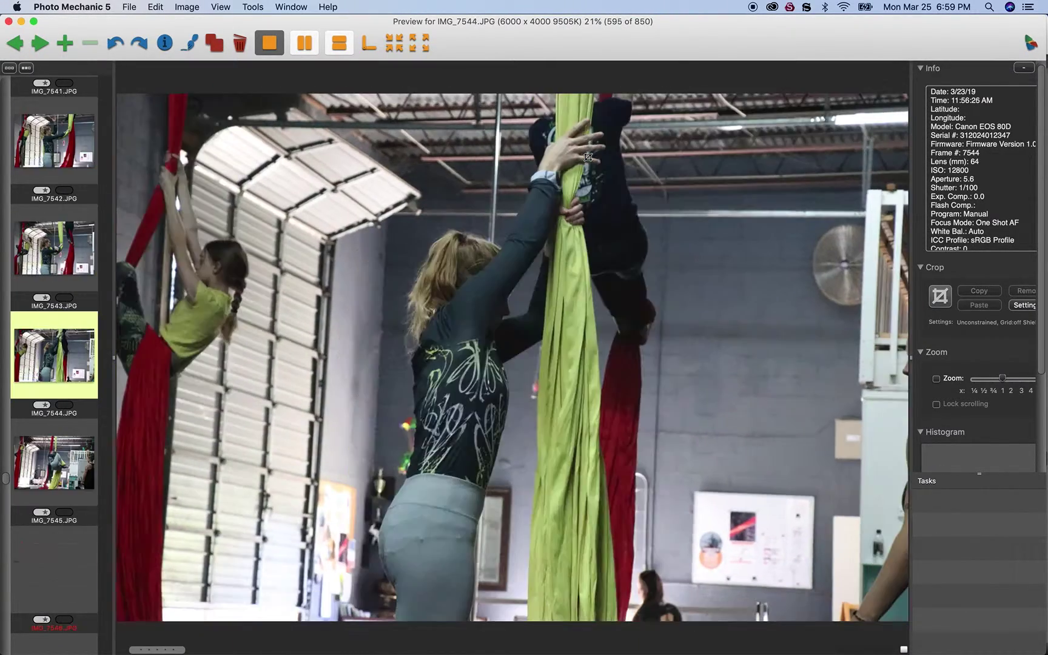
pyautogui.press('Right')
pyautogui.press('Right')
pyautogui.press('Right')
pyautogui.press('Right')
pyautogui.press('Right')
pyautogui.press('Right')
pyautogui.press('Right')
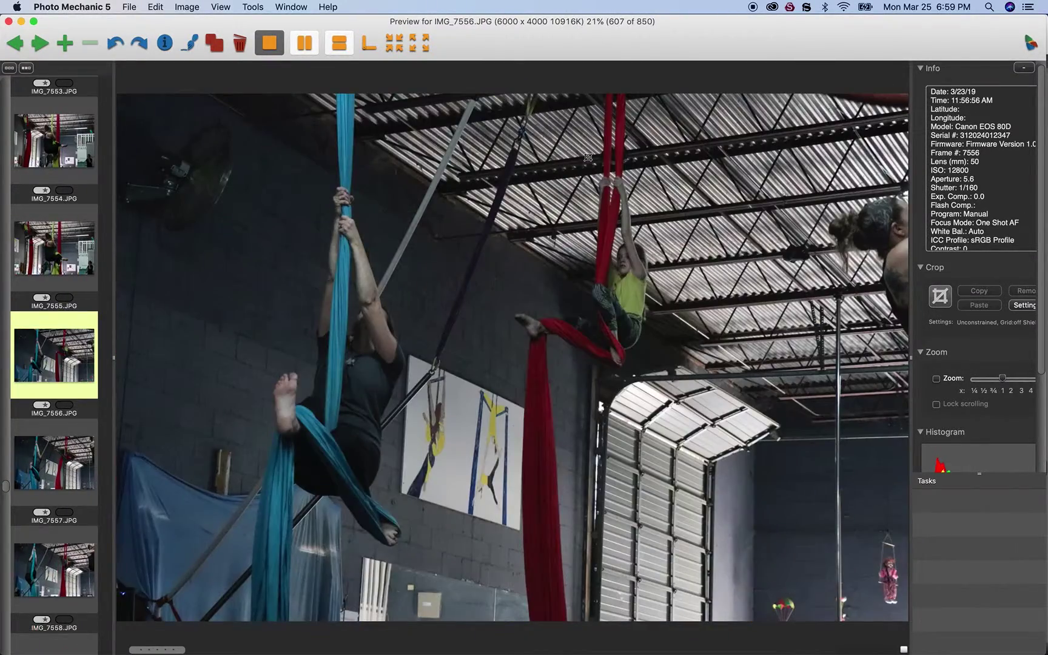
pyautogui.press('Right')
pyautogui.press('Right')
pyautogui.press('Right')
pyautogui.press('Right')
pyautogui.press('Right')
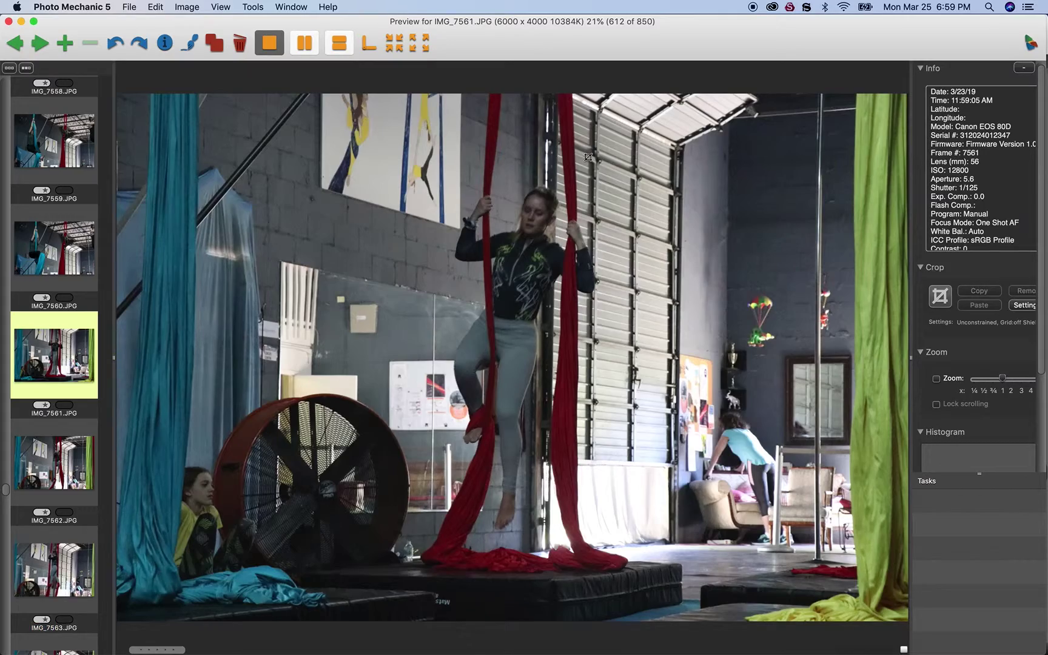
pyautogui.press('Right')
pyautogui.press('Right')
pyautogui.press('Right')
pyautogui.press('Right')
pyautogui.press('Right')
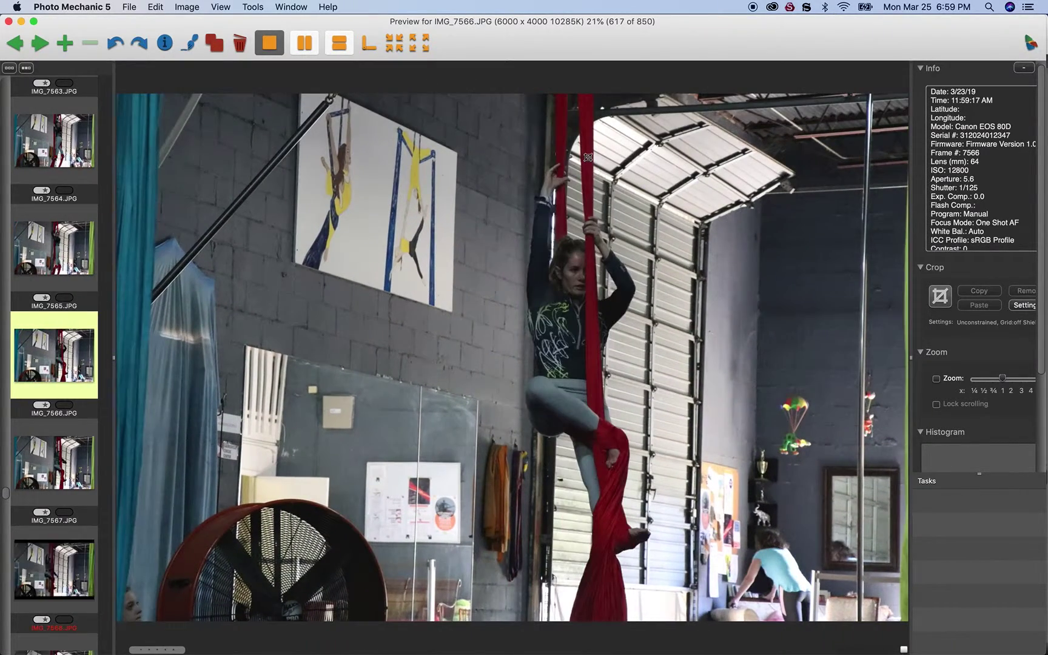
pyautogui.press('Right')
pyautogui.press('Right')
pyautogui.press('Right')
pyautogui.press('Right')
pyautogui.press('Right')
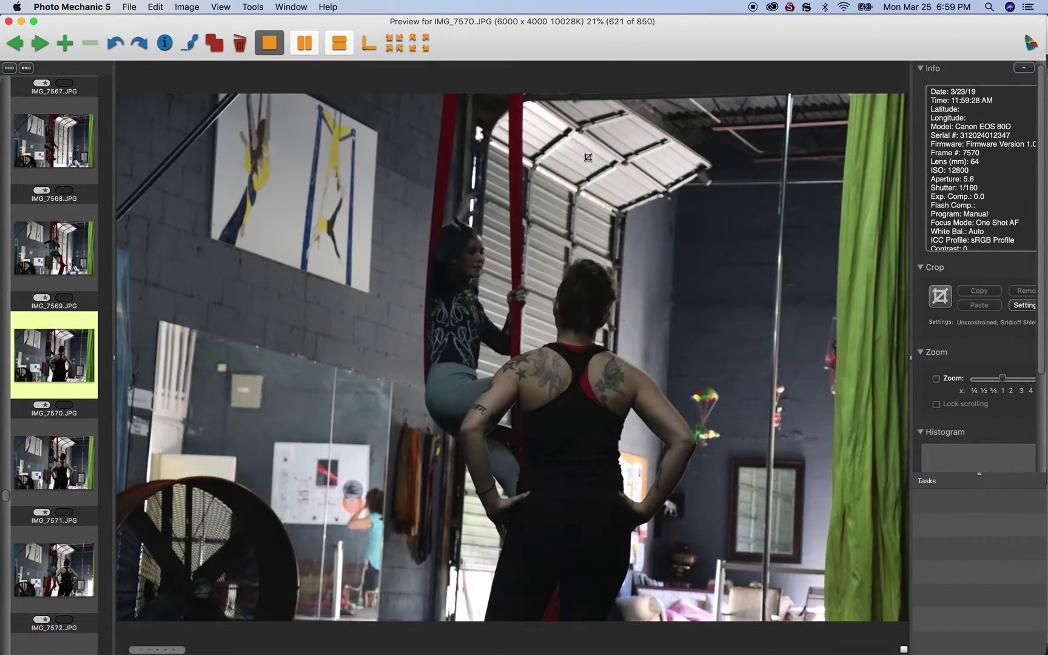
pyautogui.press('Right')
pyautogui.press('Right')
pyautogui.press('Right')
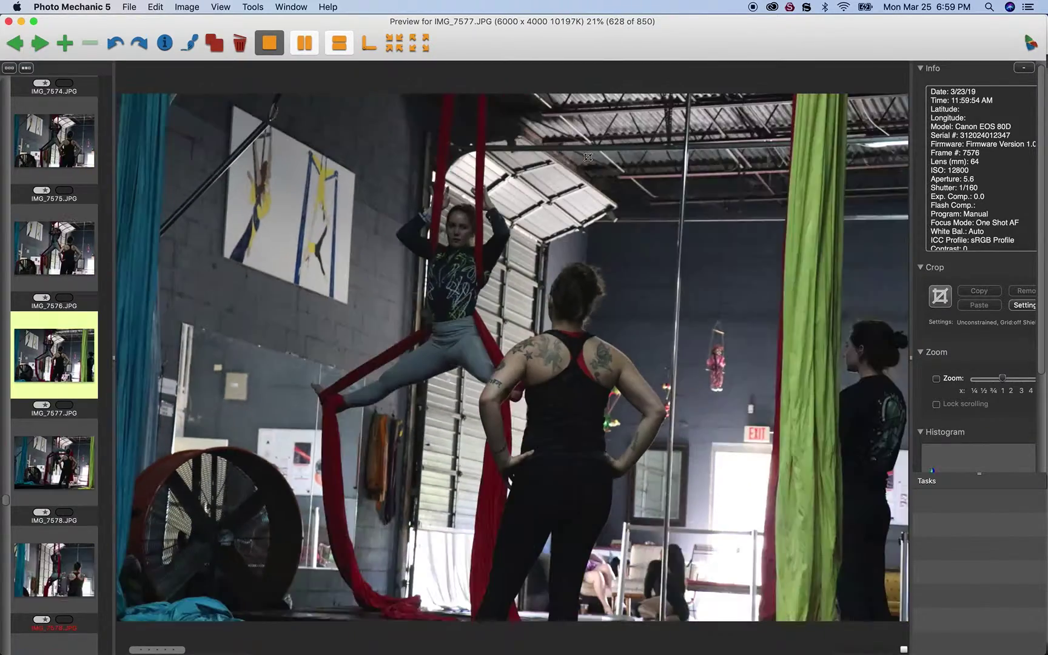
pyautogui.press('Right')
pyautogui.press('Right')
pyautogui.press('Right')
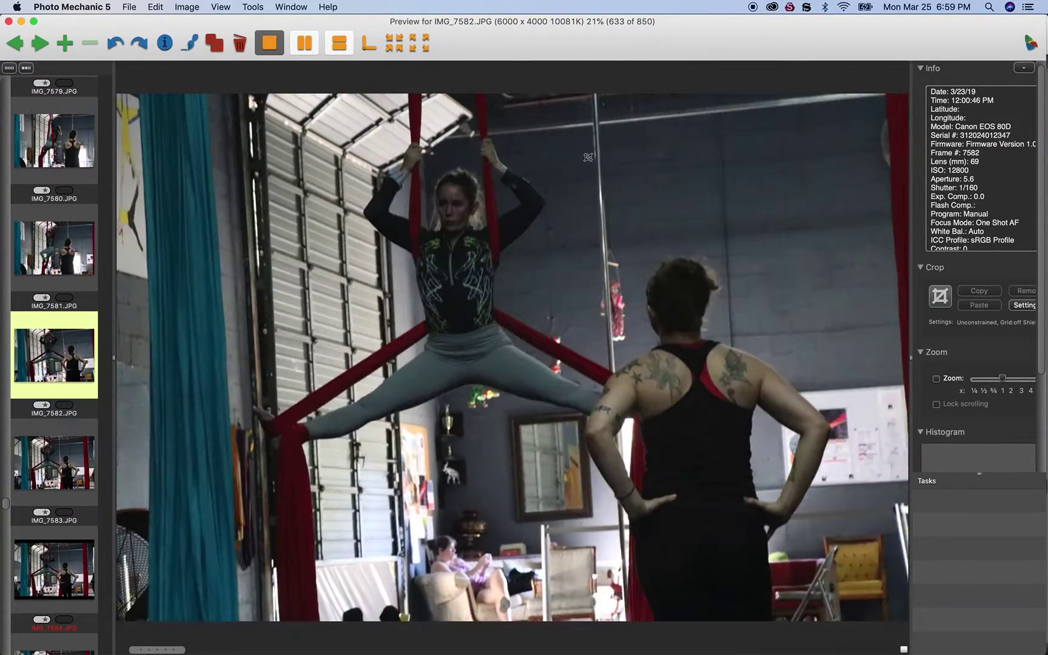
pyautogui.press('Right')
pyautogui.press('Right')
pyautogui.press('Right')
pyautogui.press('Right')
pyautogui.press('Right')
pyautogui.press('Right')
pyautogui.press('Right')
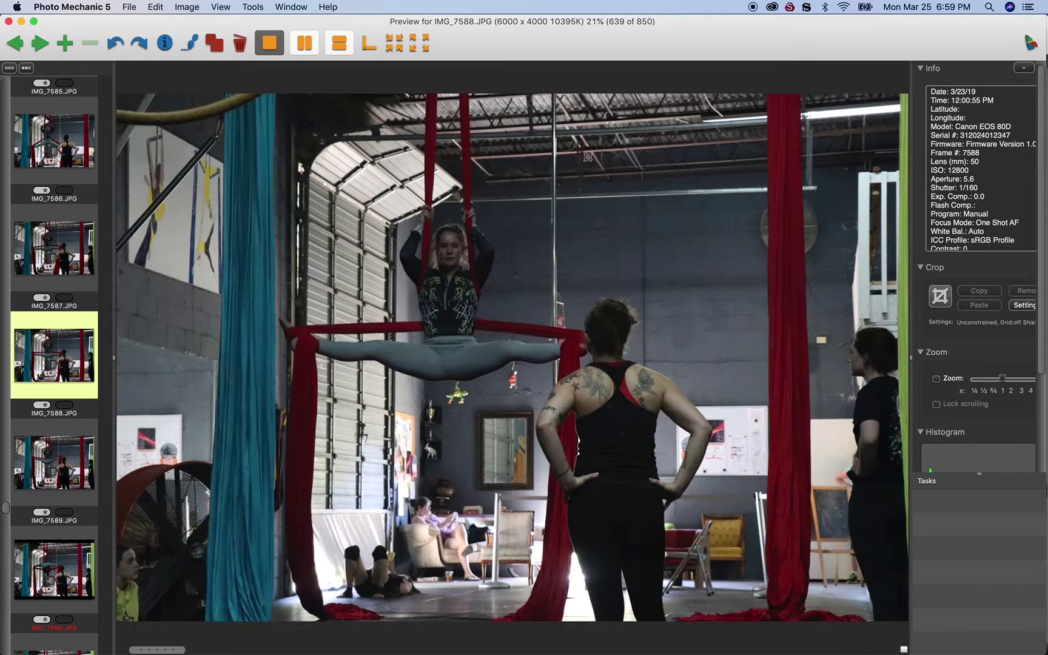
pyautogui.press('Left')
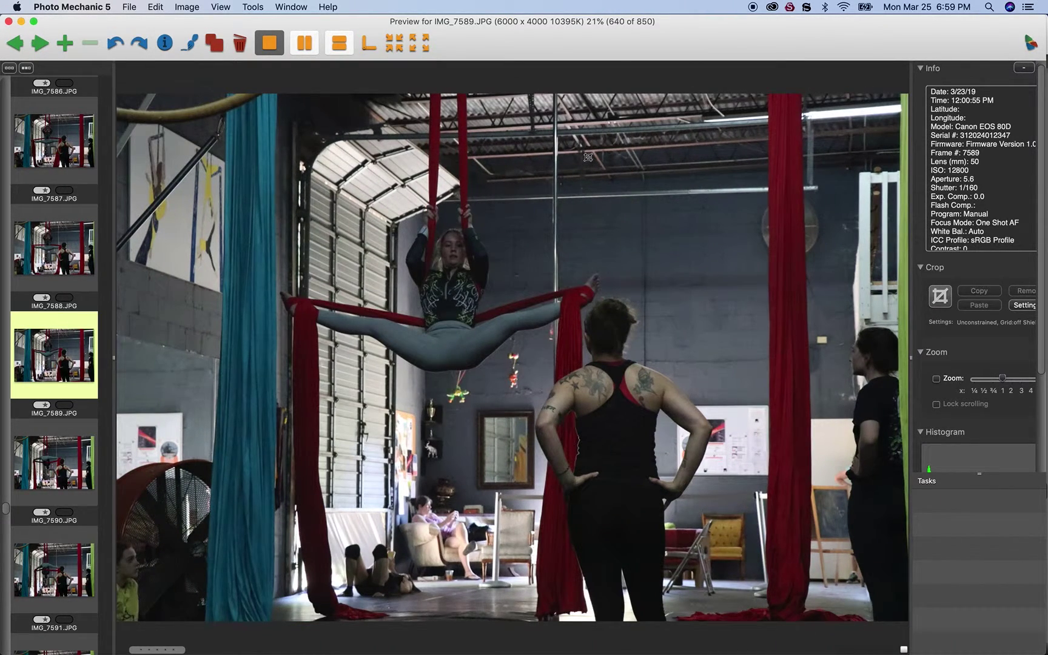
pyautogui.press('Left')
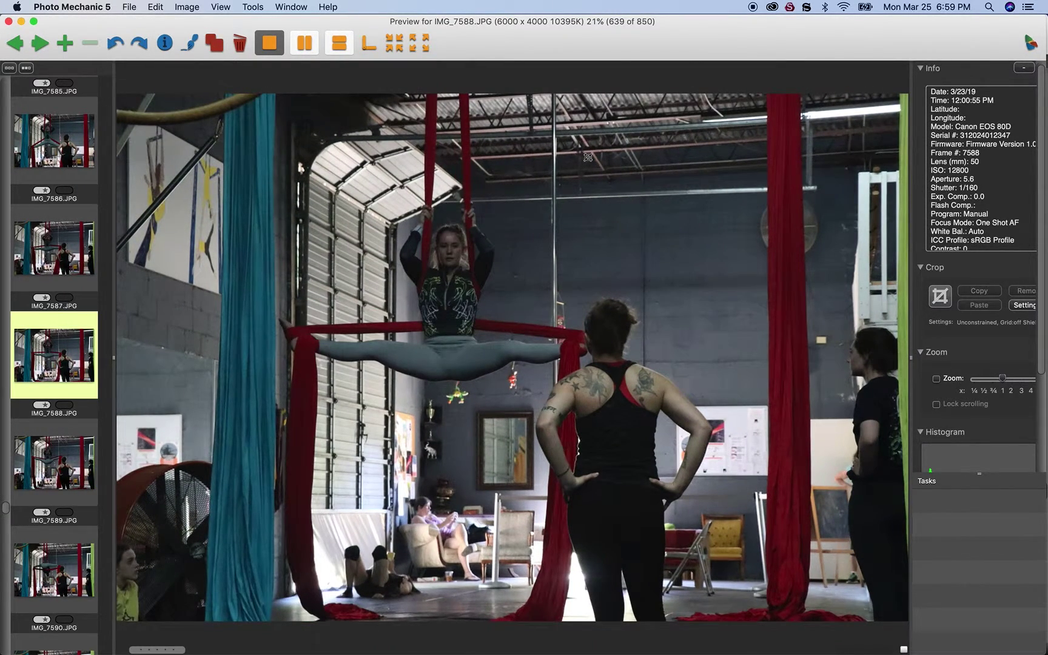
# - Continue forward, comparing IMG_7598 and IMG_7599, to reach IMG_7600 and IMG_7601
pyautogui.press('Right')
pyautogui.press('Right')
pyautogui.press('Right')
pyautogui.press('Right')
pyautogui.press('Right')
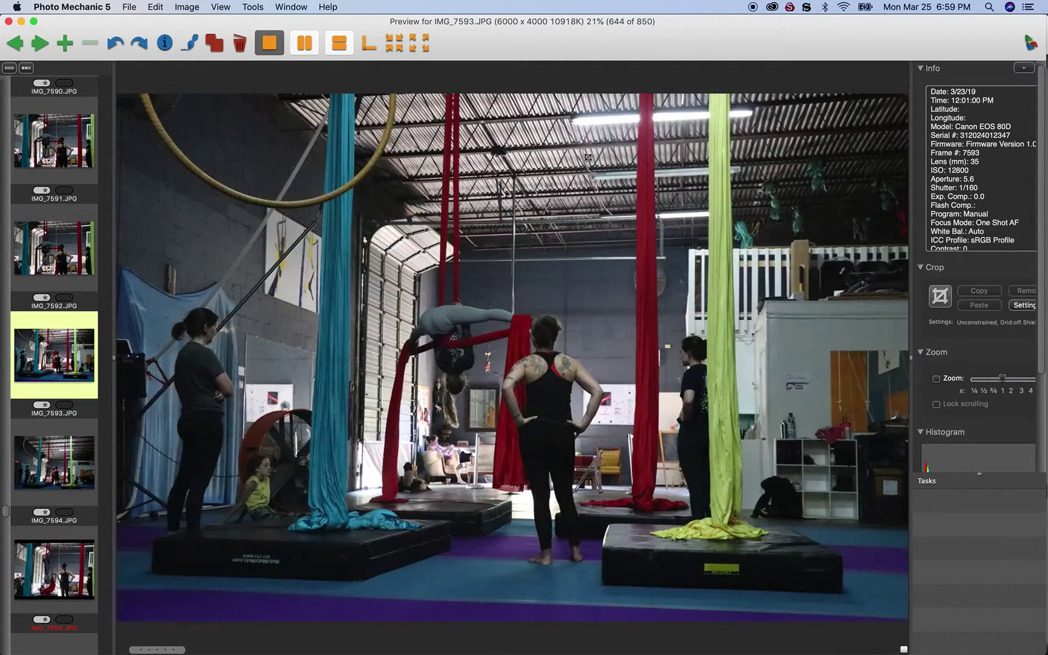
pyautogui.press('Right')
pyautogui.press('Right')
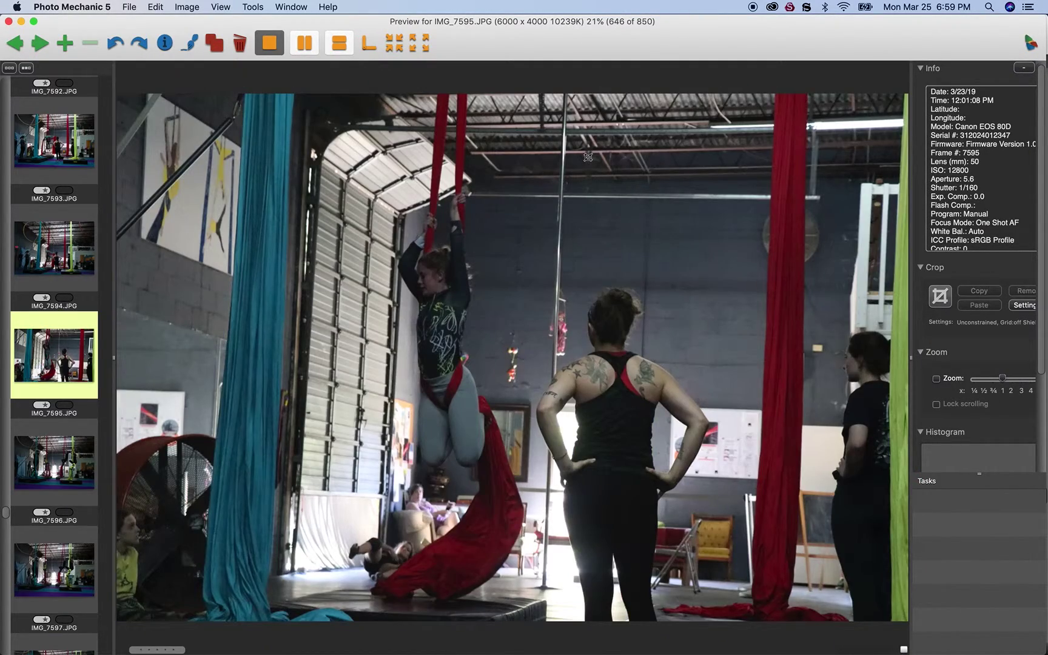
pyautogui.press('Right')
pyautogui.press('Right')
pyautogui.press('Right')
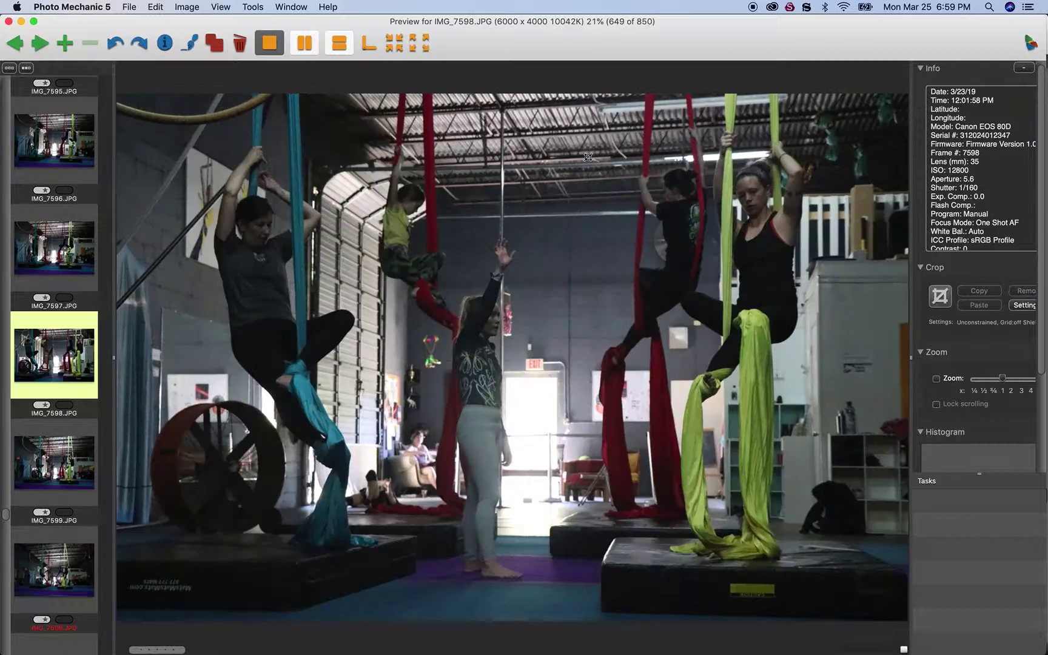
pyautogui.press('Right')
pyautogui.press('Left')
pyautogui.press('Right')
pyautogui.press('Right')
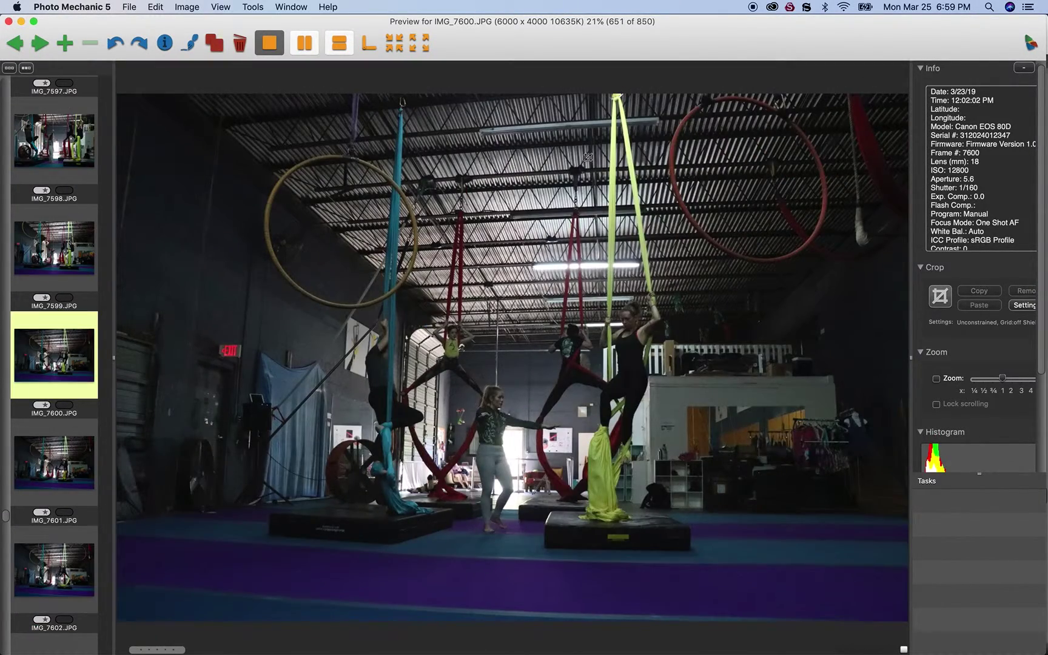
pyautogui.press('Right')
pyautogui.press('Left')
# - Step back through IMG_7603 to IMG_7599, then forward again toward IMG_7612
pyautogui.press('Right')
pyautogui.press('Right')
pyautogui.press('Right')
pyautogui.press('Right')
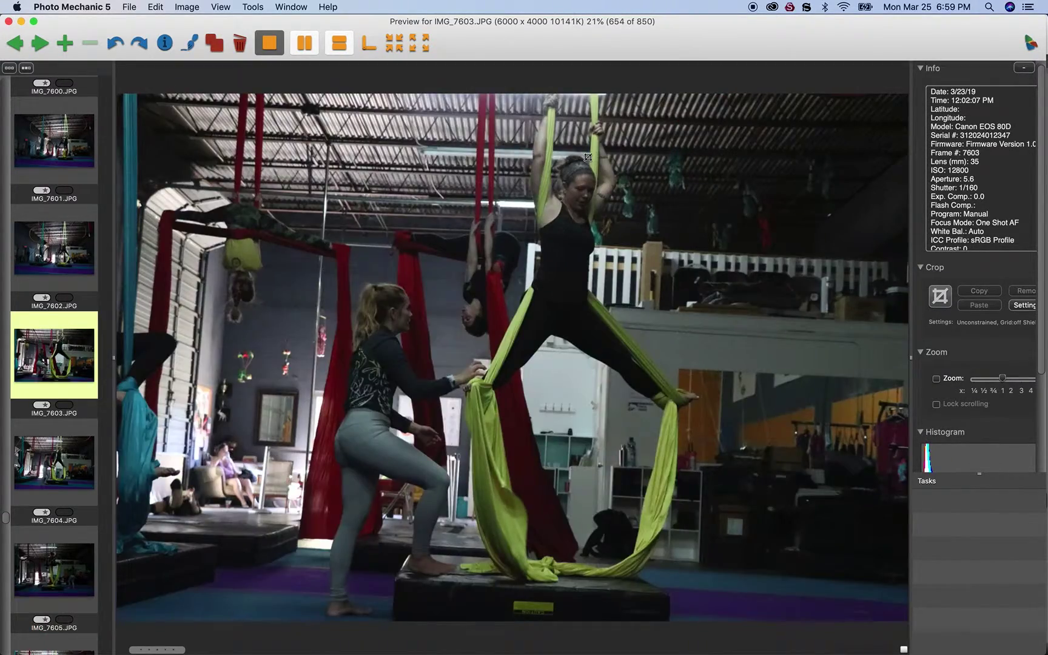
pyautogui.press('Right')
pyautogui.press('Right')
pyautogui.press('Right')
pyautogui.press('Right')
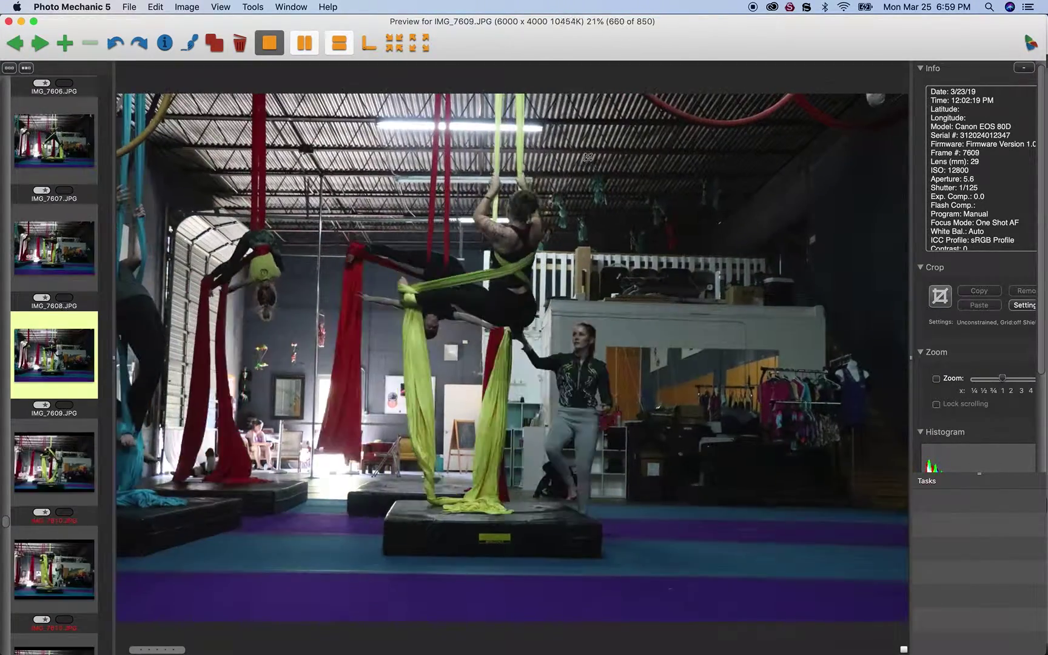
pyautogui.press('Left')
pyautogui.press('Left')
pyautogui.press('Left')
pyautogui.press('Left')
pyautogui.press('Left')
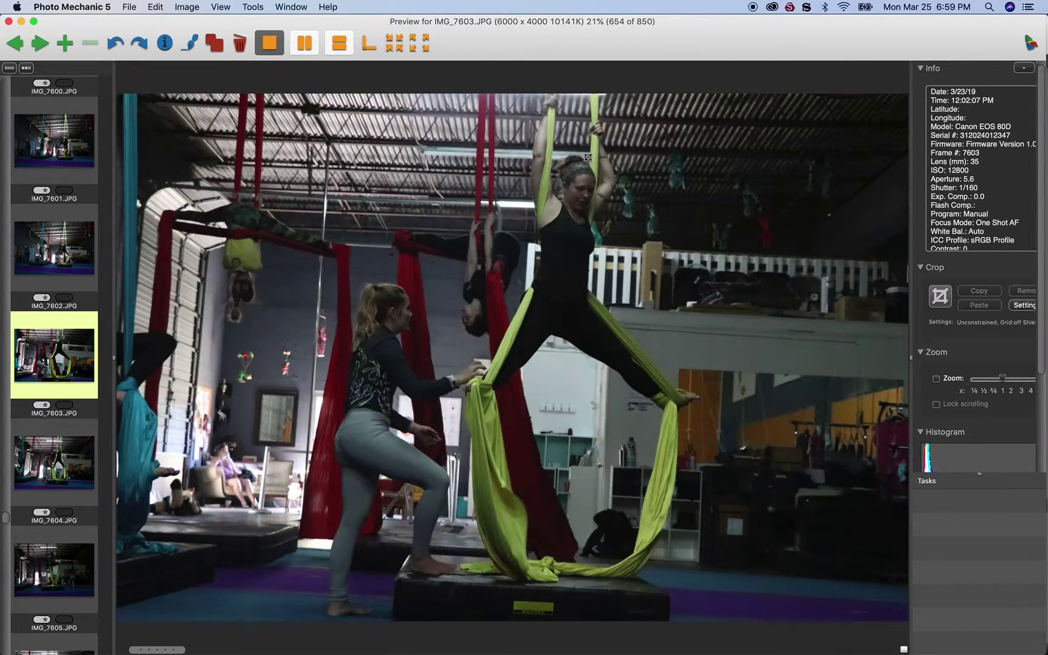
pyautogui.press('Left')
pyautogui.press('Left')
pyautogui.press('Left')
pyautogui.press('Left')
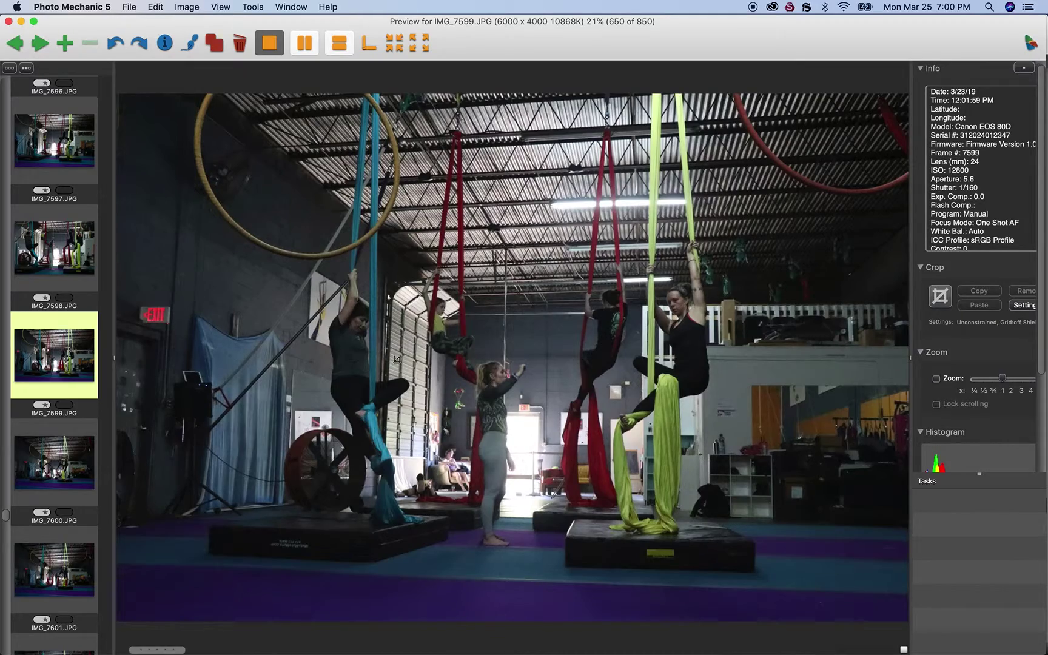
pyautogui.press('Right')
pyautogui.press('Right')
pyautogui.press('Right')
pyautogui.press('Right')
pyautogui.press('Right')
pyautogui.press('Right')
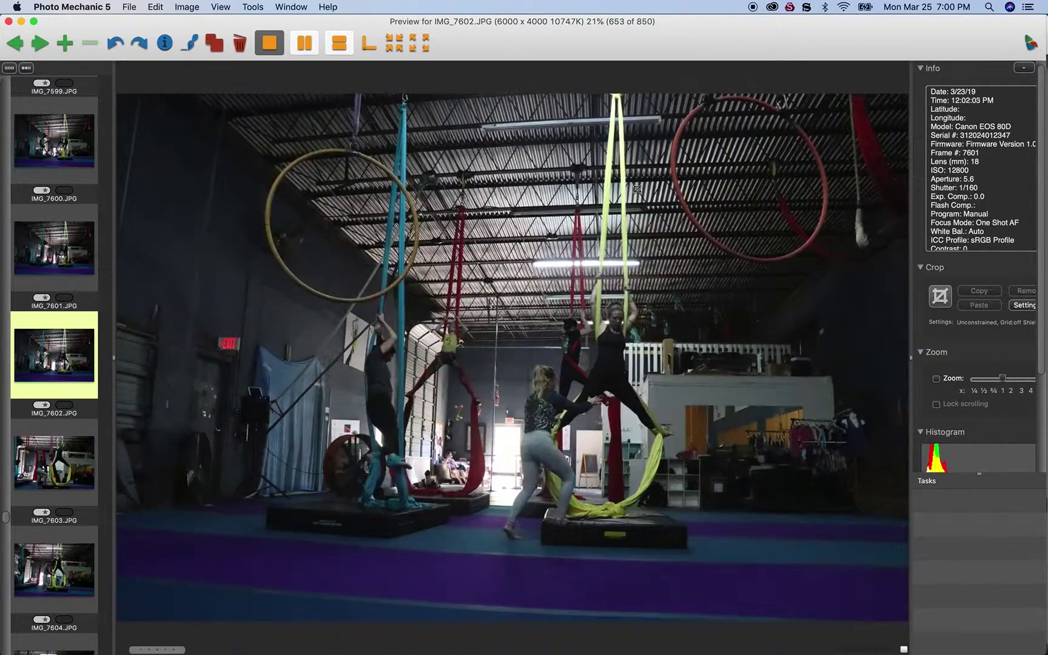
pyautogui.press('Right')
pyautogui.press('Right')
pyautogui.press('Right')
pyautogui.press('Right')
pyautogui.press('Right')
pyautogui.press('Right')
pyautogui.press('Right')
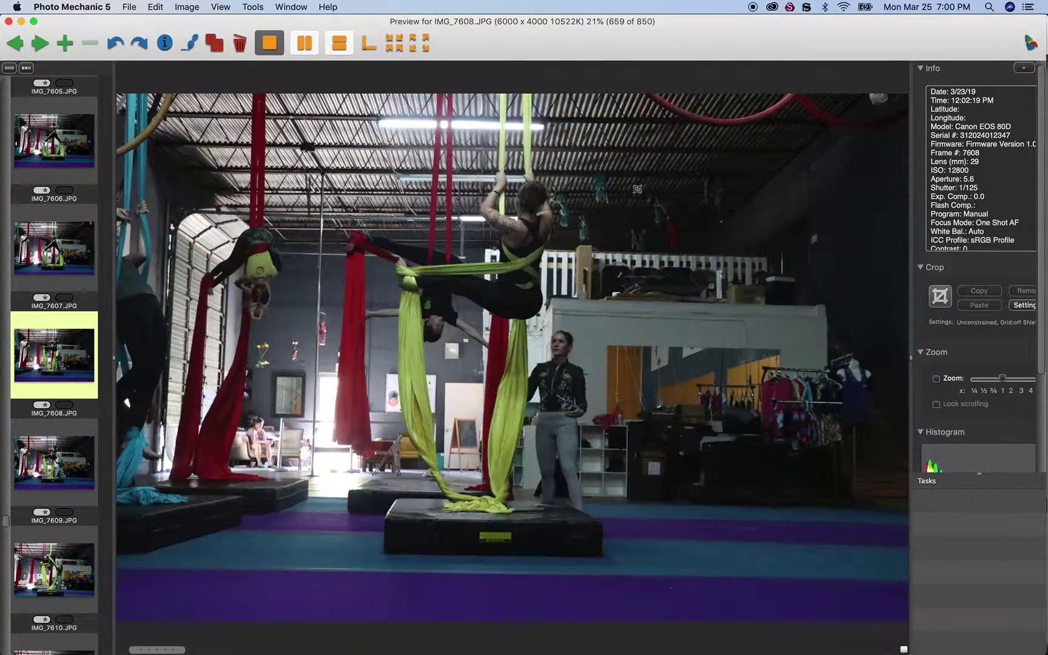
# - Advance the preview from IMG_7614 past the dark frame IMG_7643 to IMG_7676
pyautogui.press('Right')
pyautogui.press('Right')
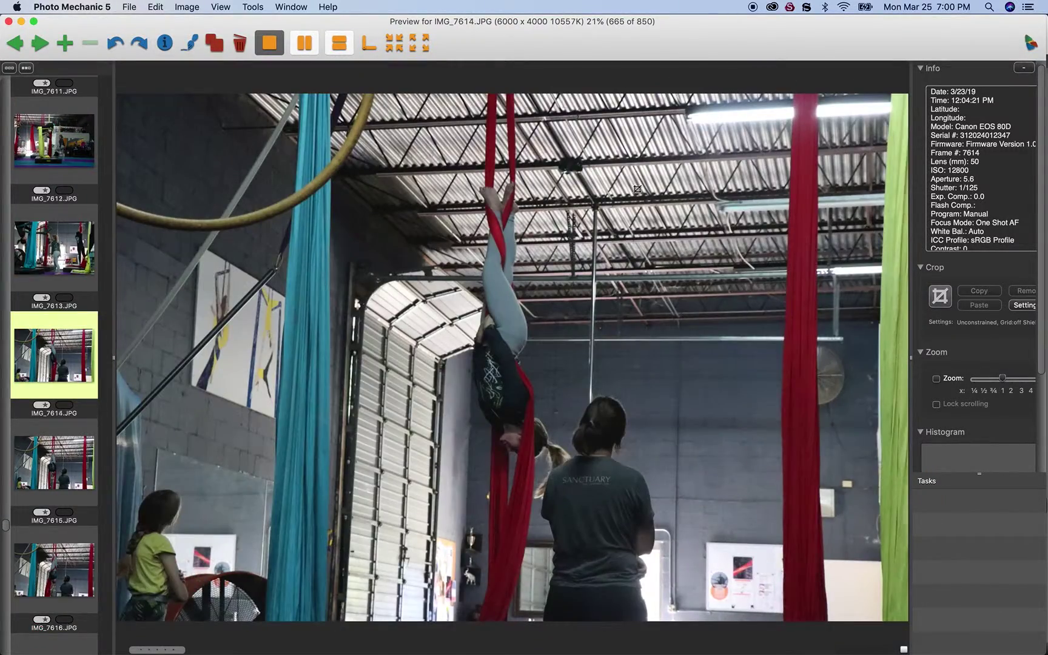
pyautogui.press('Right')
pyautogui.press('Right')
pyautogui.press('Right')
pyautogui.press('Right')
pyautogui.press('Right')
pyautogui.press('Right')
pyautogui.press('Right')
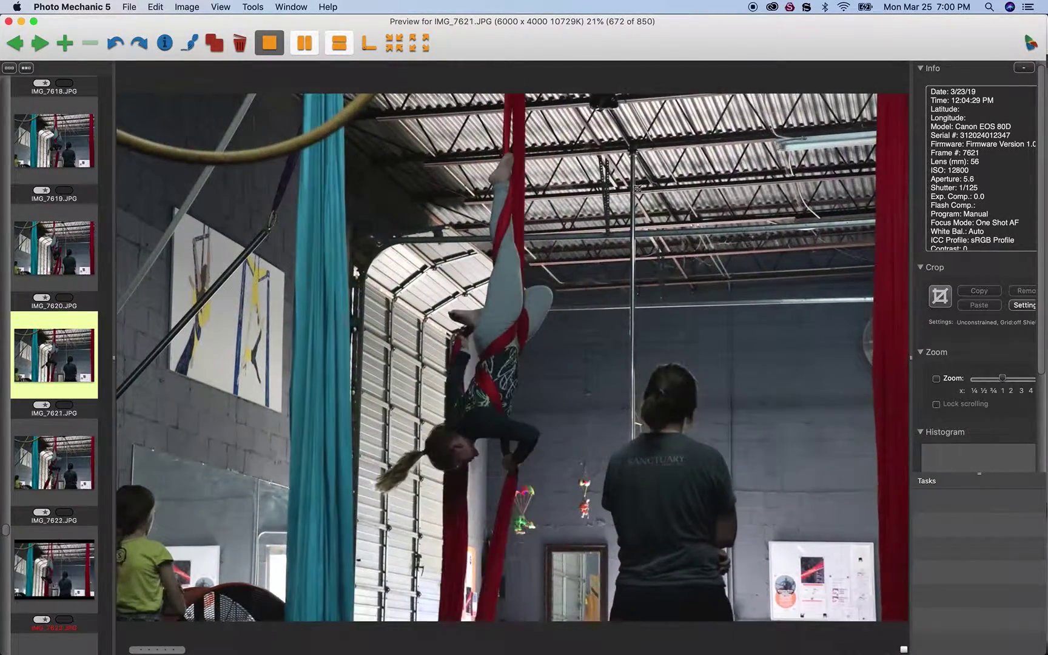
pyautogui.press('Right')
pyautogui.press('Right')
pyautogui.press('Right')
pyautogui.press('Right')
pyautogui.press('Right')
pyautogui.press('Right')
pyautogui.press('Right')
pyautogui.press('Right')
pyautogui.press('Right')
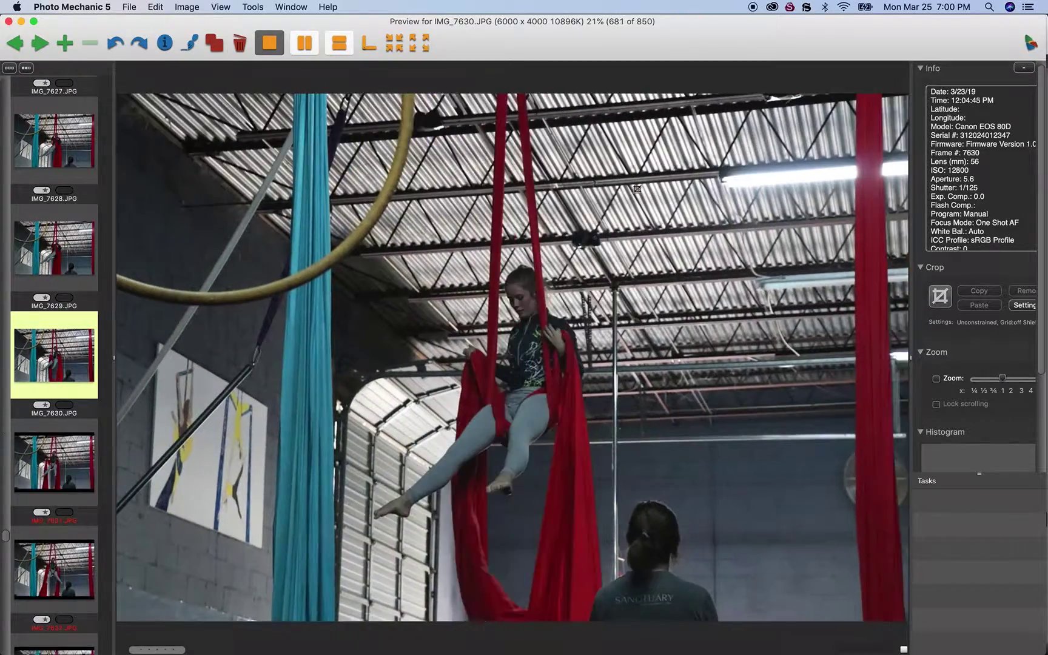
pyautogui.press('Right')
pyautogui.press('Right')
pyautogui.press('Right')
pyautogui.press('Right')
pyautogui.press('Right')
pyautogui.press('Right')
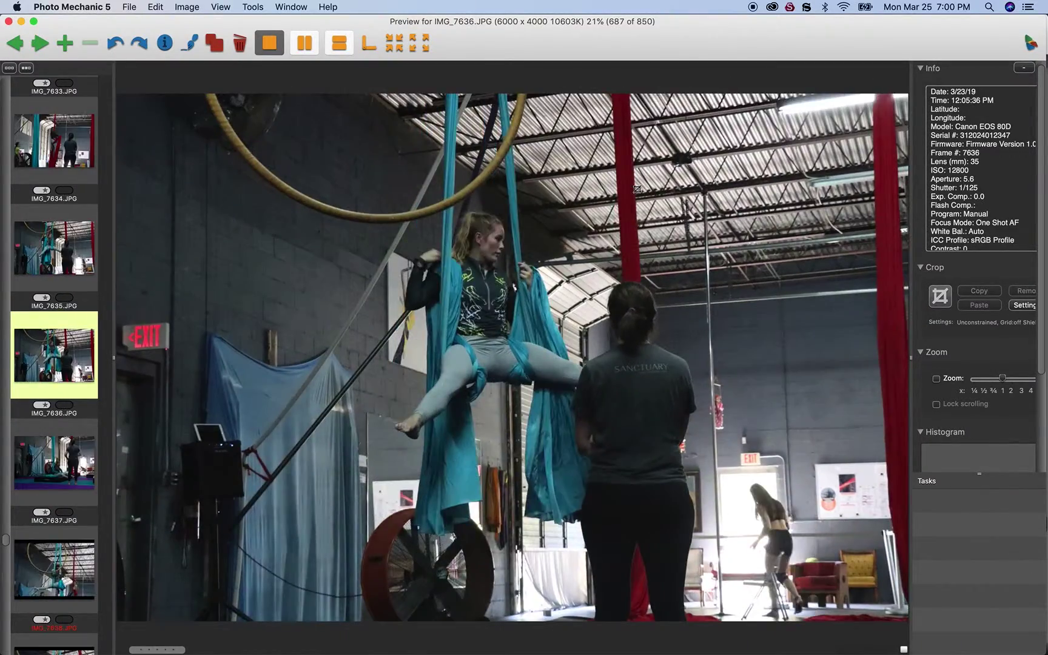
pyautogui.press('Right')
pyautogui.press('Right')
pyautogui.press('Right')
pyautogui.press('Right')
pyautogui.press('Right')
pyautogui.press('Right')
pyautogui.press('Right')
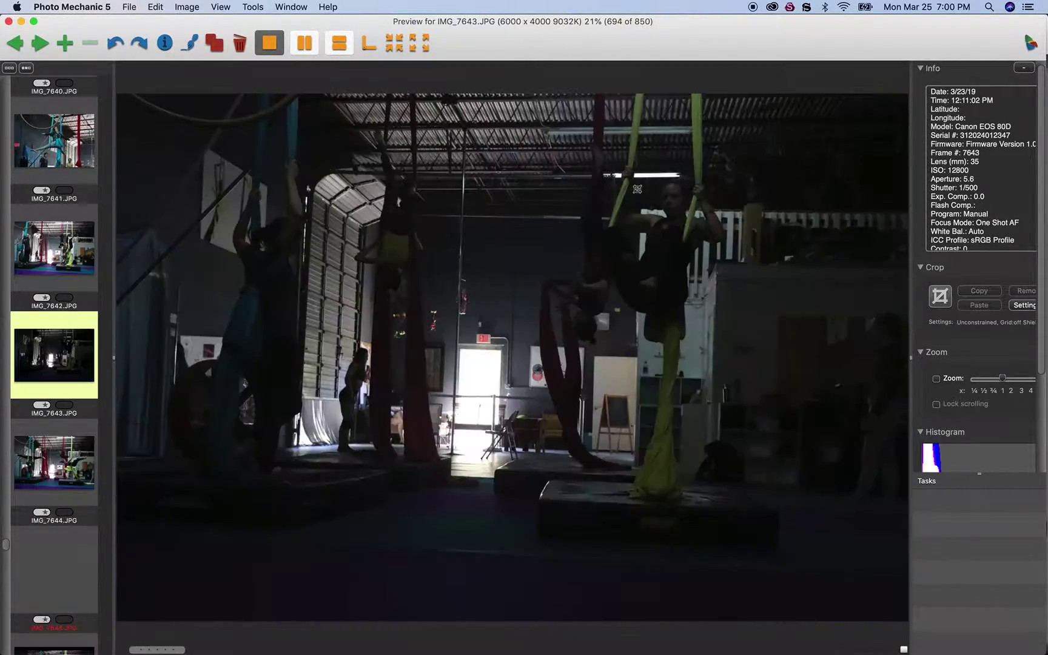
pyautogui.press('Right')
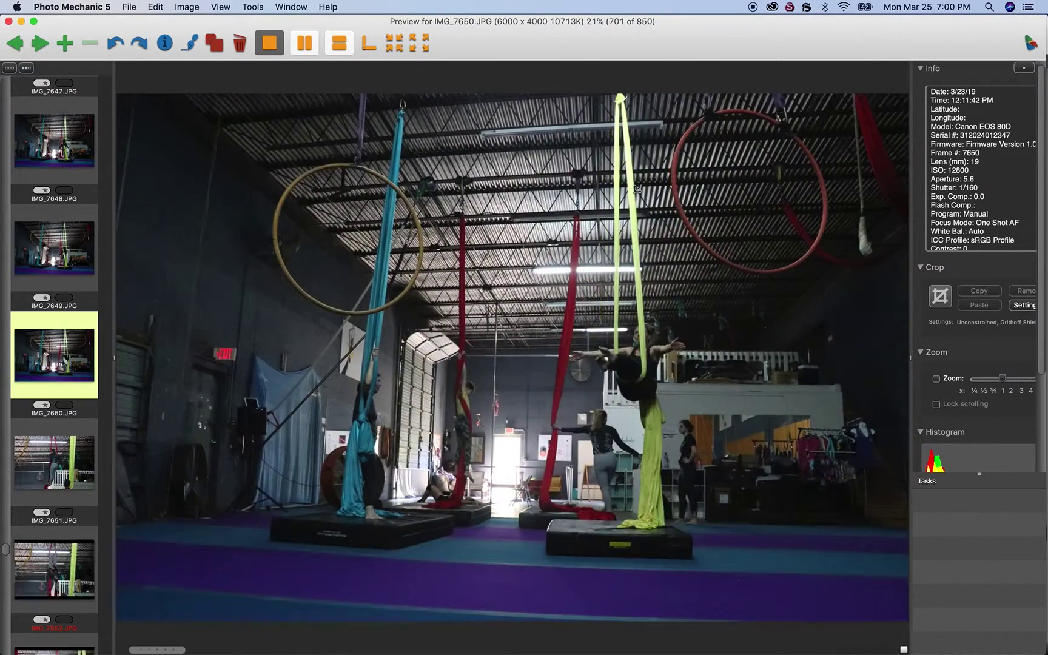
pyautogui.press('Right')
pyautogui.press('Right')
pyautogui.press('Right')
pyautogui.press('Right')
pyautogui.press('Right')
pyautogui.press('Right')
pyautogui.press('Right')
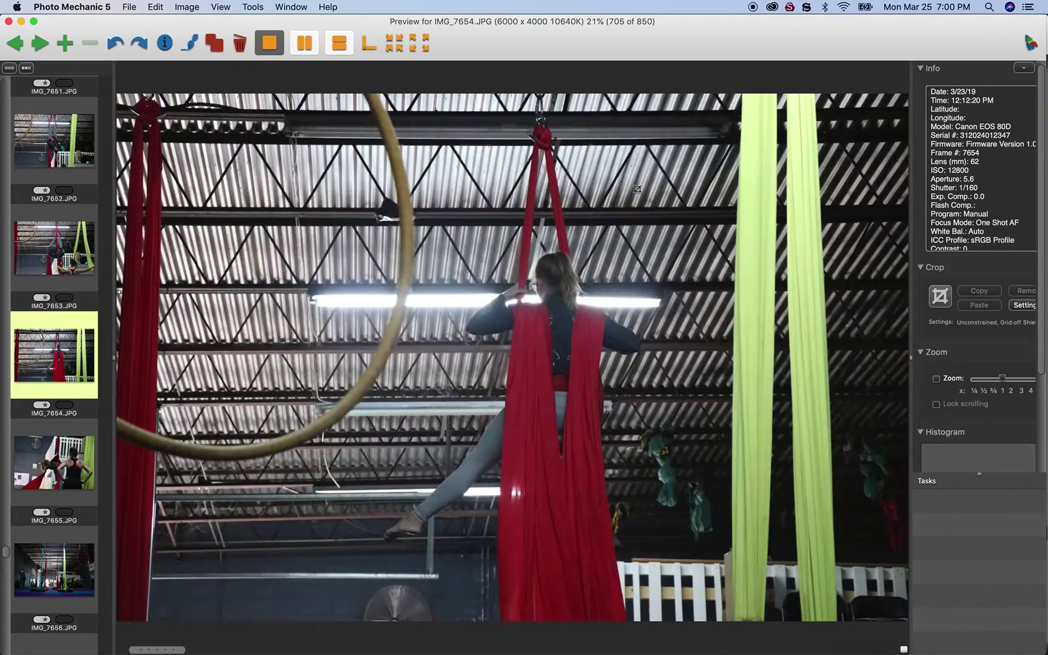
pyautogui.press('Right')
pyautogui.press('Right')
pyautogui.press('Right')
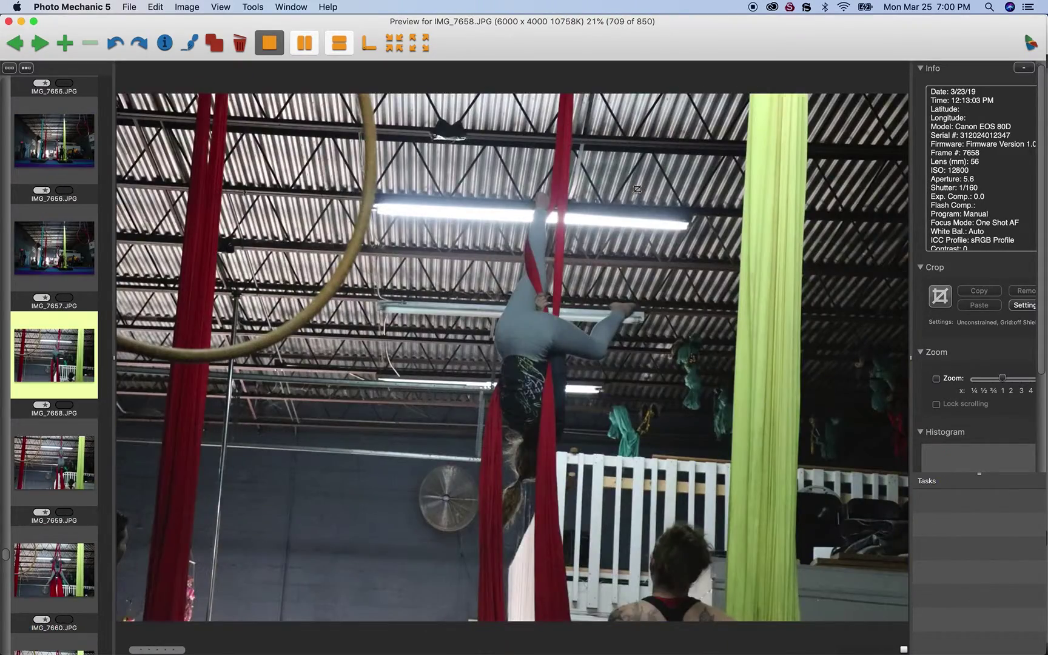
pyautogui.press('Right')
pyautogui.press('Right')
pyautogui.press('Right')
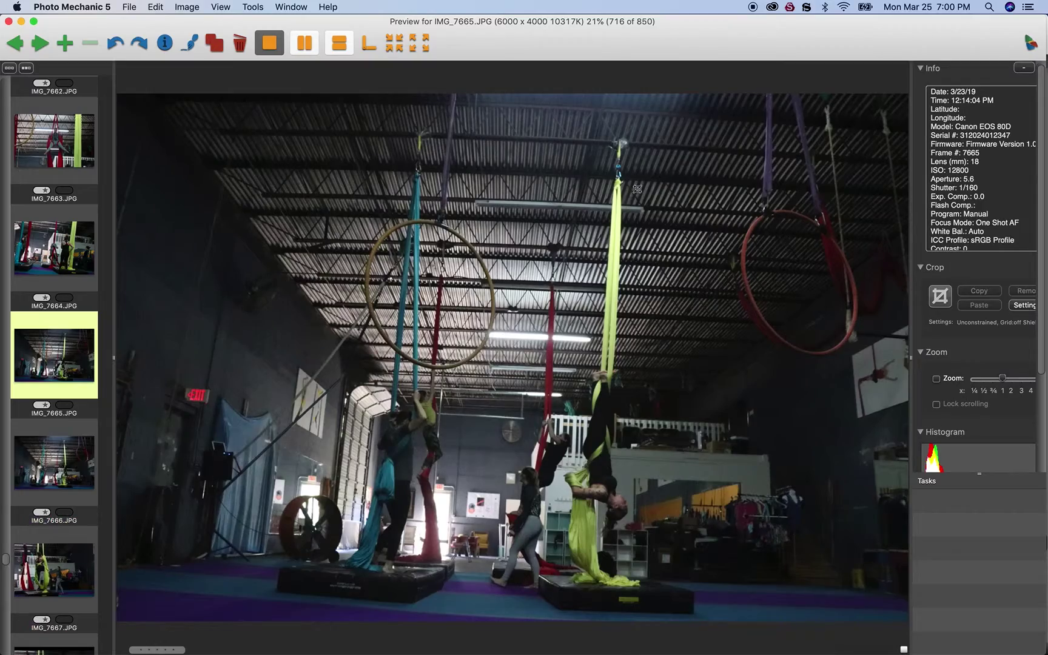
pyautogui.press('Right')
pyautogui.press('Right')
pyautogui.press('Right')
pyautogui.press('Right')
pyautogui.press('Right')
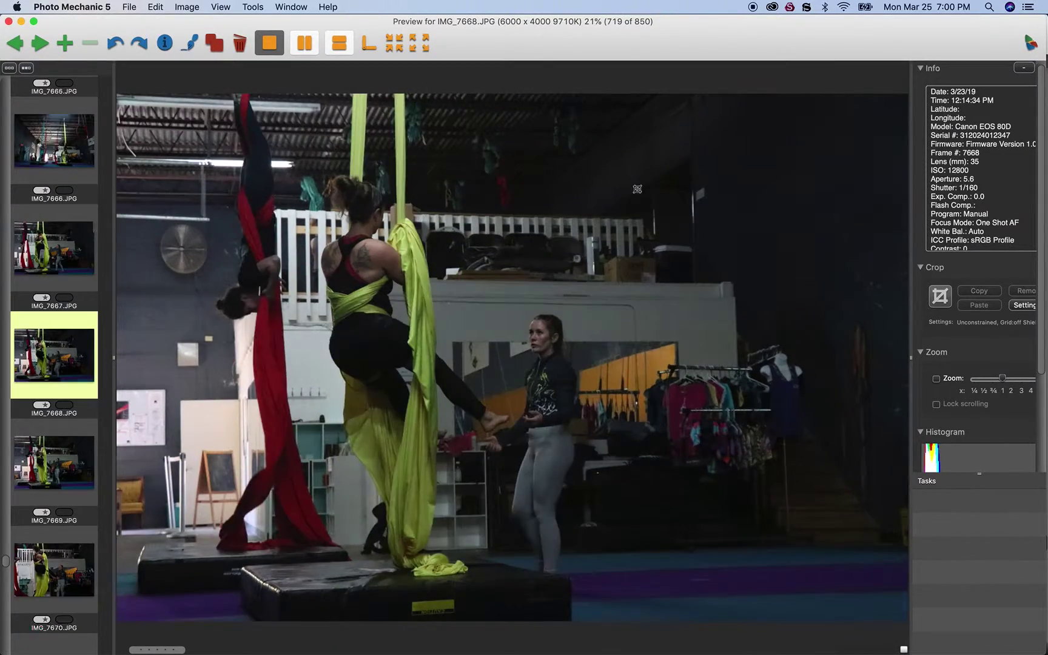
pyautogui.press('Right')
pyautogui.press('Right')
pyautogui.press('Right')
pyautogui.press('Right')
pyautogui.press('Right')
pyautogui.press('Right')
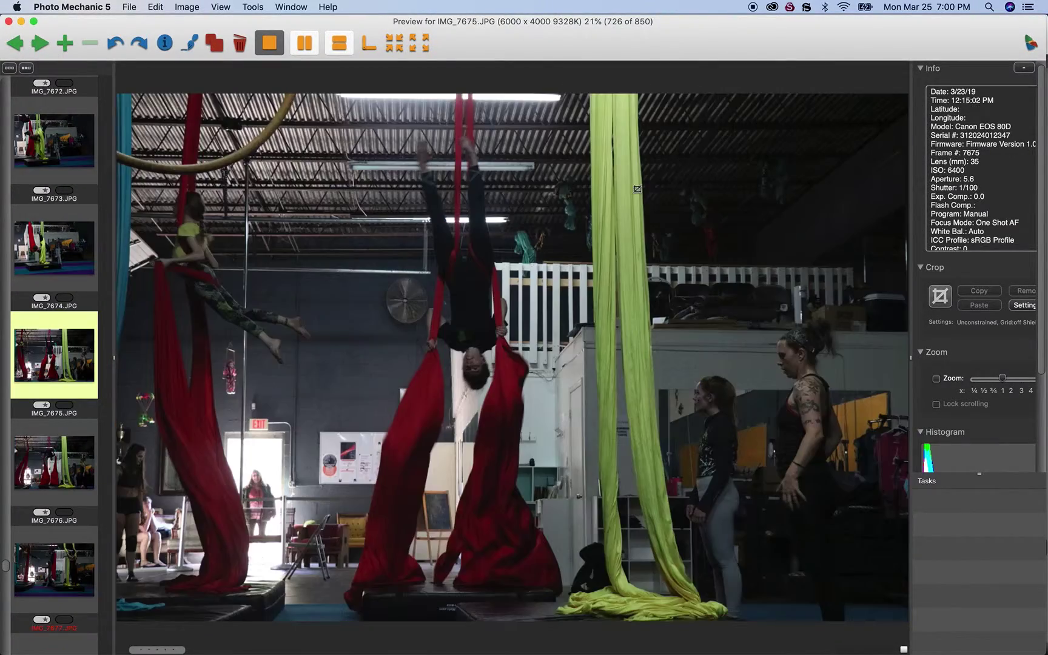
# - Settle on IMG_7675, then advance through the floor-stretch shots to IMG_7701
pyautogui.press('Right')
pyautogui.press('Left')
pyautogui.press('Left')
pyautogui.press('Right')
pyautogui.press('Right')
pyautogui.press('Right')
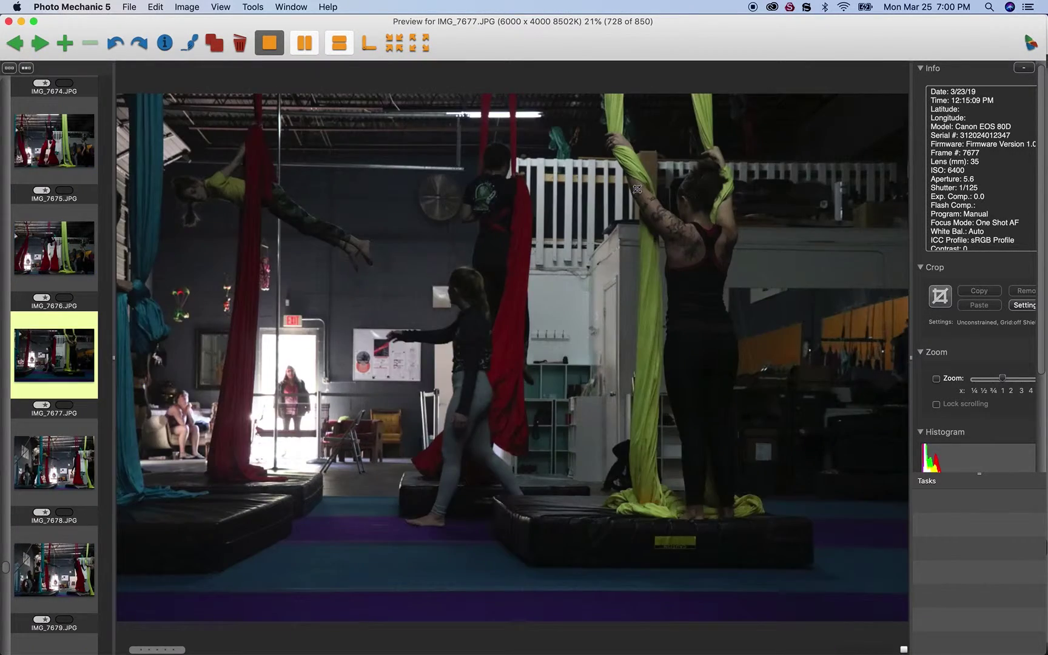
pyautogui.press('Right')
pyautogui.press('Right')
pyautogui.press('Right')
pyautogui.press('Right')
pyautogui.press('Right')
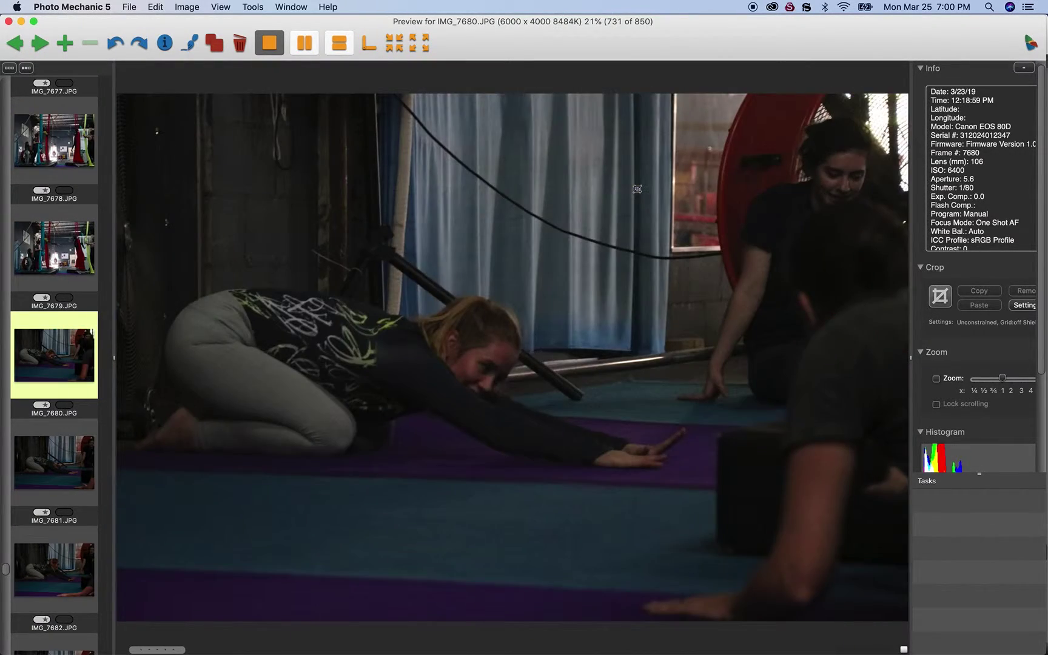
pyautogui.press('Right')
pyautogui.press('Right')
pyautogui.press('Right')
pyautogui.press('Right')
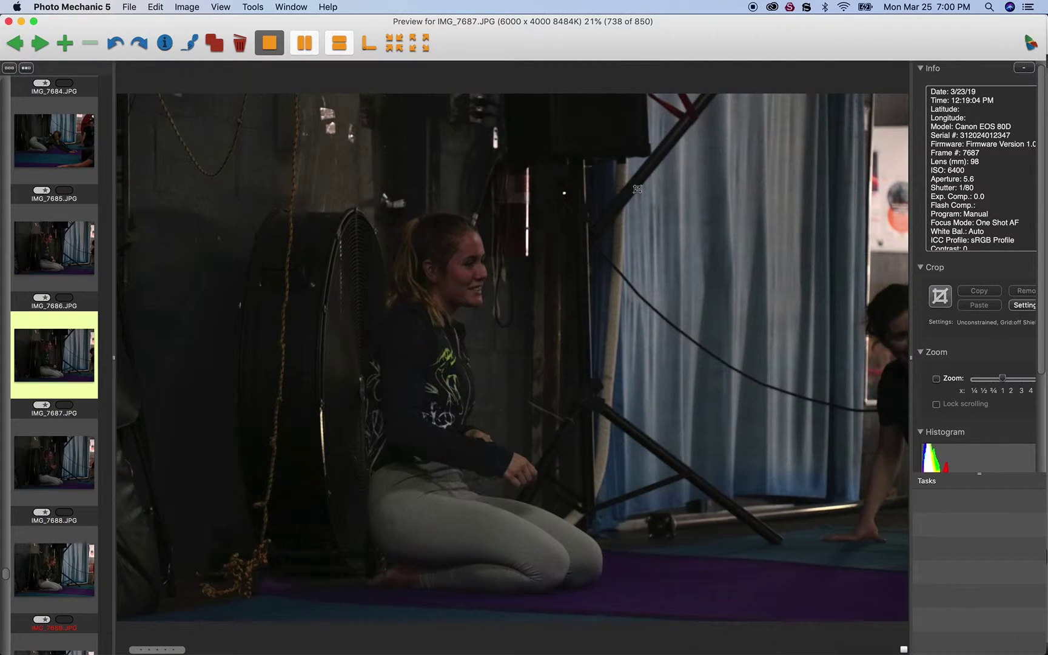
pyautogui.press('Right')
pyautogui.press('Right')
pyautogui.press('Right')
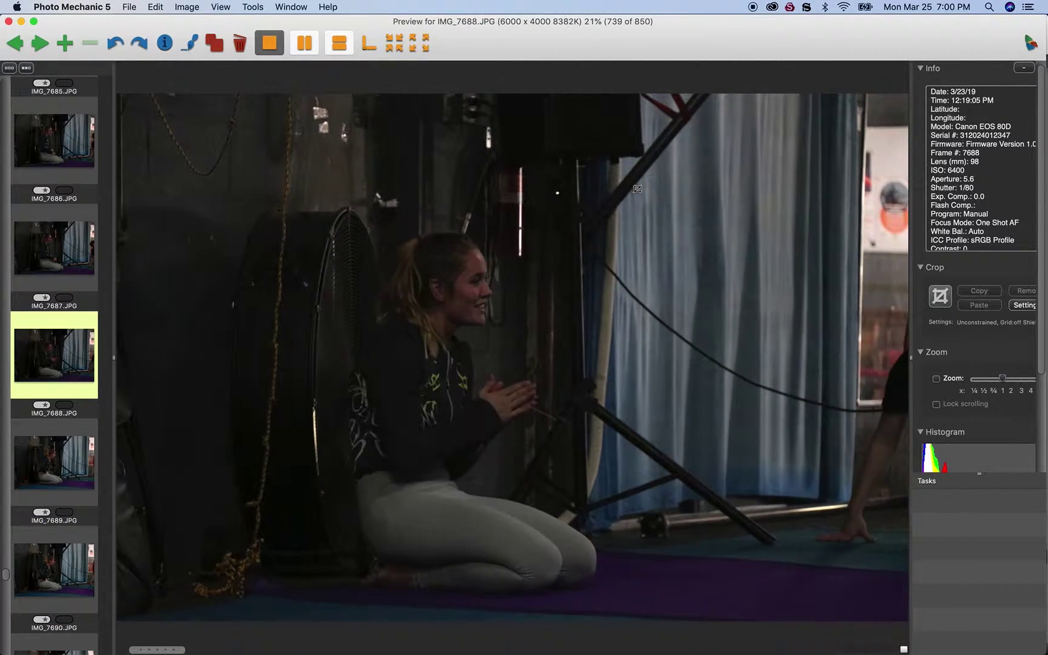
pyautogui.press('Right')
pyautogui.press('Right')
pyautogui.press('Right')
pyautogui.press('Right')
pyautogui.press('Right')
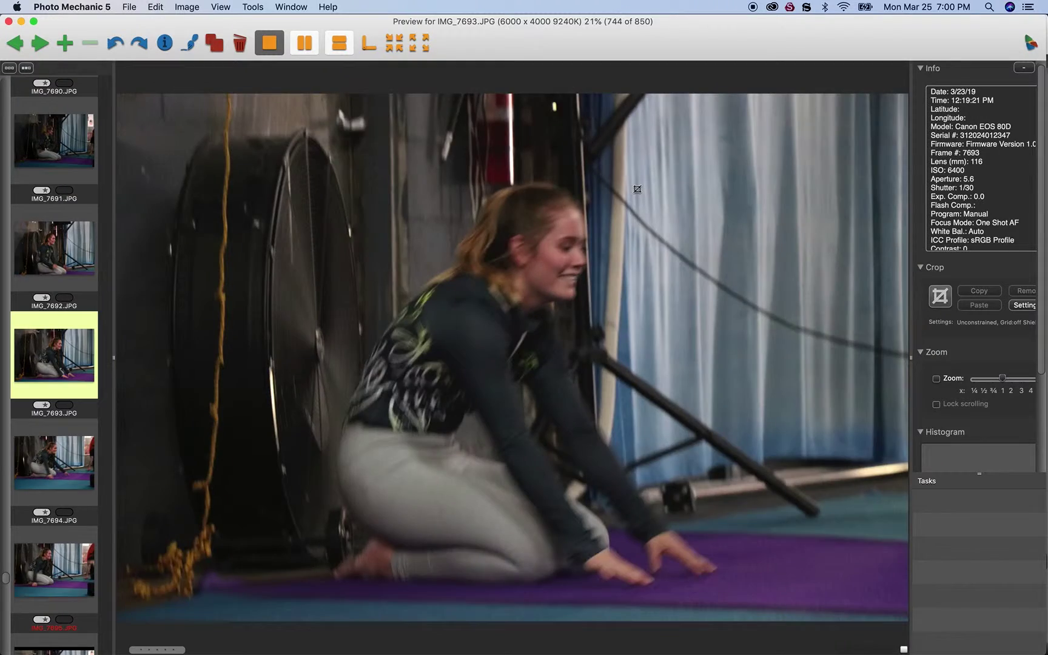
pyautogui.press('Right')
pyautogui.press('Right')
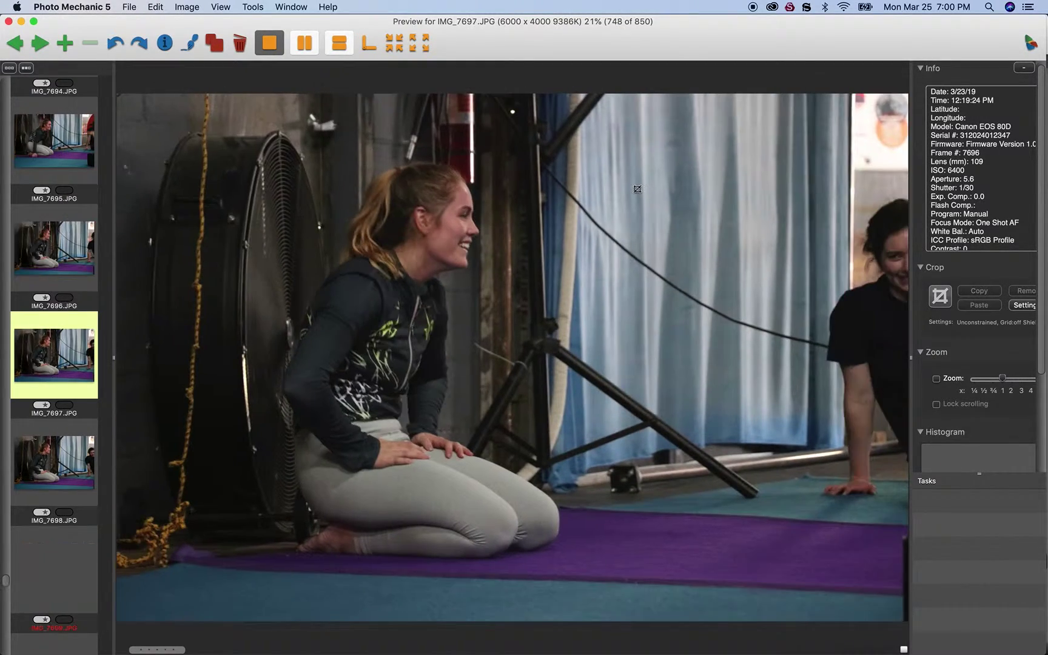
pyautogui.press('Right')
pyautogui.press('Right')
pyautogui.press('Right')
pyautogui.press('Right')
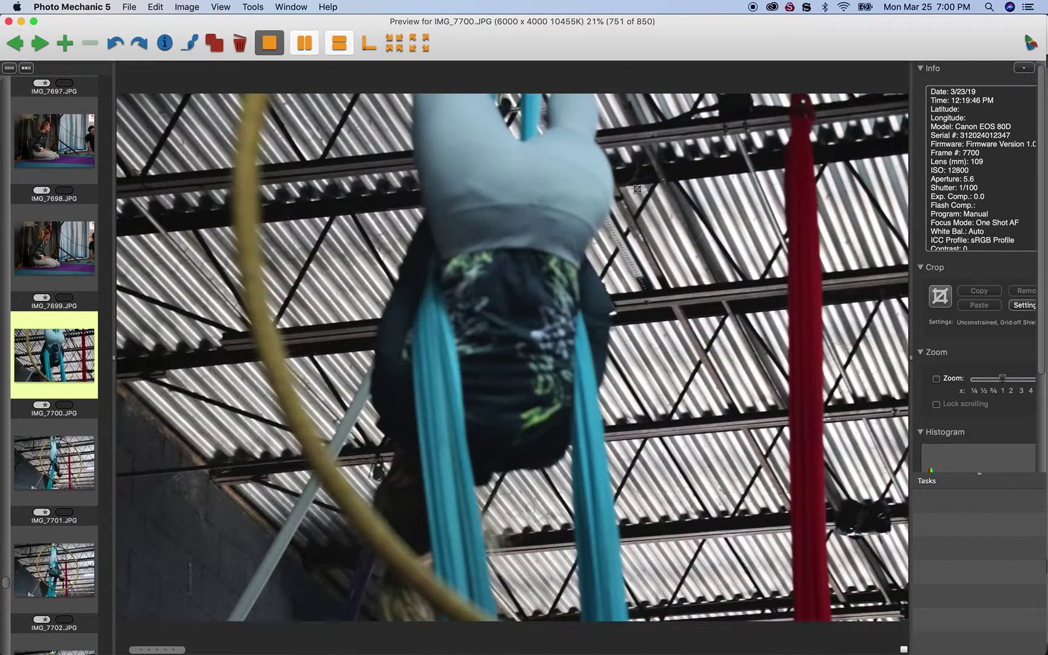
# - Step through hoop frames IMG_7707 to IMG_7738, rechecking IMG_7717
pyautogui.press('Right')
pyautogui.press('Right')
pyautogui.press('Right')
pyautogui.press('Right')
pyautogui.press('Right')
pyautogui.press('Right')
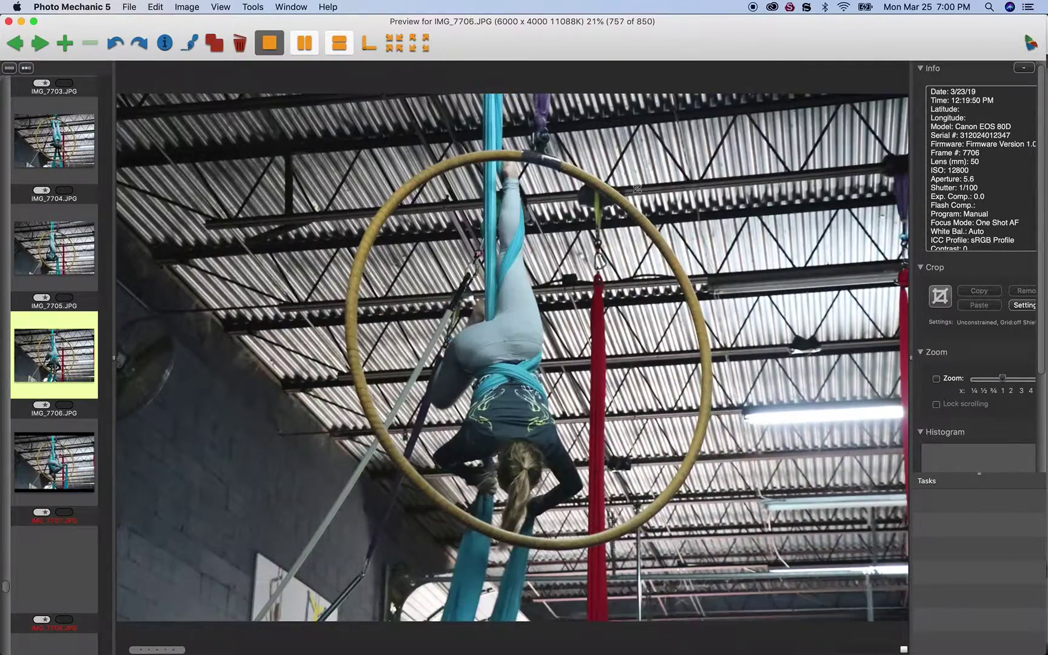
pyautogui.press('Right')
pyautogui.press('Right')
pyautogui.press('Right')
pyautogui.press('Right')
pyautogui.press('Right')
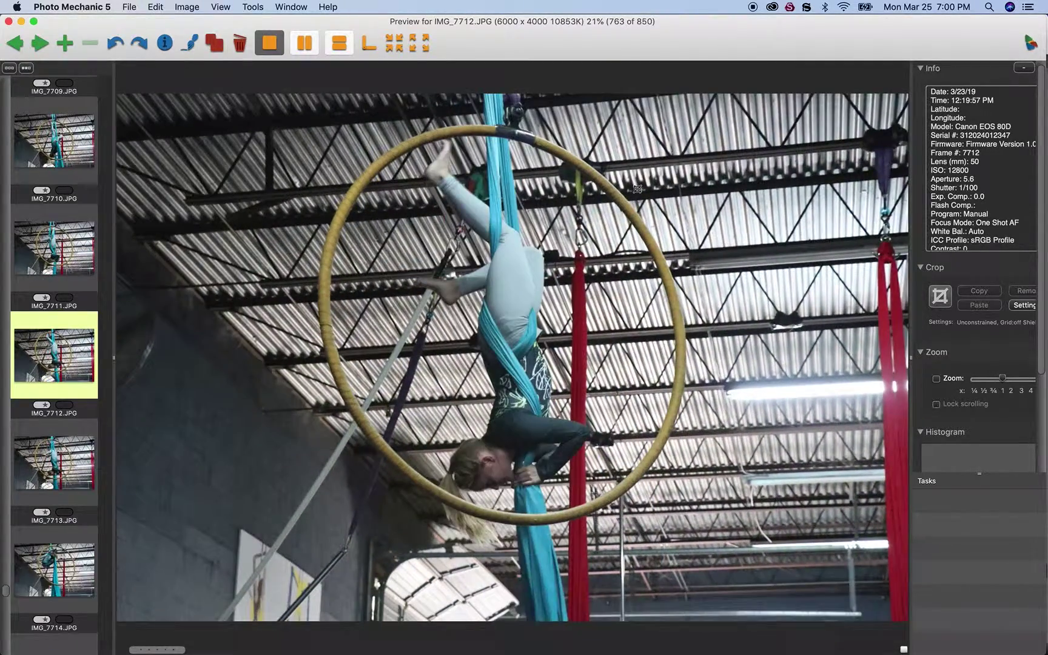
pyautogui.press('Right')
pyautogui.press('Right')
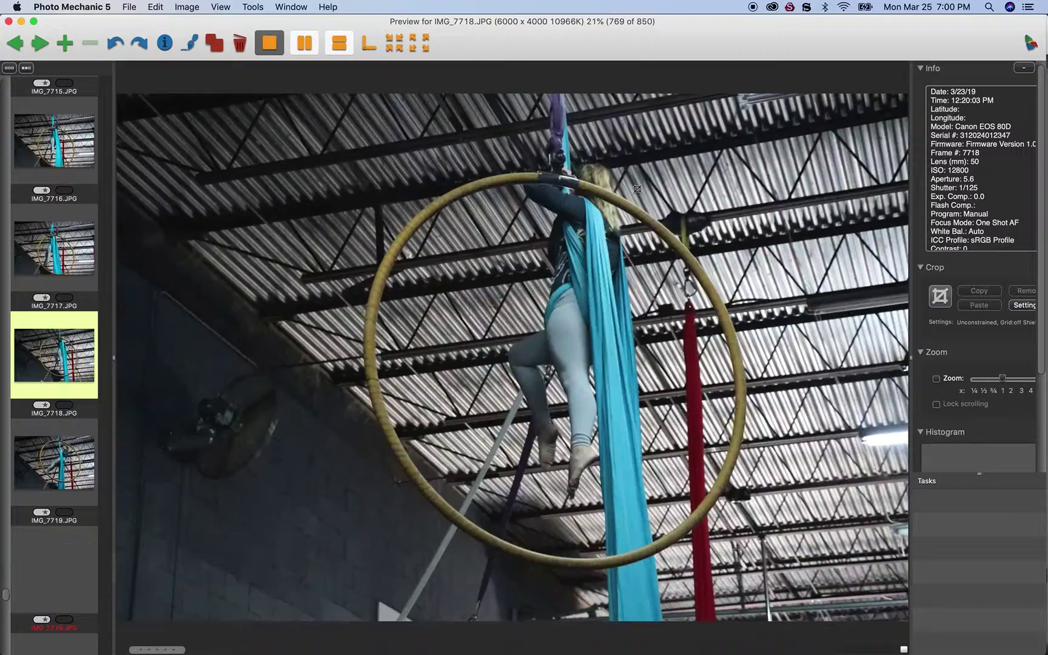
pyautogui.press('Right')
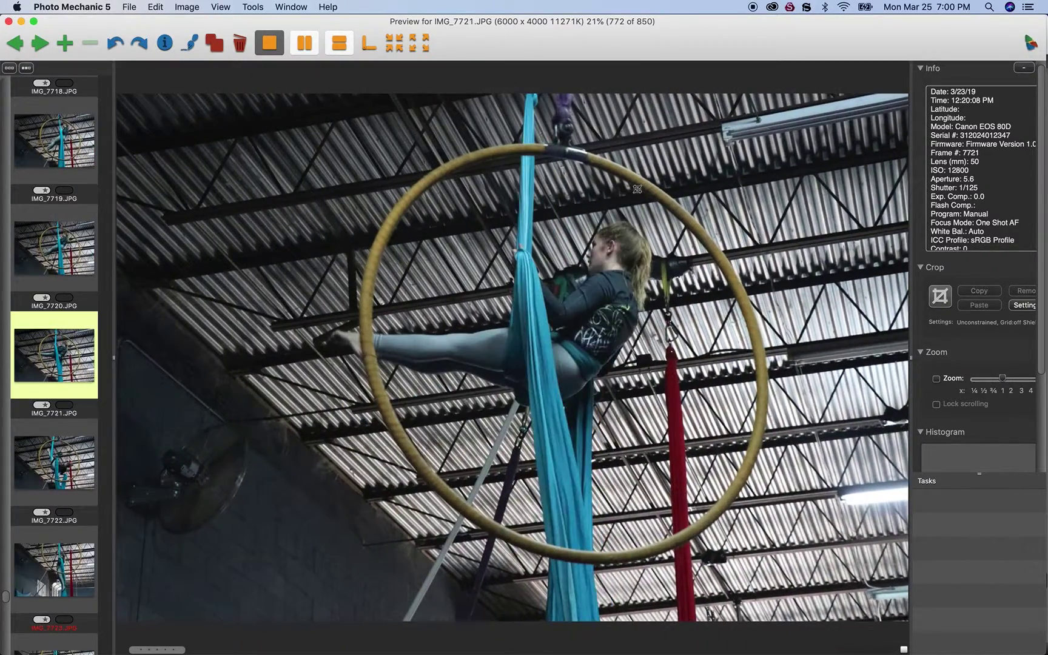
pyautogui.press('Right')
pyautogui.press('Left')
pyautogui.press('Left')
pyautogui.press('Left')
pyautogui.press('Left')
pyautogui.press('Left')
pyautogui.press('Left')
pyautogui.press('Left')
pyautogui.press('Left')
pyautogui.press('Left')
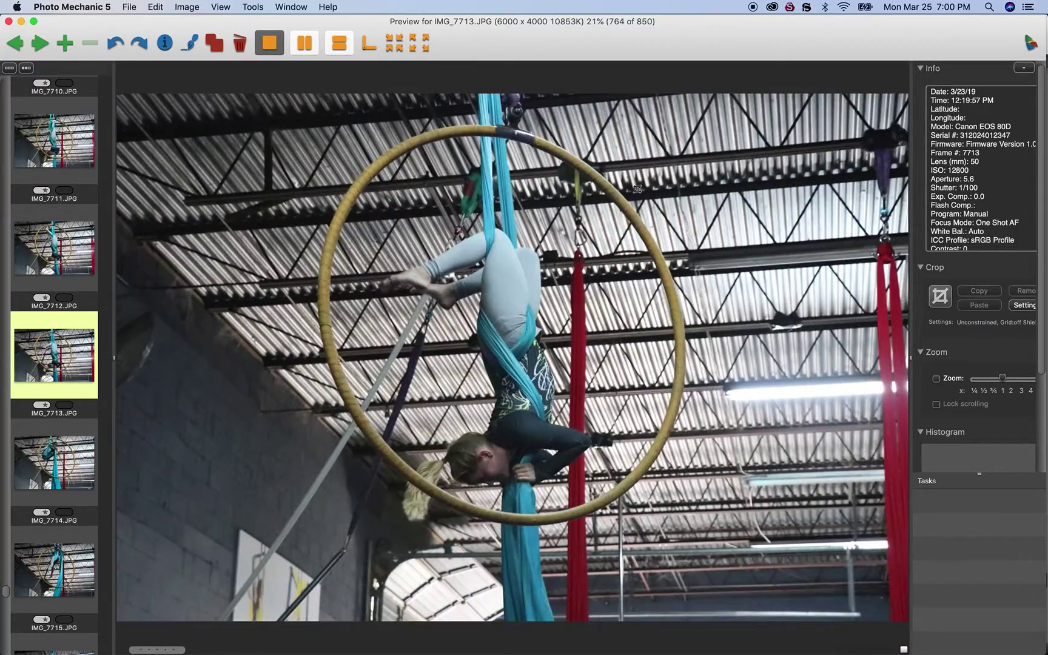
pyautogui.press('Right')
pyautogui.press('Right')
pyautogui.press('Right')
pyautogui.press('Right')
pyautogui.press('Right')
pyautogui.press('Right')
pyautogui.press('Right')
pyautogui.press('Right')
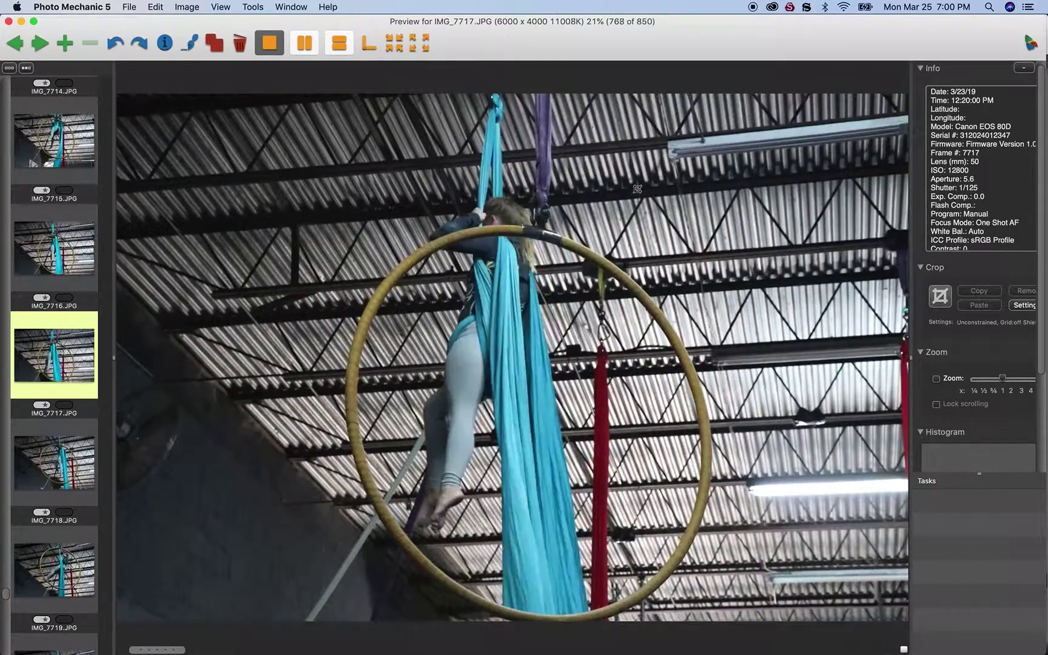
pyautogui.press('Right')
pyautogui.press('Right')
pyautogui.press('Right')
pyautogui.press('Right')
pyautogui.press('Right')
pyautogui.press('Right')
pyautogui.press('Right')
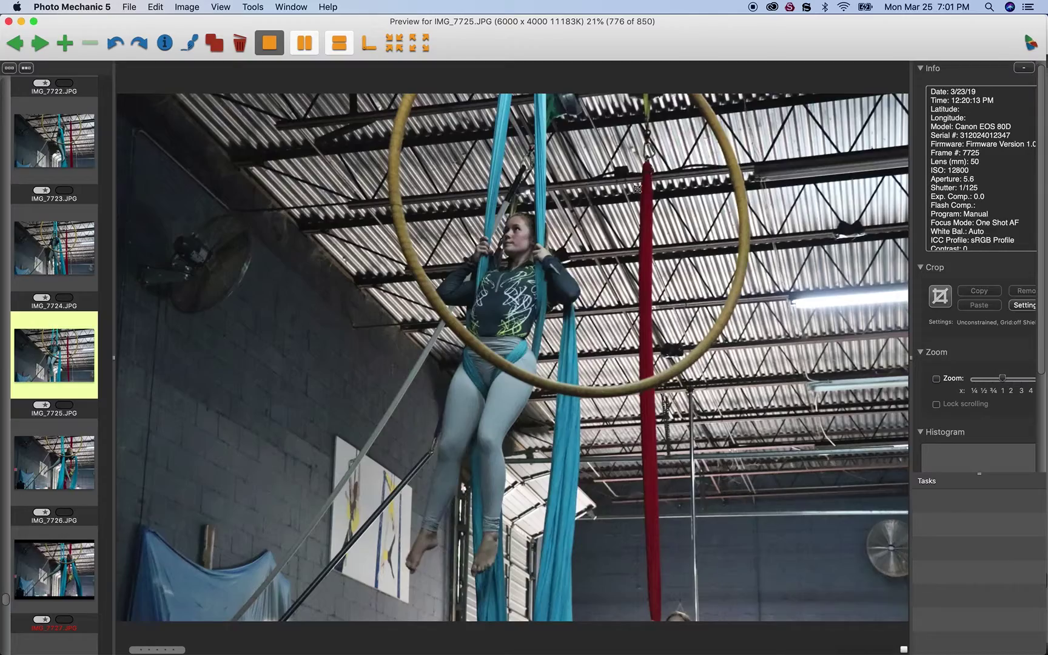
pyautogui.press('Right')
pyautogui.press('Right')
pyautogui.press('Right')
pyautogui.press('Right')
pyautogui.press('Right')
pyautogui.press('Right')
pyautogui.press('Right')
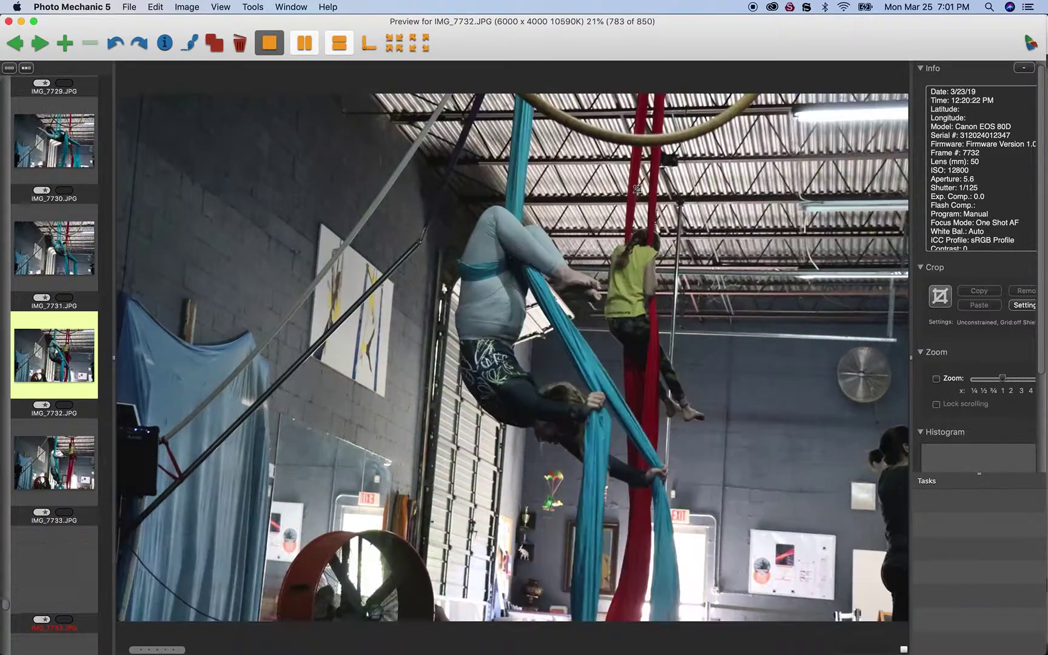
pyautogui.press('Right')
pyautogui.press('Right')
pyautogui.press('Right')
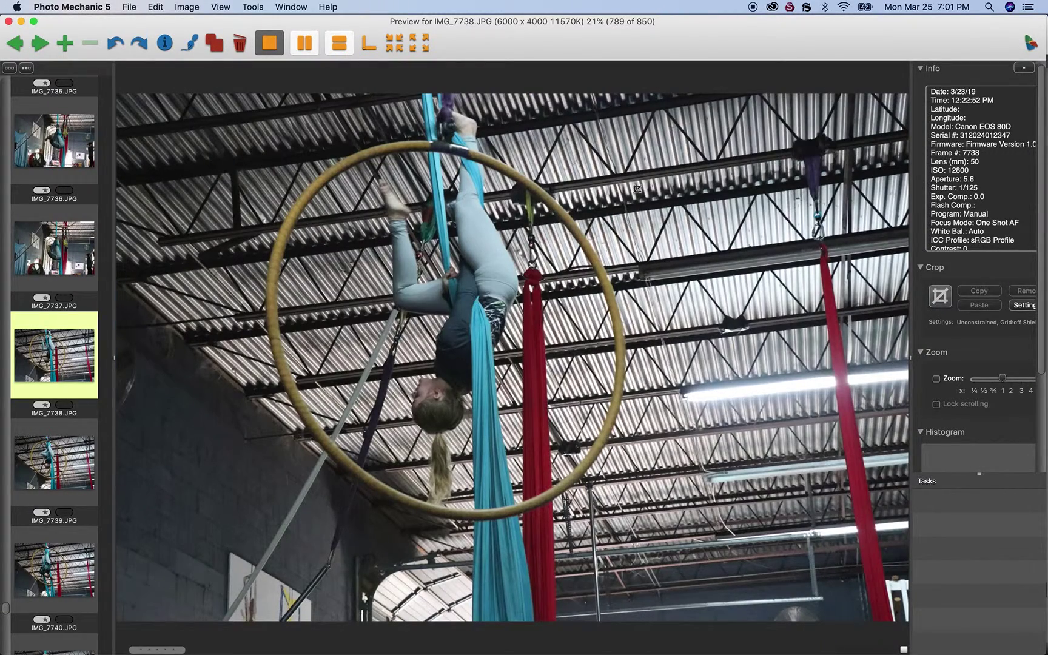
# - Continue from IMG_7740 past IMG_7745 through the hoop frames to IMG_7771
pyautogui.press('Right')
pyautogui.press('Right')
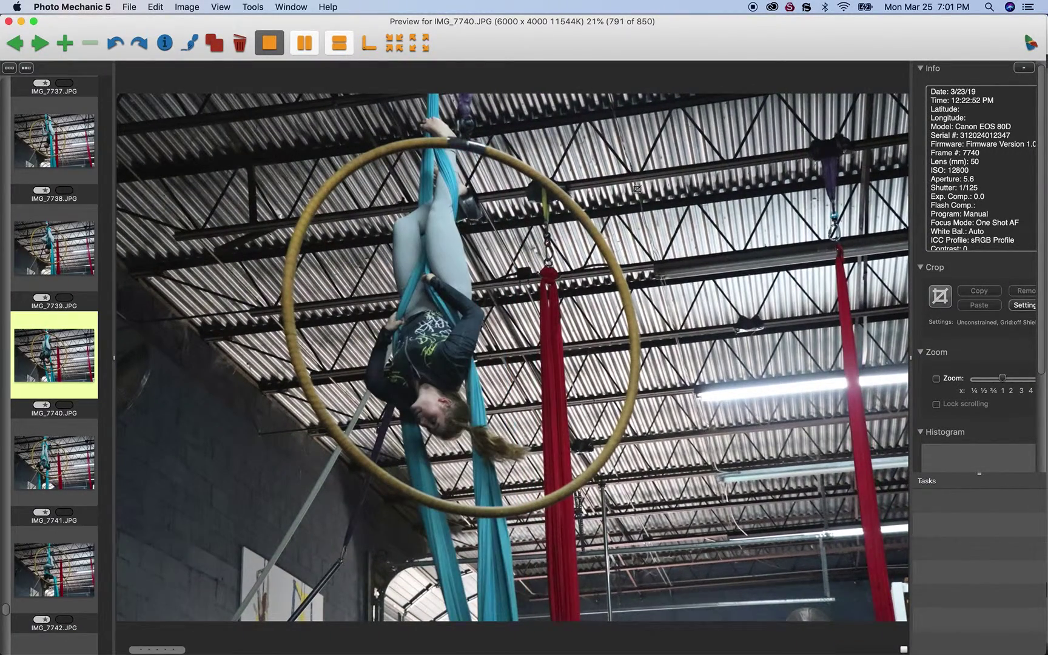
pyautogui.press('Right')
pyautogui.press('Right')
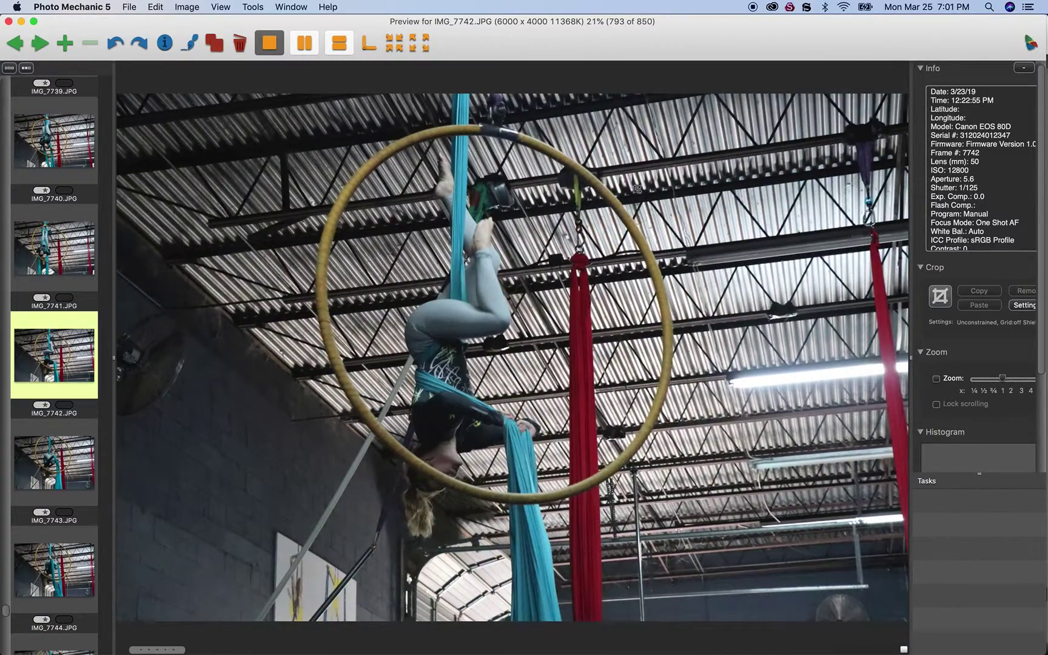
pyautogui.press('Left')
pyautogui.press('Right')
pyautogui.press('Right')
pyautogui.press('Right')
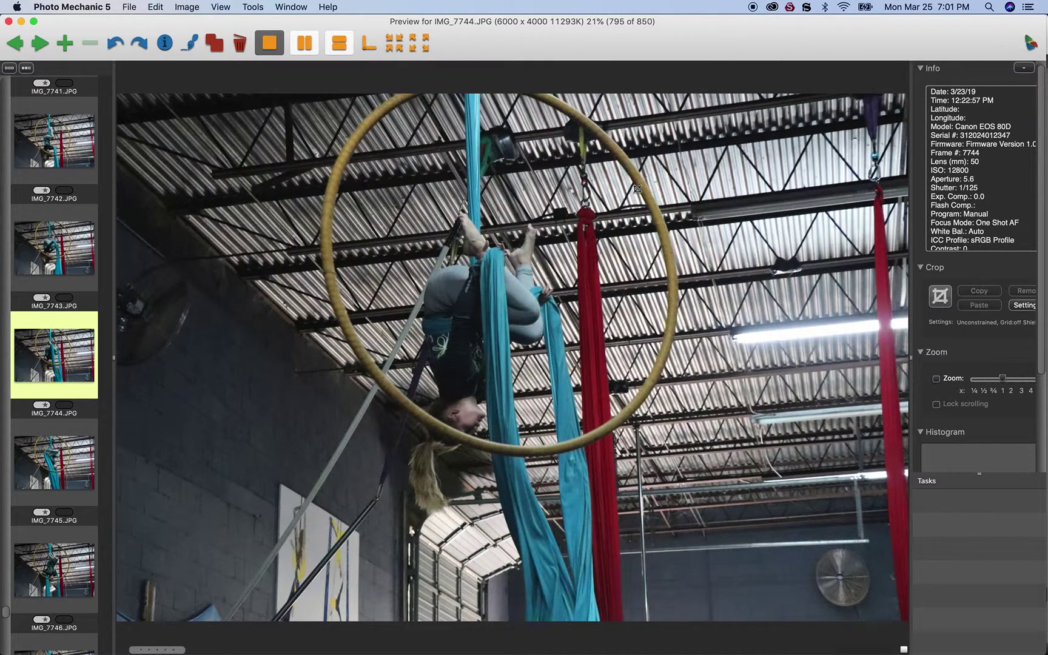
pyautogui.press('Right')
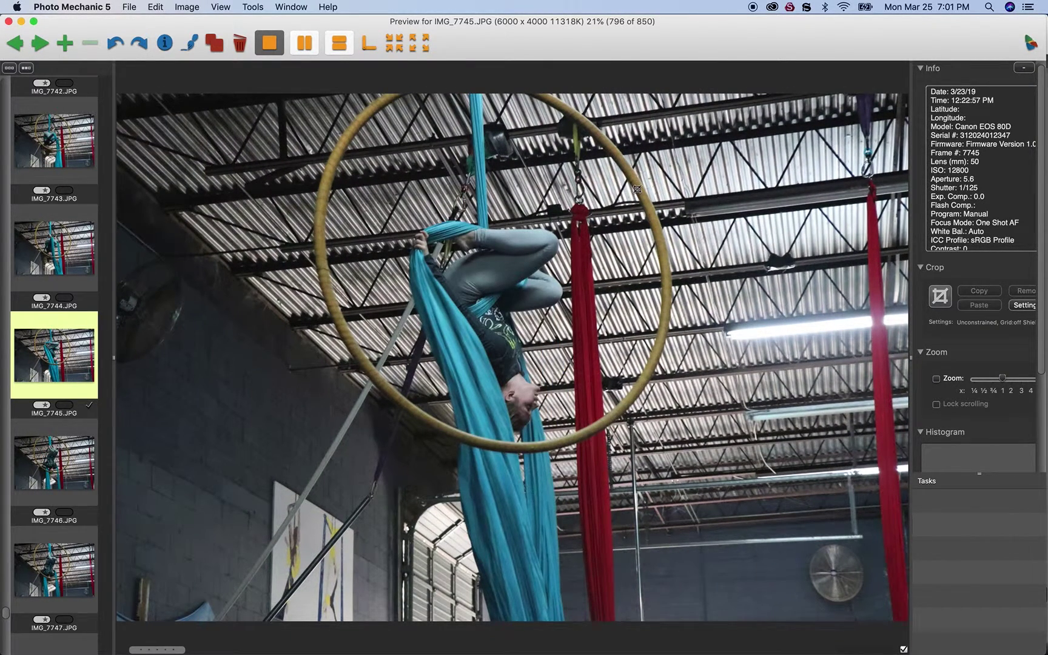
pyautogui.press('Right')
pyautogui.press('Right')
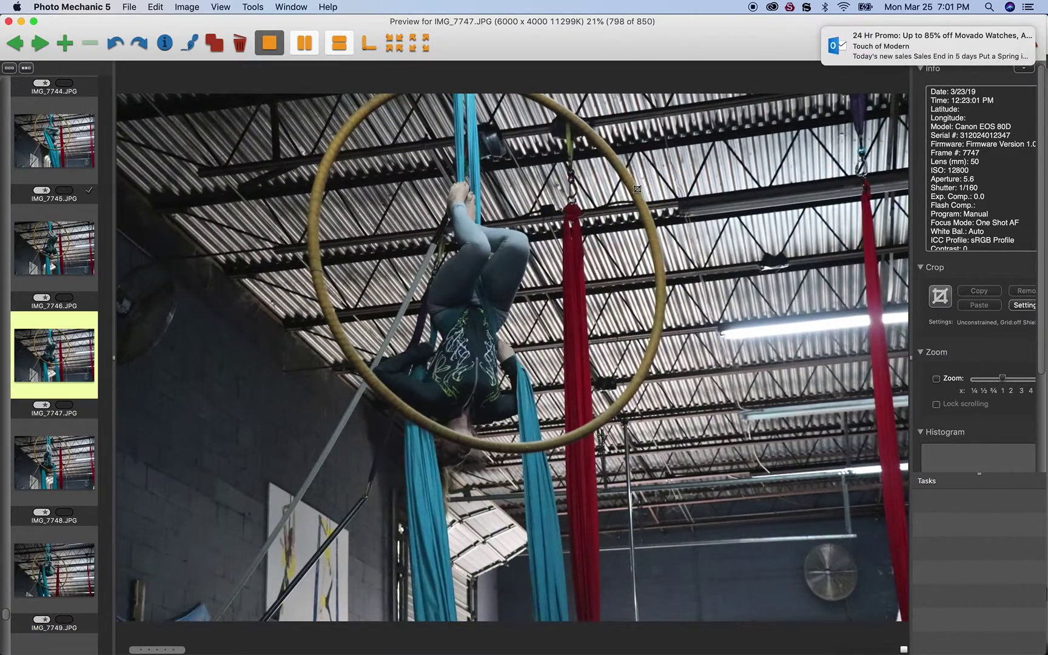
pyautogui.press('Right')
pyautogui.press('Right')
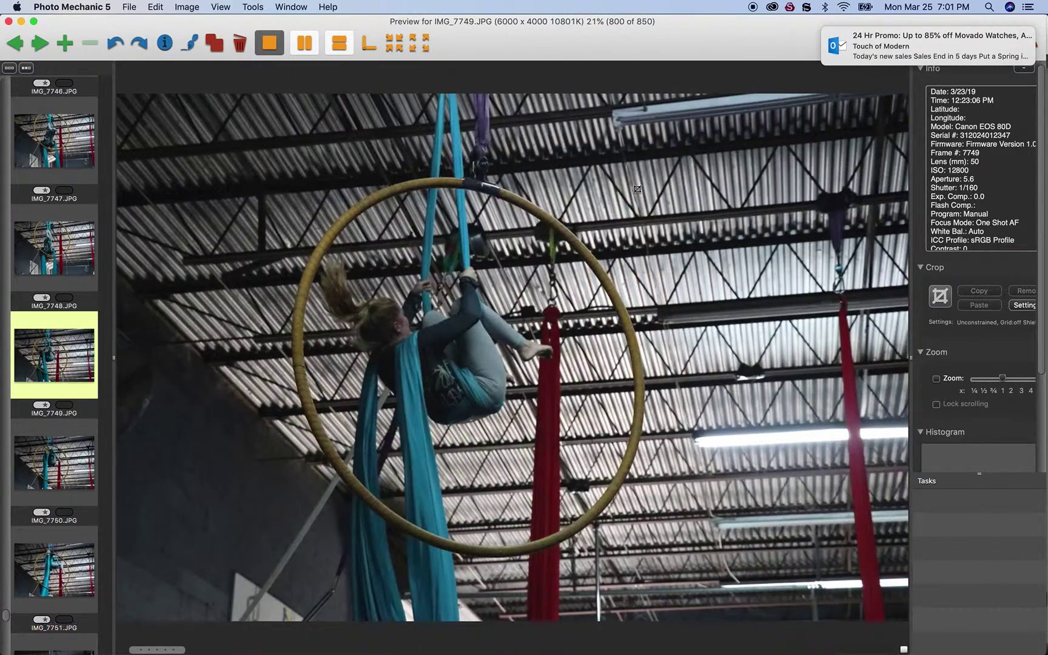
pyautogui.press('Right')
pyautogui.press('Right')
pyautogui.press('Right')
pyautogui.press('Right')
pyautogui.press('Right')
pyautogui.press('Right')
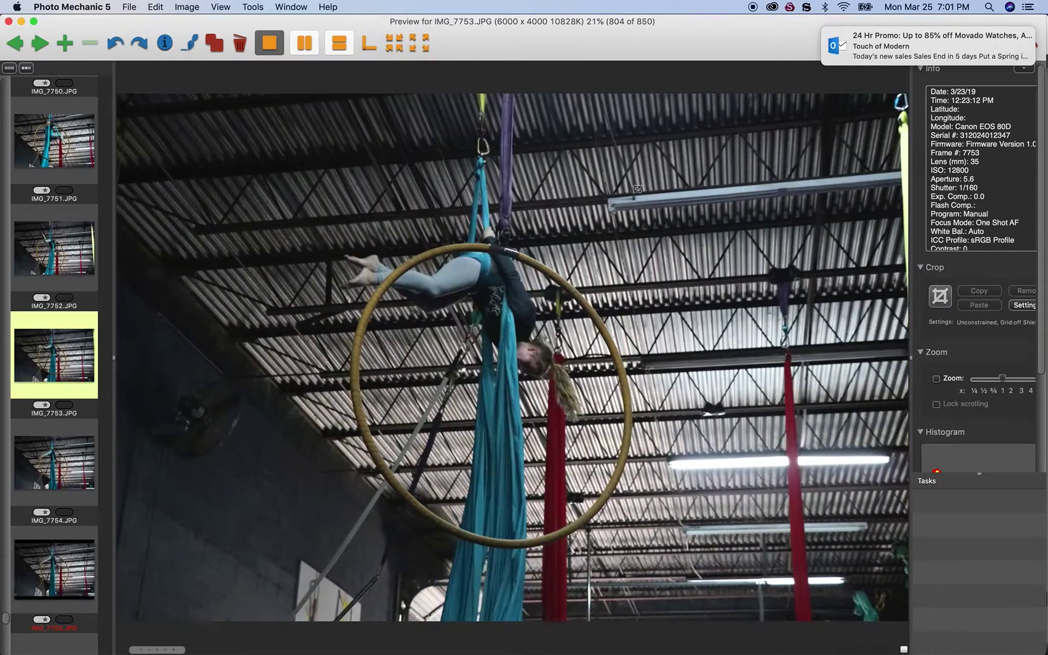
pyautogui.press('Right')
pyautogui.press('Right')
pyautogui.press('Right')
pyautogui.press('Right')
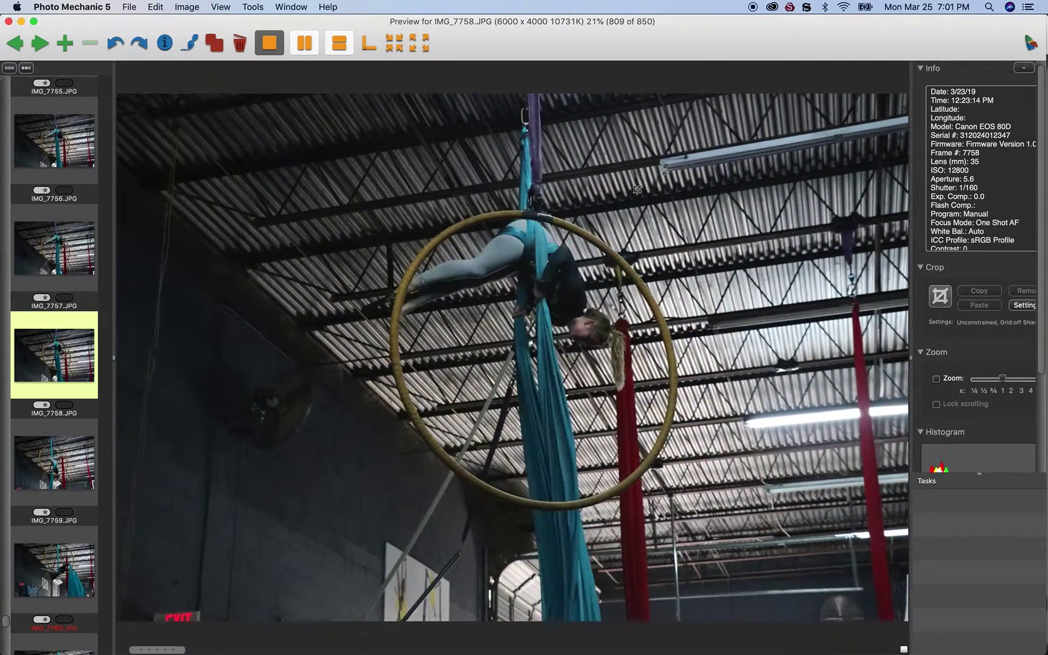
pyautogui.press('Right')
pyautogui.press('Right')
pyautogui.press('Right')
pyautogui.press('Right')
pyautogui.press('Right')
pyautogui.press('Right')
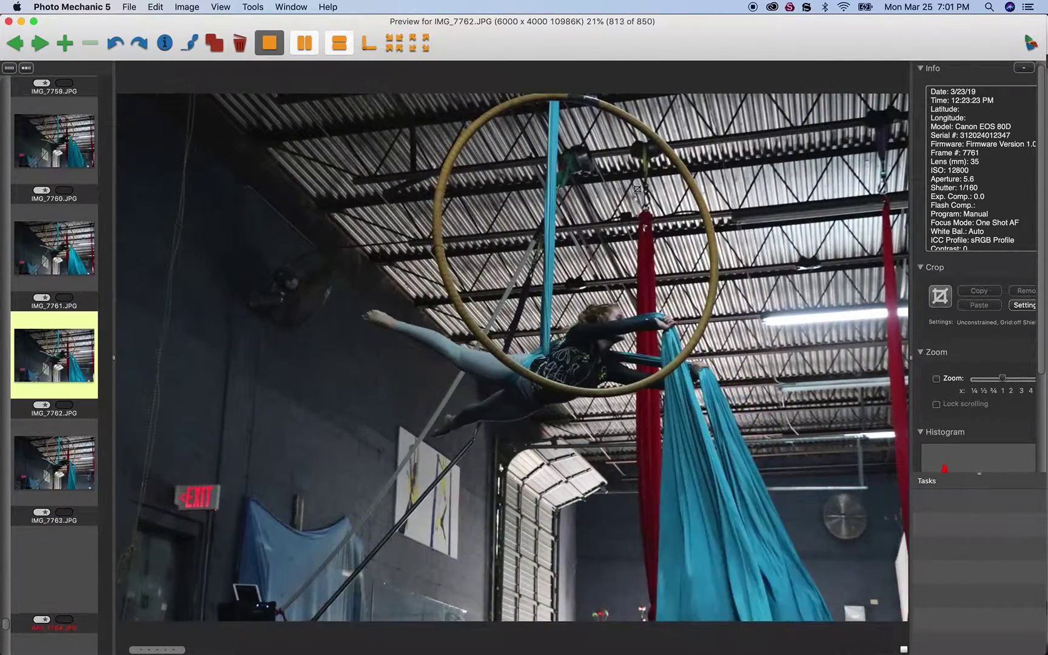
pyautogui.press('Right')
pyautogui.press('Right')
pyautogui.press('Right')
pyautogui.press('Right')
pyautogui.press('Right')
pyautogui.press('Right')
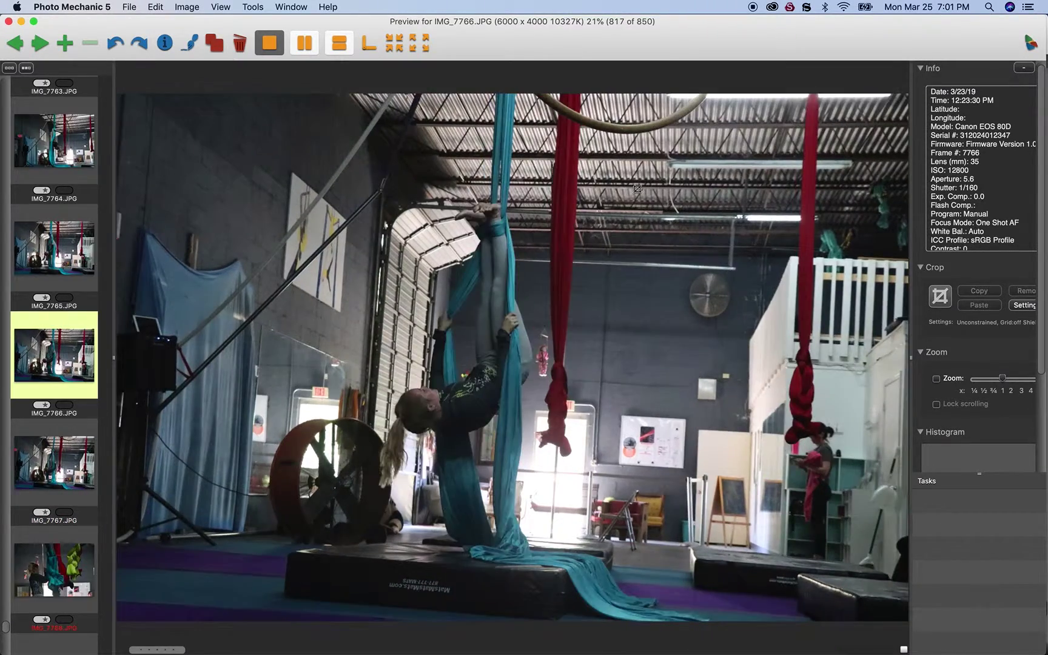
# - Advance past the last hoop frames through the car driving shots toward the final frames
pyautogui.press('Right')
pyautogui.press('Right')
pyautogui.press('Right')
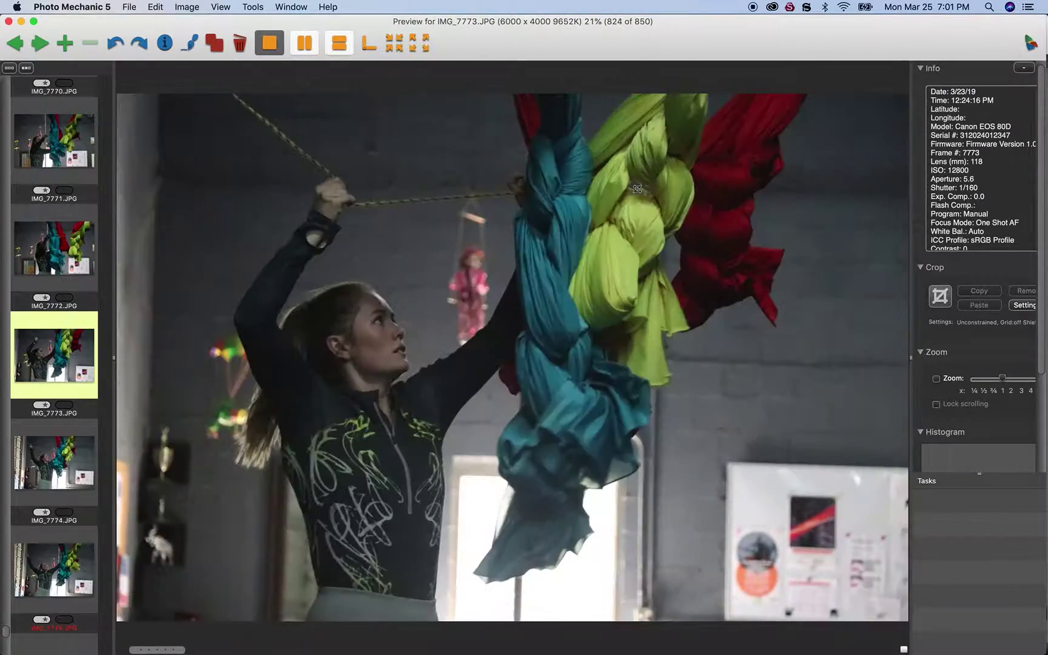
pyautogui.press('Right')
pyautogui.press('Right')
pyautogui.press('Right')
pyautogui.press('Right')
pyautogui.press('Right')
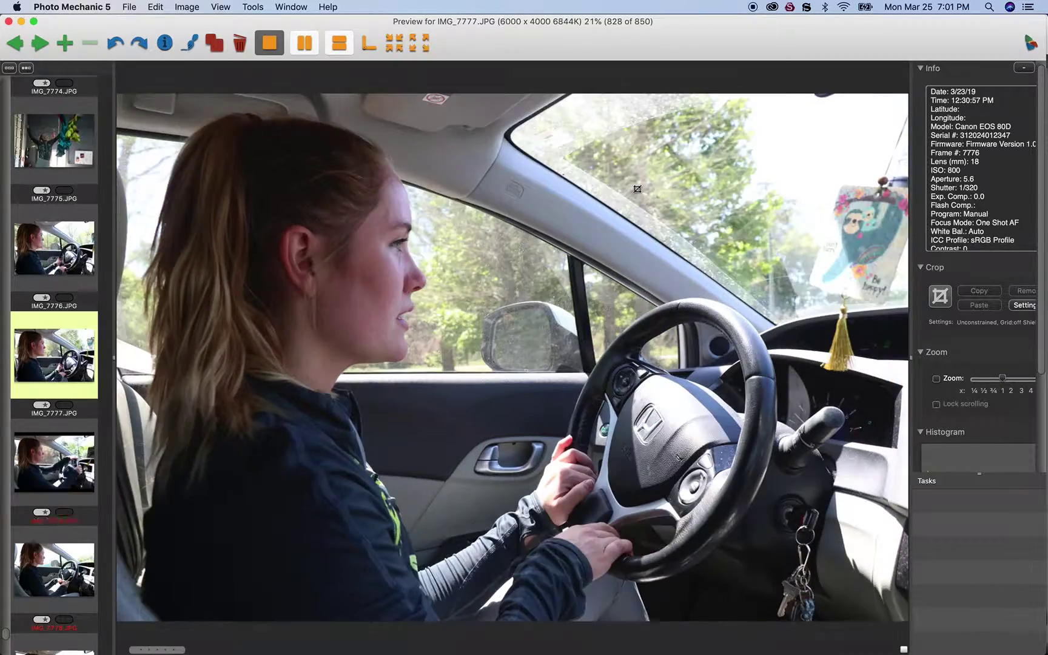
pyautogui.press('Right')
pyautogui.press('Right')
pyautogui.press('Right')
pyautogui.press('Right')
pyautogui.press('Right')
pyautogui.press('Right')
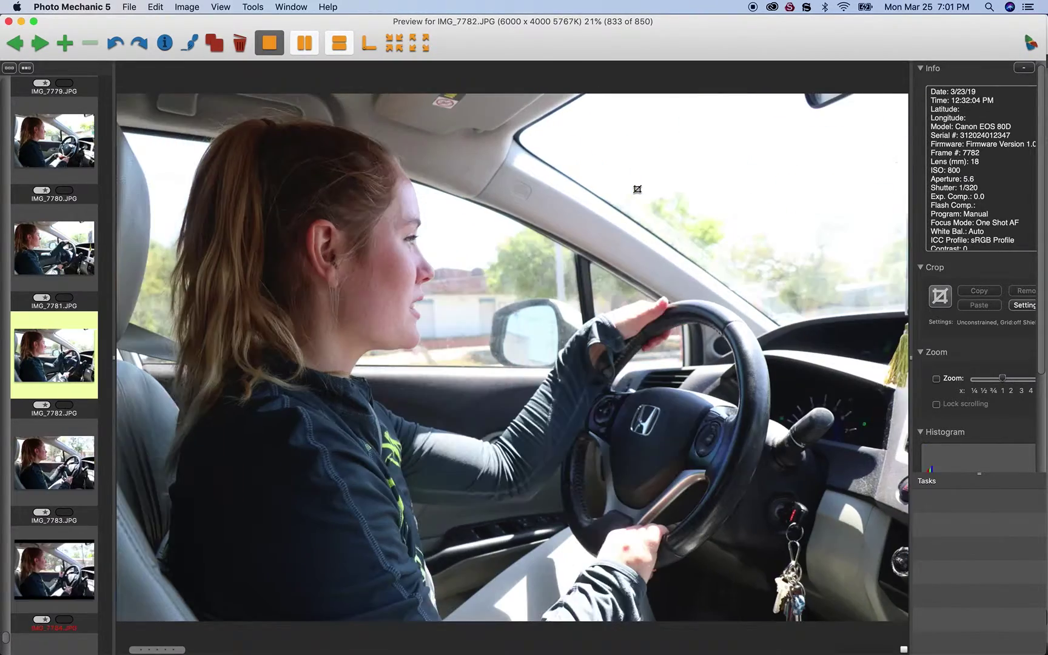
pyautogui.press('Right')
pyautogui.press('Right')
pyautogui.press('Right')
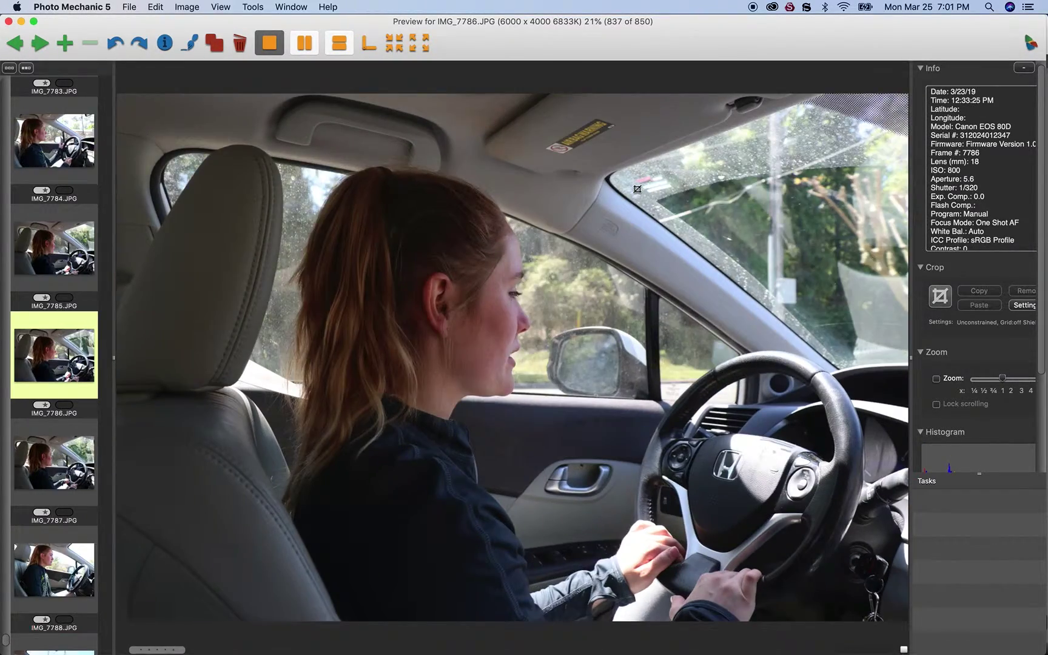
pyautogui.press('Right')
pyautogui.press('Right')
pyautogui.press('Right')
pyautogui.press('Right')
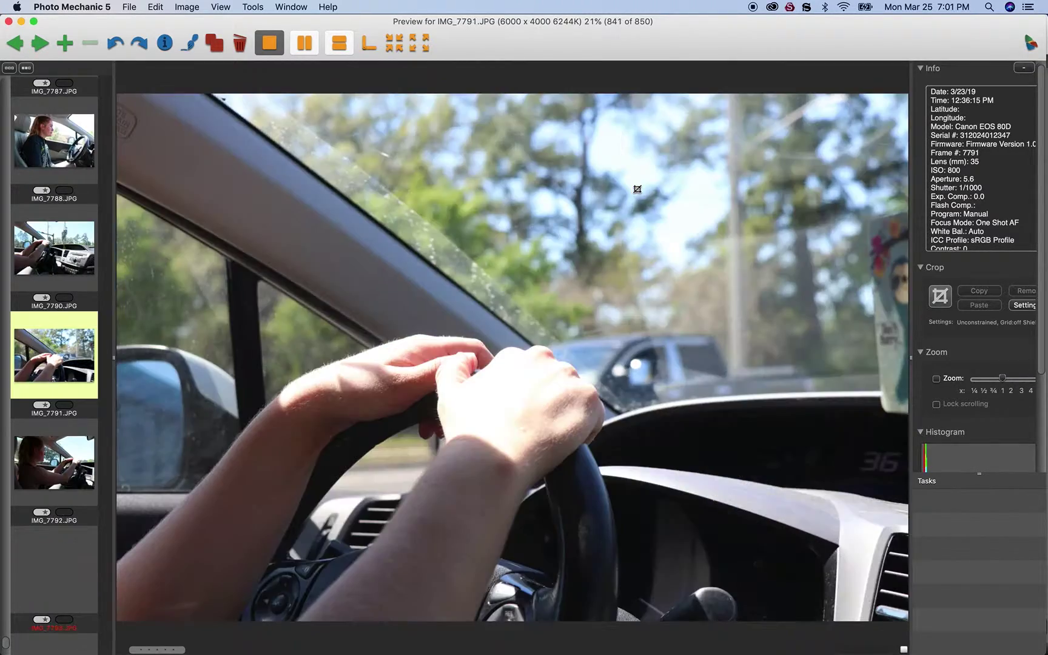
pyautogui.press('Right')
pyautogui.press('Right')
pyautogui.press('Right')
pyautogui.press('Right')
pyautogui.press('Right')
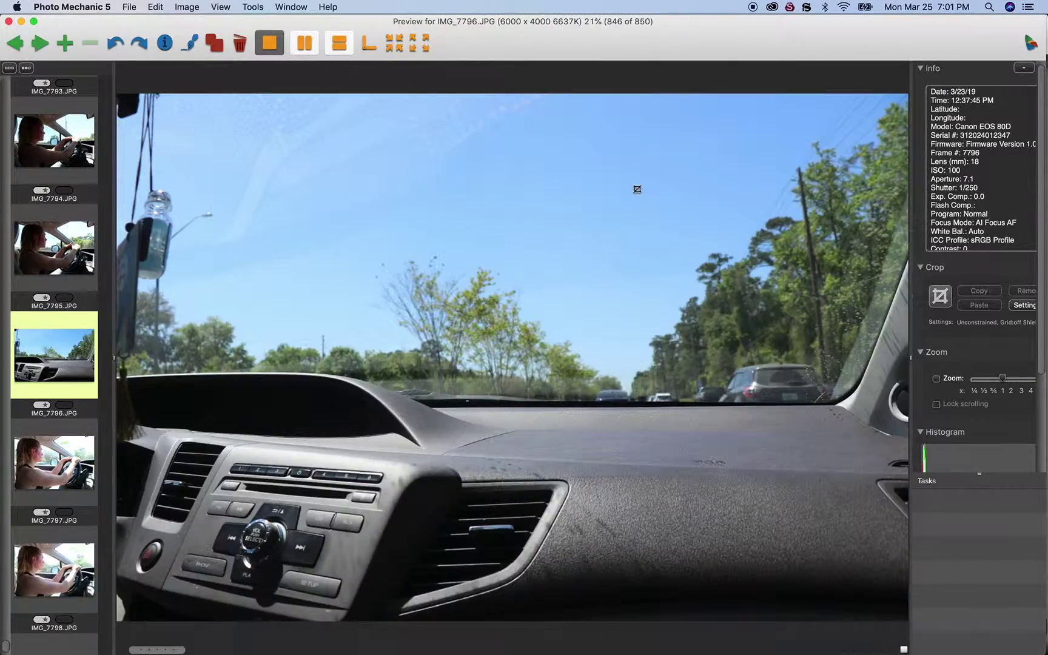
pyautogui.press('Right')
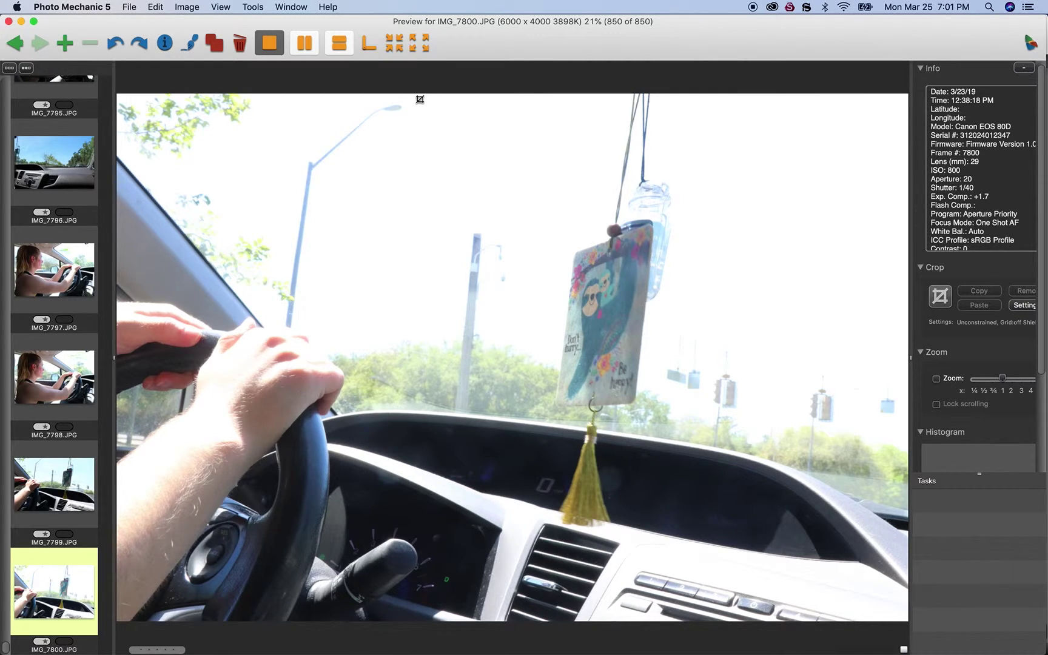
# - Close the preview, filter the contact sheet from All to Tagged, and enlarge thumbnails slightly
pyautogui.click(8, 21)
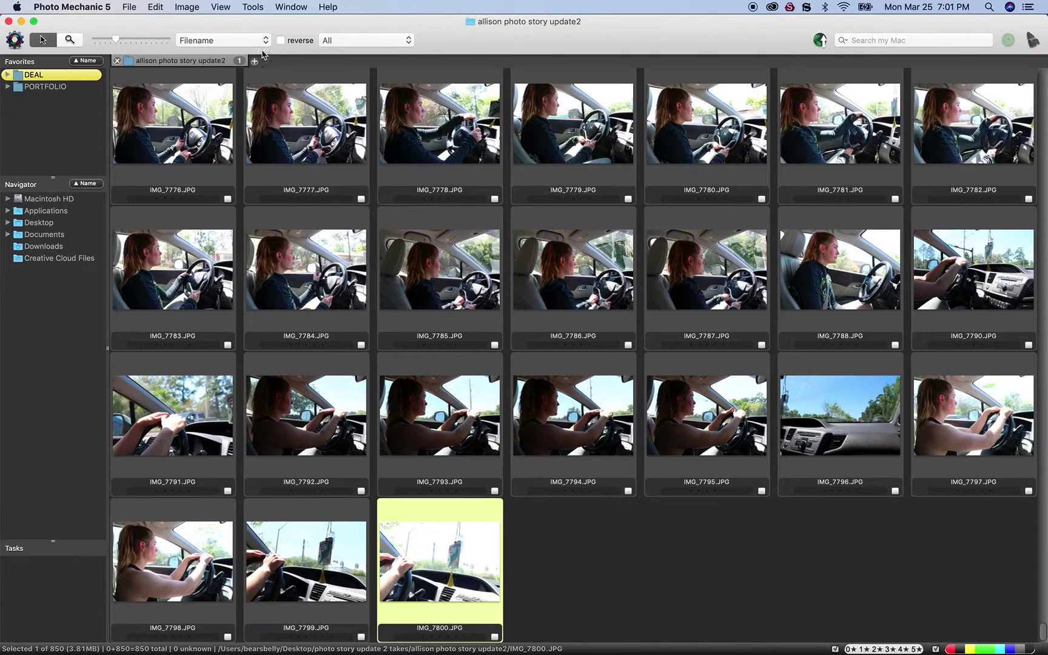
pyautogui.click(343, 40)
pyautogui.click(342, 63)
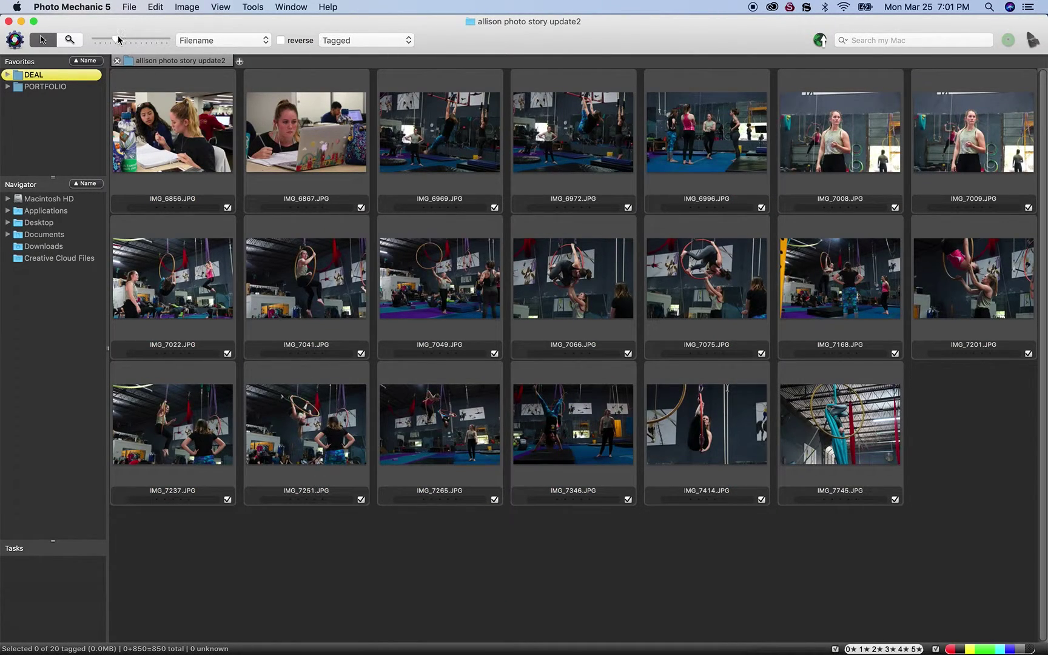
pyautogui.moveTo(116, 40); pyautogui.dragTo(115, 40)
pyautogui.moveTo(450, 445)
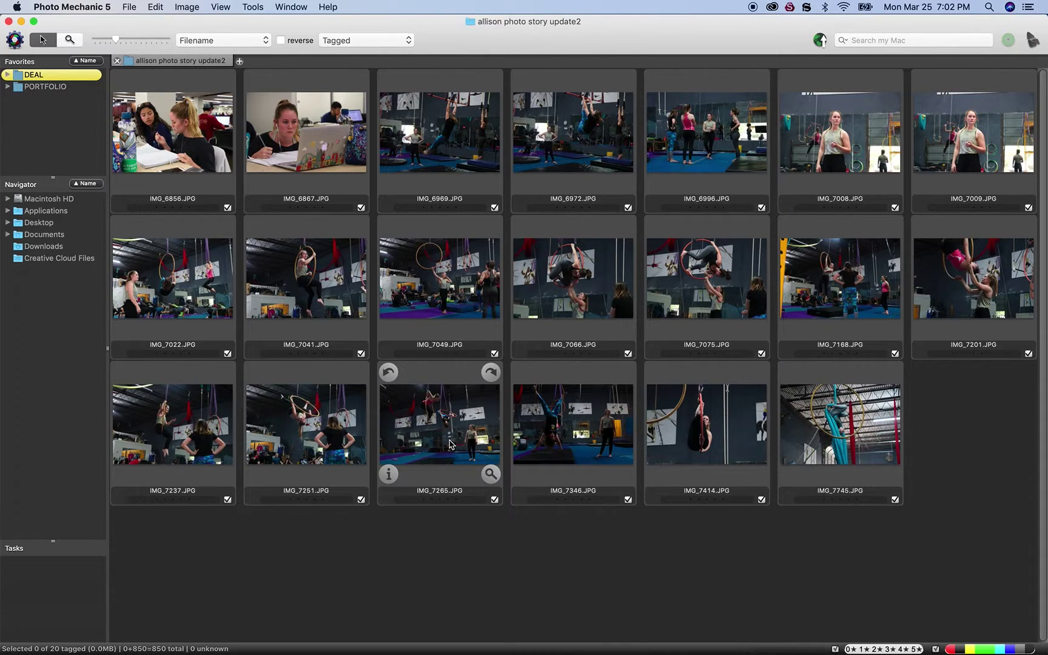